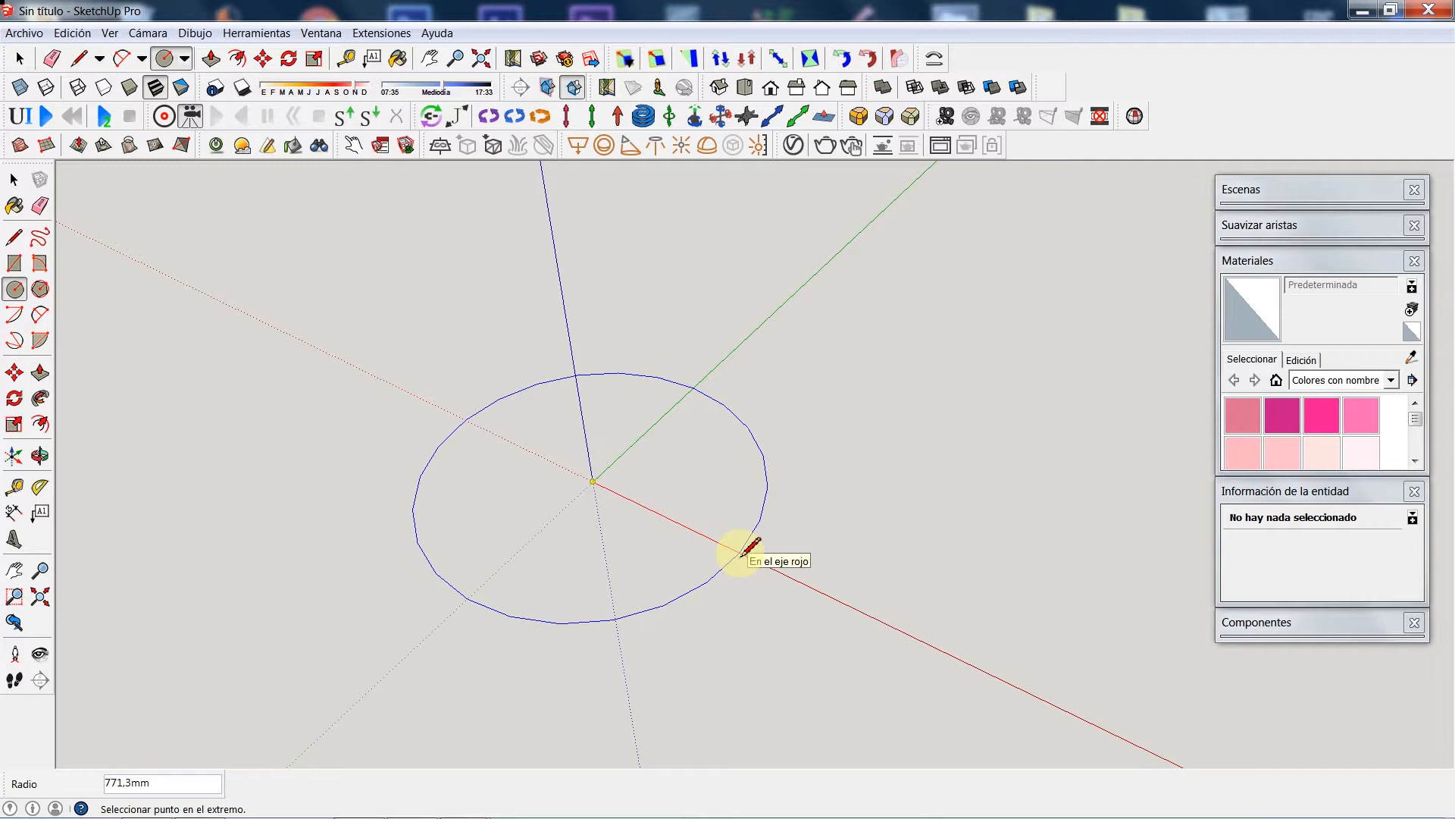
Step: Draw a circle of about 771 mm radius centred on the origin on the ground plane and delete its face
{"action": "left_click", "coordinate": [742, 552]}
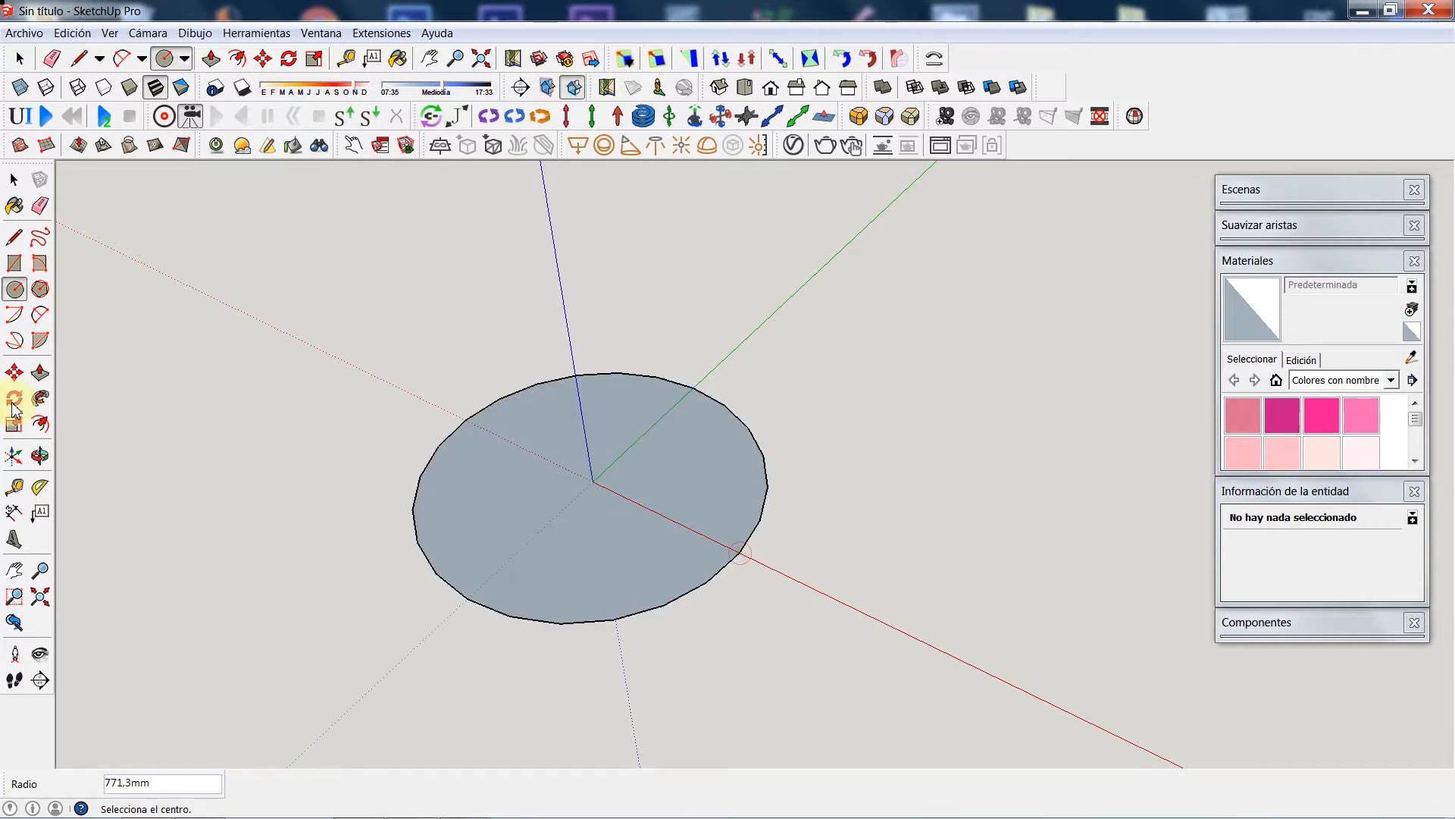
{"action": "left_click", "coordinate": [13, 180]}
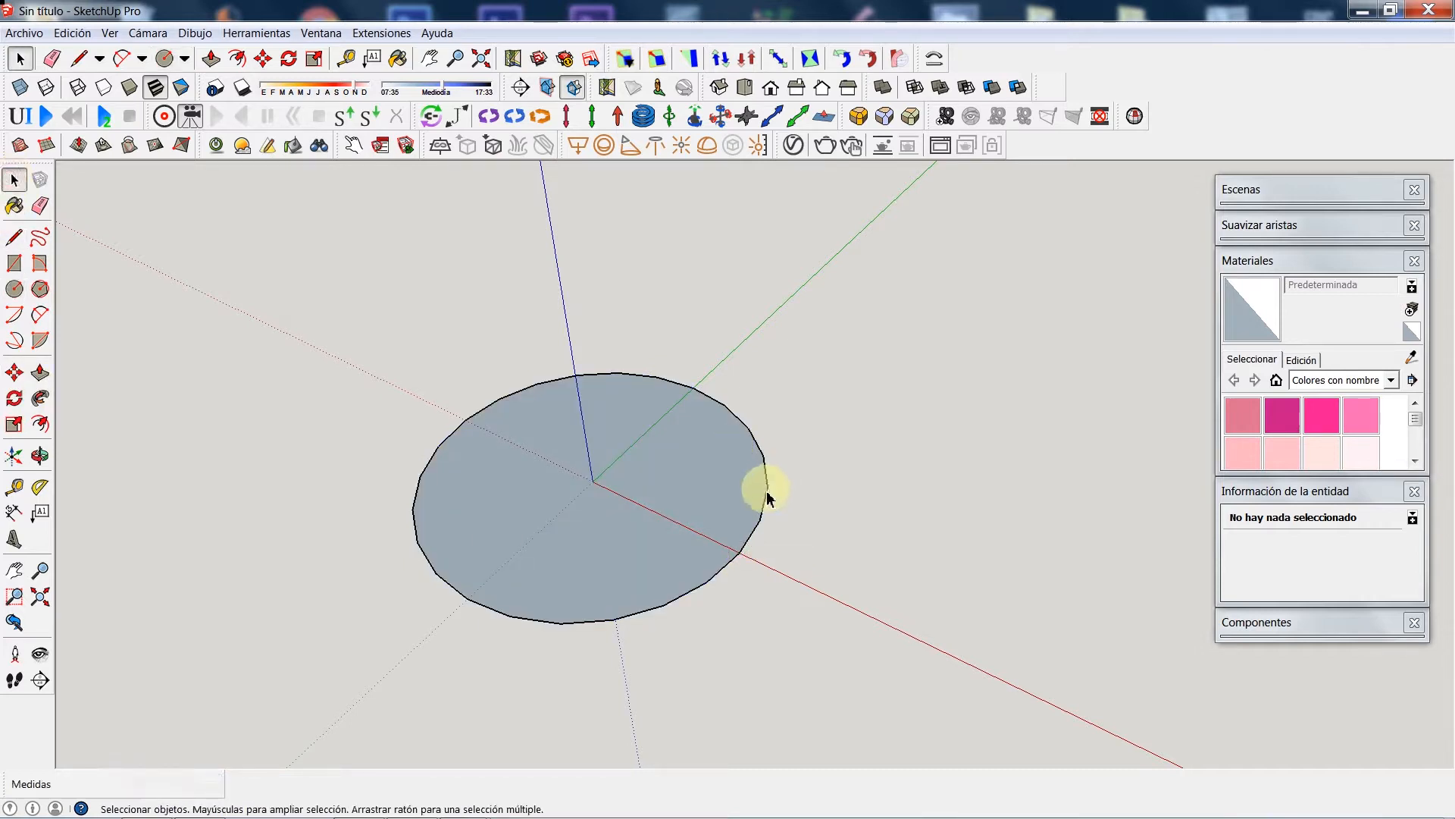
{"action": "left_click", "coordinate": [751, 517]}
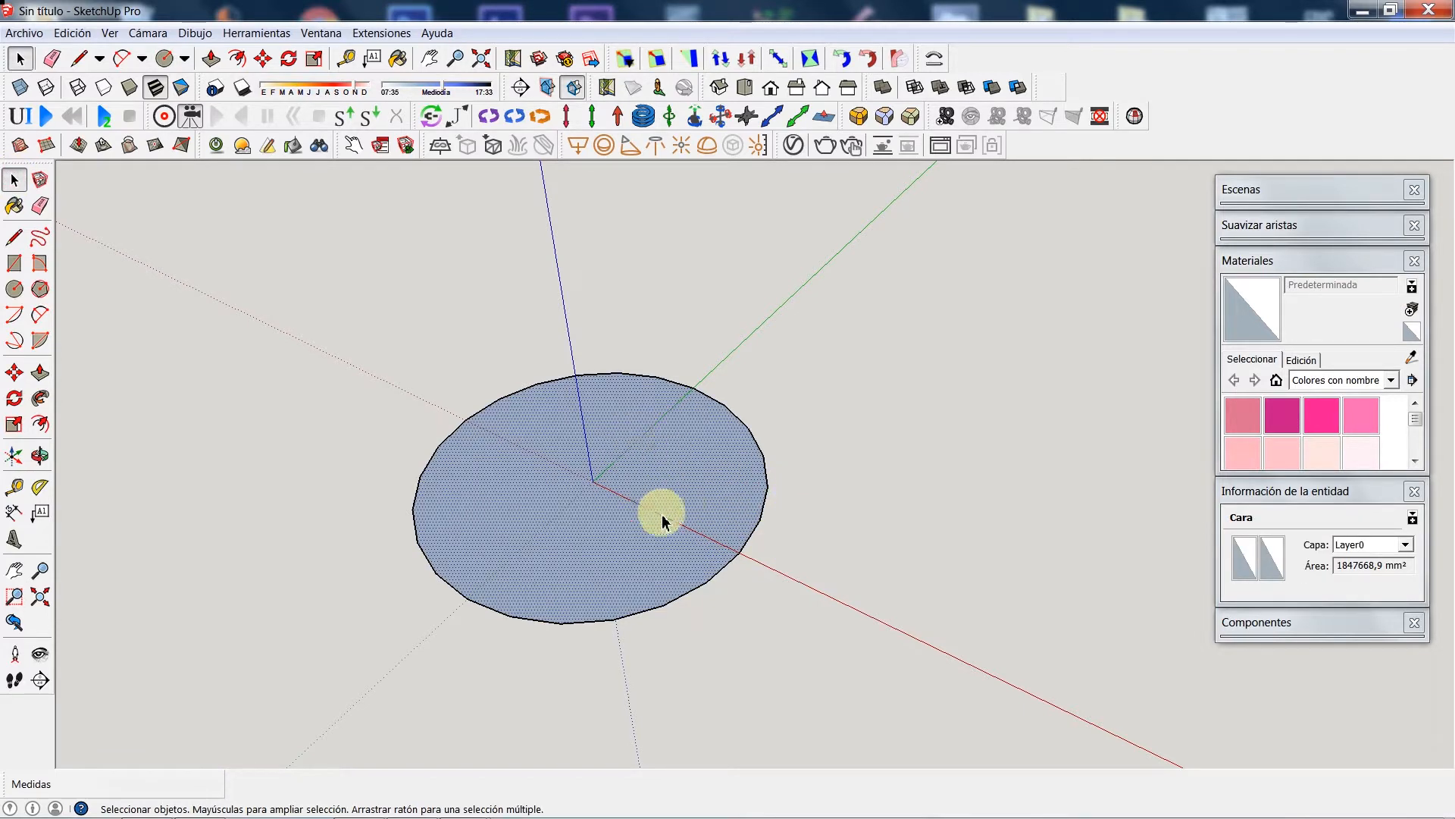
{"action": "key", "text": "Delete"}
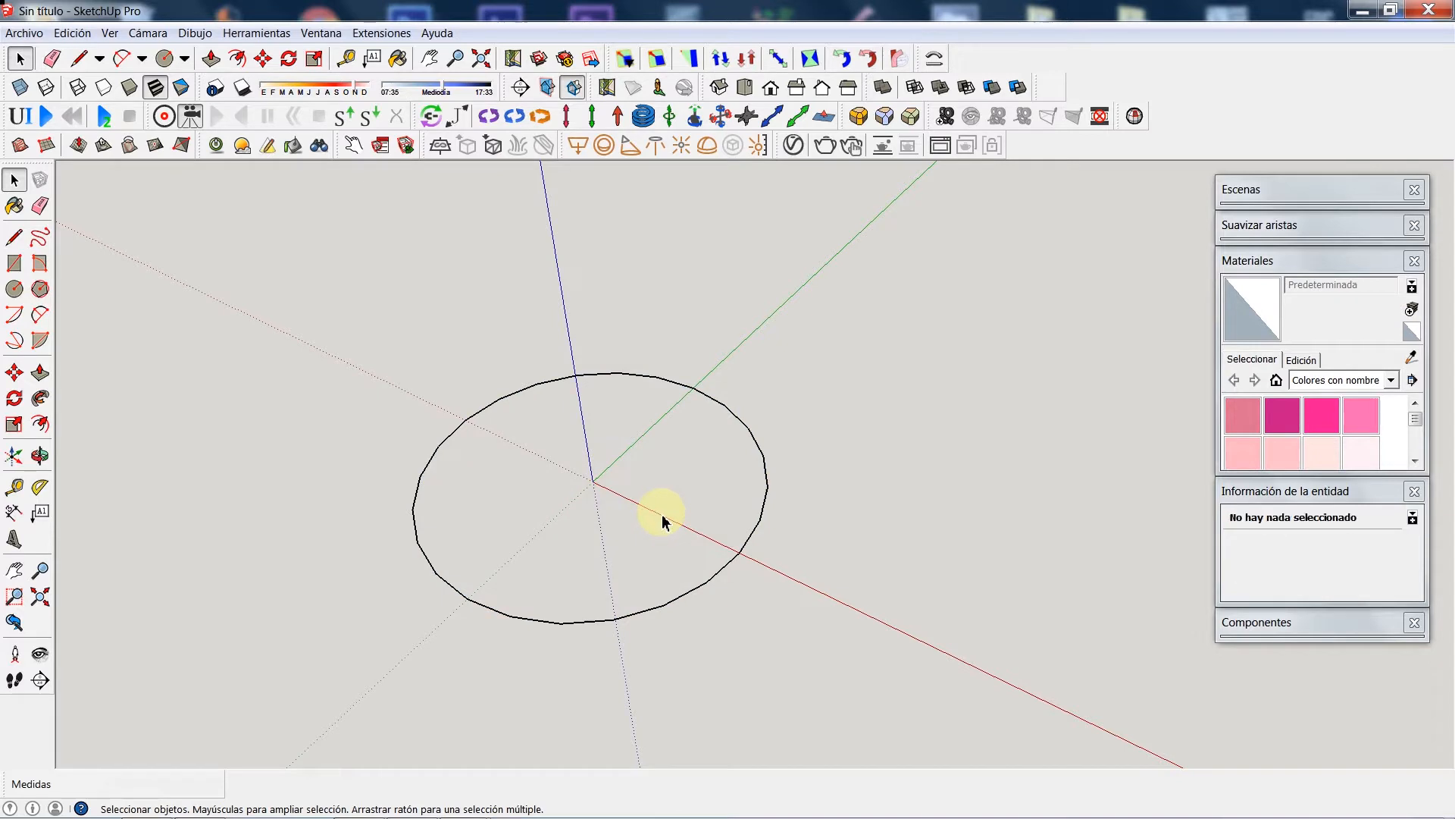
Step: Set the circle's number of segments to 50
{"action": "left_click", "coordinate": [753, 444]}
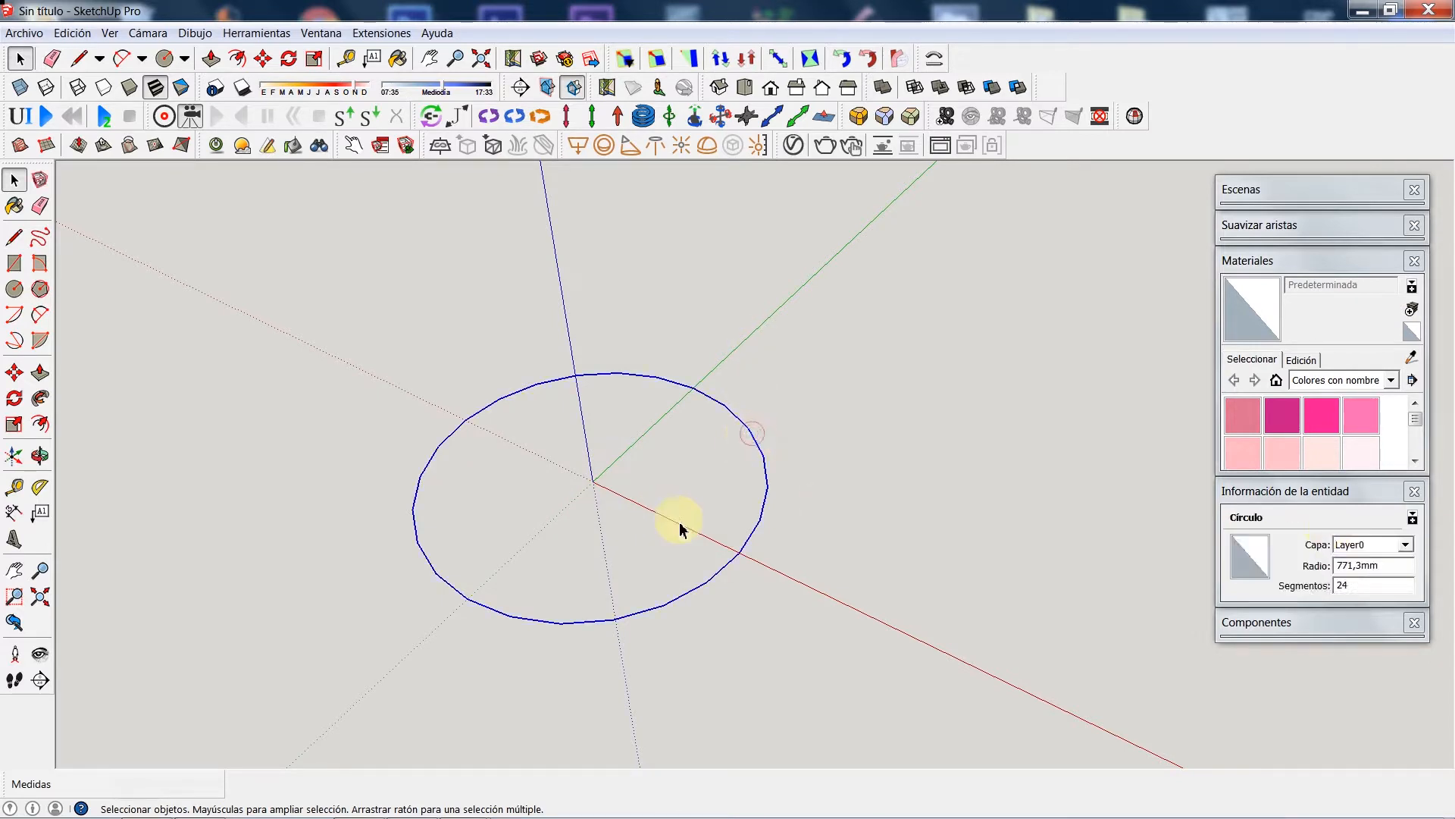
{"action": "left_click", "coordinate": [1376, 585]}
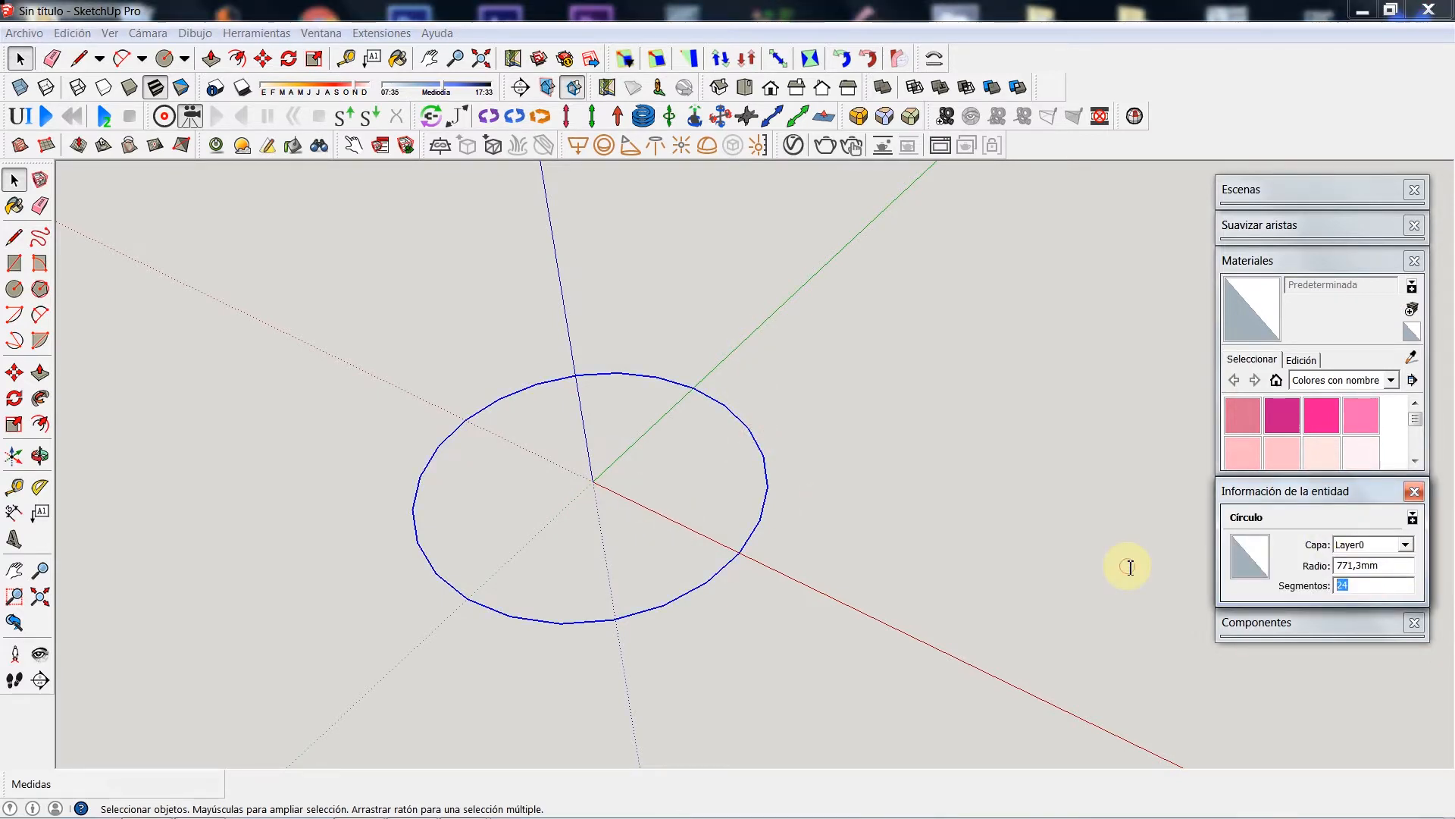
{"action": "key", "text": "Return"}
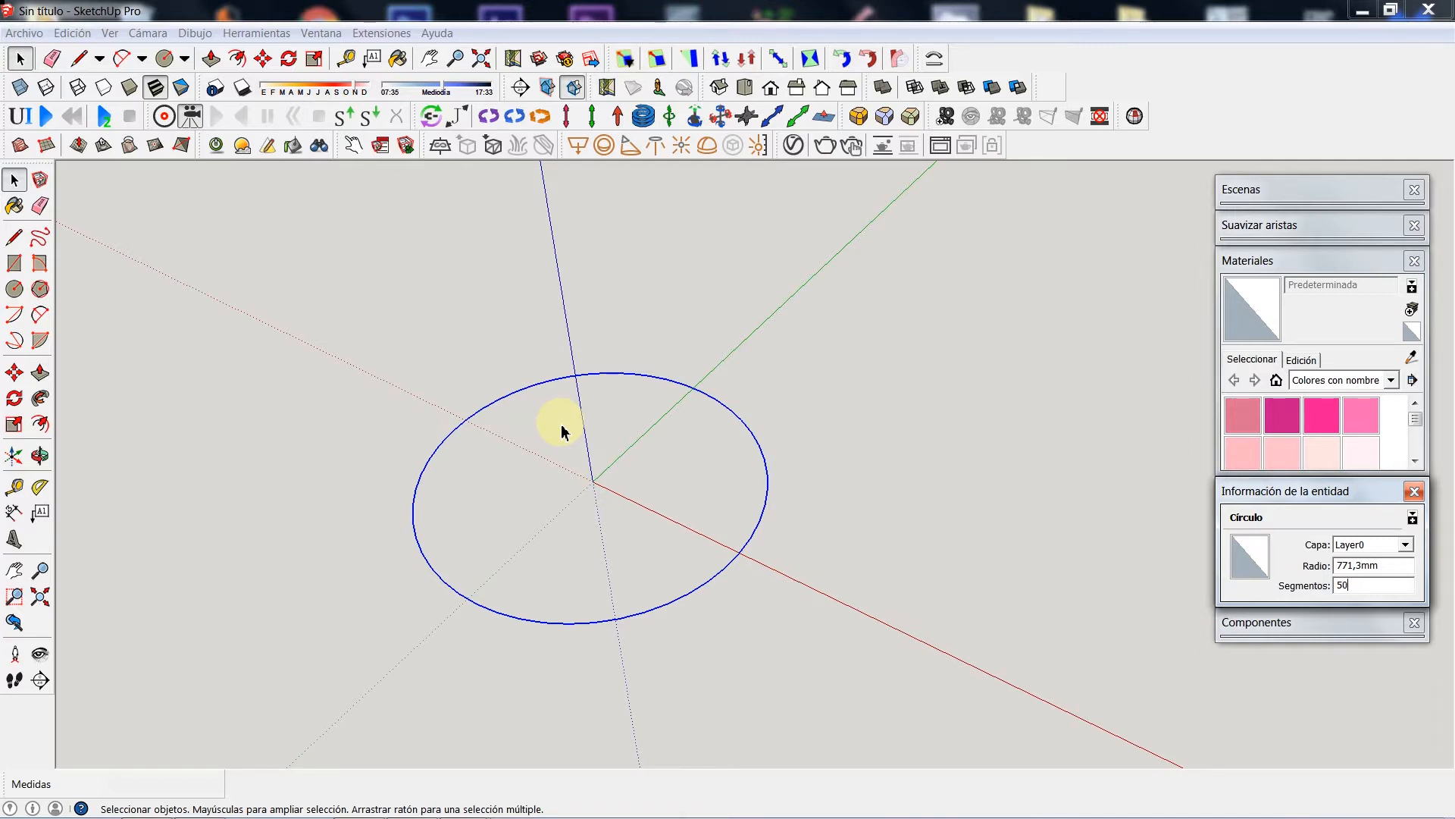
Step: Examine the circle and its placement relative to the axes from several angles
{"action": "left_click", "coordinate": [41, 455]}
{"action": "left_click_drag", "start_coordinate": [531, 513], "coordinate": [656, 374]}
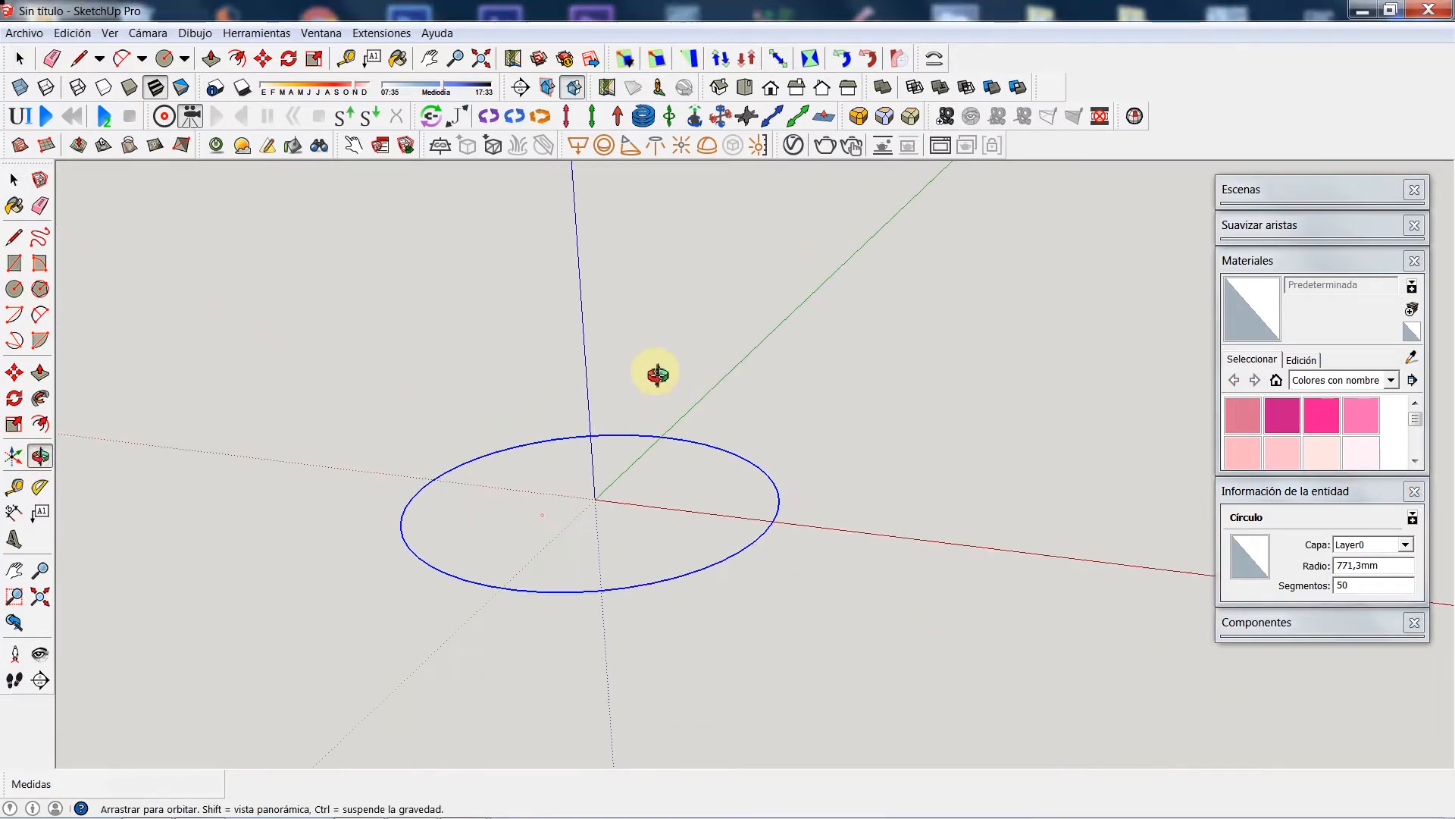
{"action": "scroll", "coordinate": [598, 494], "scroll_direction": "up", "scroll_amount": 4}
{"action": "scroll", "coordinate": [589, 513], "scroll_direction": "down", "scroll_amount": 2}
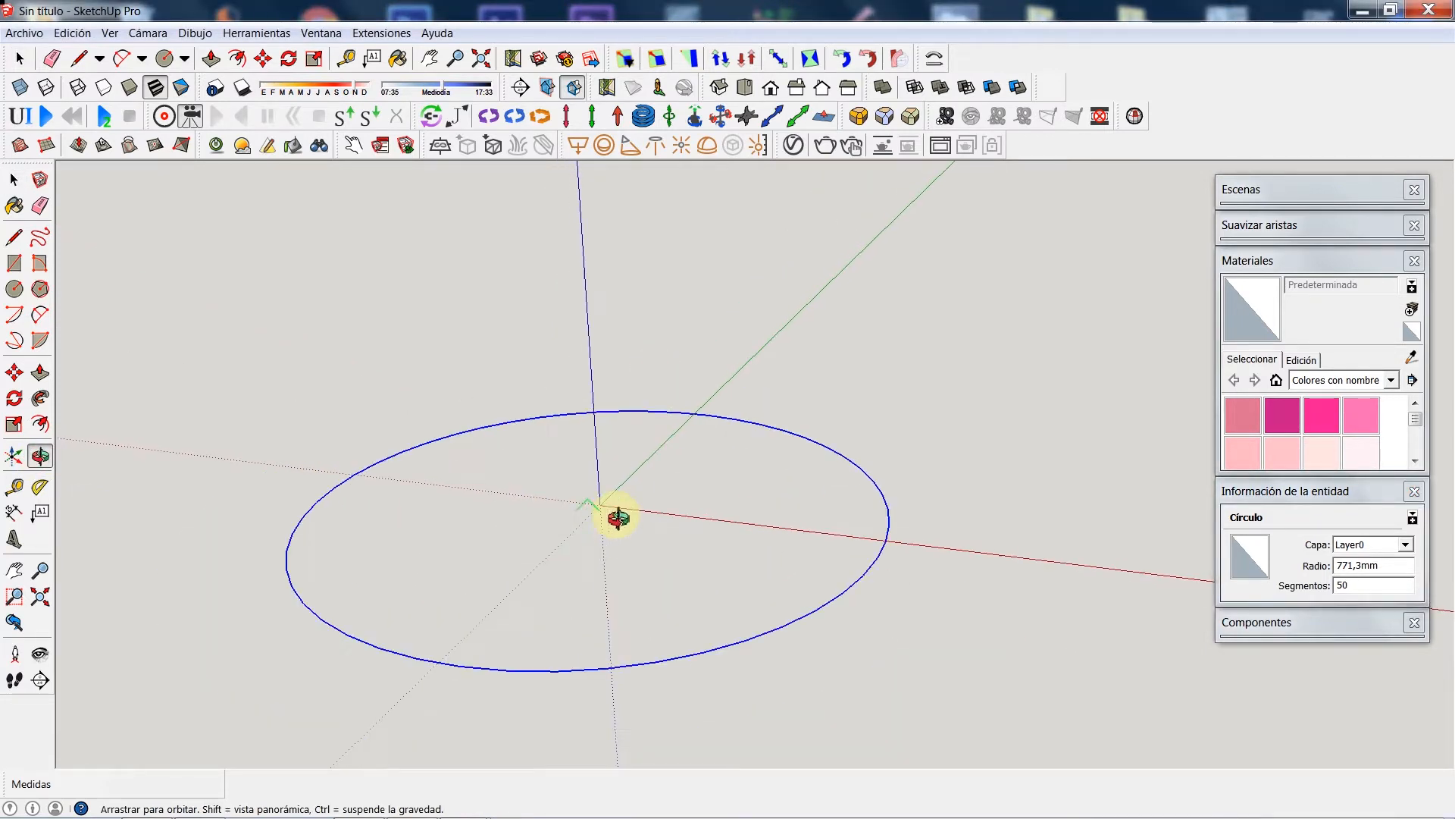
{"action": "left_click", "coordinate": [14, 181]}
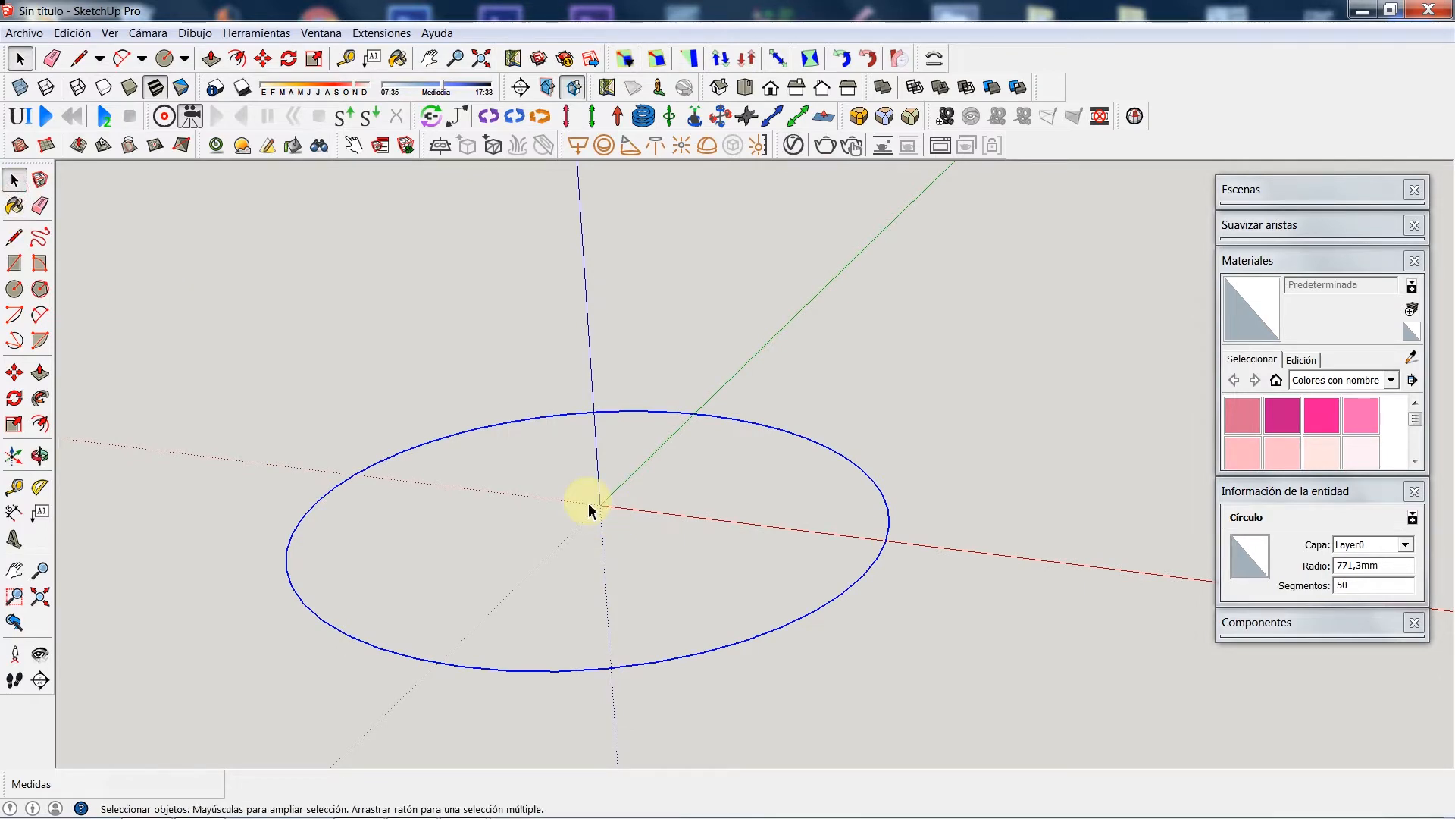
{"action": "scroll", "coordinate": [590, 507], "scroll_direction": "down", "scroll_amount": 2}
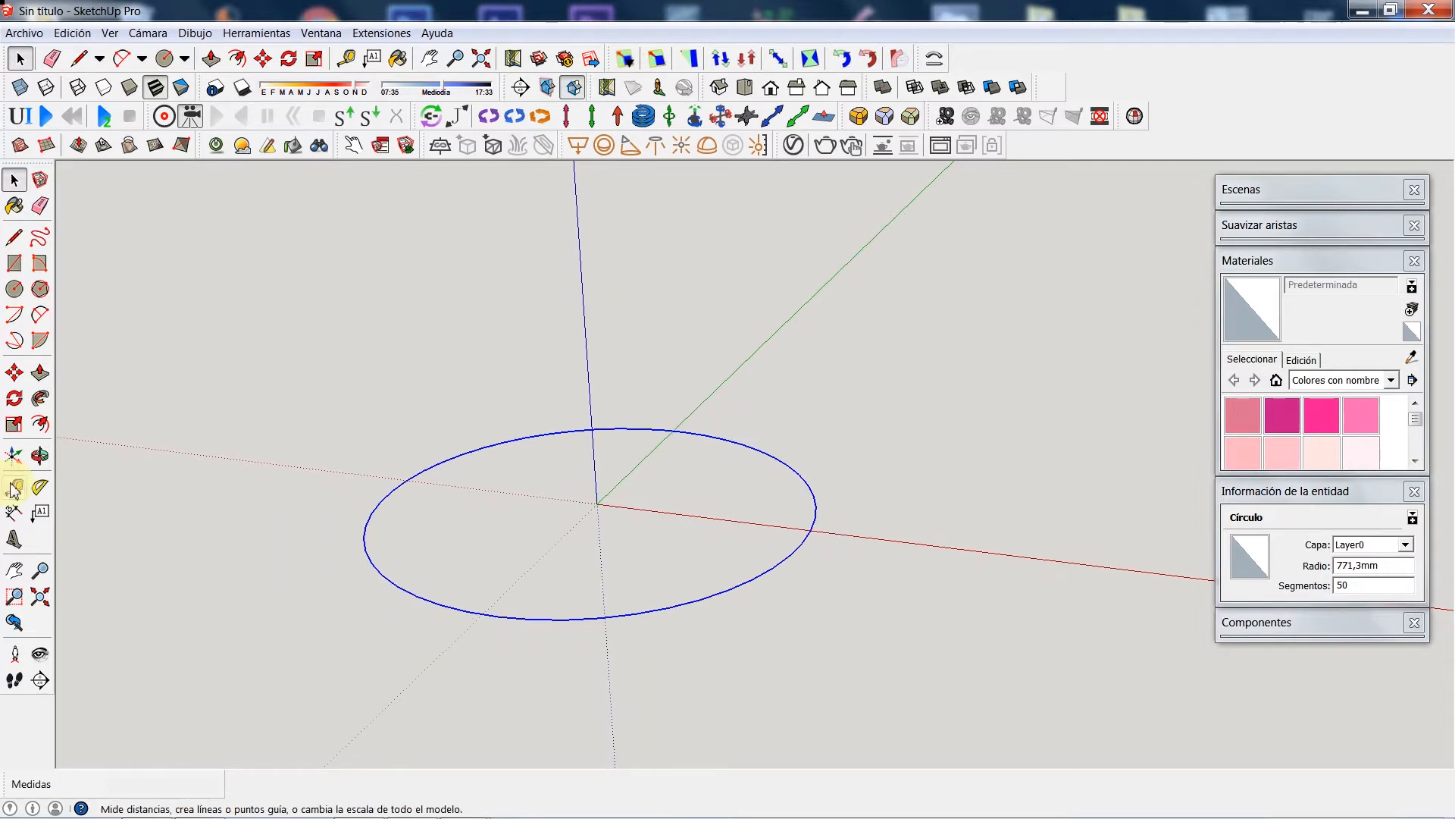
{"action": "left_click", "coordinate": [40, 455]}
{"action": "mouse_move", "coordinate": [455, 536]}
{"action": "left_mouse_down"}
{"action": "mouse_move", "coordinate": [503, 470]}
{"action": "mouse_move", "coordinate": [344, 457]}
{"action": "mouse_move", "coordinate": [474, 530]}
{"action": "left_mouse_up"}
{"action": "left_click_drag", "start_coordinate": [659, 558], "coordinate": [396, 559]}
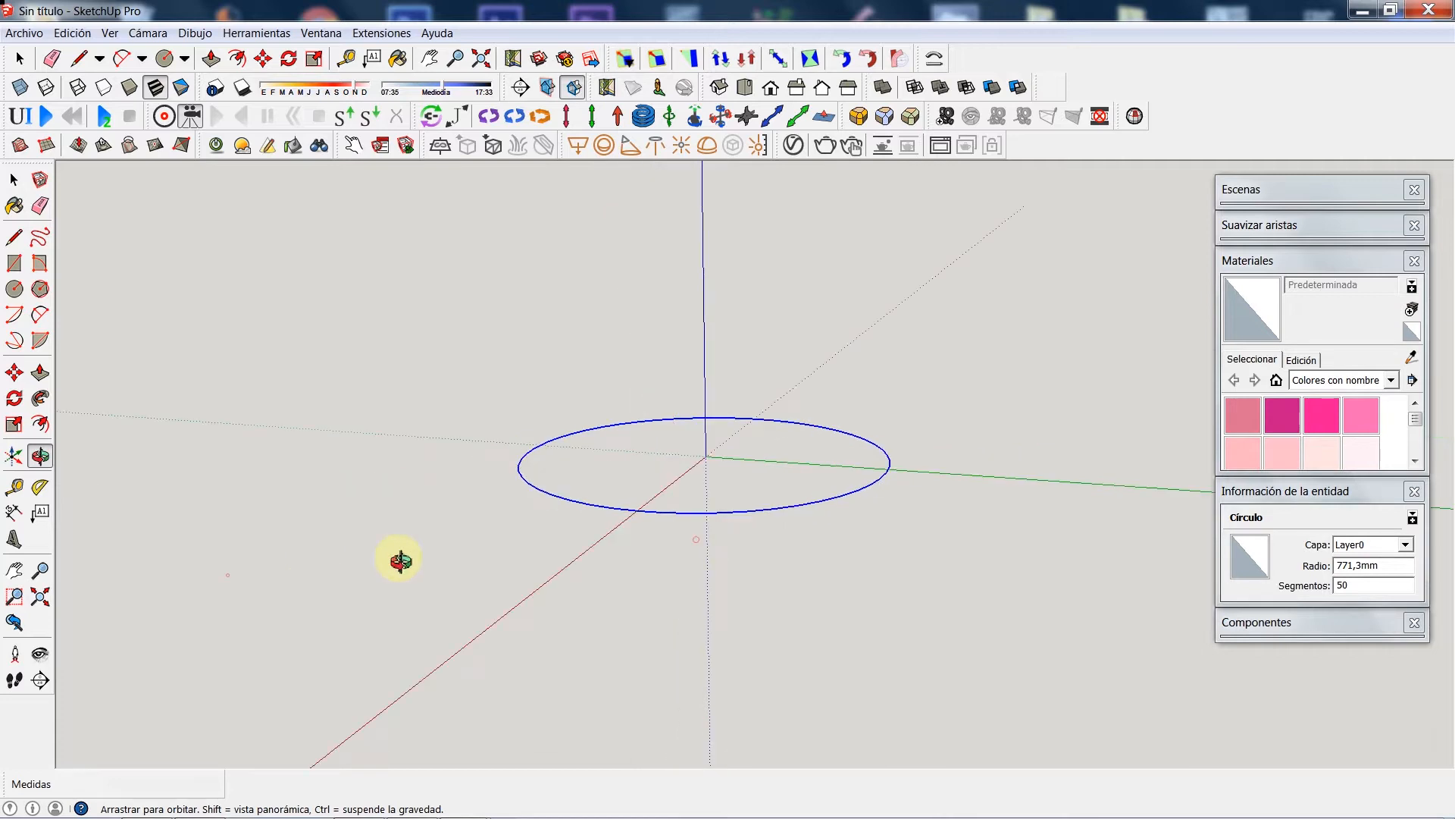
{"action": "left_click_drag", "start_coordinate": [712, 550], "coordinate": [699, 601]}
{"action": "scroll", "coordinate": [720, 412], "scroll_direction": "up", "scroll_amount": 3}
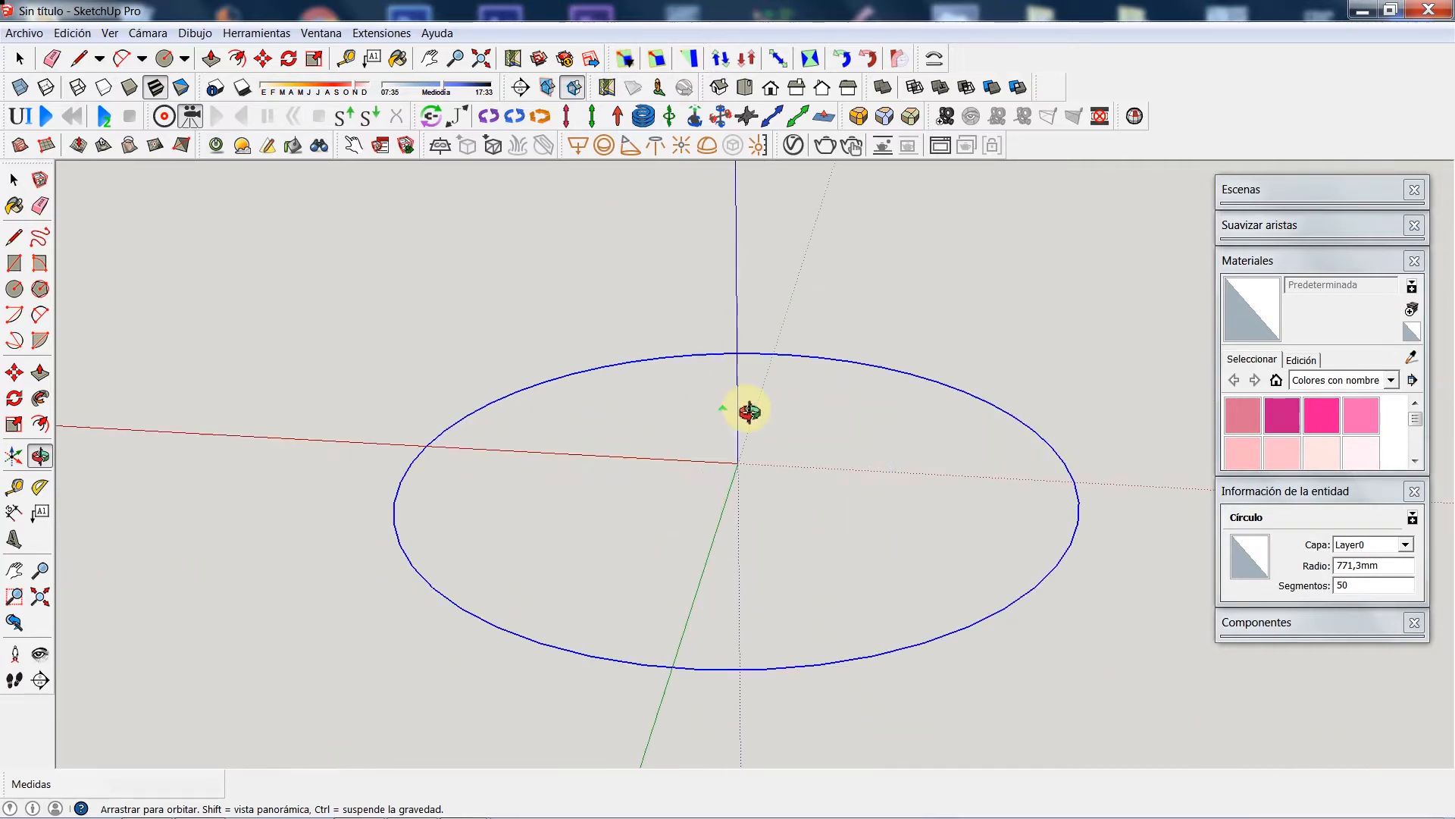
{"action": "scroll", "coordinate": [849, 426], "scroll_direction": "down", "scroll_amount": 2}
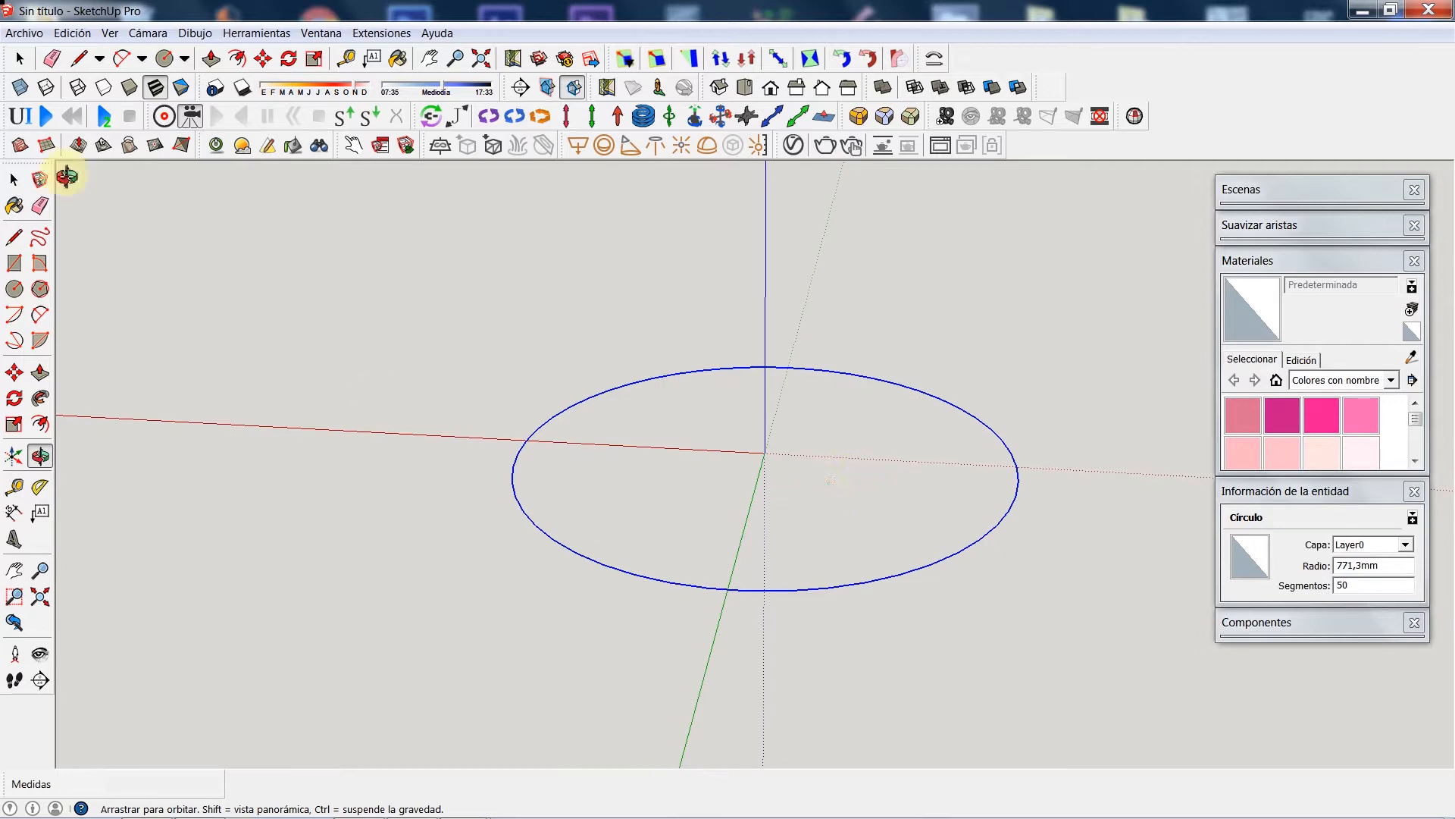
{"action": "left_click", "coordinate": [14, 183]}
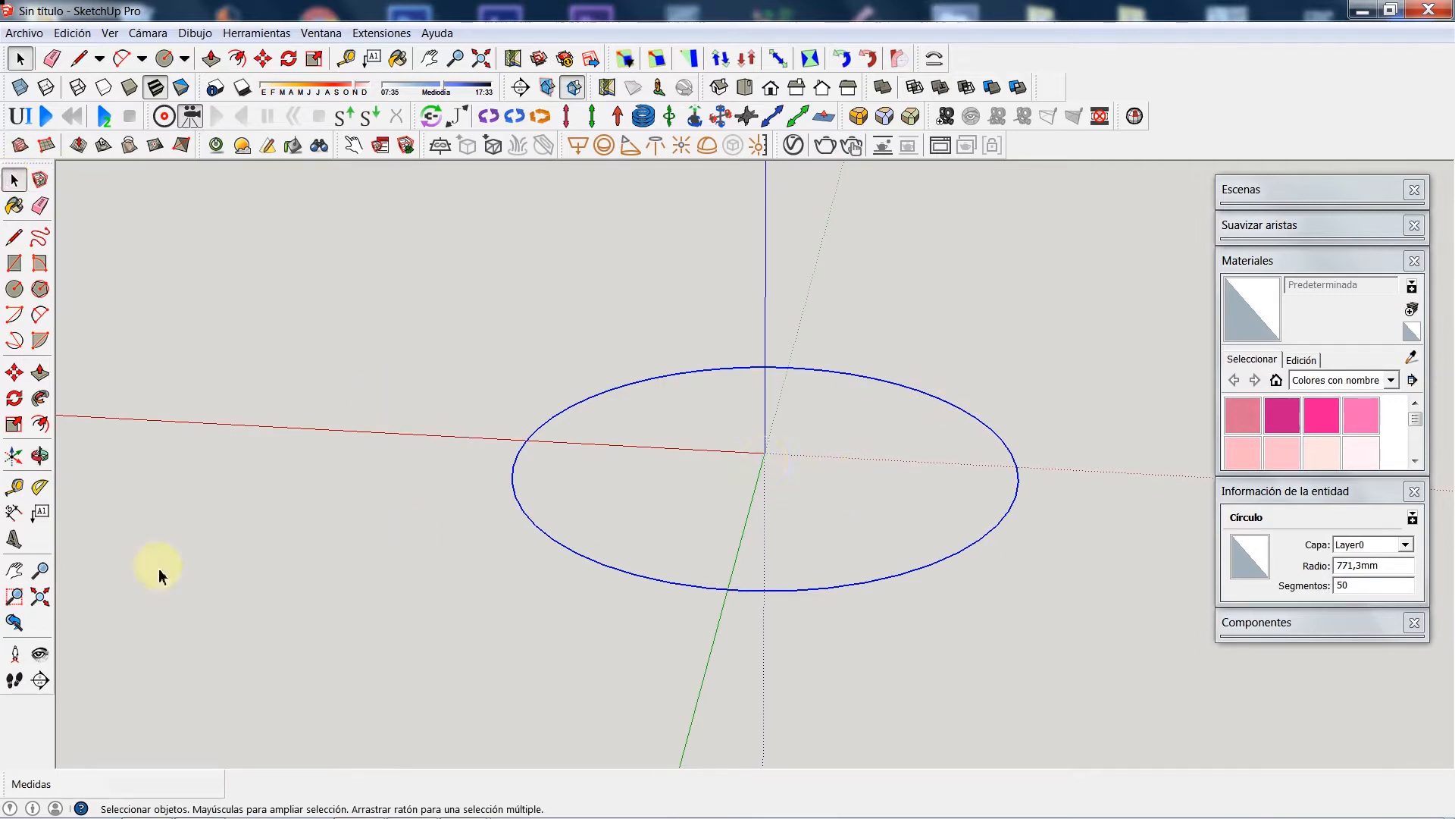
{"action": "left_click", "coordinate": [39, 456]}
{"action": "left_click_drag", "start_coordinate": [584, 468], "coordinate": [481, 542]}
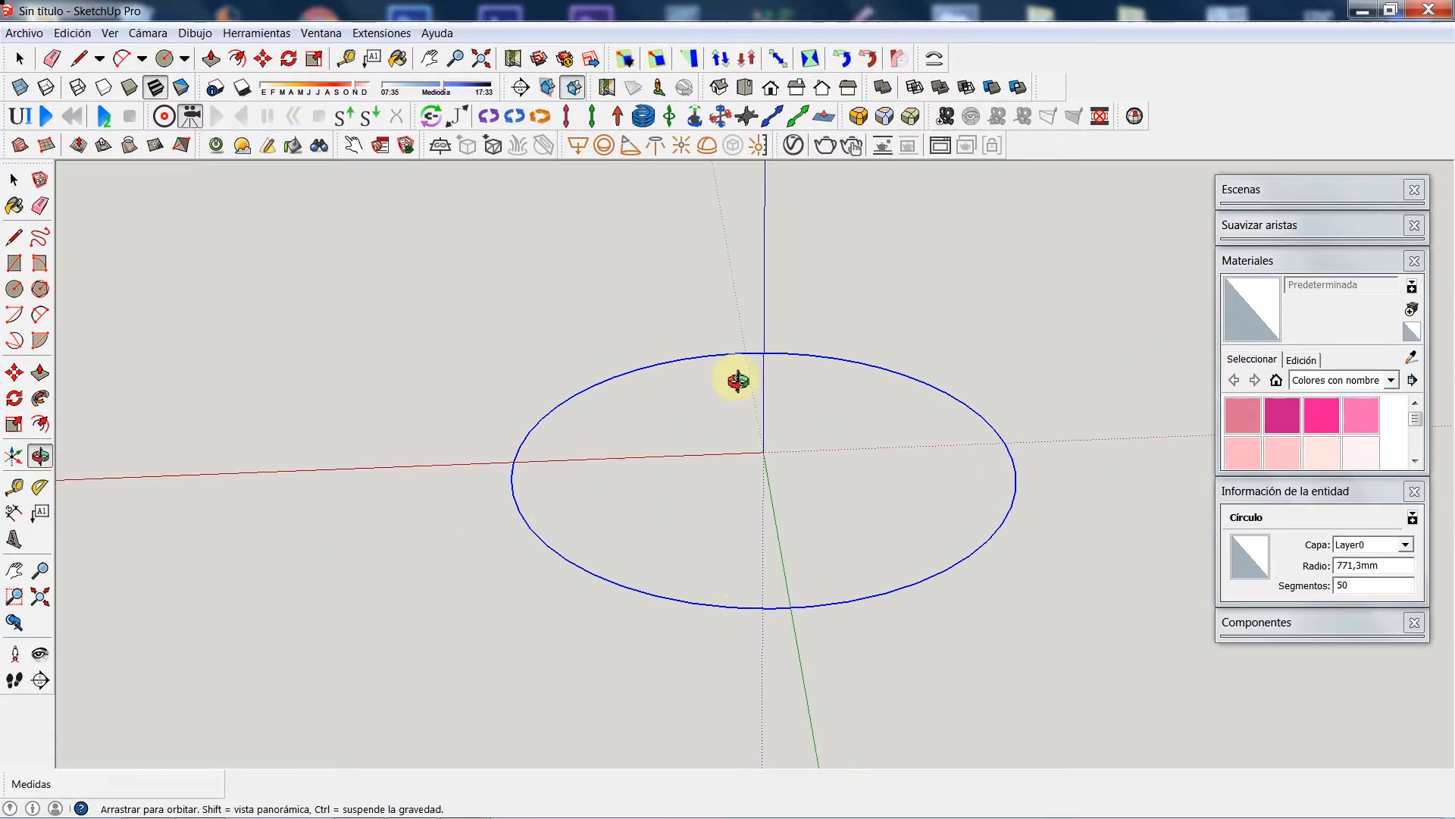
{"action": "left_click_drag", "start_coordinate": [647, 520], "coordinate": [567, 498]}
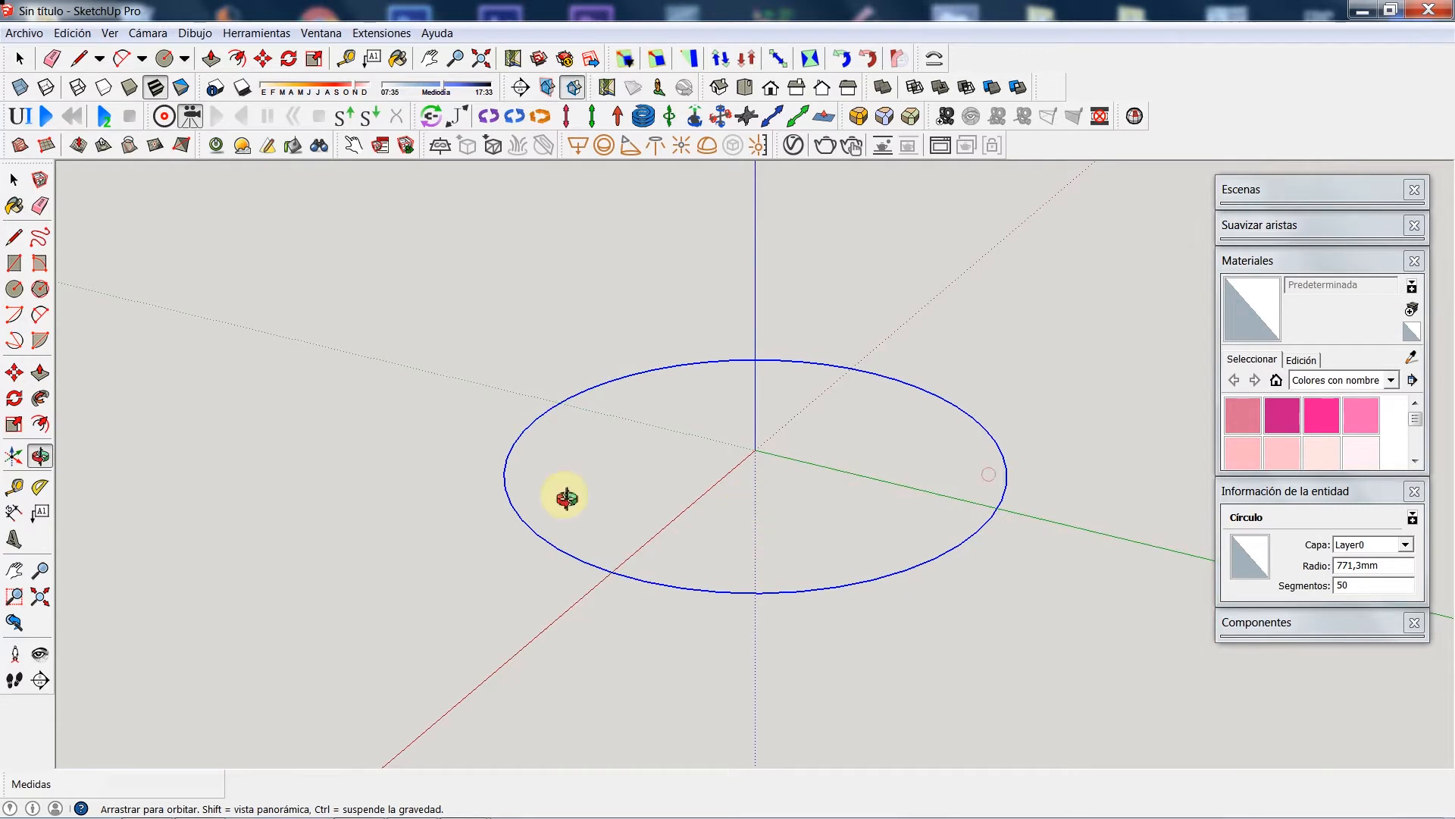
Step: Try drawing a rectangle of about 310 by 523 mm flat on the ground from the origin, and undo it
{"action": "left_click", "coordinate": [15, 262]}
{"action": "left_click", "coordinate": [754, 449]}
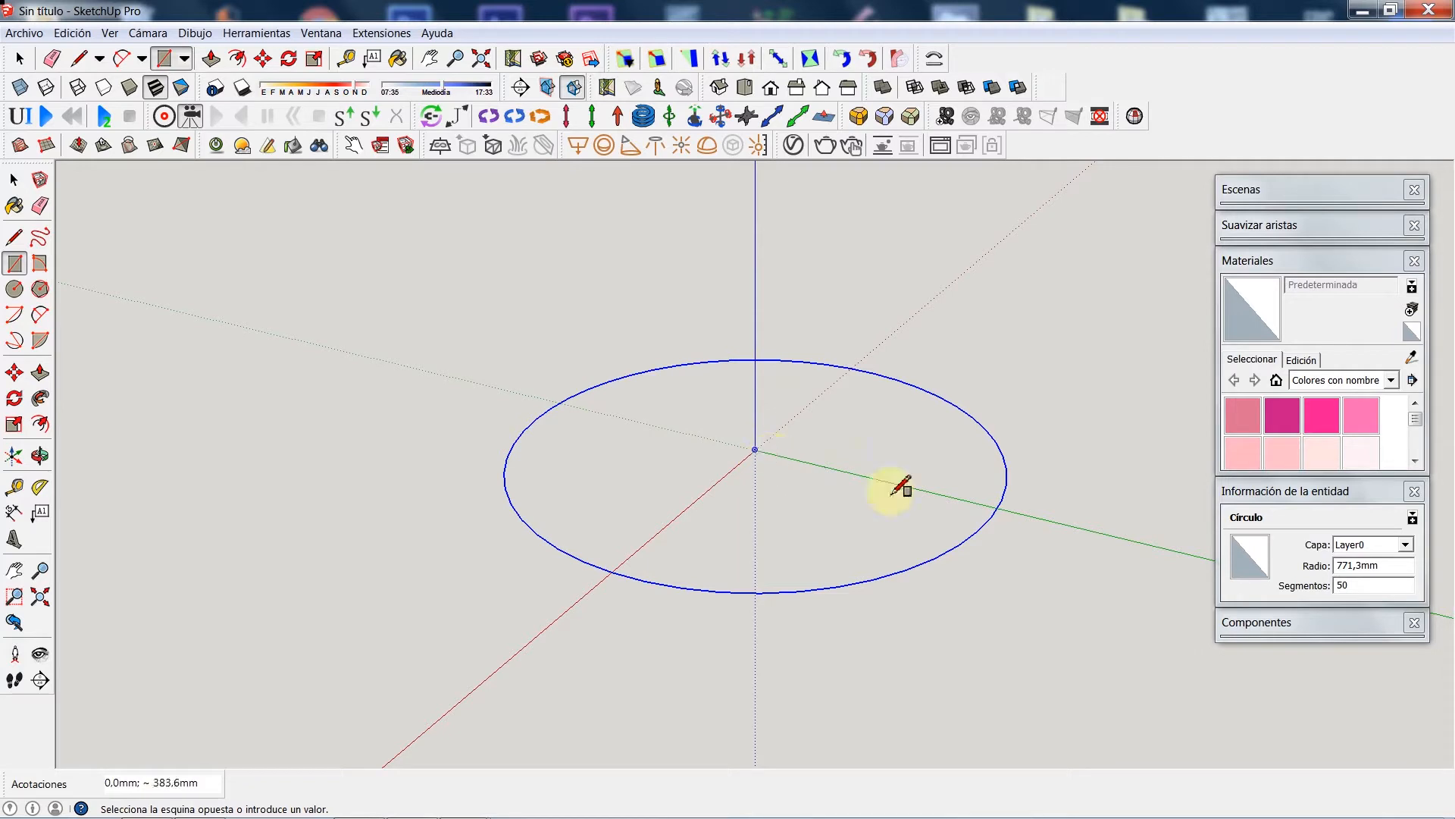
{"action": "left_click", "coordinate": [877, 537]}
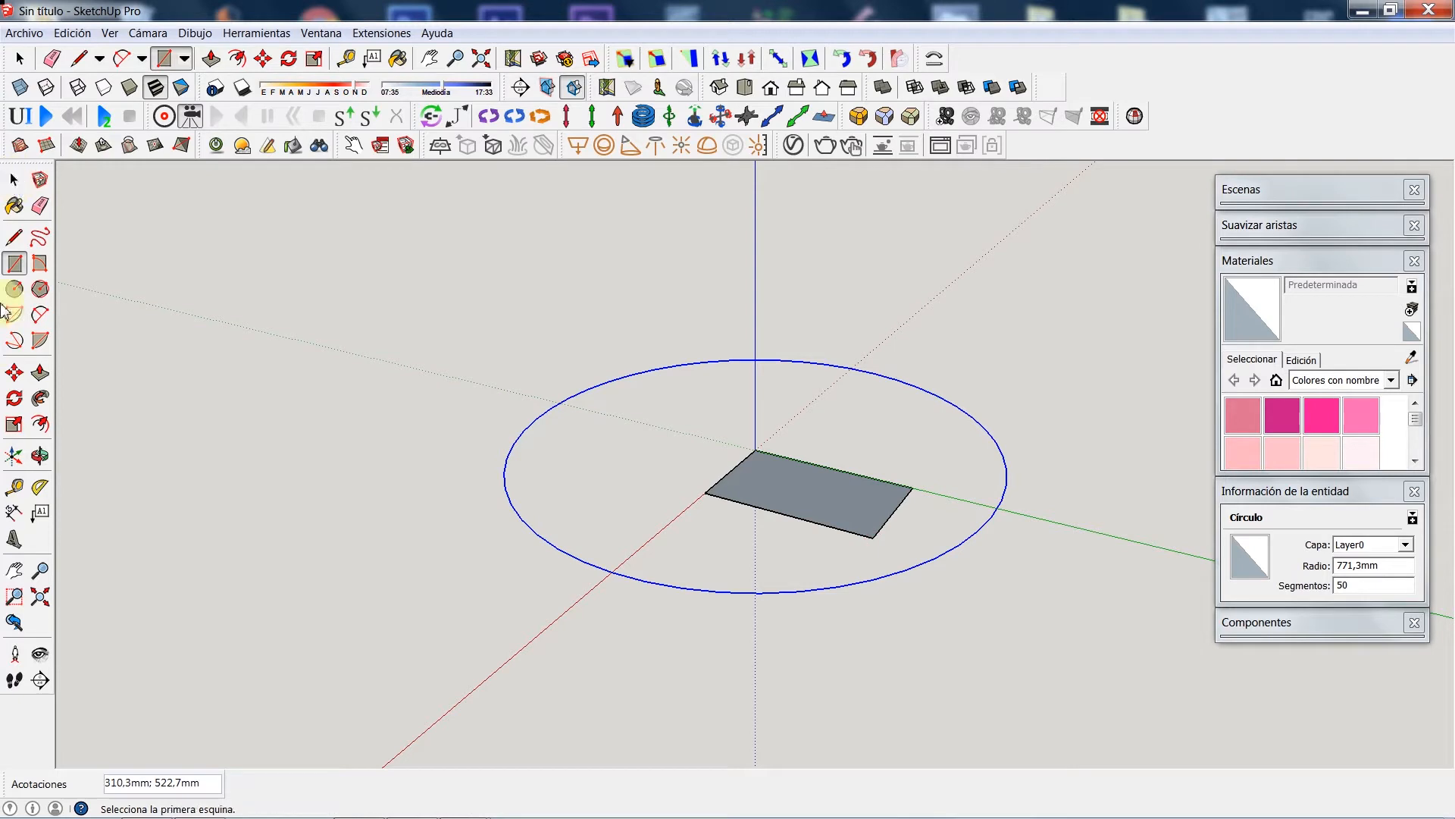
{"action": "left_click", "coordinate": [39, 456]}
{"action": "left_click_drag", "start_coordinate": [574, 557], "coordinate": [243, 513]}
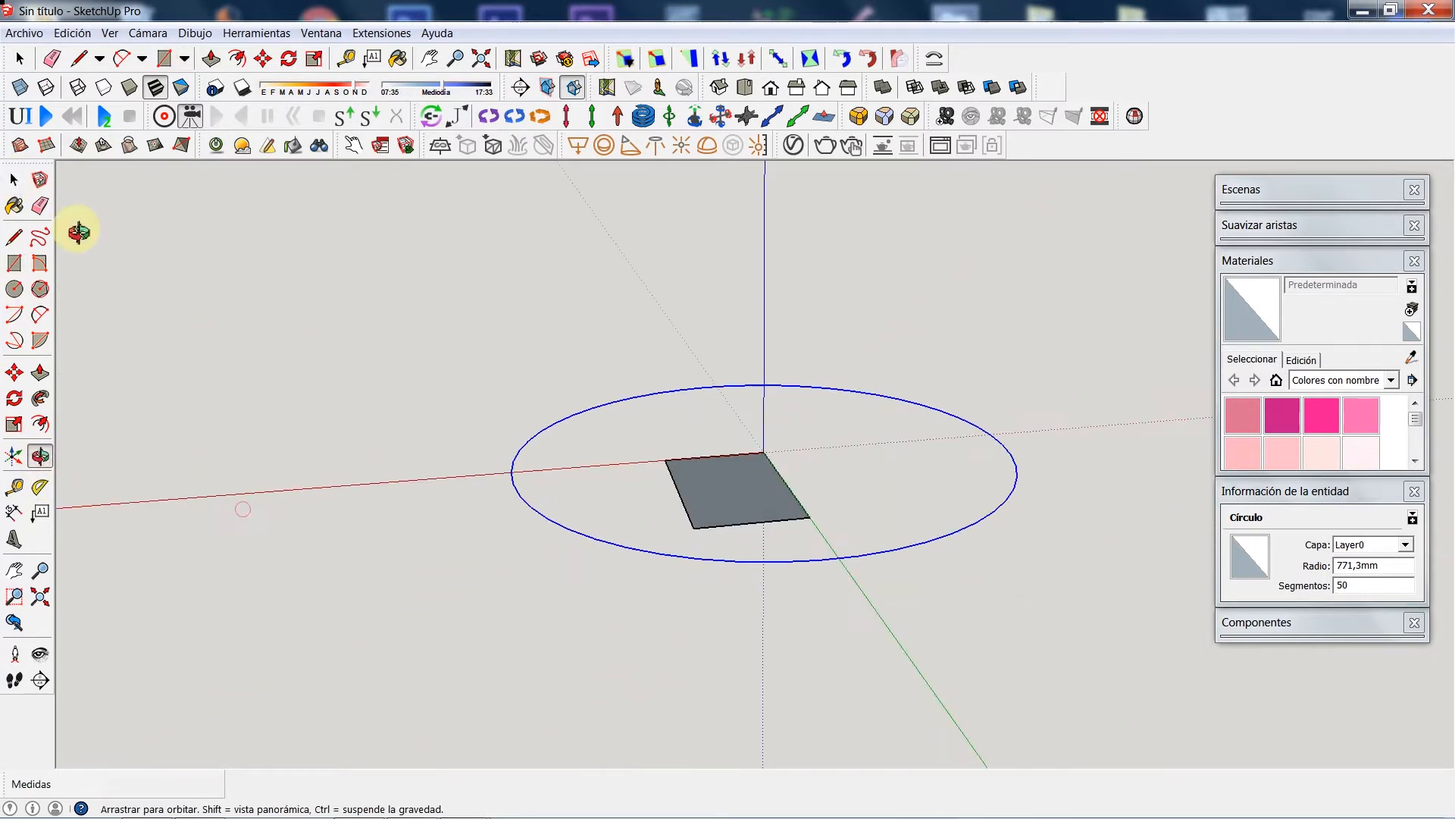
{"action": "key", "text": "ctrl+z"}
Step: Draw a vertical rectangle about 585 mm high from the origin along the green axis, extending slightly past the circle
{"action": "left_click_drag", "start_coordinate": [578, 529], "coordinate": [829, 487]}
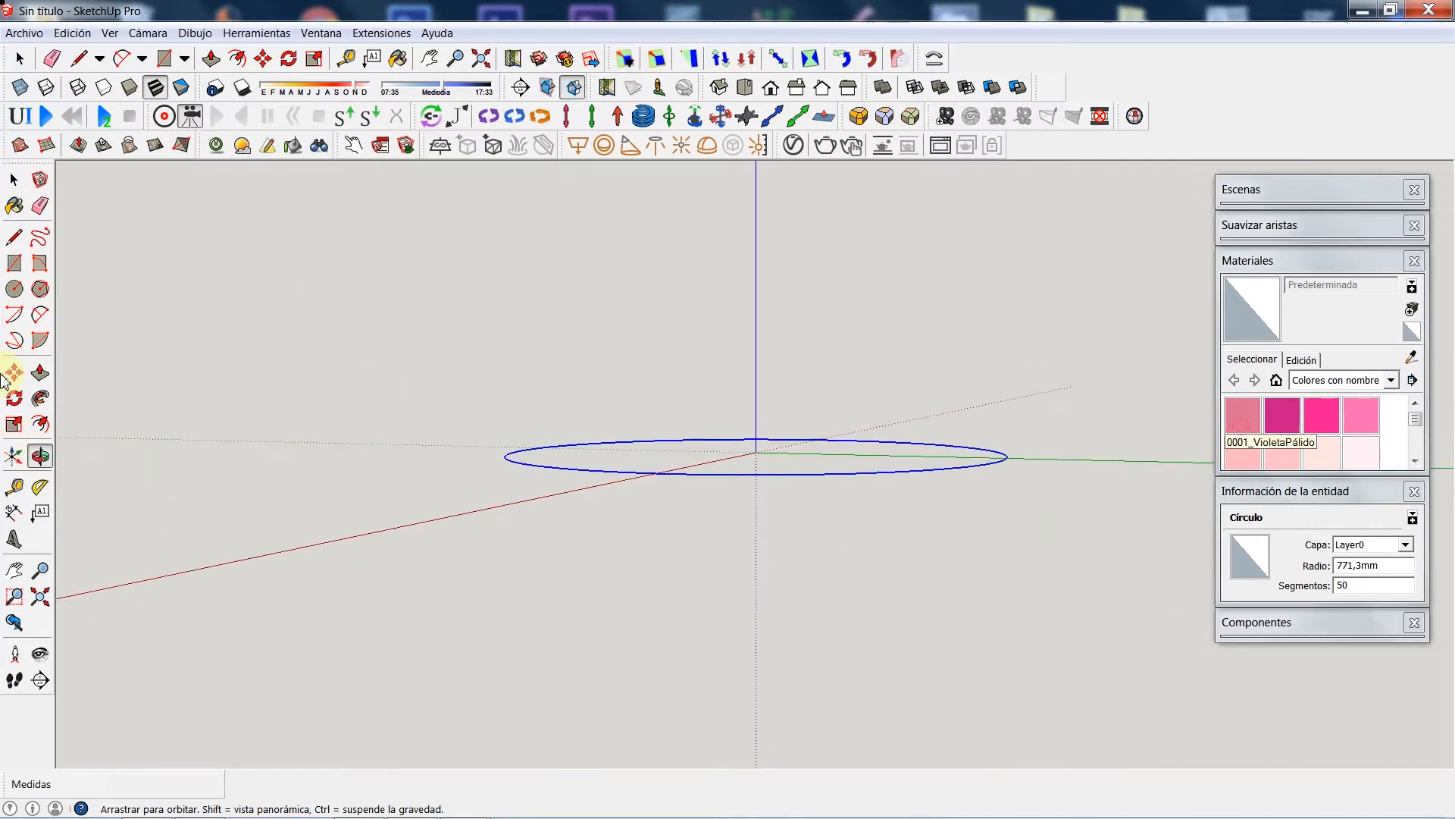
{"action": "left_click", "coordinate": [13, 263]}
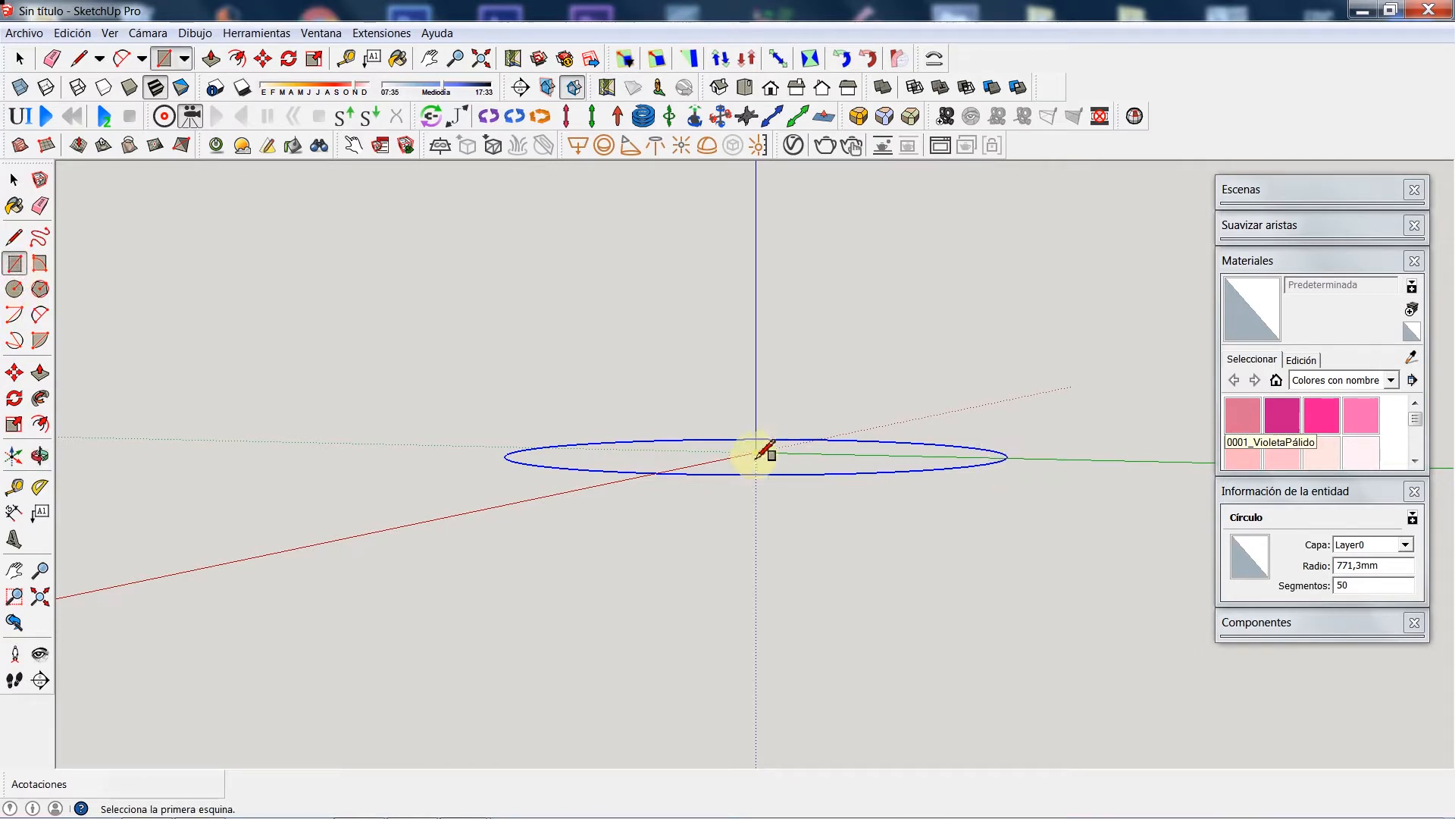
{"action": "left_click_drag", "start_coordinate": [760, 455], "coordinate": [1037, 256]}
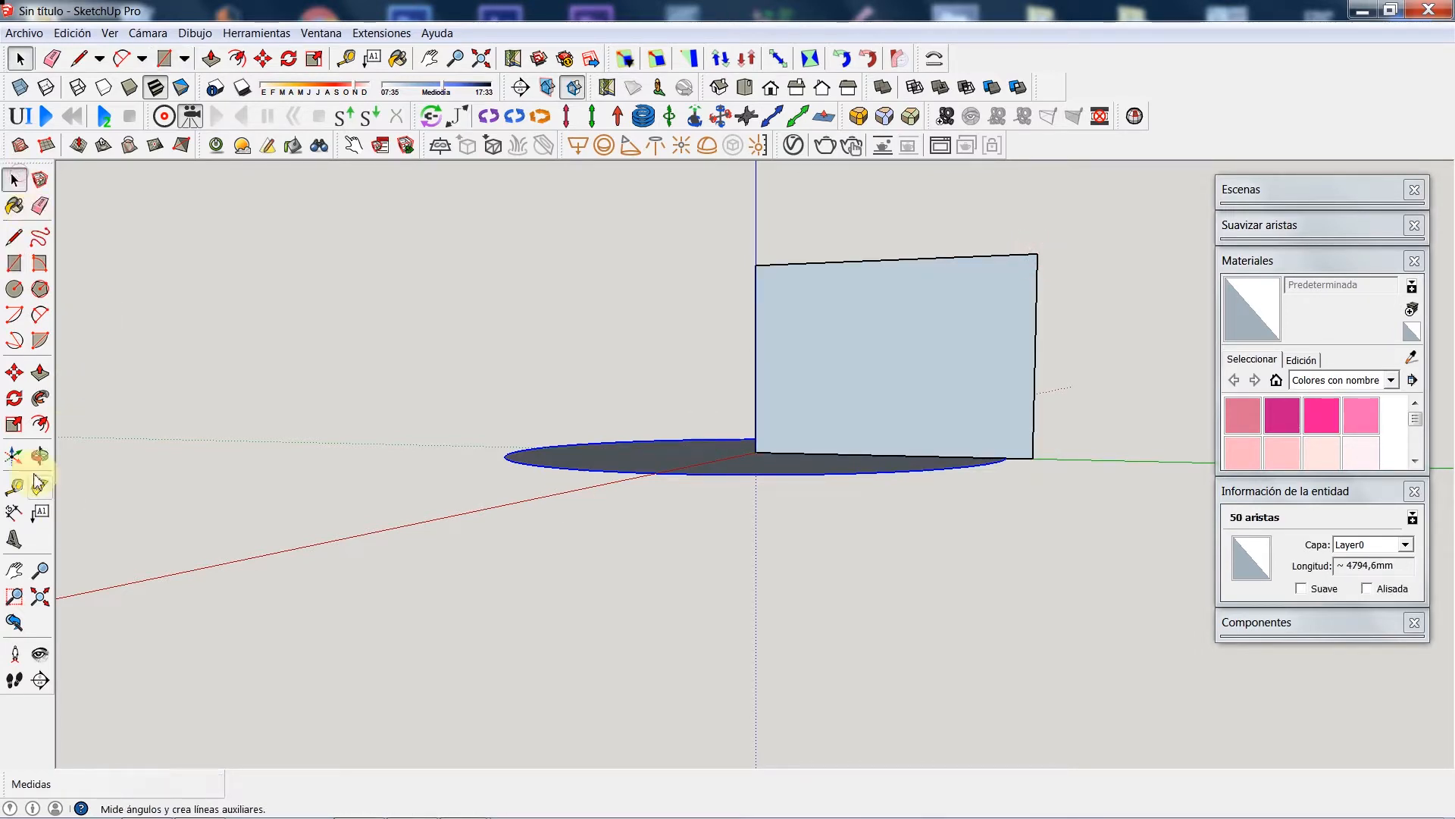
Step: Delete the circle's face, keeping only its outline and the vertical rectangle
{"action": "left_click", "coordinate": [41, 455]}
{"action": "left_click_drag", "start_coordinate": [830, 432], "coordinate": [286, 510]}
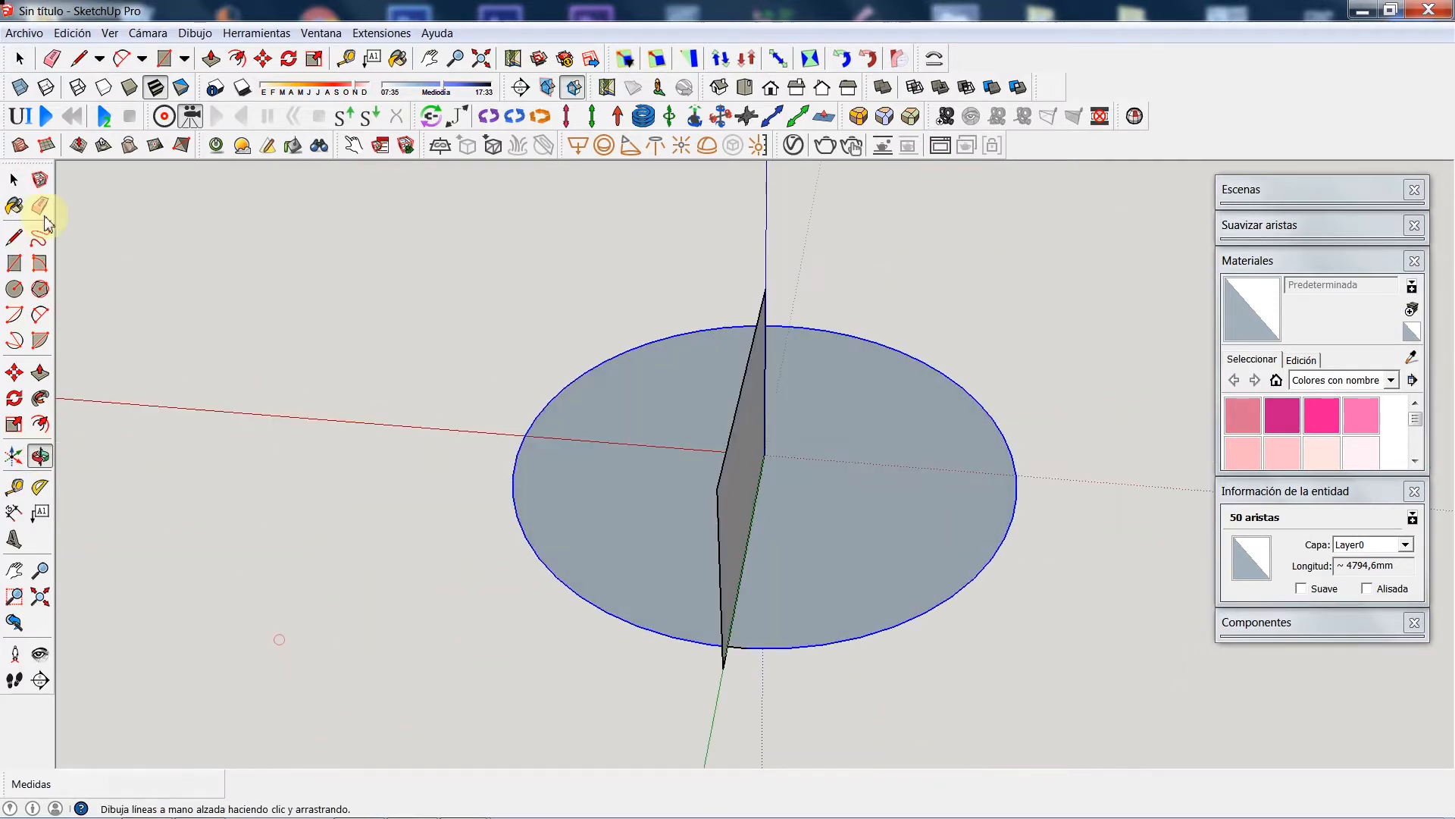
{"action": "left_click", "coordinate": [15, 181]}
{"action": "left_click", "coordinate": [689, 395]}
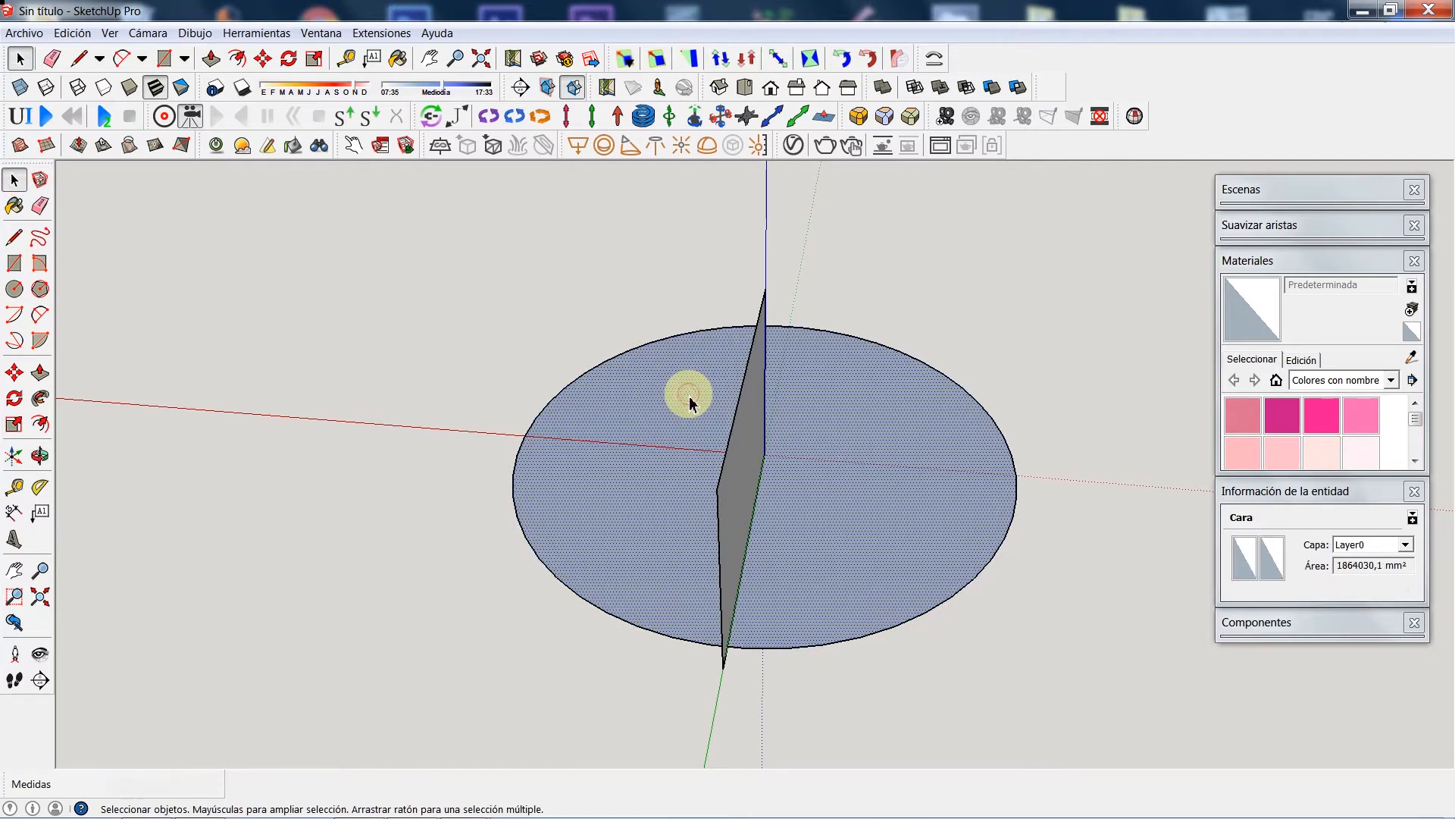
Step: Draw a line about 585 mm long up the rectangle from the circle's intersection with its base to its upper edge
{"action": "left_click", "coordinate": [40, 456]}
{"action": "left_click_drag", "start_coordinate": [833, 539], "coordinate": [650, 536]}
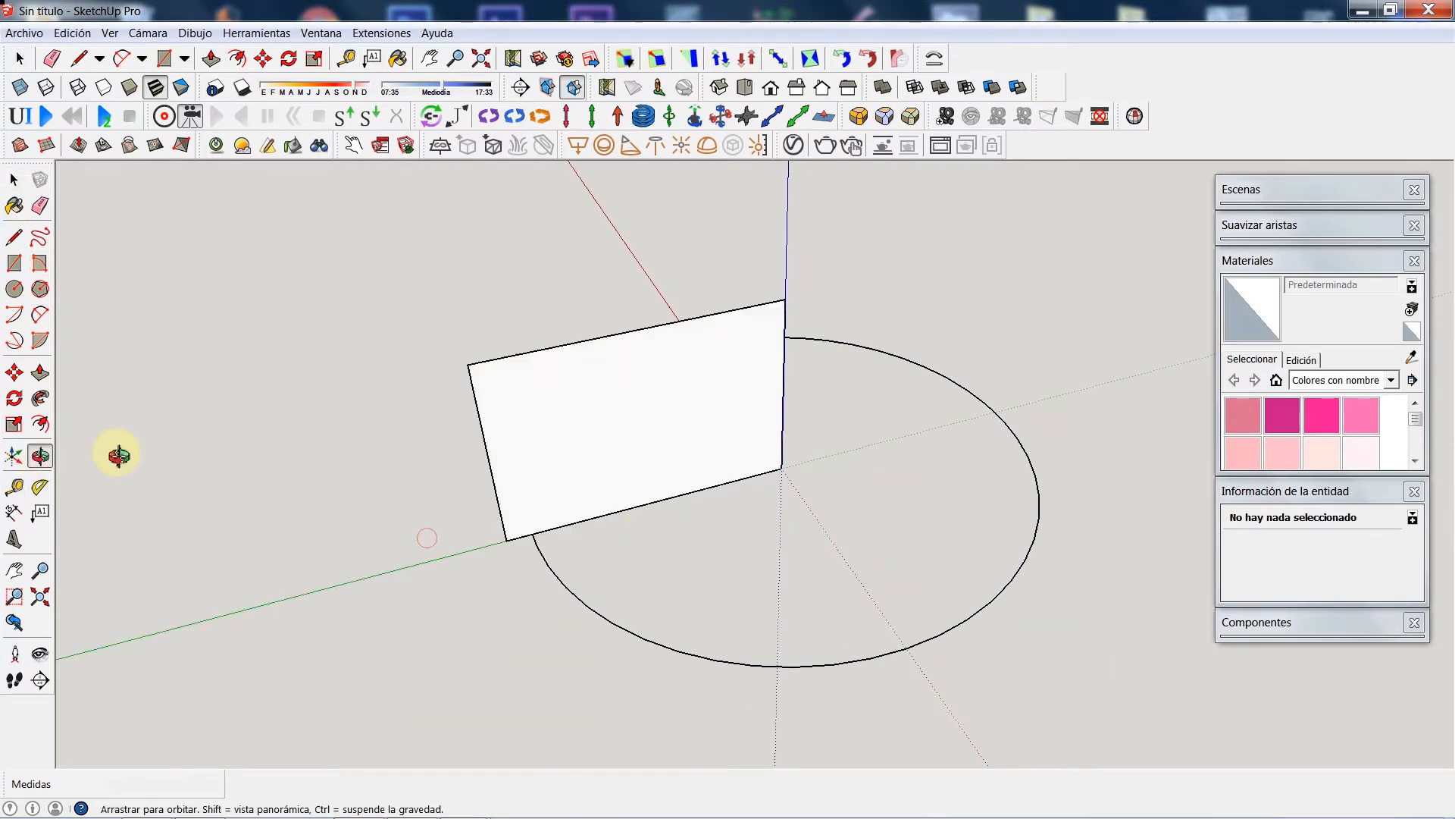
{"action": "left_click", "coordinate": [15, 237]}
{"action": "left_click", "coordinate": [533, 534]}
{"action": "left_click", "coordinate": [500, 357]}
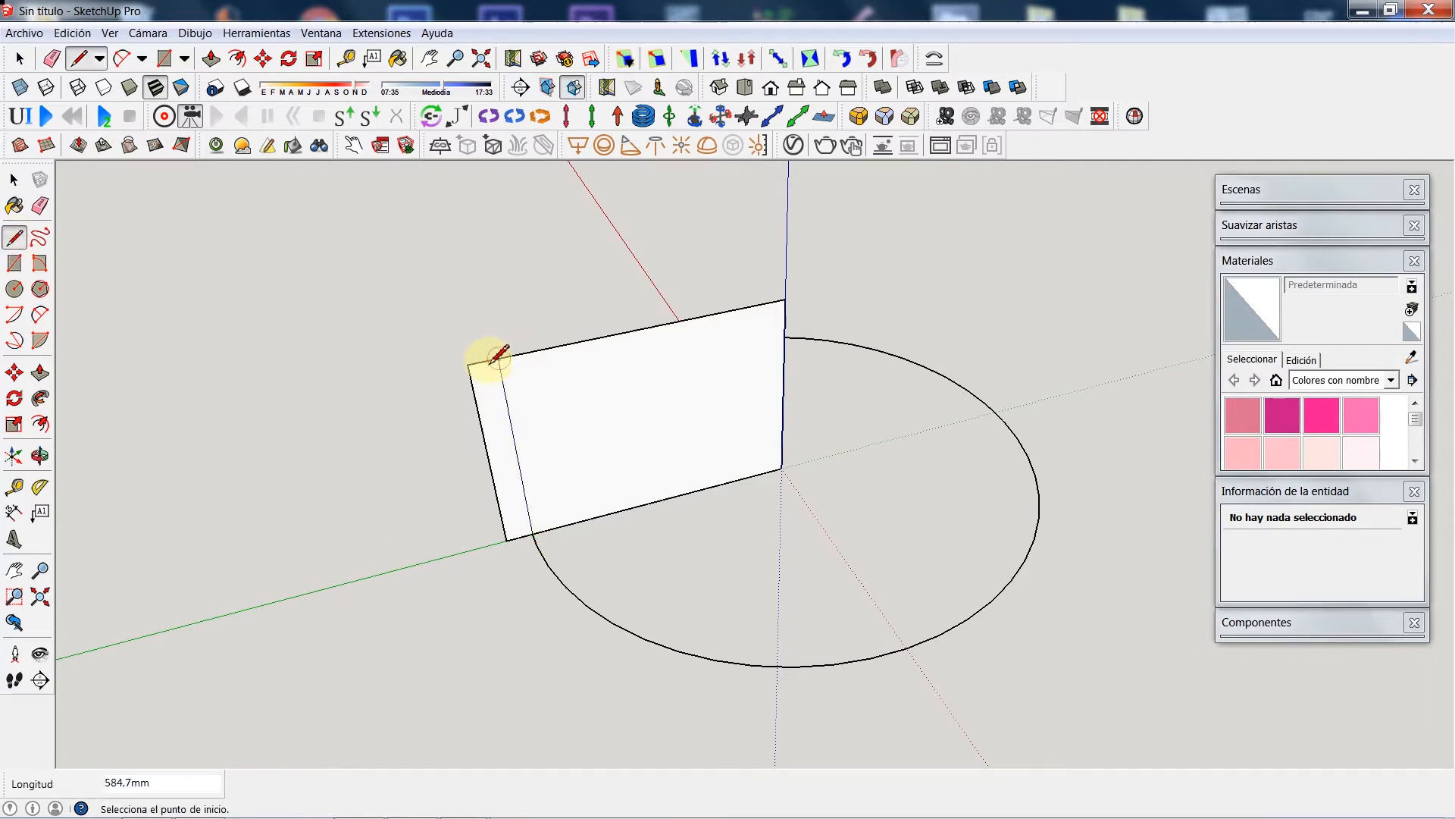
Step: Delete the rectangle's three leftover edges outside the circle so the rectangle ends at the circle
{"action": "left_click", "coordinate": [14, 179]}
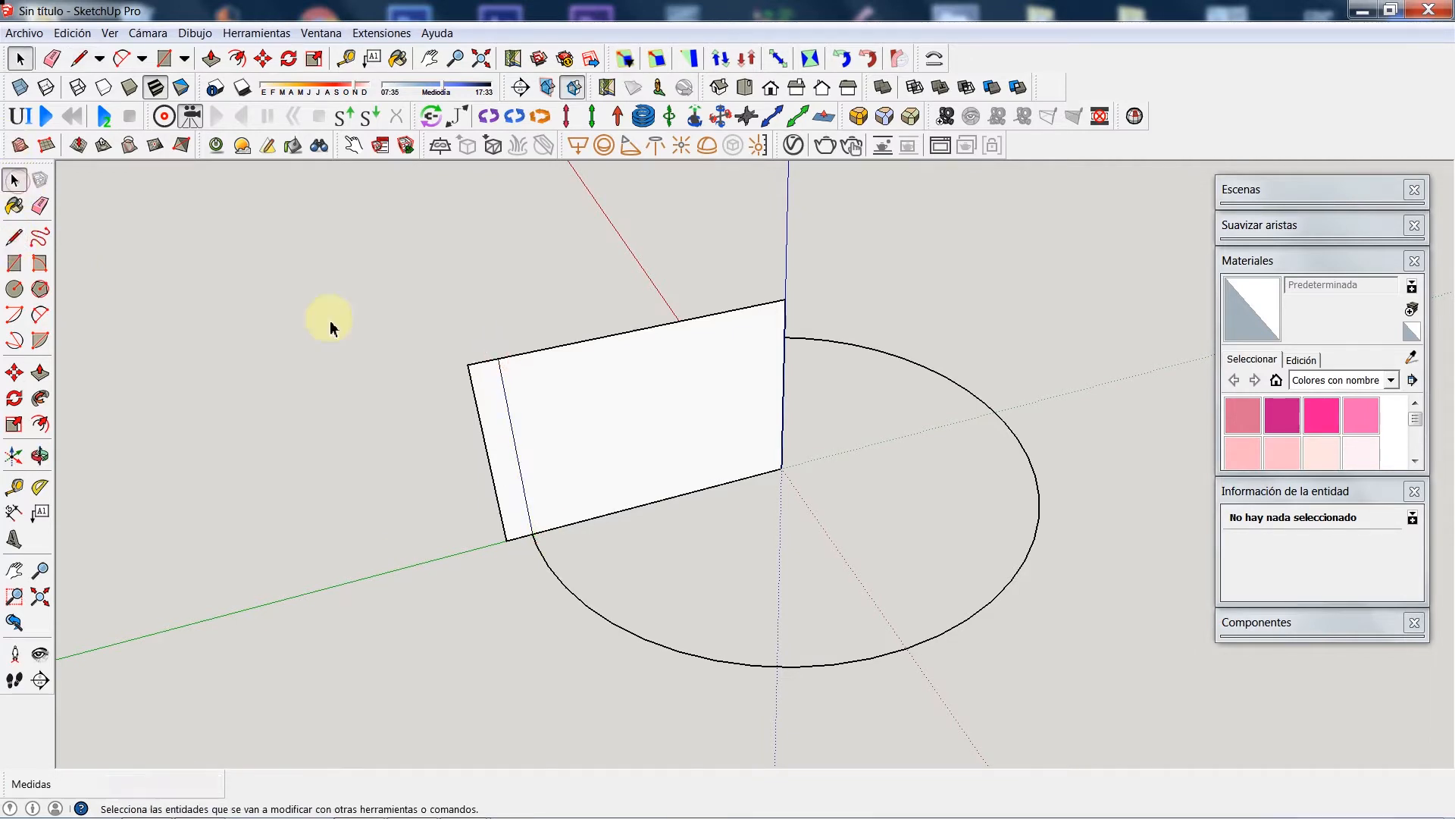
{"action": "left_click", "coordinate": [484, 361]}
{"action": "key", "text": "Delete"}
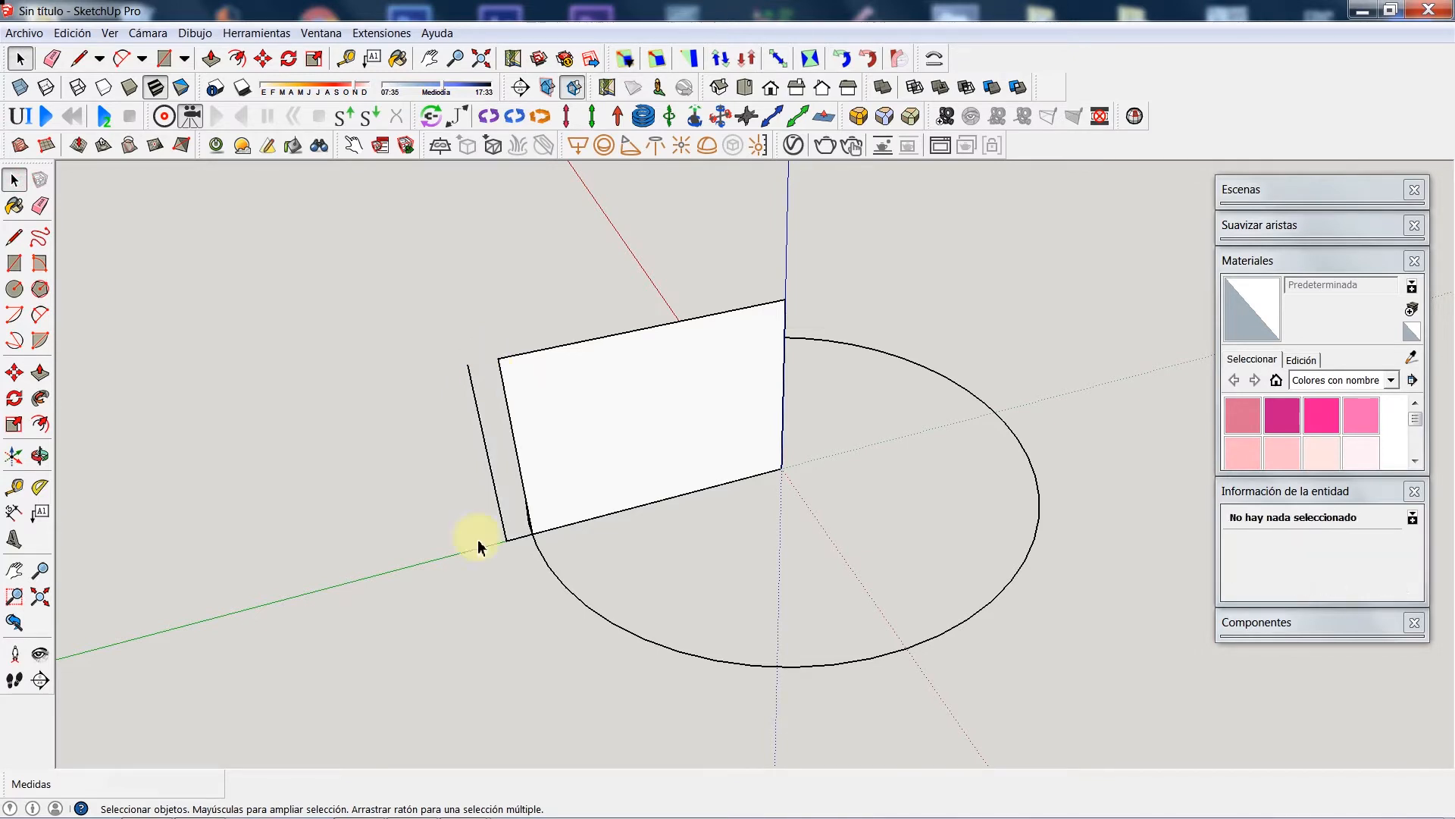
{"action": "left_click", "coordinate": [523, 542]}
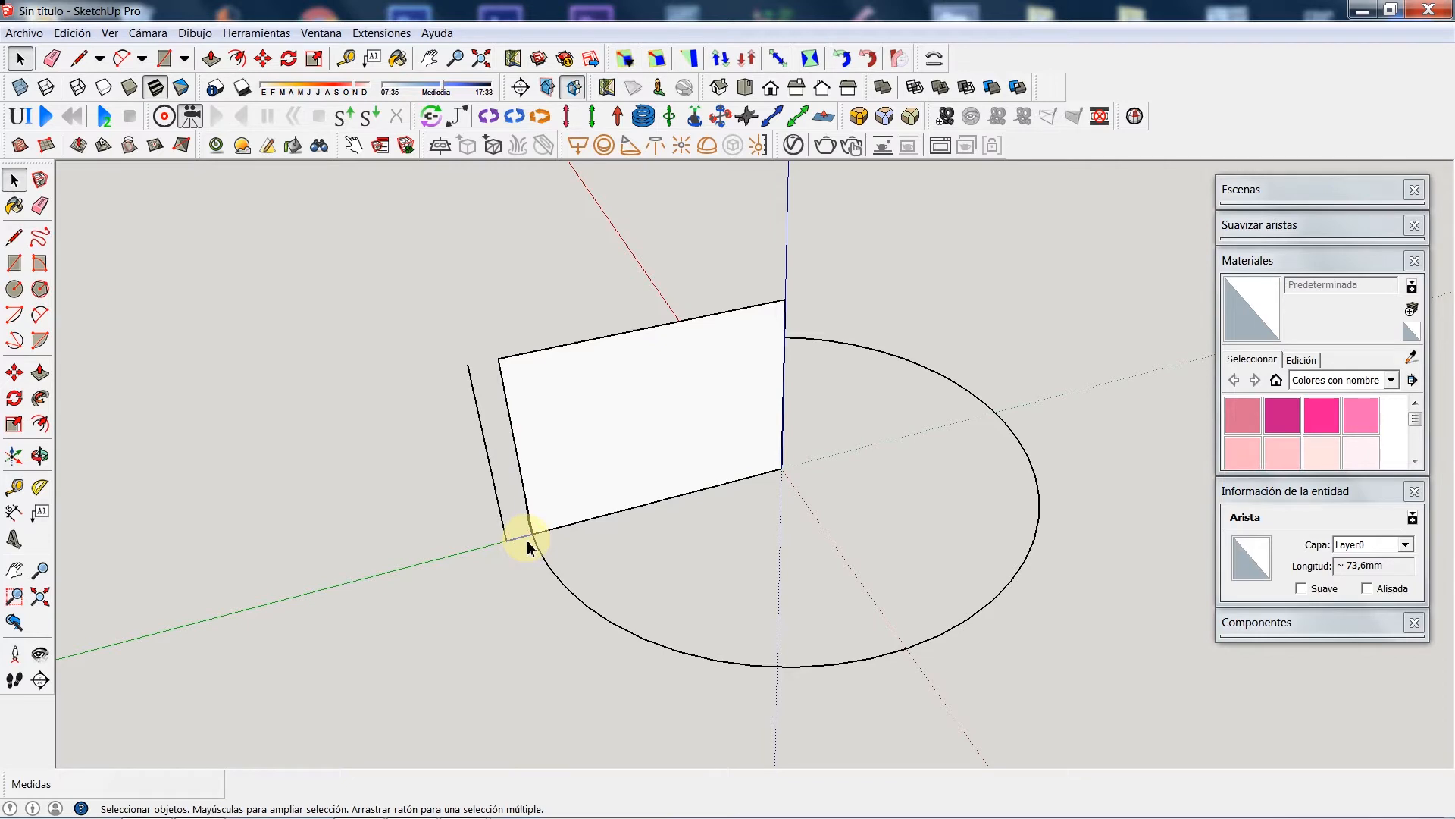
{"action": "key", "text": "Delete"}
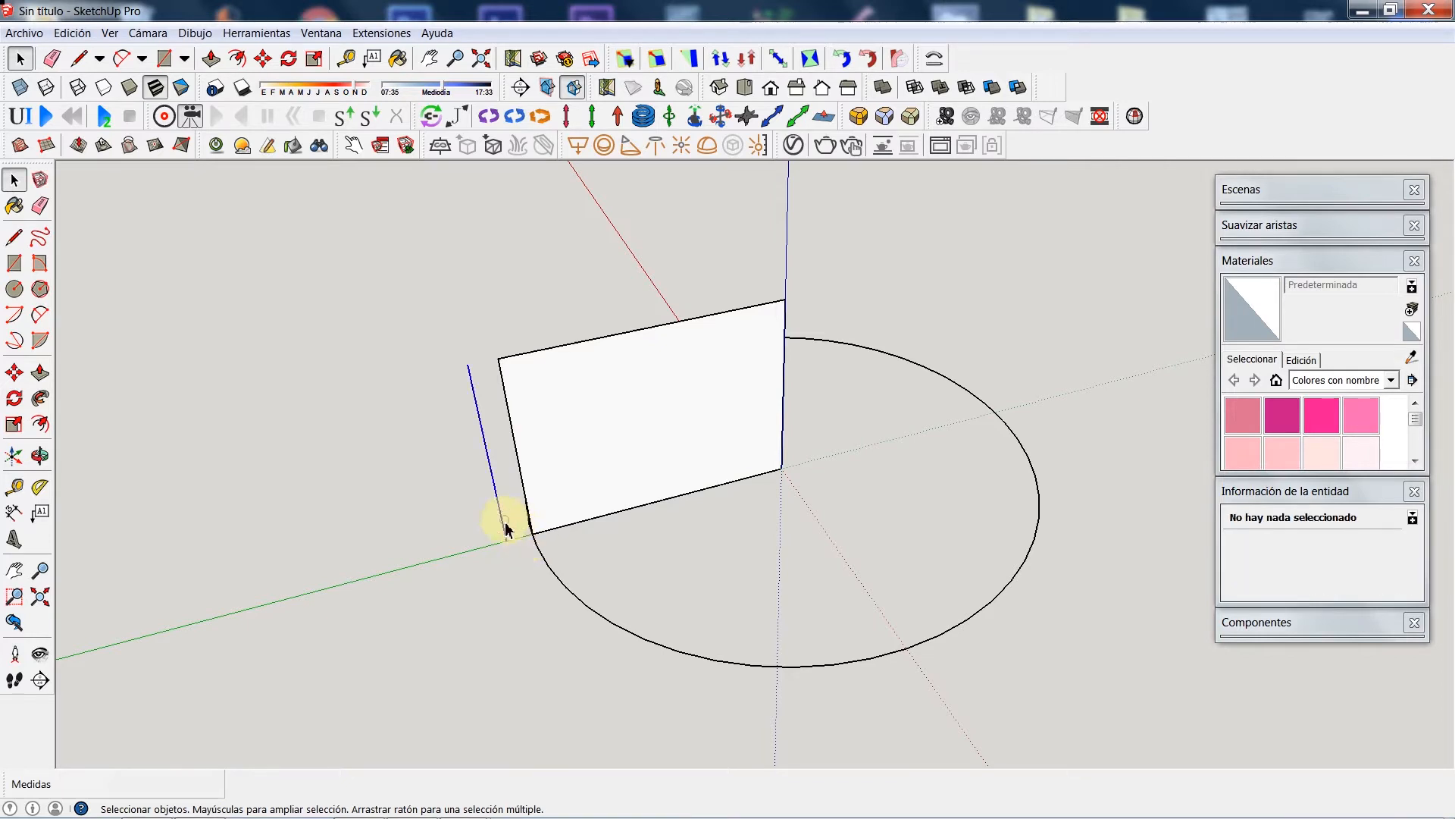
{"action": "left_click", "coordinate": [506, 529]}
{"action": "key", "text": "Delete"}
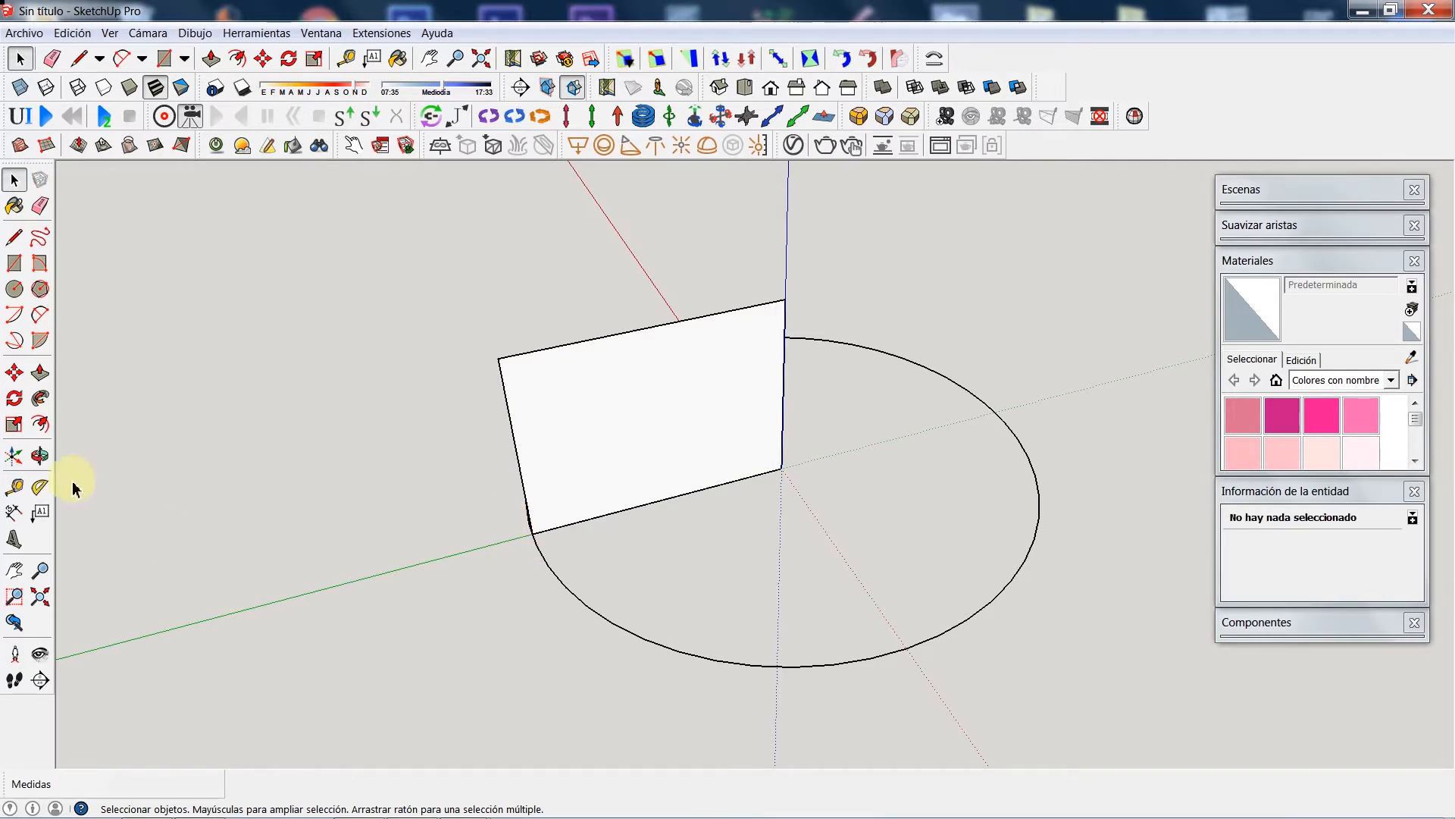
Step: Draw a diagonal line about 967 mm long across the vertical face from its upper outer corner to the origin
{"action": "left_click", "coordinate": [39, 455]}
{"action": "left_click_drag", "start_coordinate": [991, 562], "coordinate": [599, 384]}
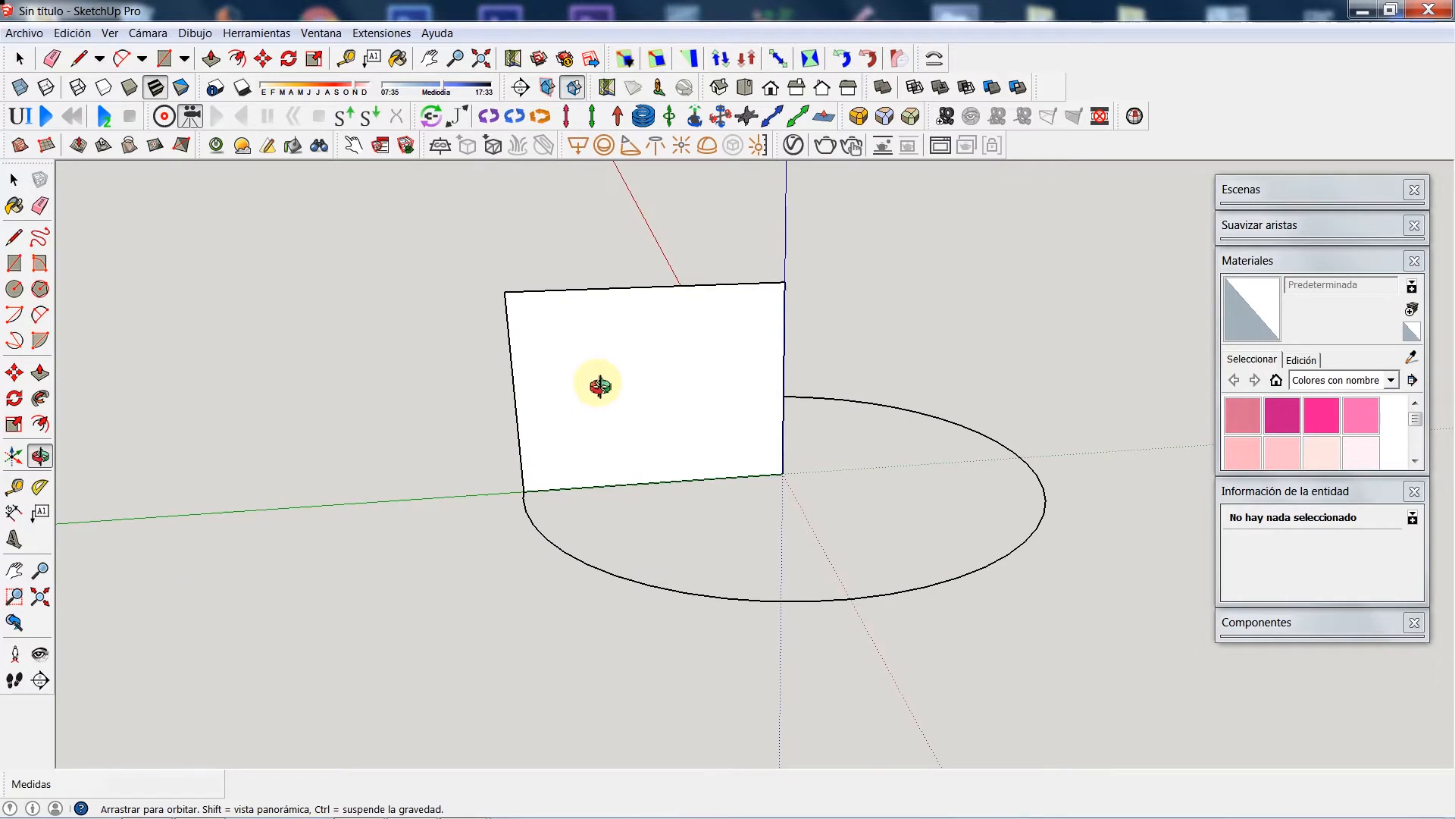
{"action": "left_click", "coordinate": [40, 317]}
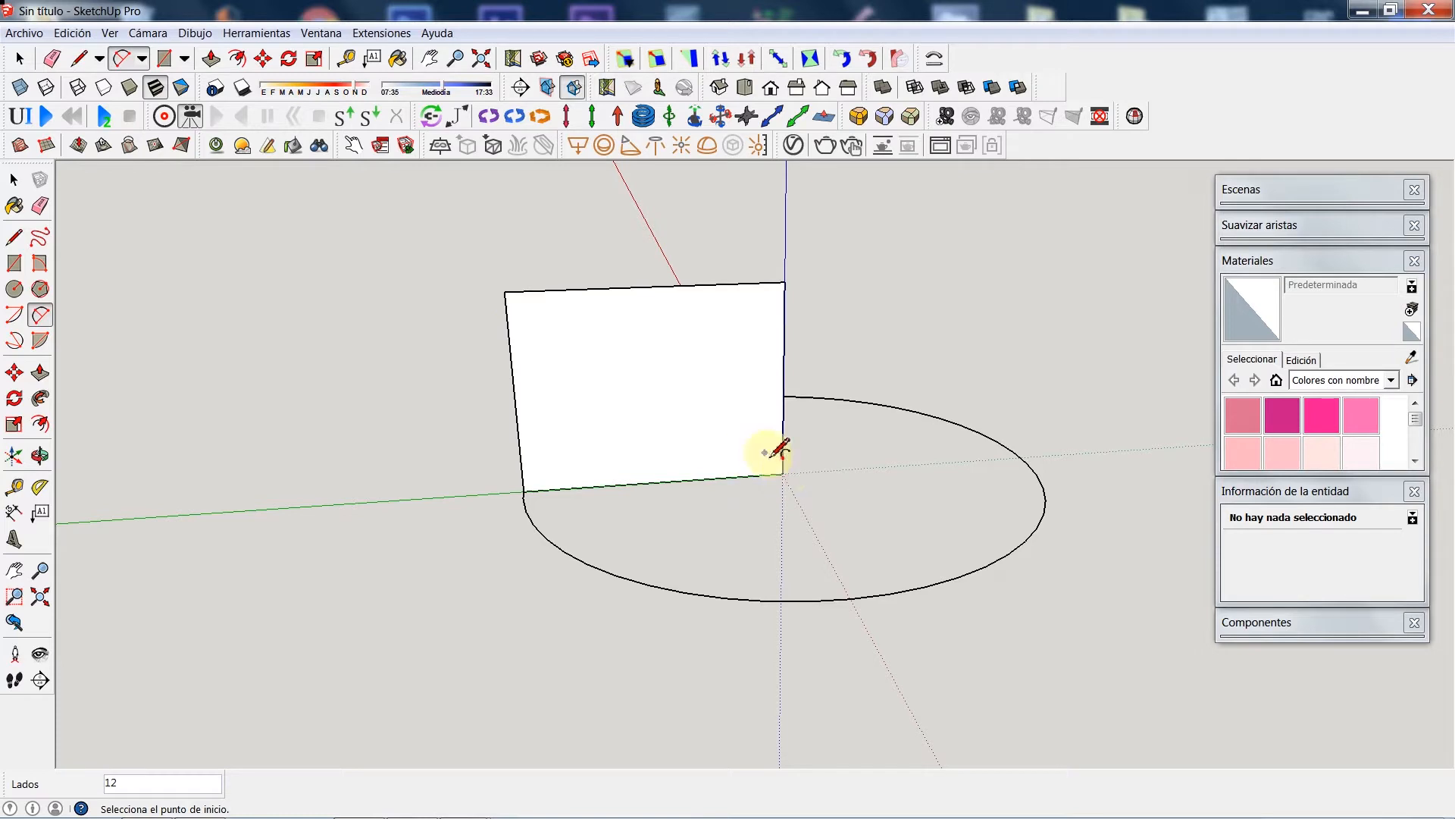
{"action": "left_click", "coordinate": [15, 237]}
{"action": "left_click", "coordinate": [504, 292]}
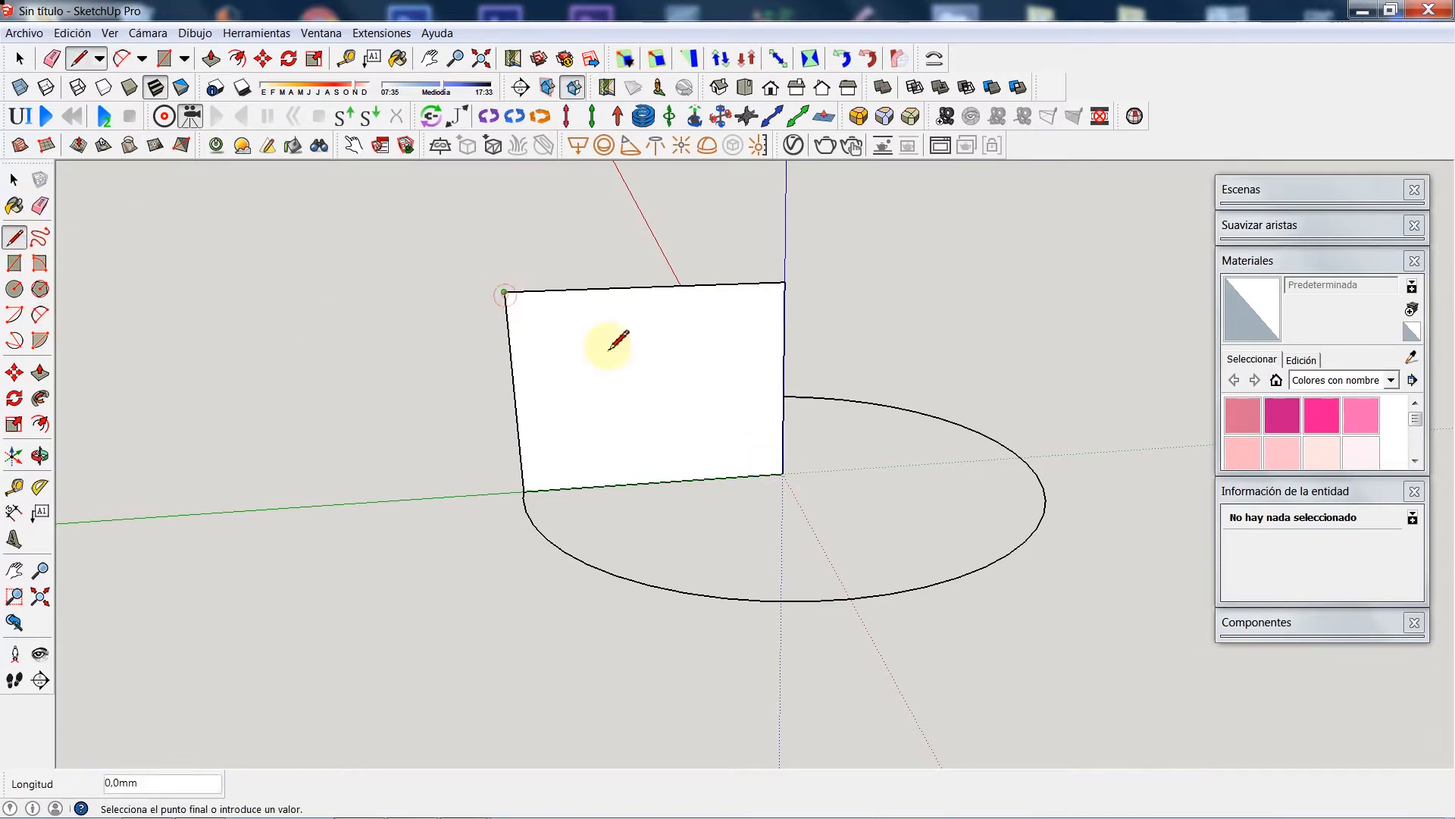
{"action": "left_click", "coordinate": [783, 474]}
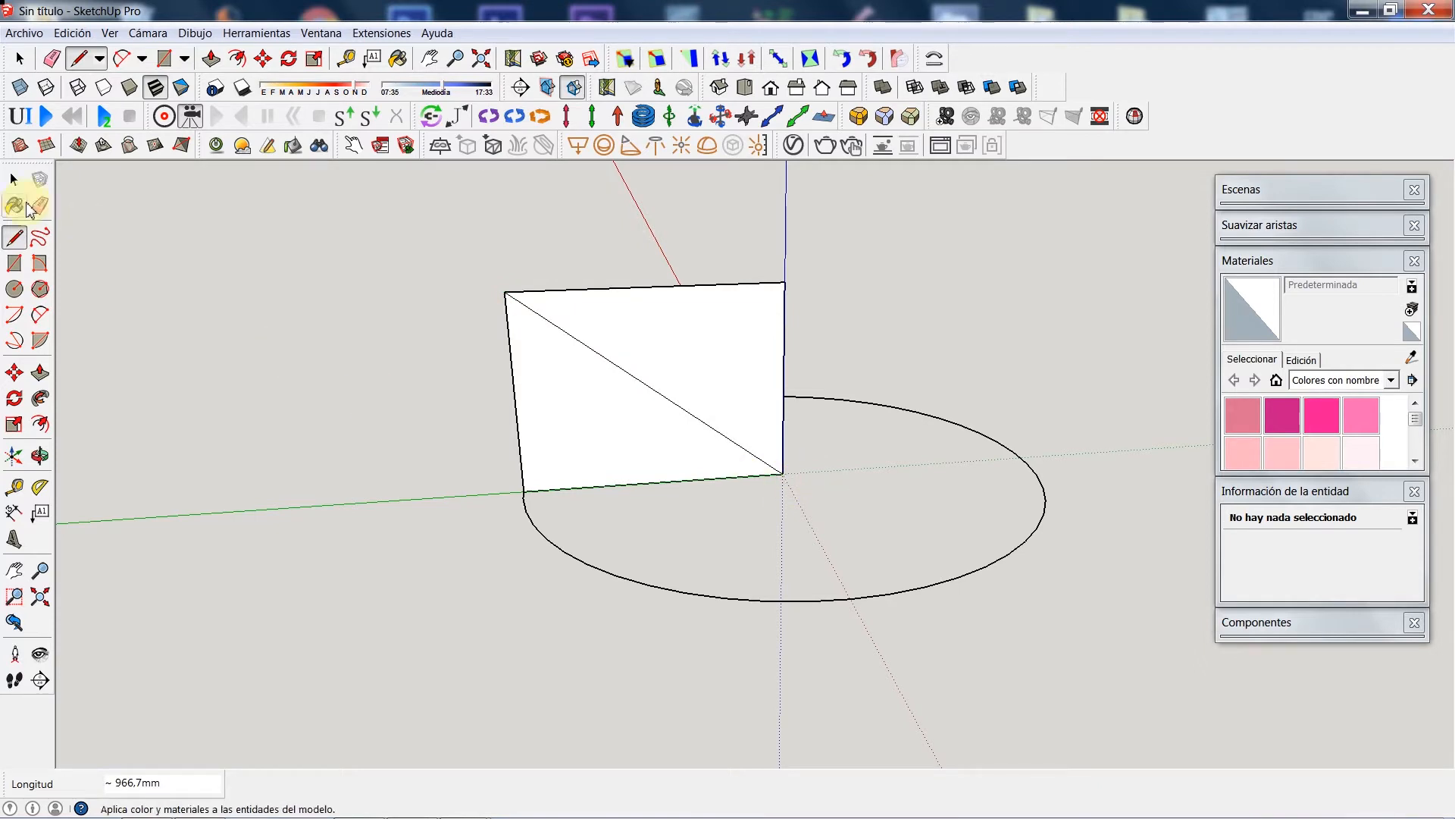
Step: Draw a tangent arc of about 89 mm radius across the upper outer corner, between the outer edge and the diagonal
{"action": "left_click", "coordinate": [40, 314]}
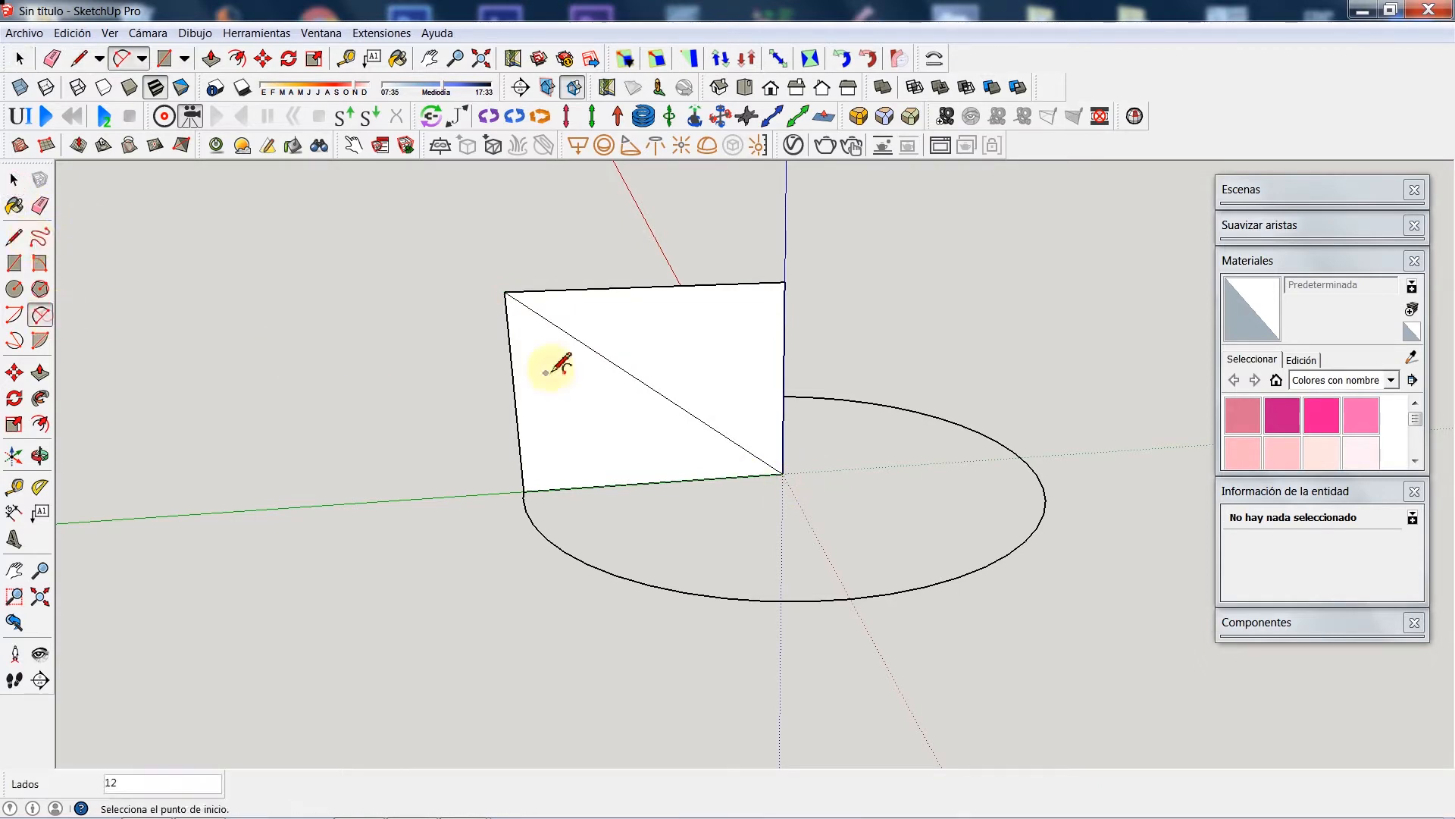
{"action": "left_click", "coordinate": [41, 317]}
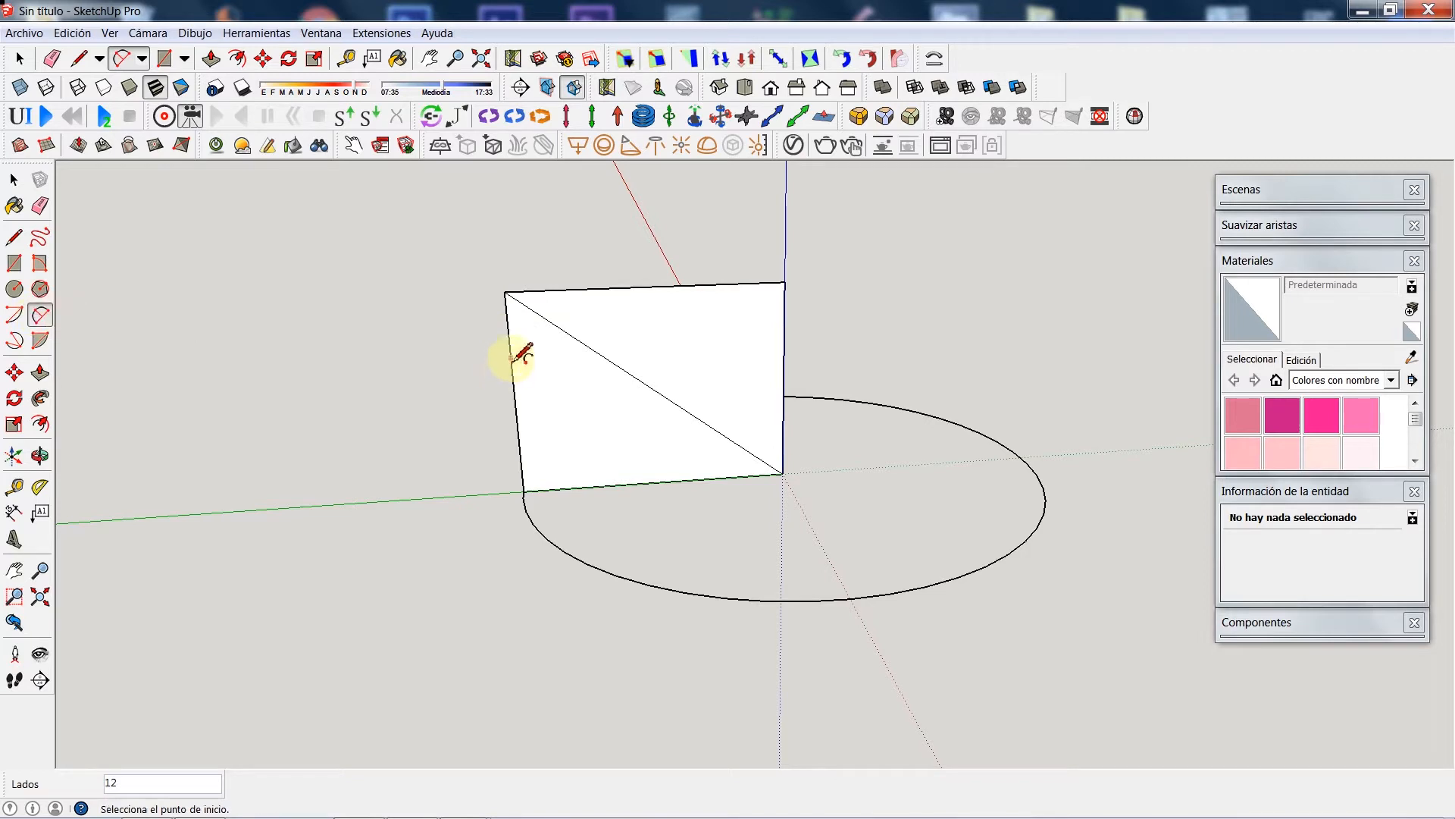
{"action": "left_click", "coordinate": [511, 355]}
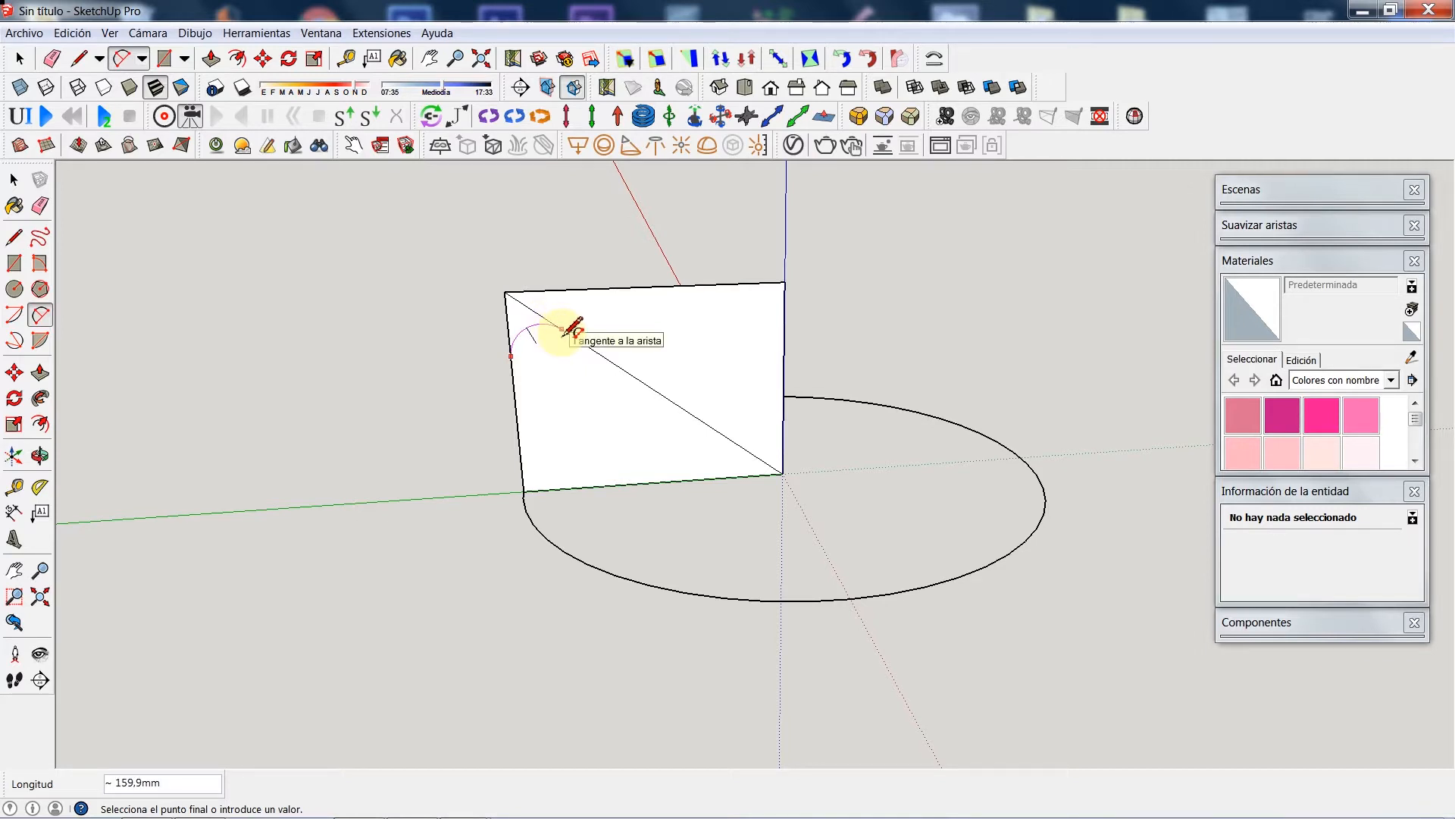
{"action": "left_click", "coordinate": [562, 335]}
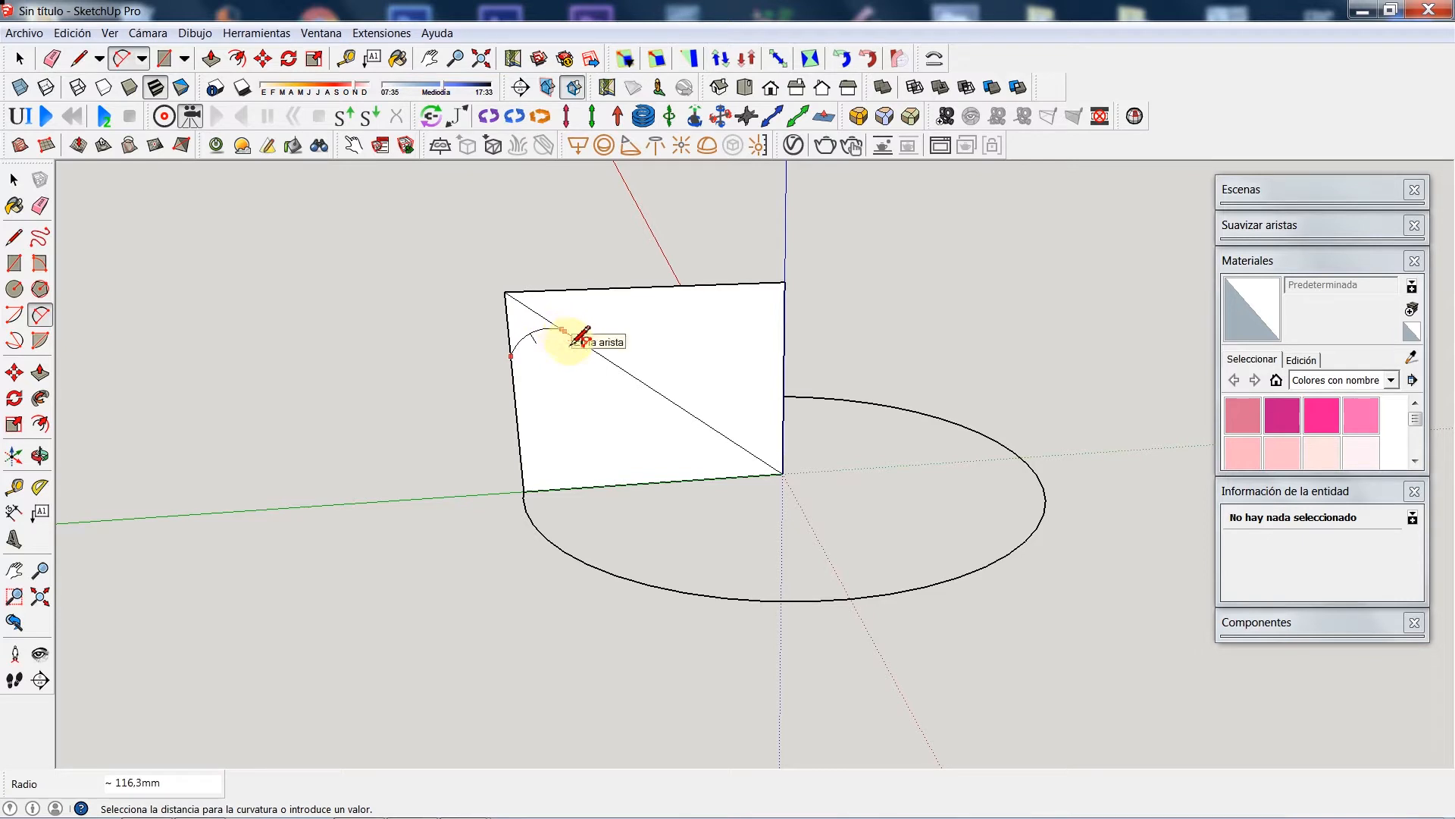
{"action": "left_click", "coordinate": [535, 324]}
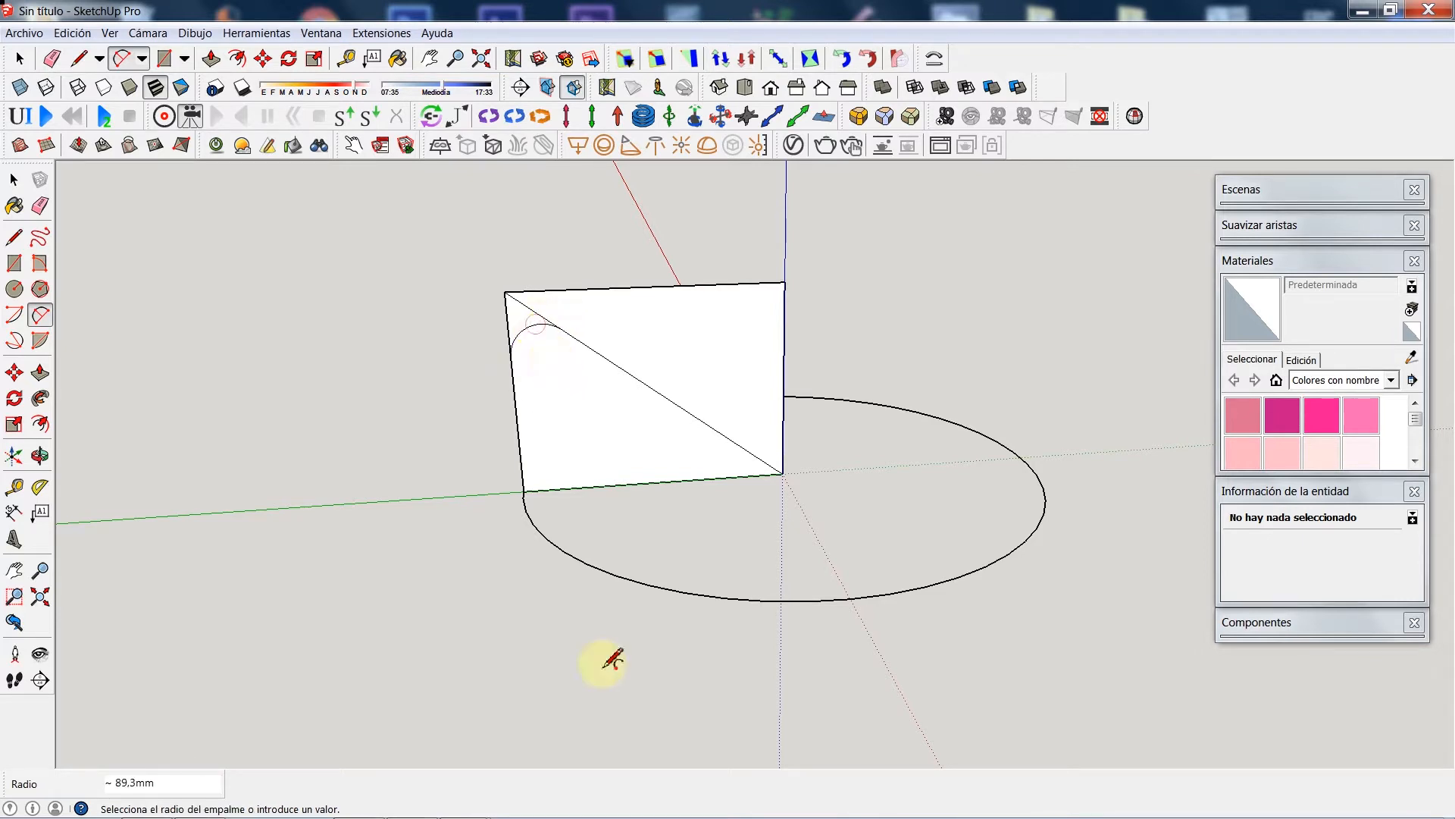
{"action": "left_click", "coordinate": [15, 179]}
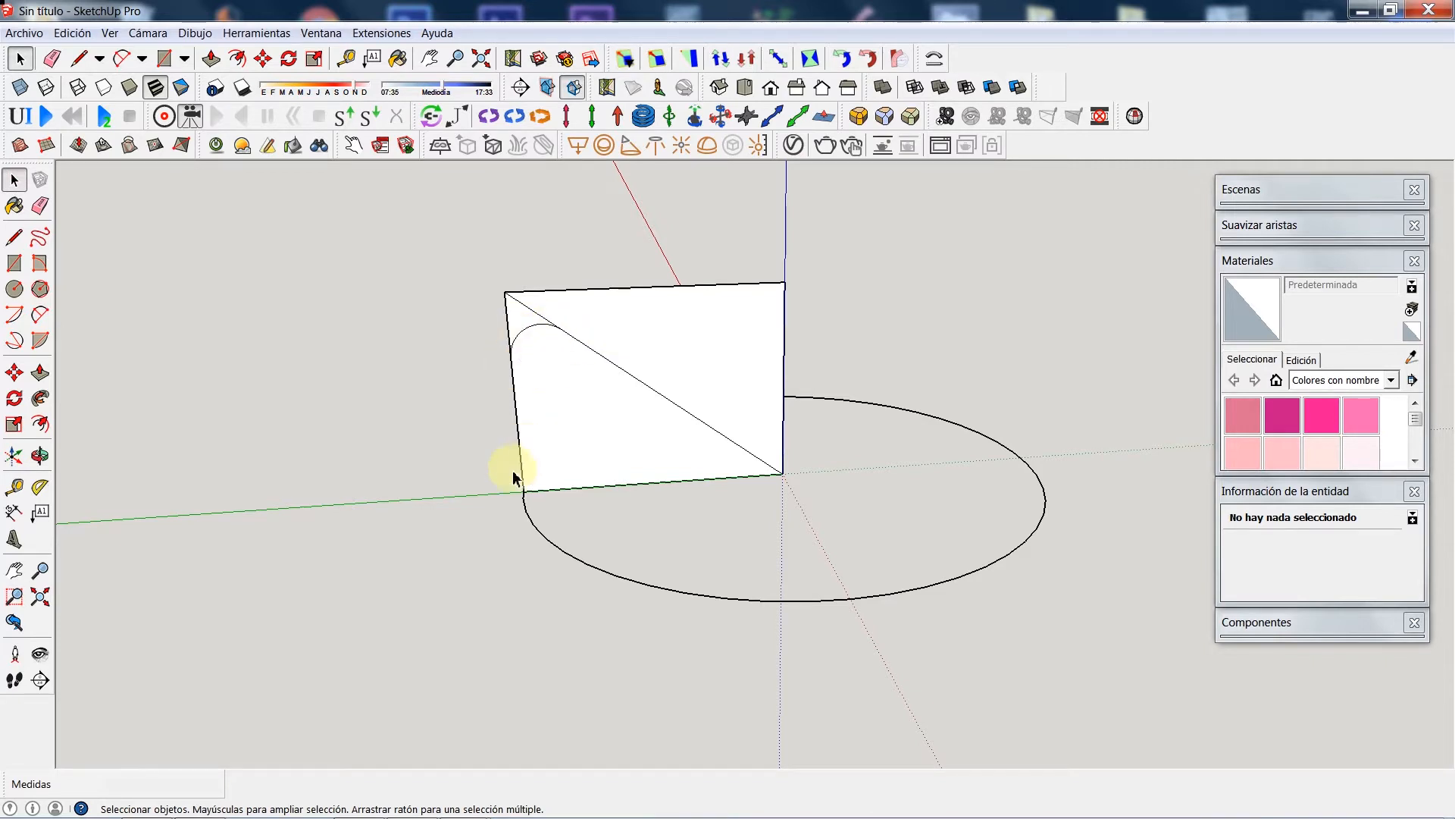
Step: Draw an arc of about 126 mm radius across the lower outer corner and a tangent arc from the diagonal to the blue-axis edge
{"action": "left_click", "coordinate": [41, 314]}
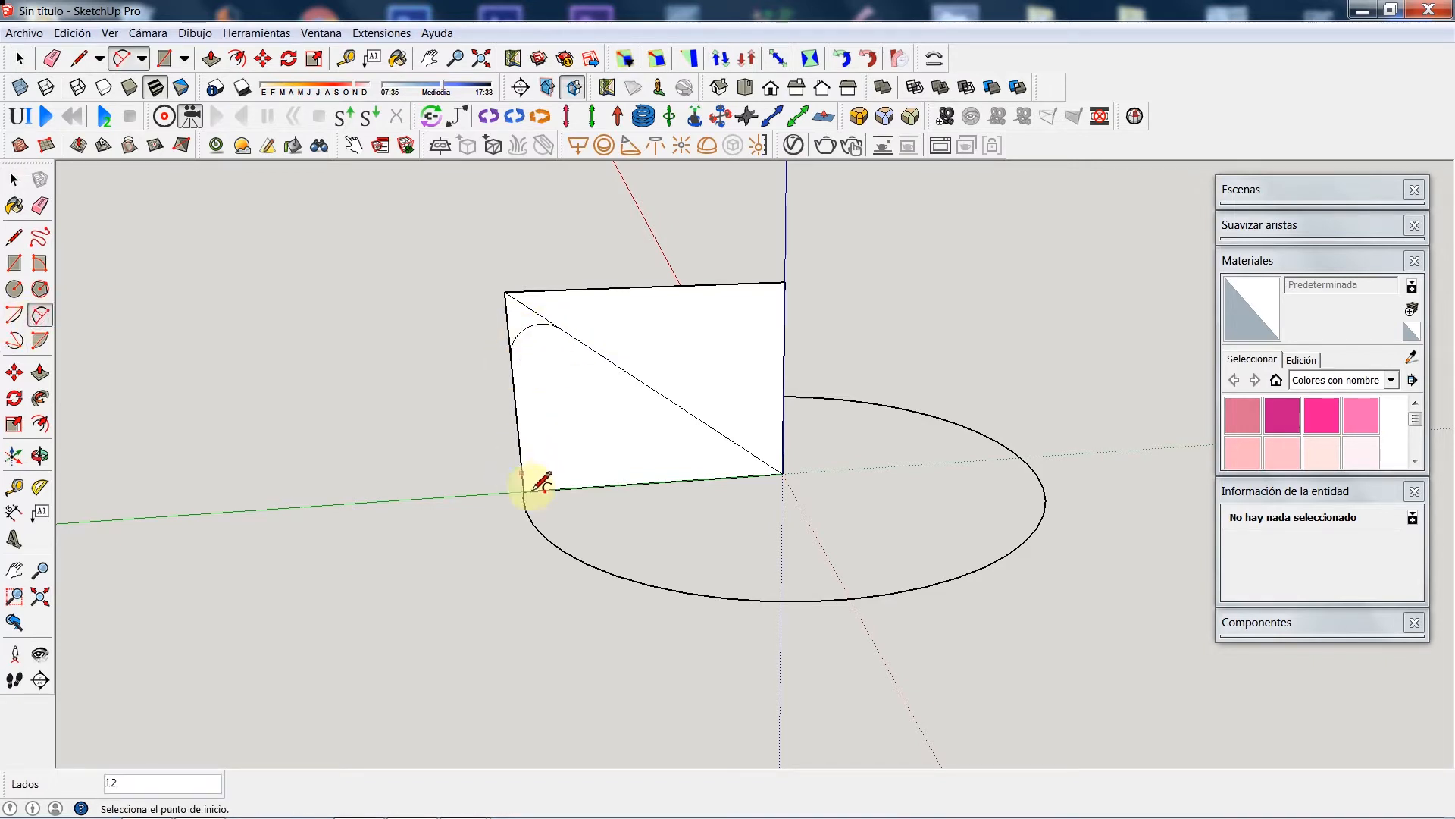
{"action": "left_click", "coordinate": [520, 451]}
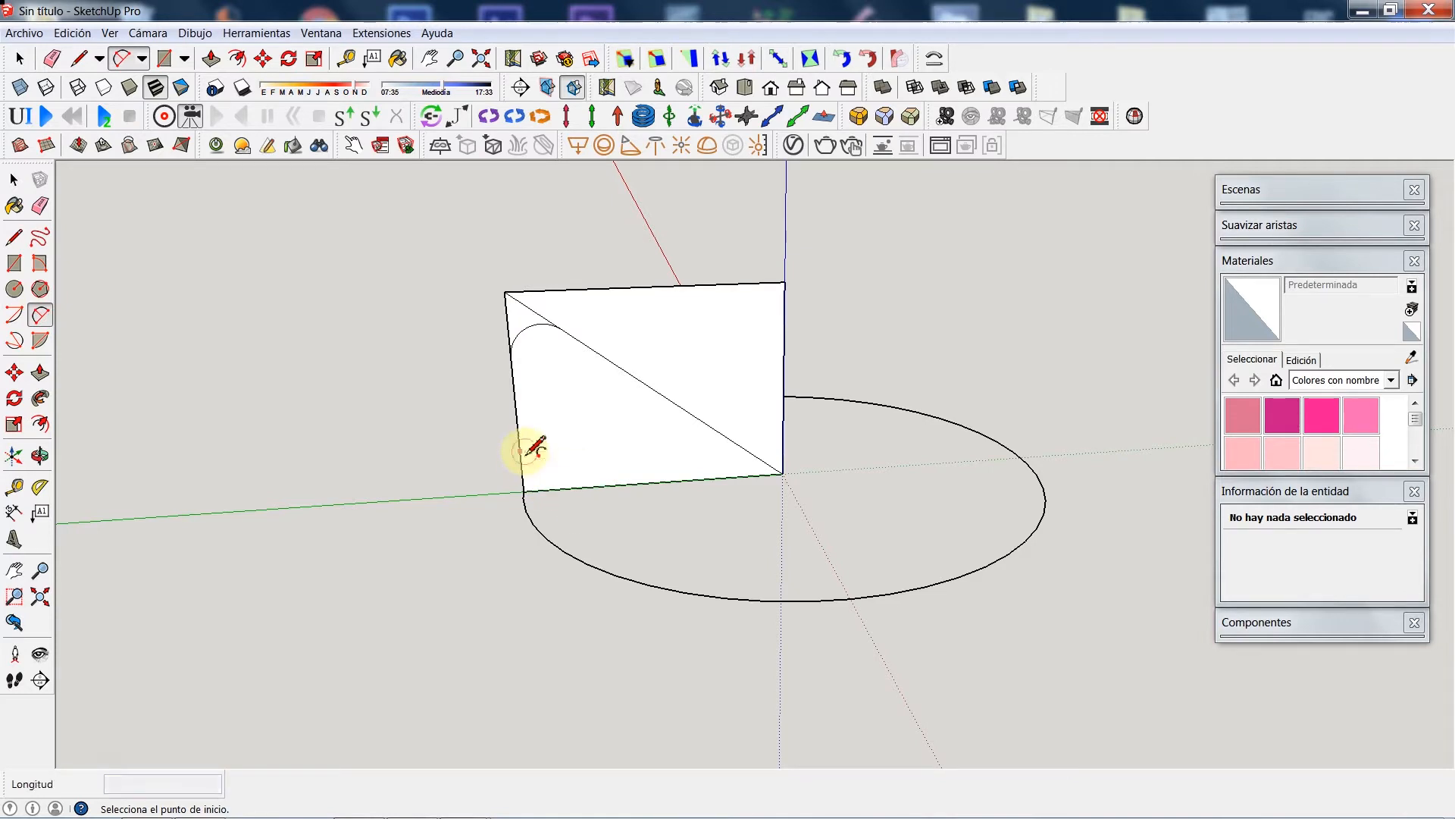
{"action": "left_click", "coordinate": [568, 490]}
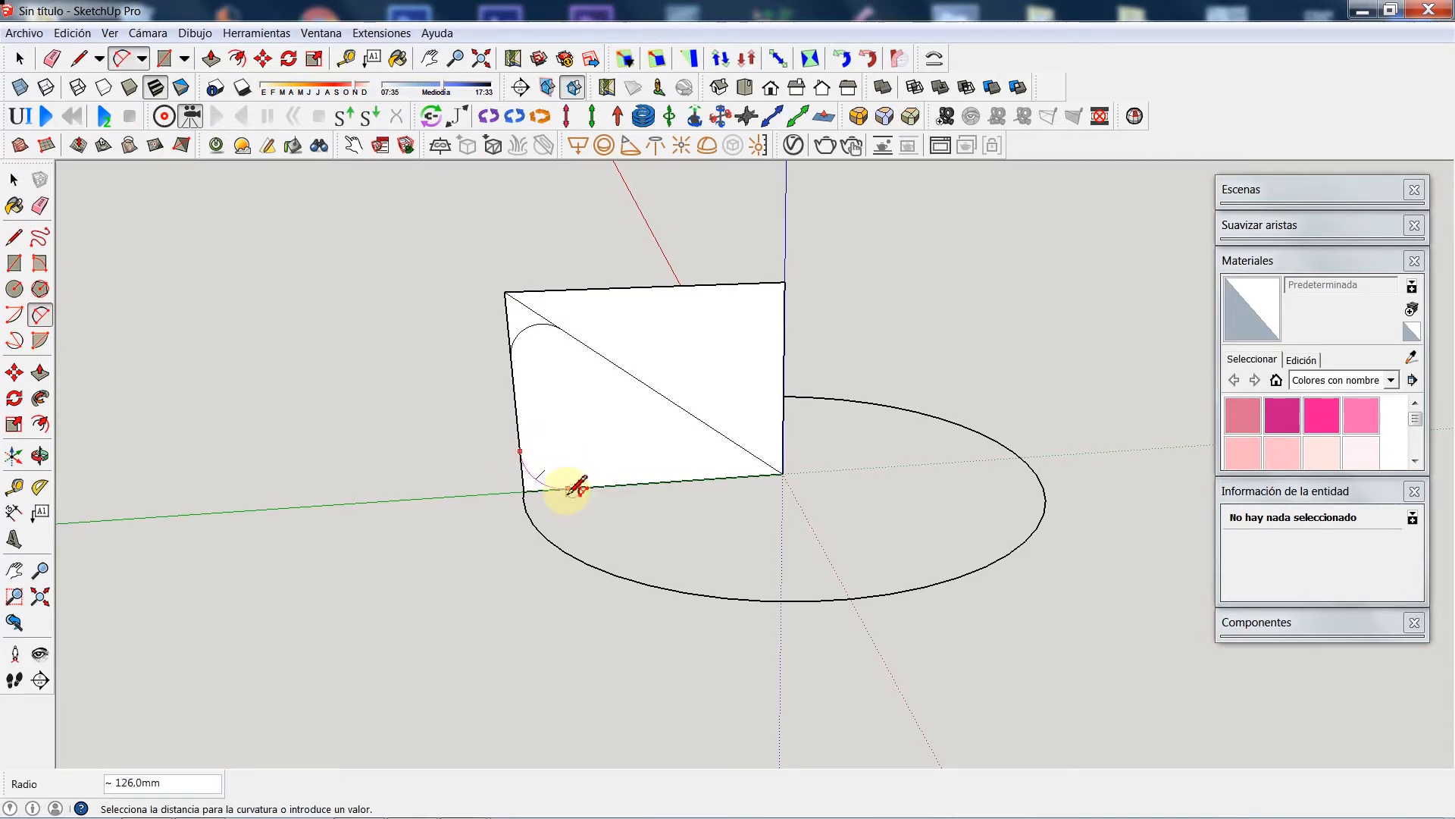
{"action": "left_click", "coordinate": [546, 489]}
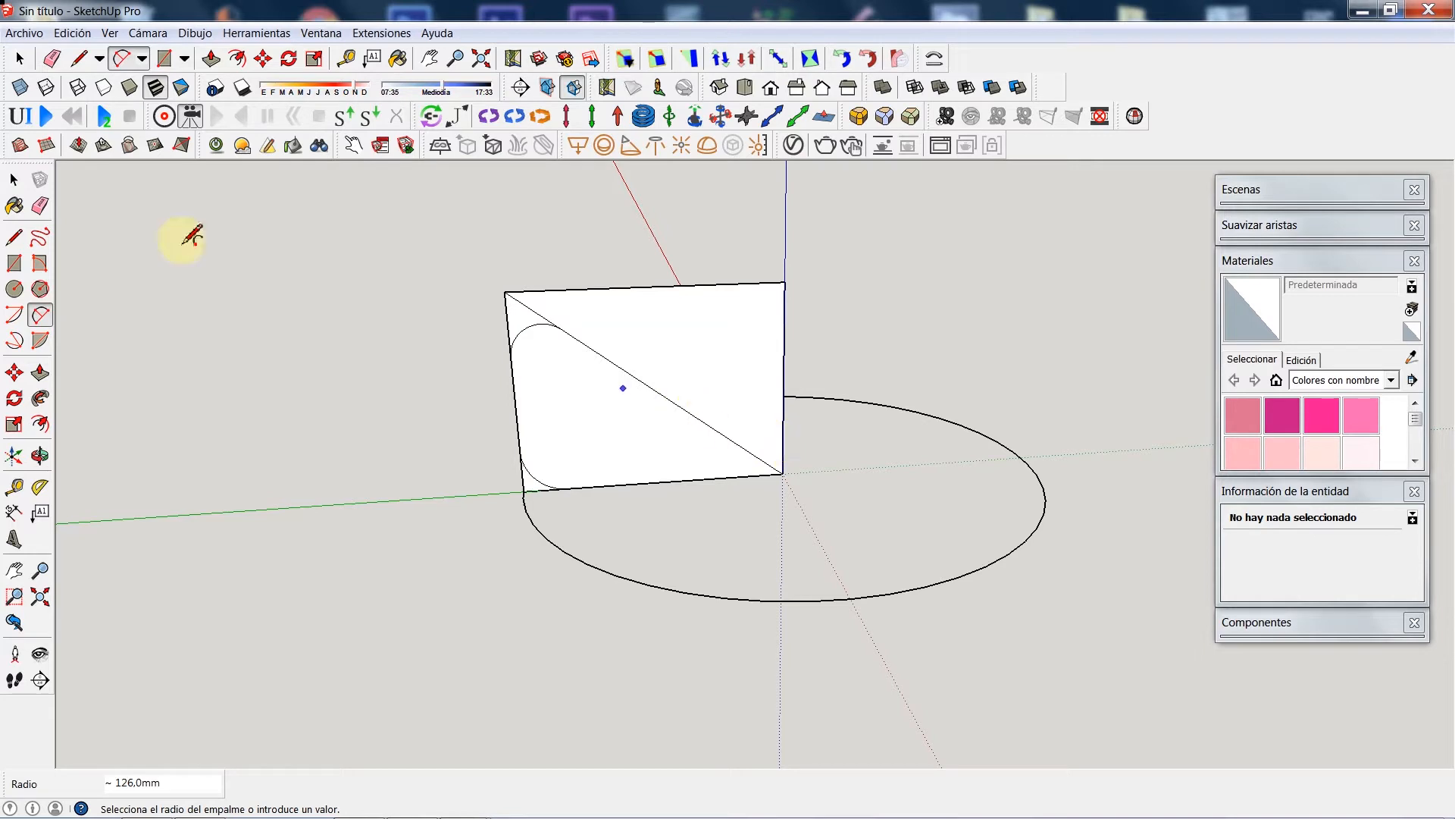
{"action": "left_click", "coordinate": [712, 429]}
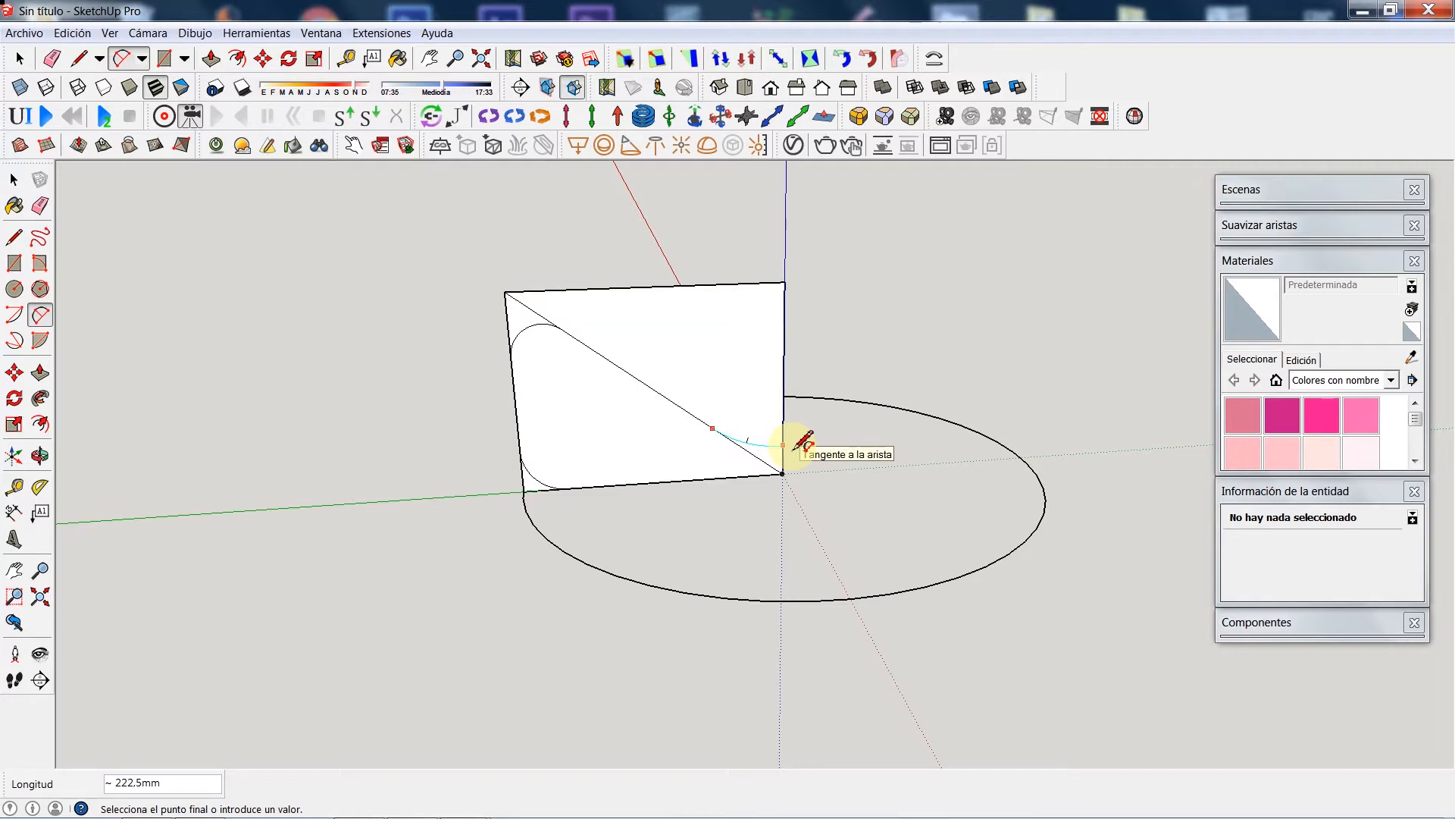
{"action": "left_click", "coordinate": [785, 445]}
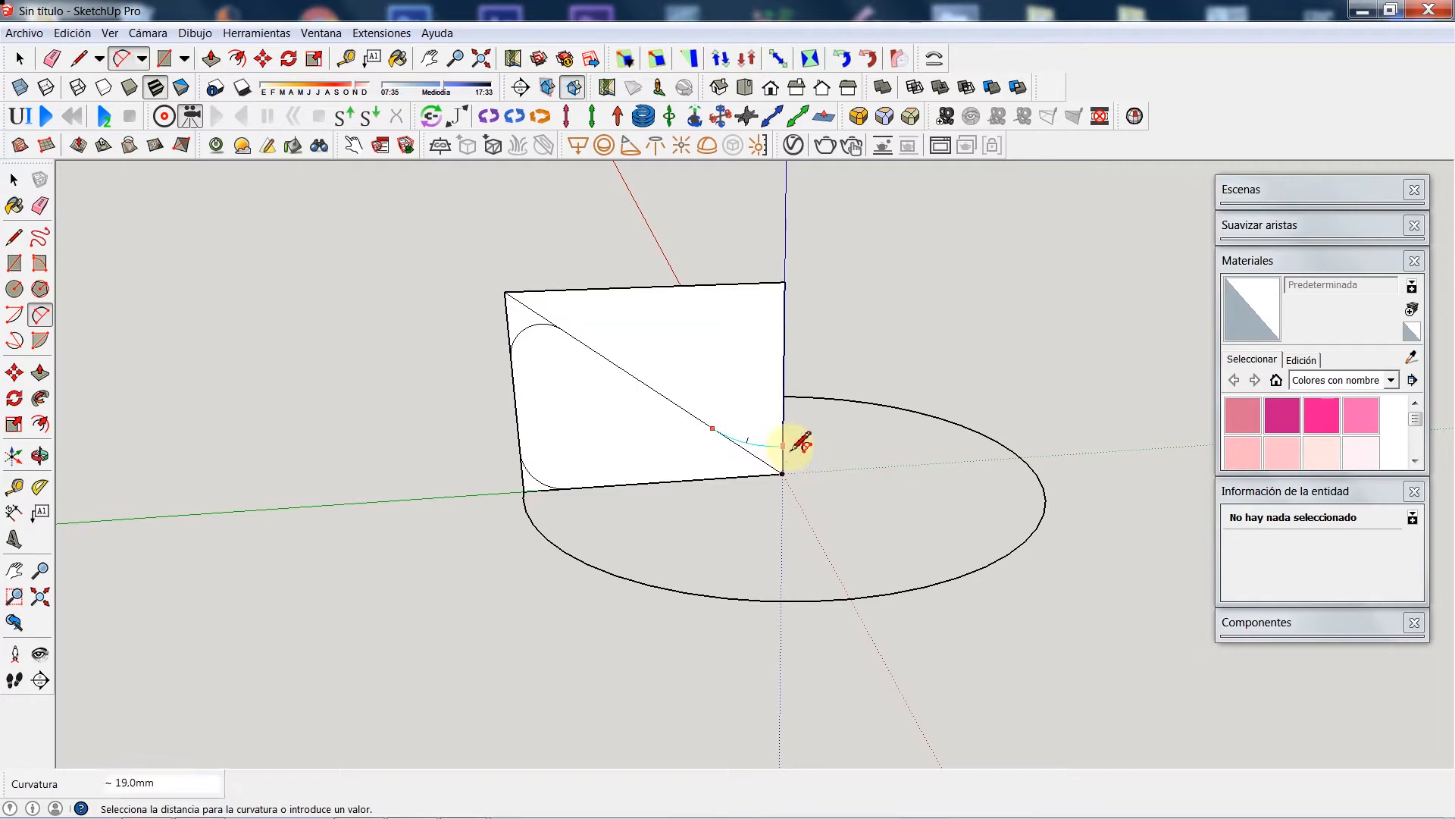
Step: Delete the upper edge, the edge along the blue axis above the arc and the leftover corner edges, keeping only the rounded profile face
{"action": "left_click", "coordinate": [14, 179]}
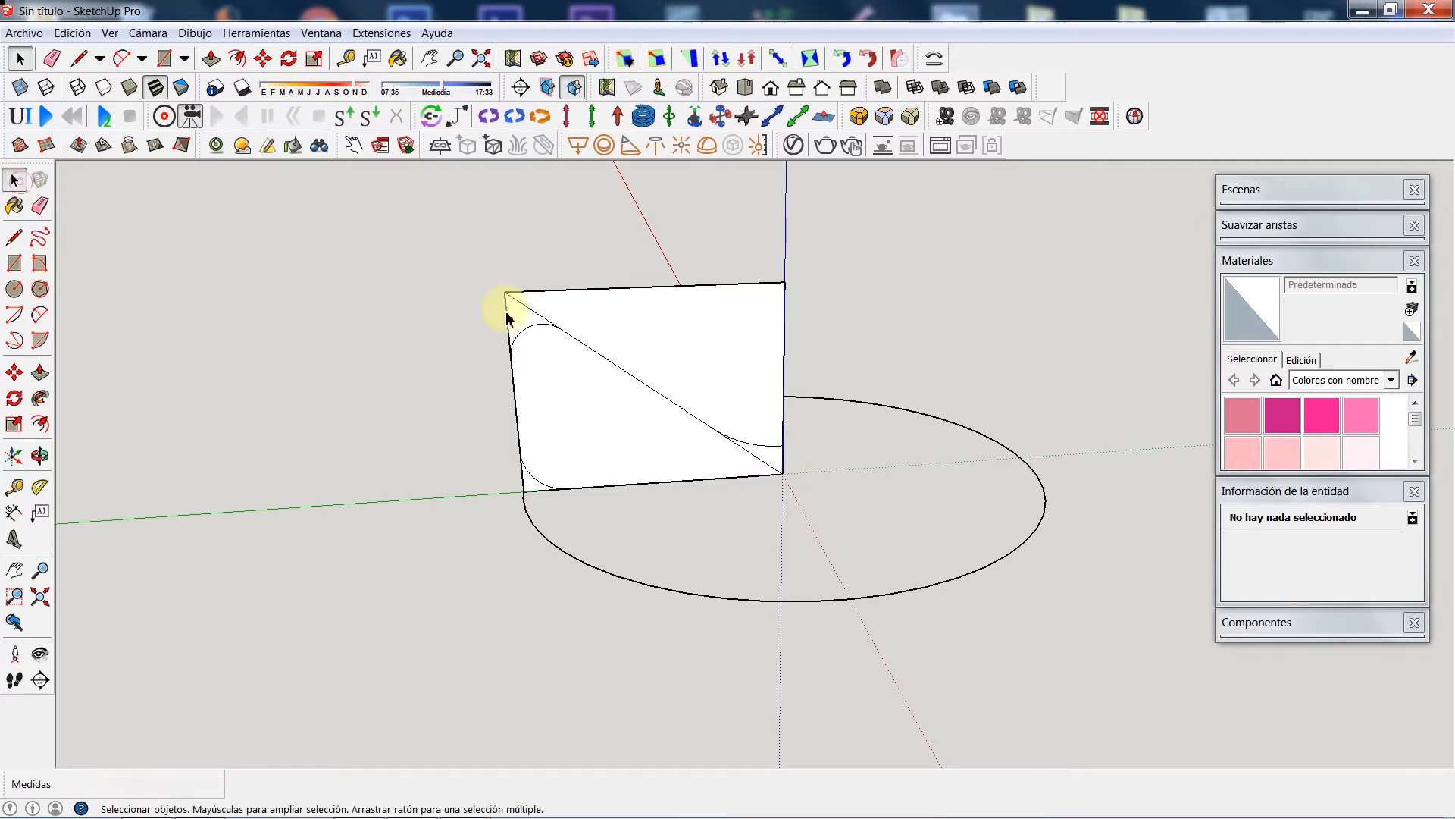
{"action": "left_click", "coordinate": [567, 291]}
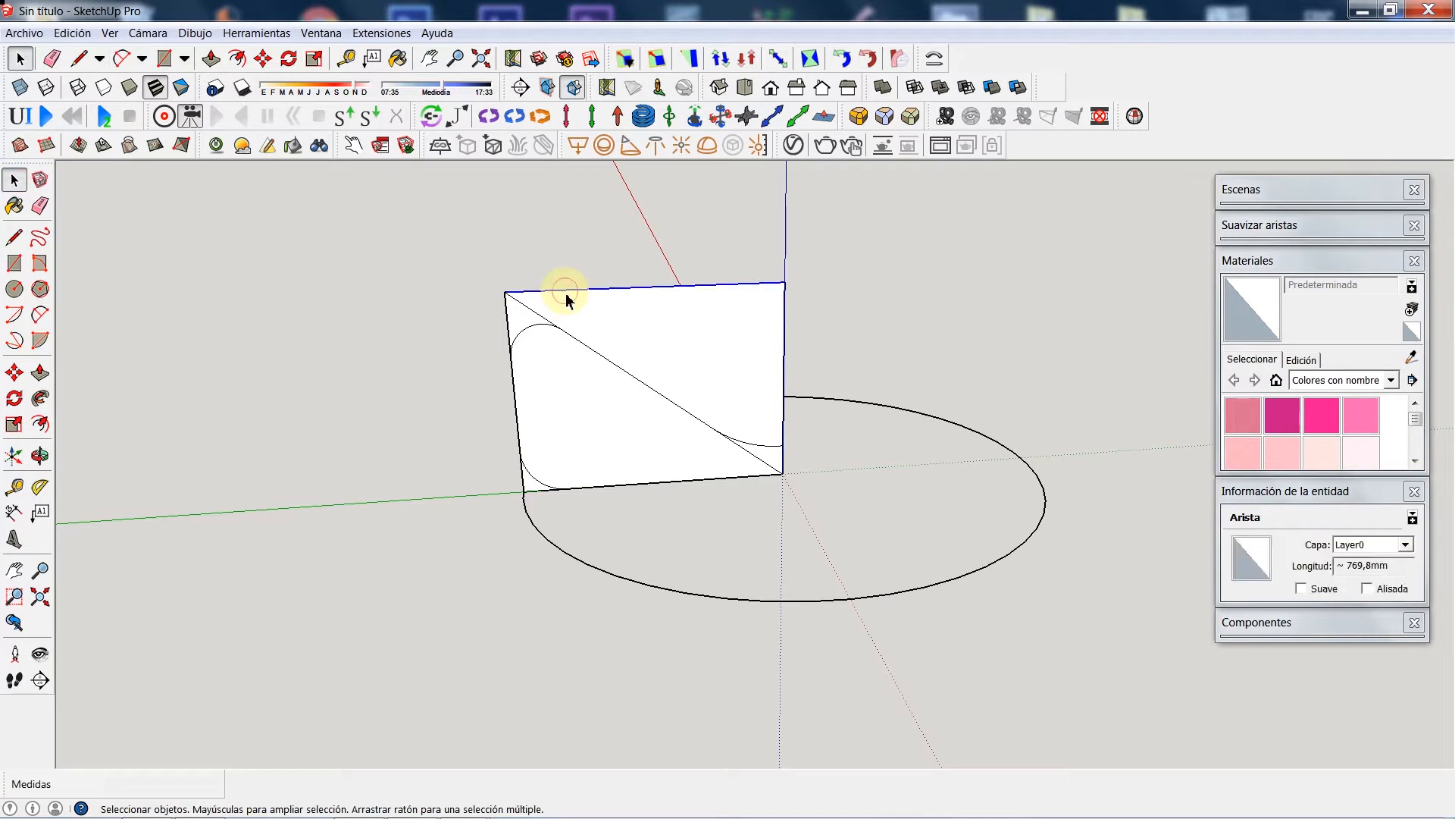
{"action": "key", "text": "Delete"}
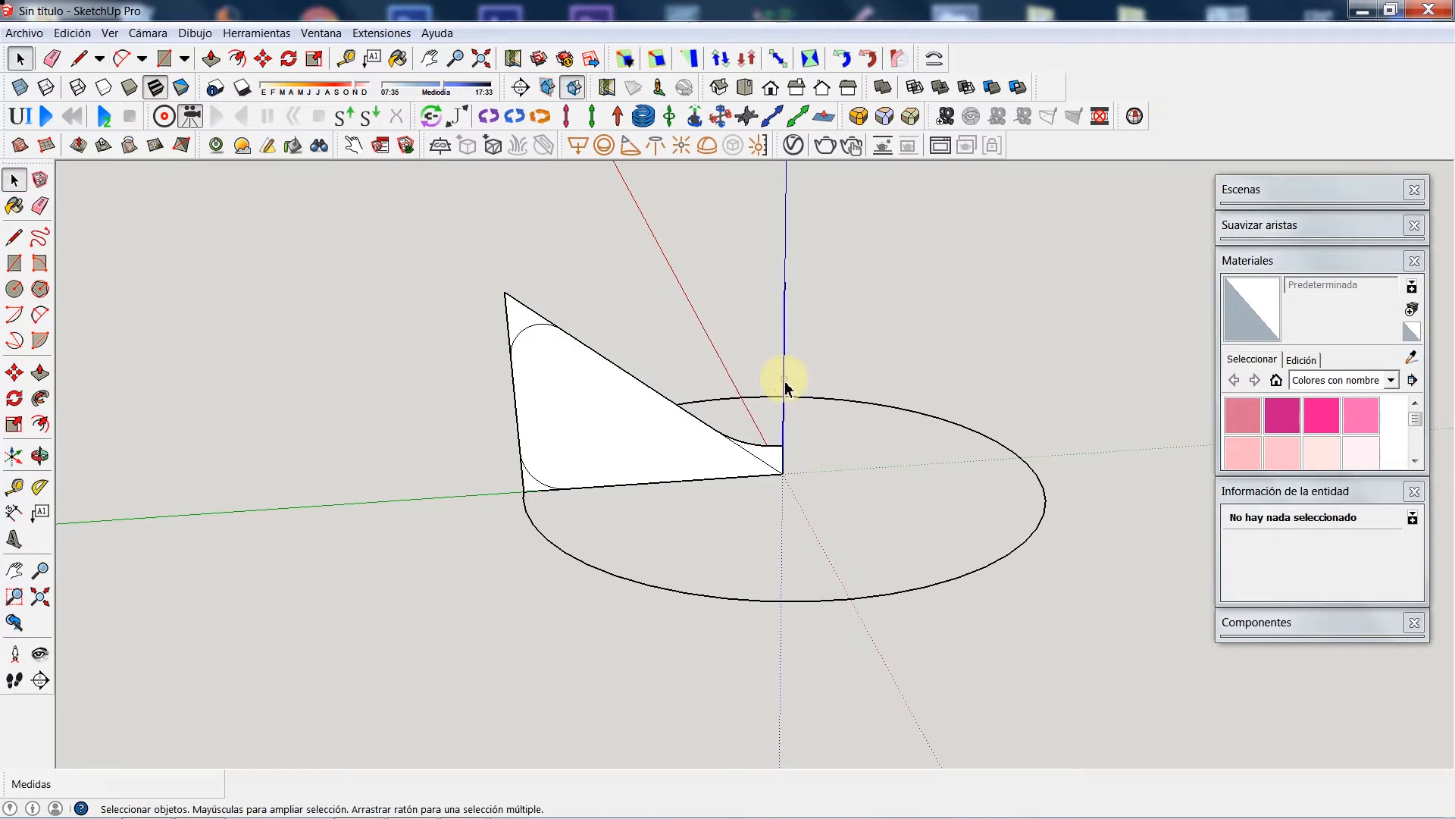
{"action": "left_click", "coordinate": [784, 387]}
{"action": "left_click", "coordinate": [1130, 390]}
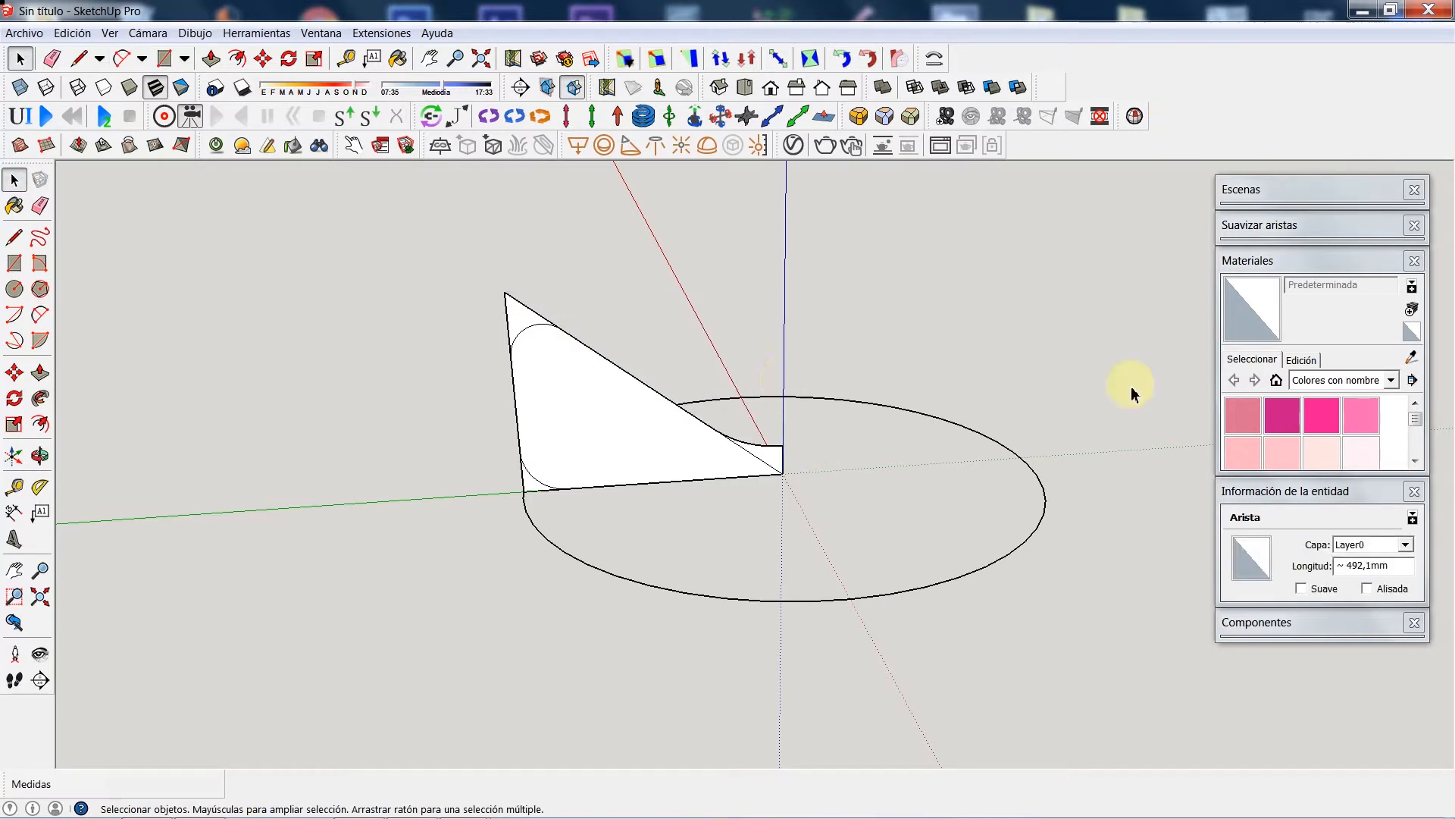
{"action": "left_click", "coordinate": [764, 468]}
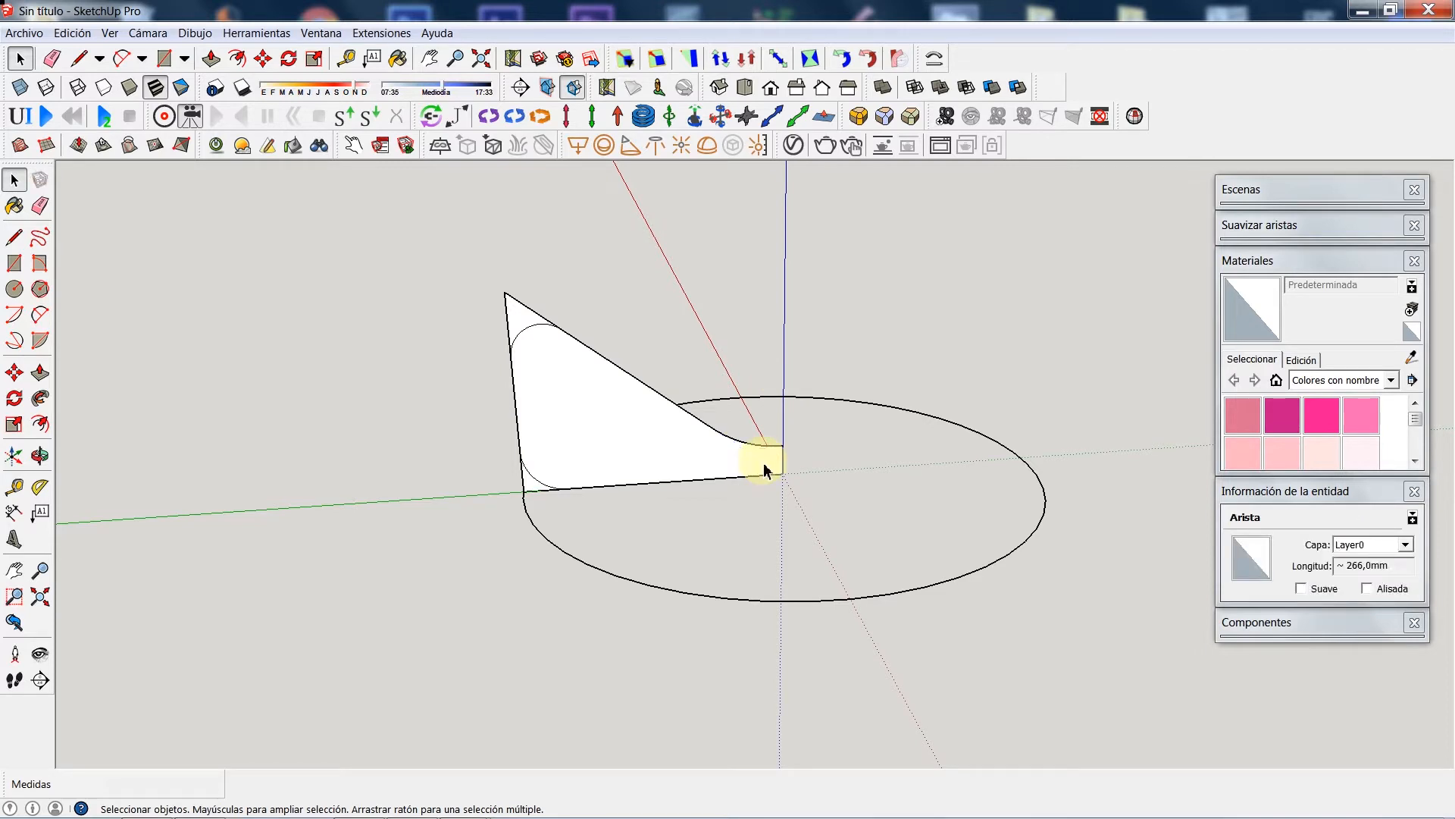
{"action": "key", "text": "Delete"}
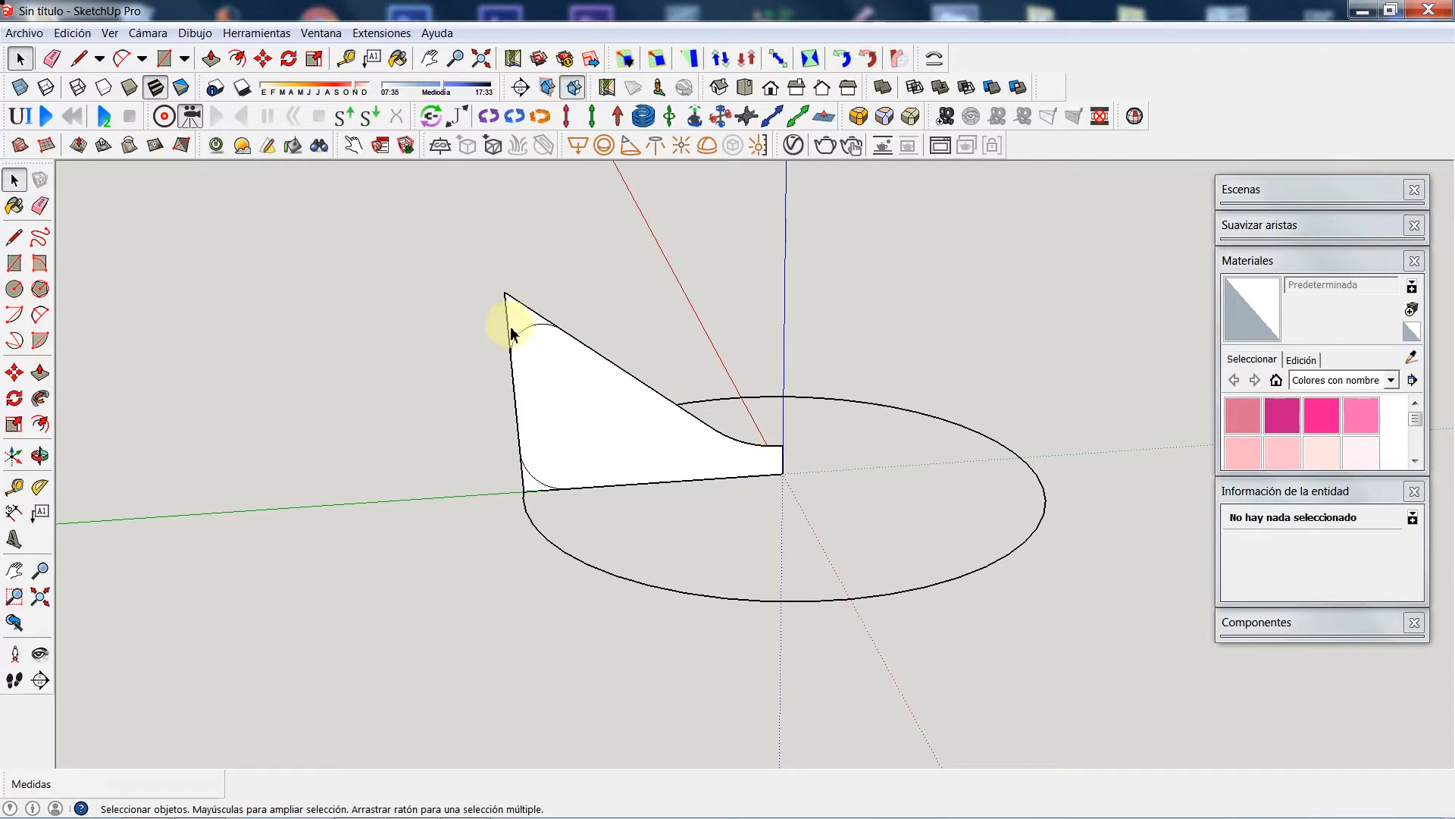
{"action": "left_click", "coordinate": [513, 332]}
{"action": "left_click", "coordinate": [531, 317]}
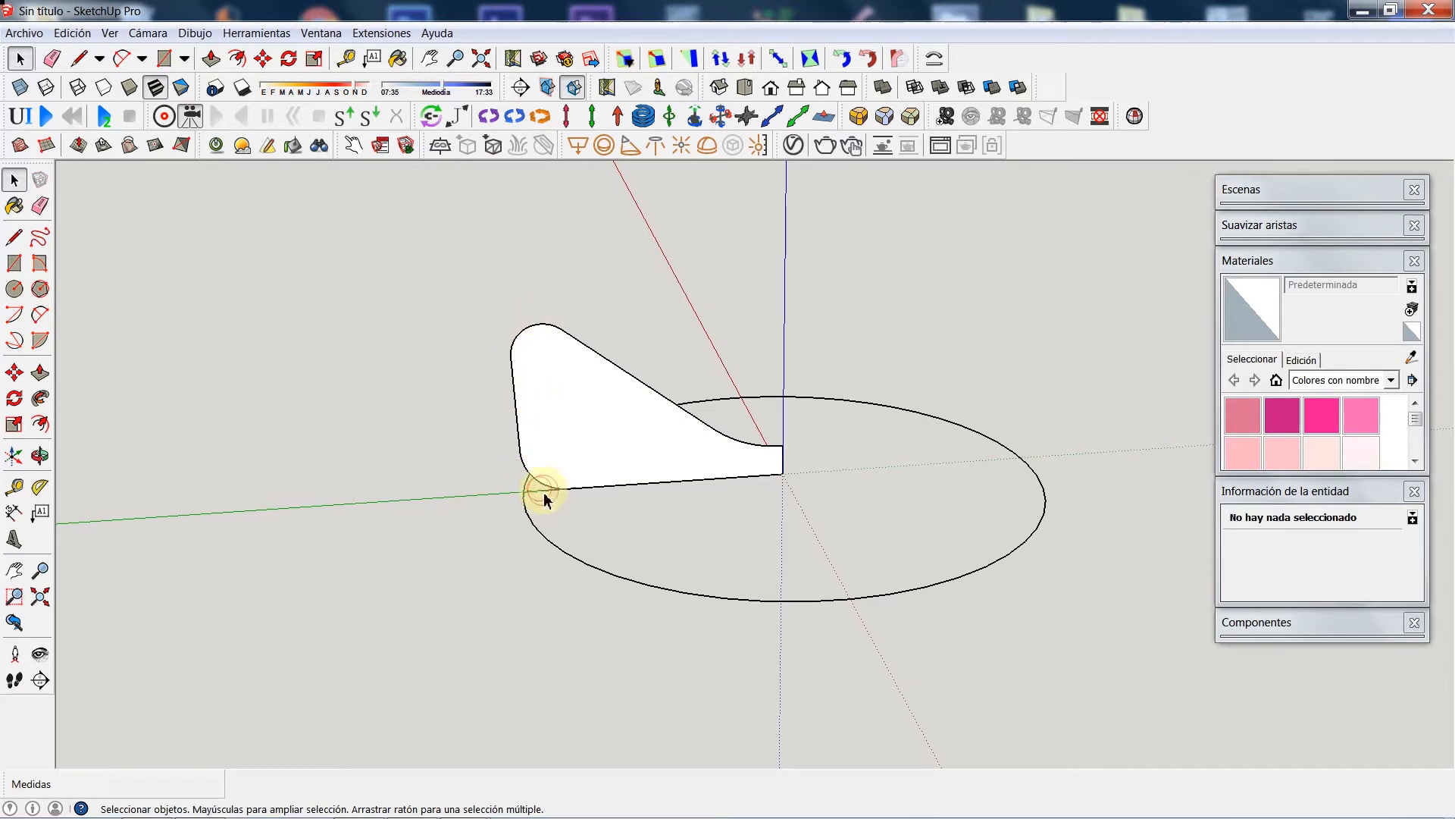
Step: Paint the rounded profile face with the material 0003_RosaIntenso
{"action": "left_click", "coordinate": [609, 464]}
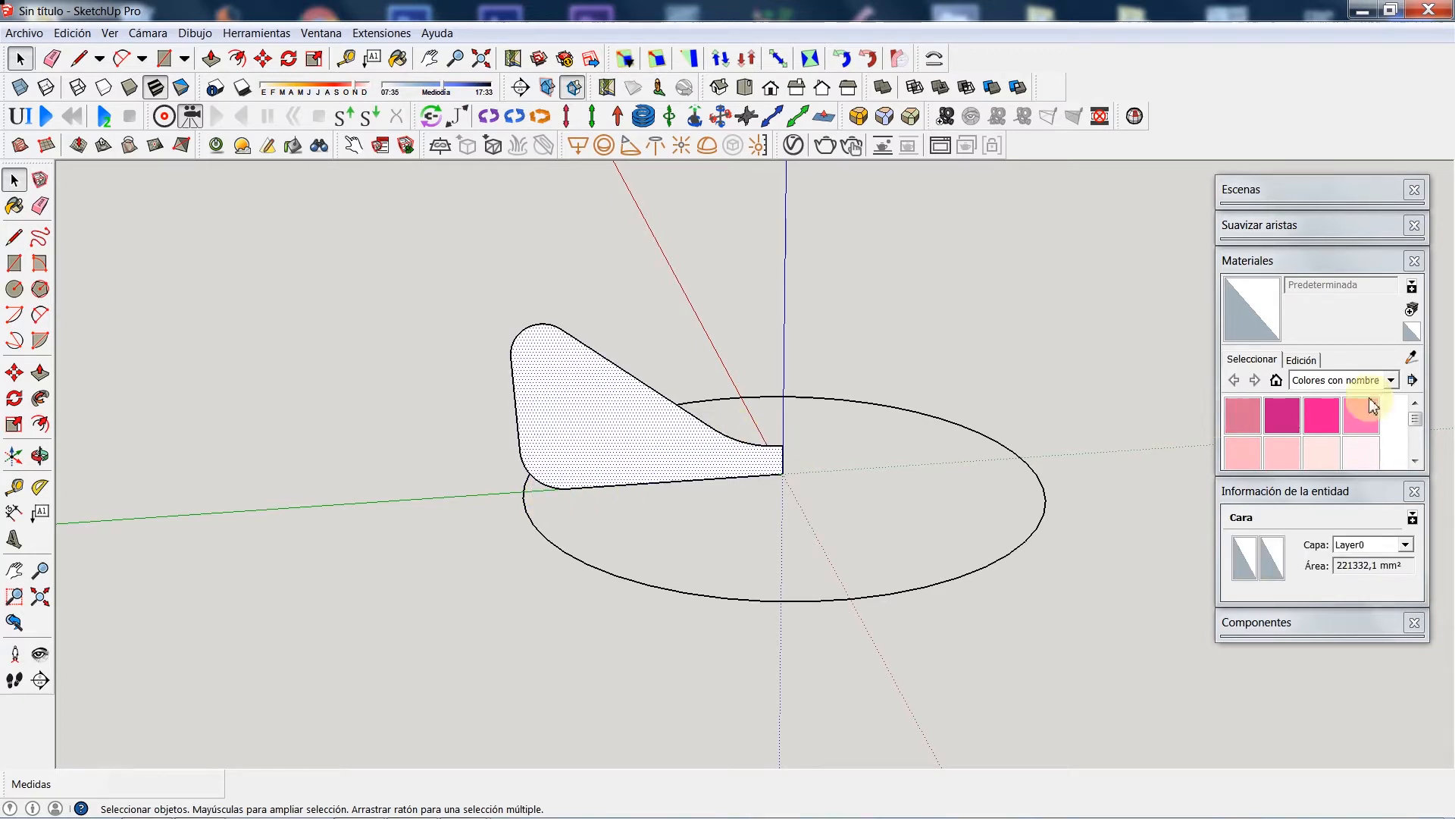
{"action": "left_click", "coordinate": [1322, 414]}
{"action": "left_click", "coordinate": [648, 382]}
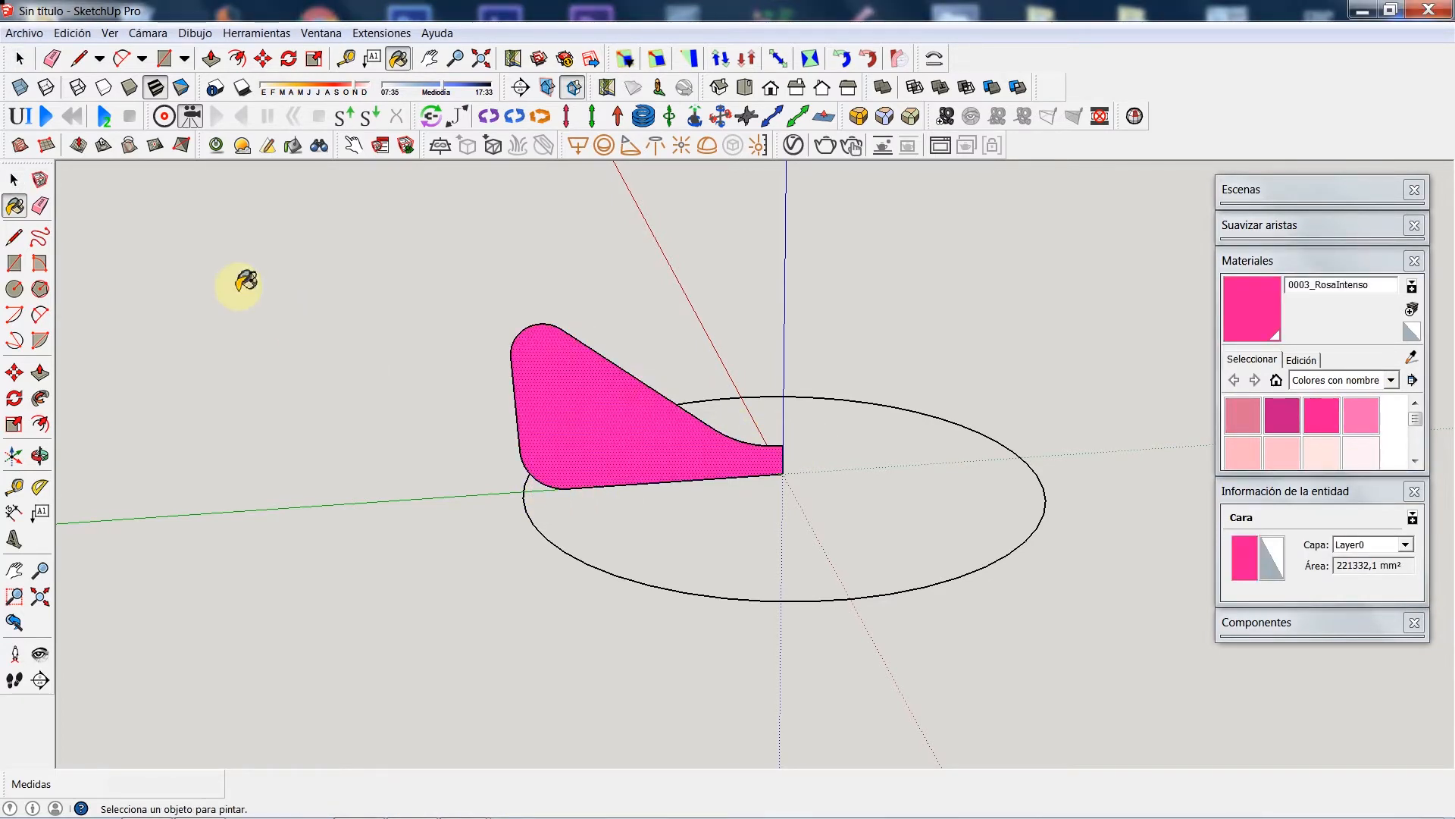
{"action": "left_click", "coordinate": [14, 180]}
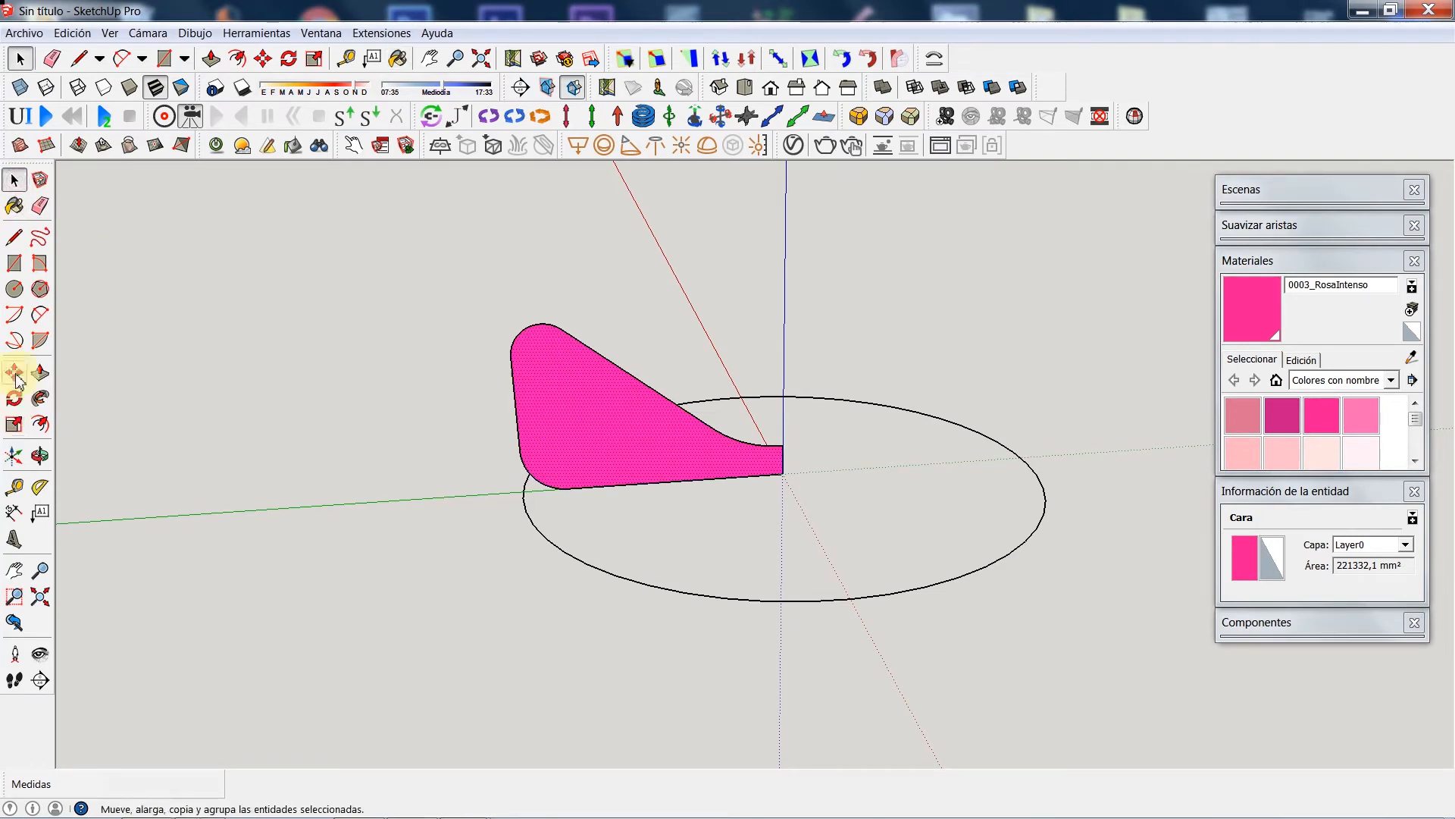
Step: Try to sweep the painted profile around the circle with Follow Me, and undo back to the unpainted face
{"action": "left_click", "coordinate": [47, 406]}
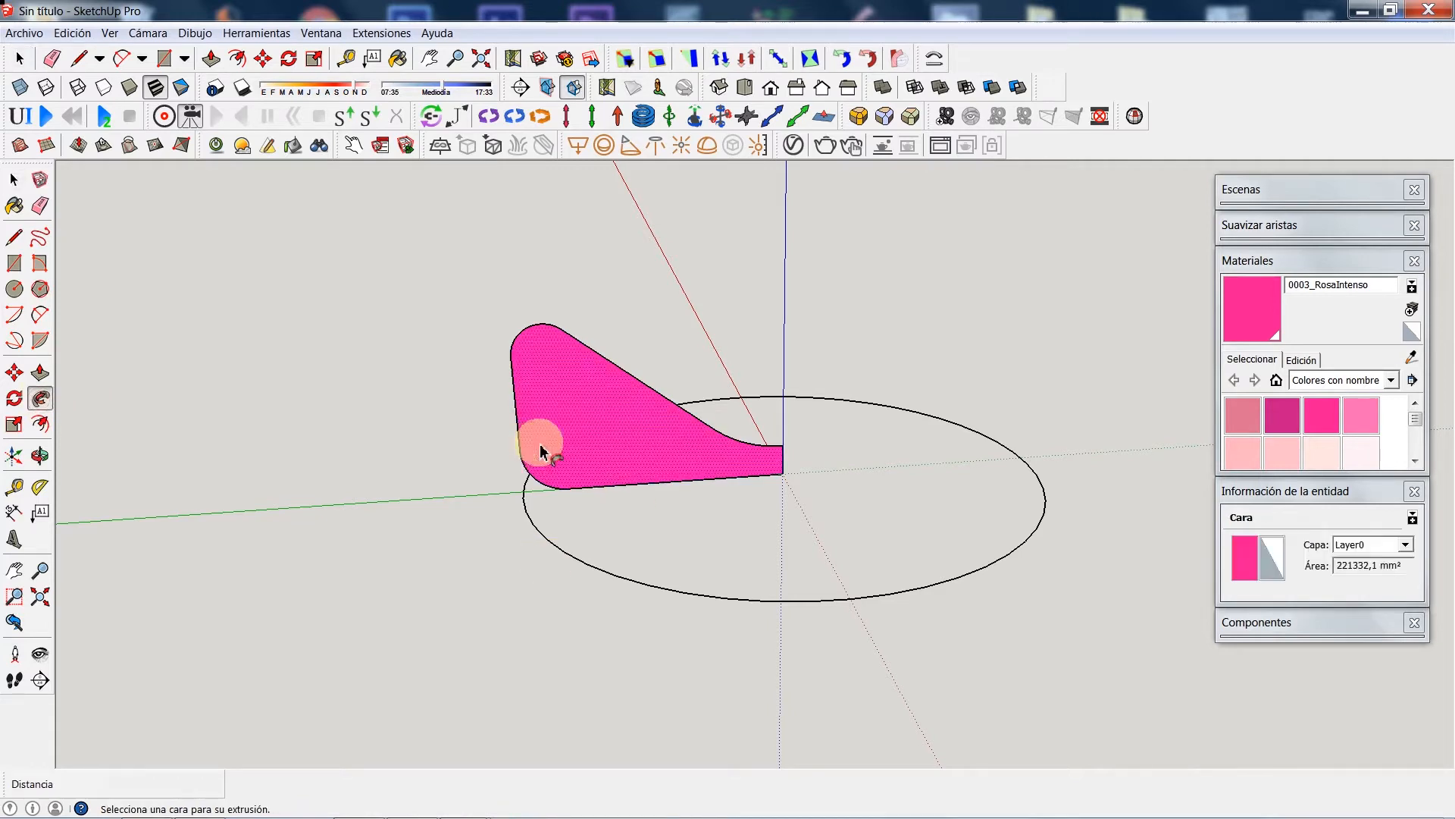
{"action": "left_click", "coordinate": [574, 470]}
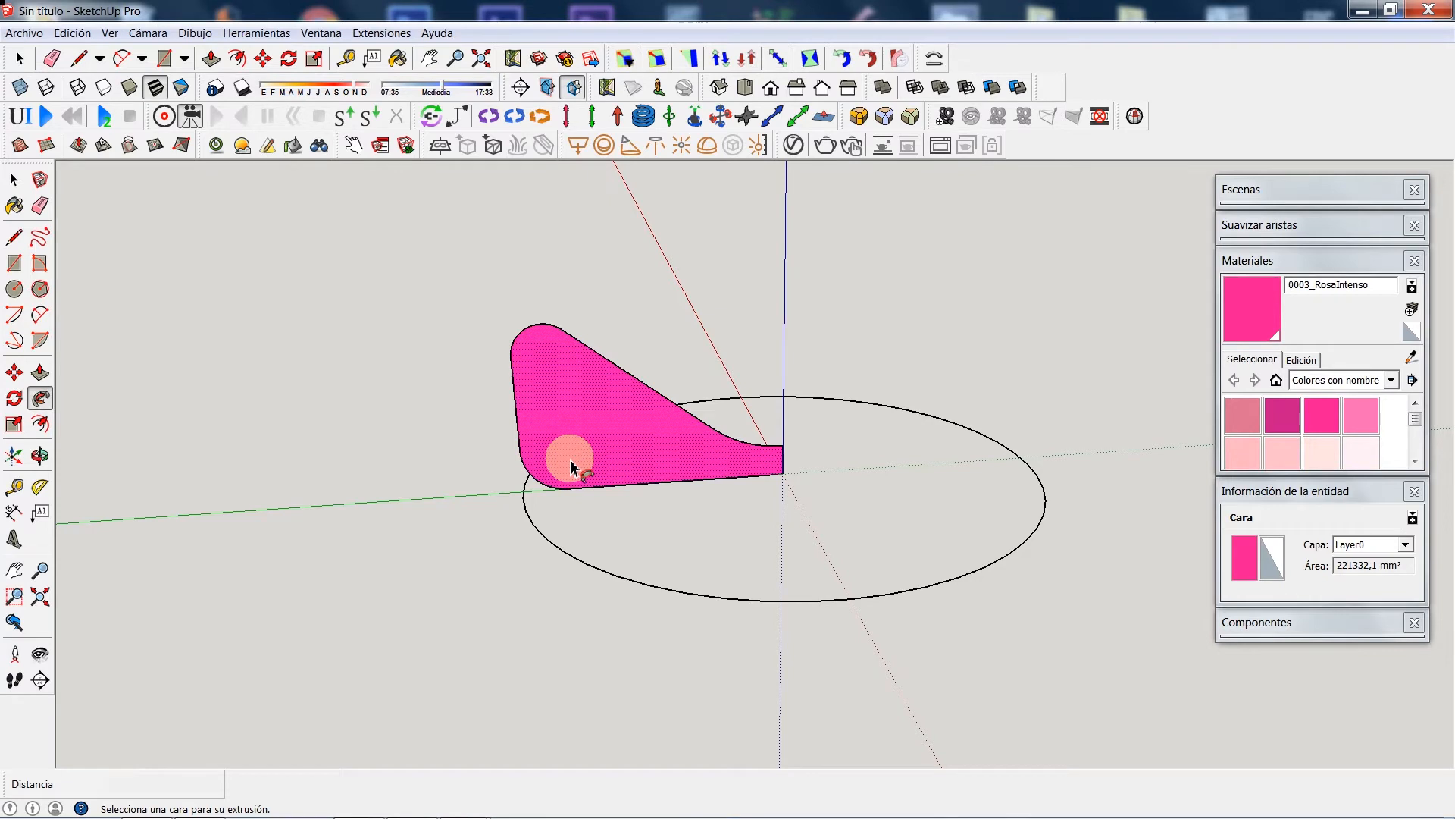
{"action": "left_click", "coordinate": [622, 465]}
{"action": "left_click", "coordinate": [554, 449]}
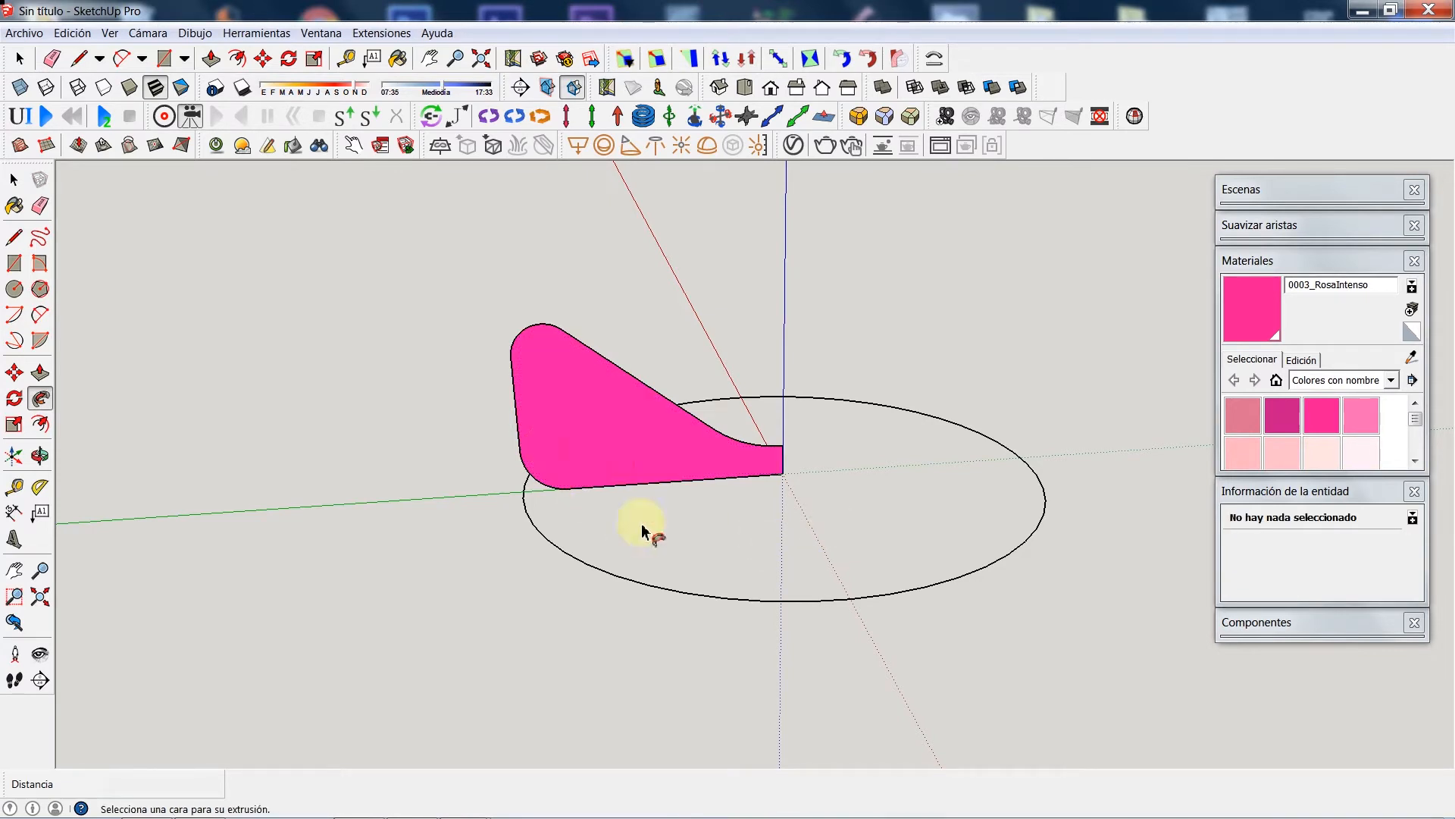
{"action": "key", "text": "ctrl+z"}
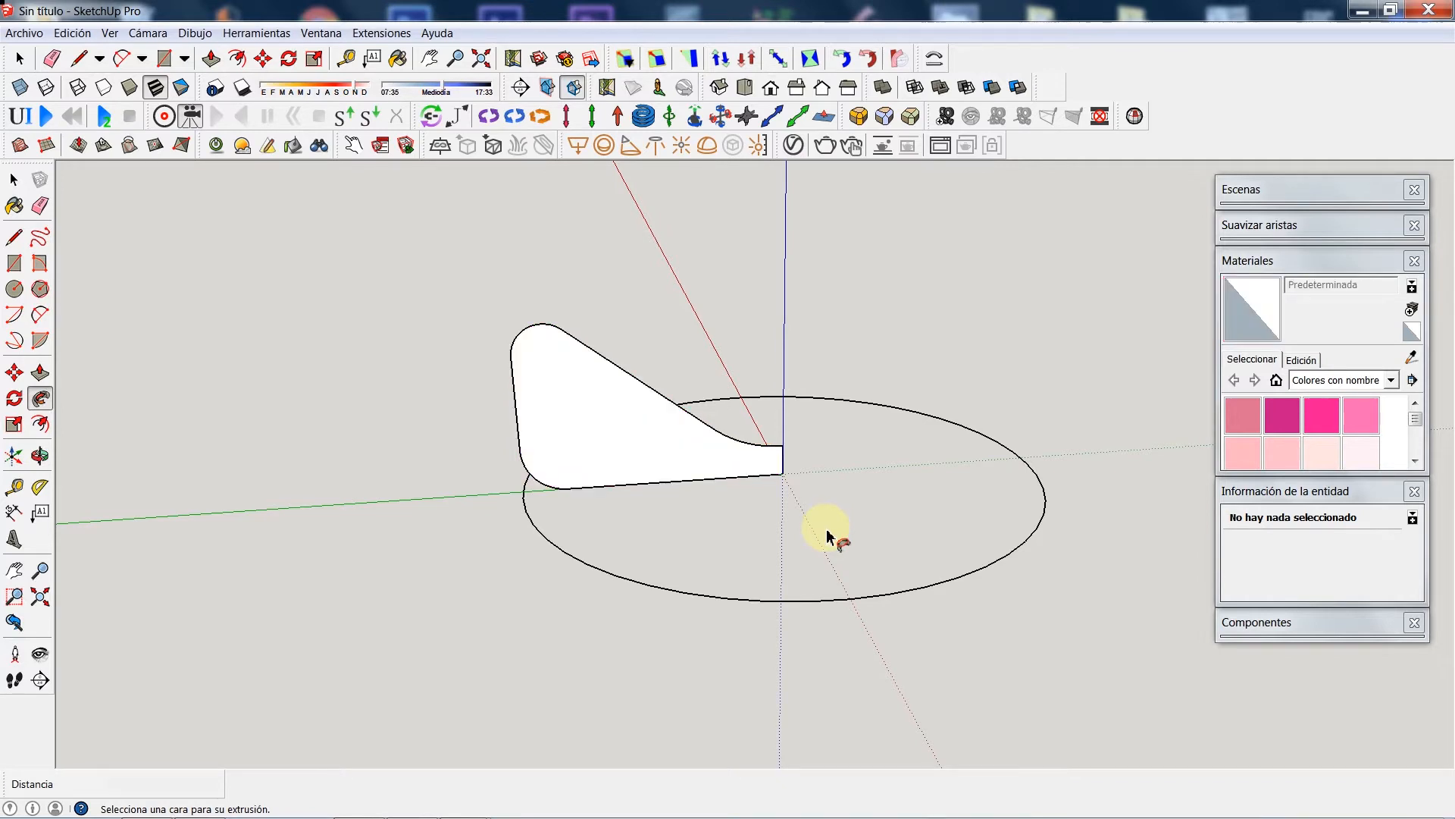
Step: Paint the profile face with 0003_RosaIntenso and sweep it all the way around the circle with Follow Me
{"action": "left_click", "coordinate": [1323, 416]}
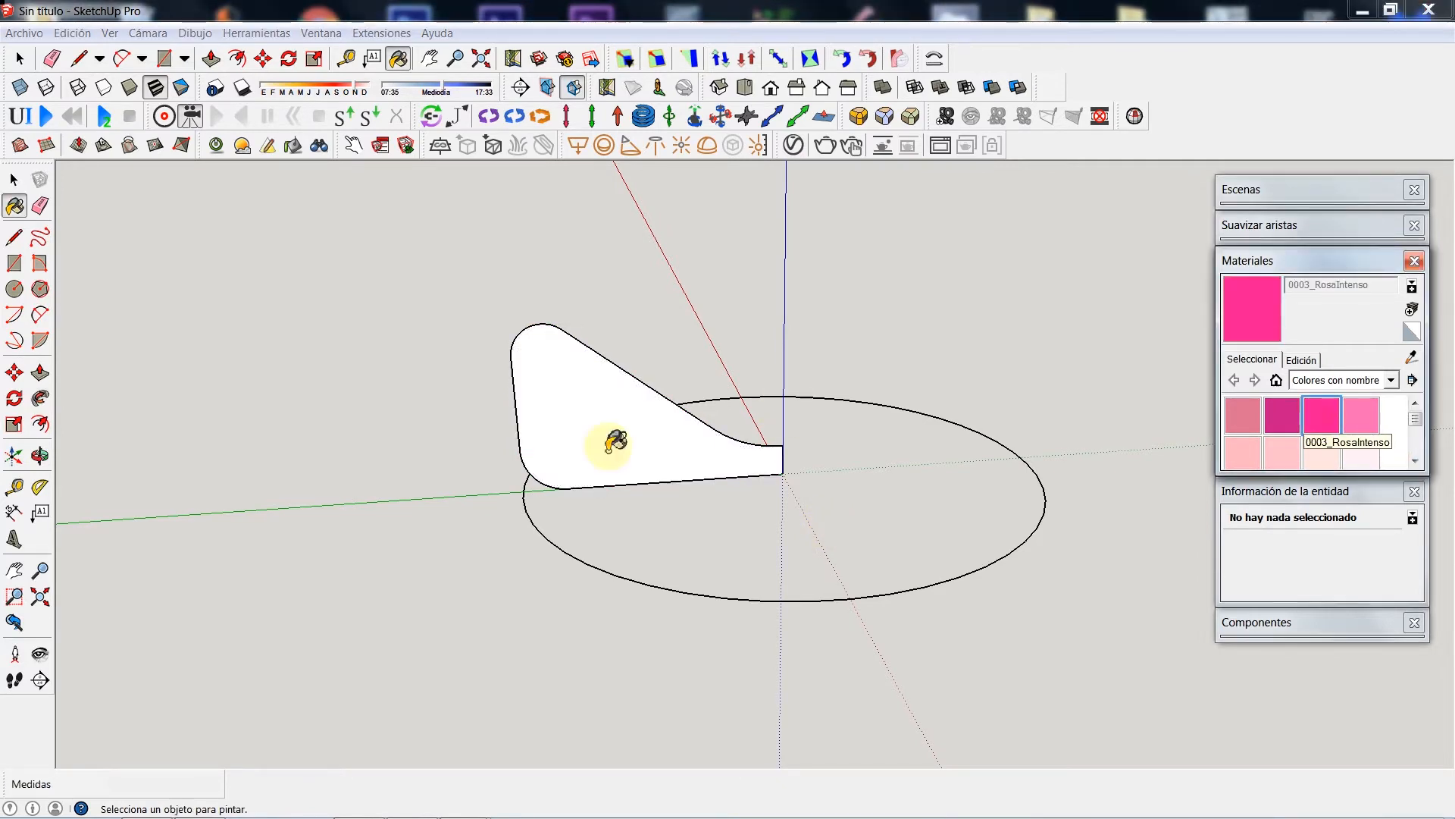
{"action": "left_click", "coordinate": [601, 439]}
{"action": "left_click", "coordinate": [40, 398]}
{"action": "left_click", "coordinate": [553, 479]}
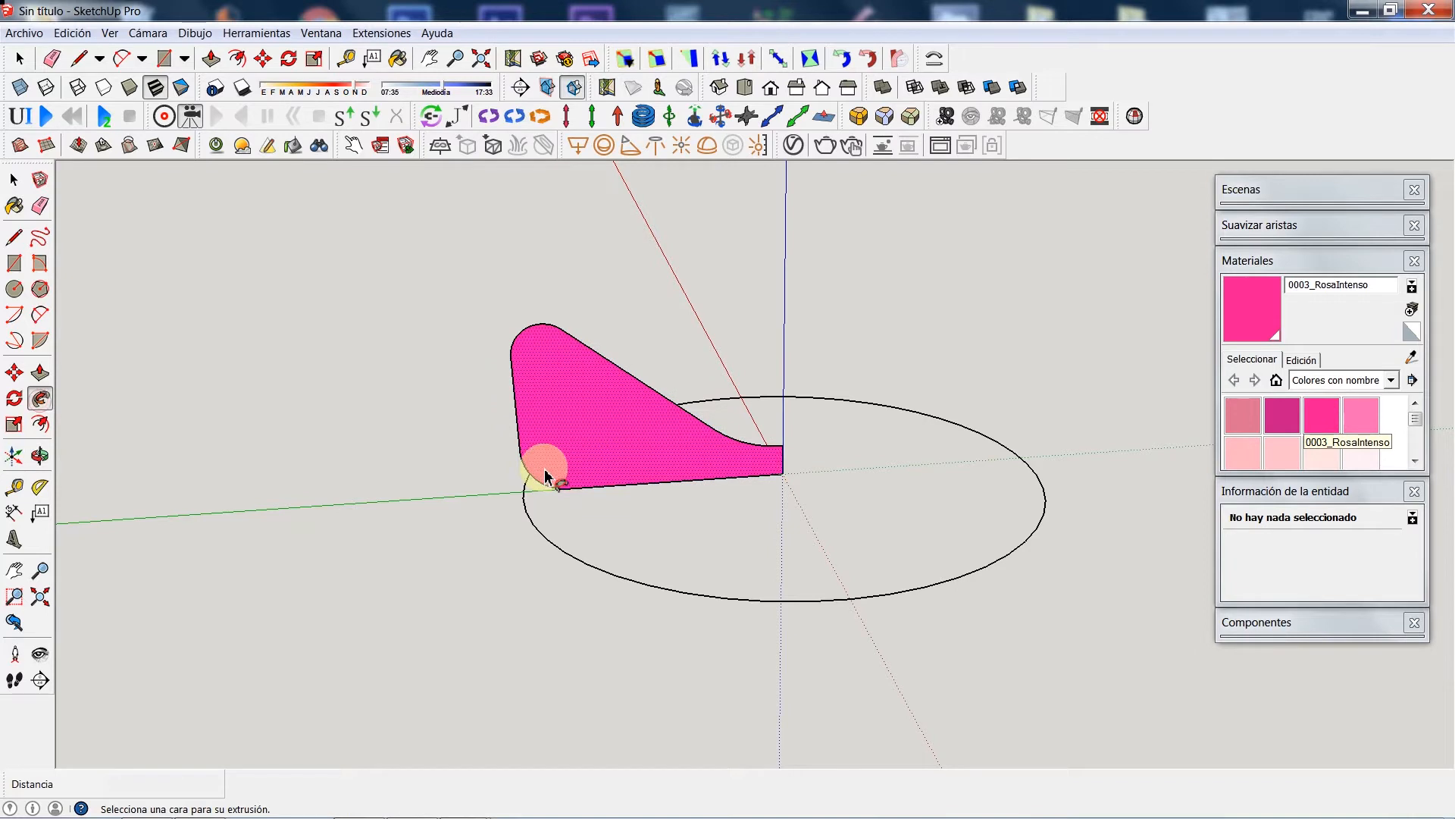
{"action": "left_click", "coordinate": [809, 513]}
{"action": "left_click", "coordinate": [588, 470]}
{"action": "left_click", "coordinate": [630, 504]}
{"action": "left_click", "coordinate": [552, 472]}
{"action": "left_click_drag", "start_coordinate": [523, 512], "coordinate": [514, 336]}
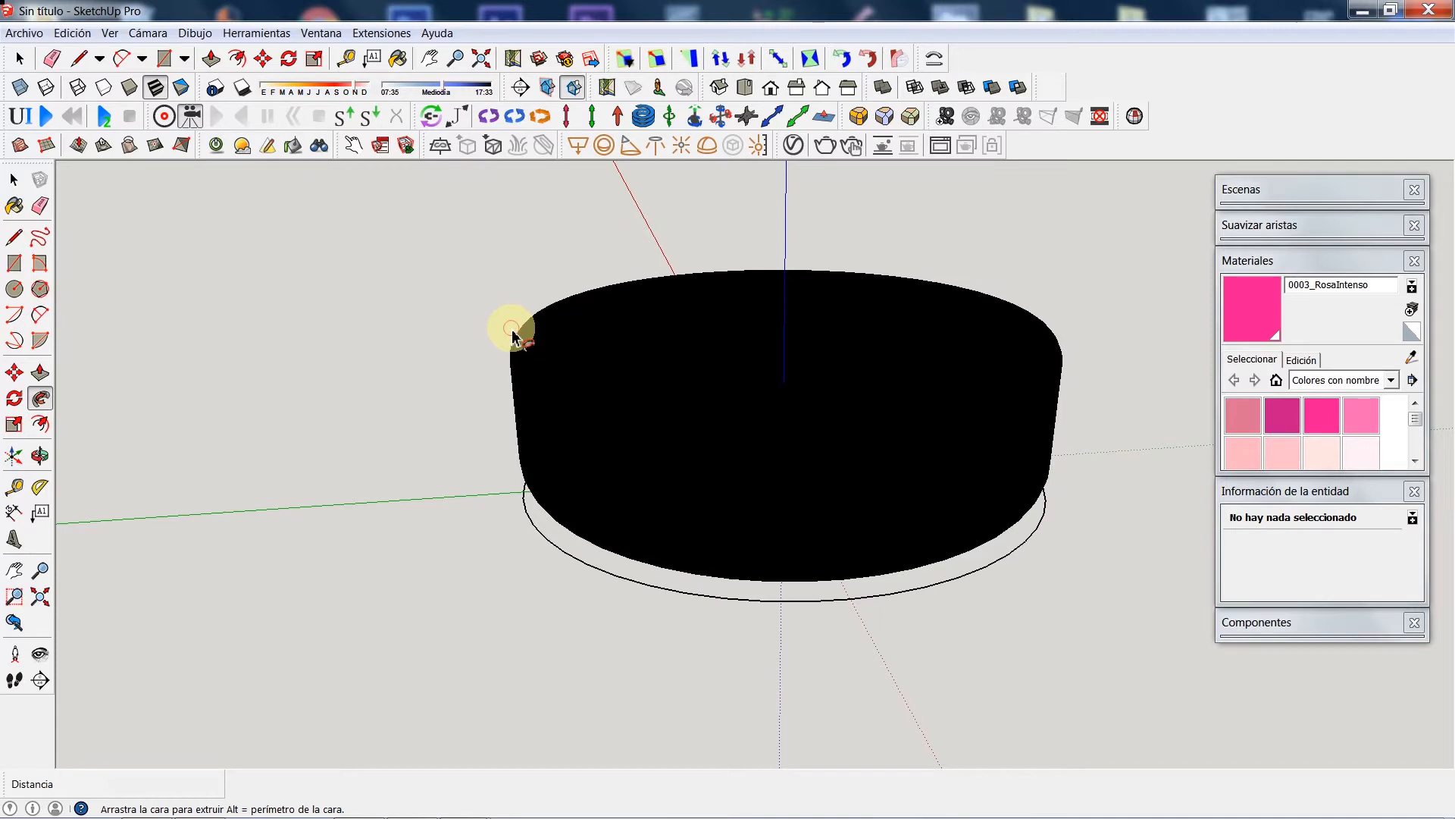
{"action": "left_click_drag", "start_coordinate": [514, 335], "coordinate": [514, 336]}
Step: Delete the circle outline left beneath the swept form
{"action": "left_click", "coordinate": [41, 455]}
{"action": "mouse_move", "coordinate": [882, 328]}
{"action": "left_mouse_down"}
{"action": "mouse_move", "coordinate": [685, 416]}
{"action": "mouse_move", "coordinate": [455, 463]}
{"action": "mouse_move", "coordinate": [708, 438]}
{"action": "mouse_move", "coordinate": [510, 445]}
{"action": "mouse_move", "coordinate": [985, 416]}
{"action": "mouse_move", "coordinate": [620, 374]}
{"action": "mouse_move", "coordinate": [552, 451]}
{"action": "mouse_move", "coordinate": [657, 296]}
{"action": "mouse_move", "coordinate": [685, 516]}
{"action": "mouse_move", "coordinate": [685, 226]}
{"action": "mouse_move", "coordinate": [789, 205]}
{"action": "mouse_move", "coordinate": [240, 510]}
{"action": "mouse_move", "coordinate": [831, 567]}
{"action": "left_mouse_up"}
{"action": "left_click", "coordinate": [13, 179]}
{"action": "left_click", "coordinate": [556, 571]}
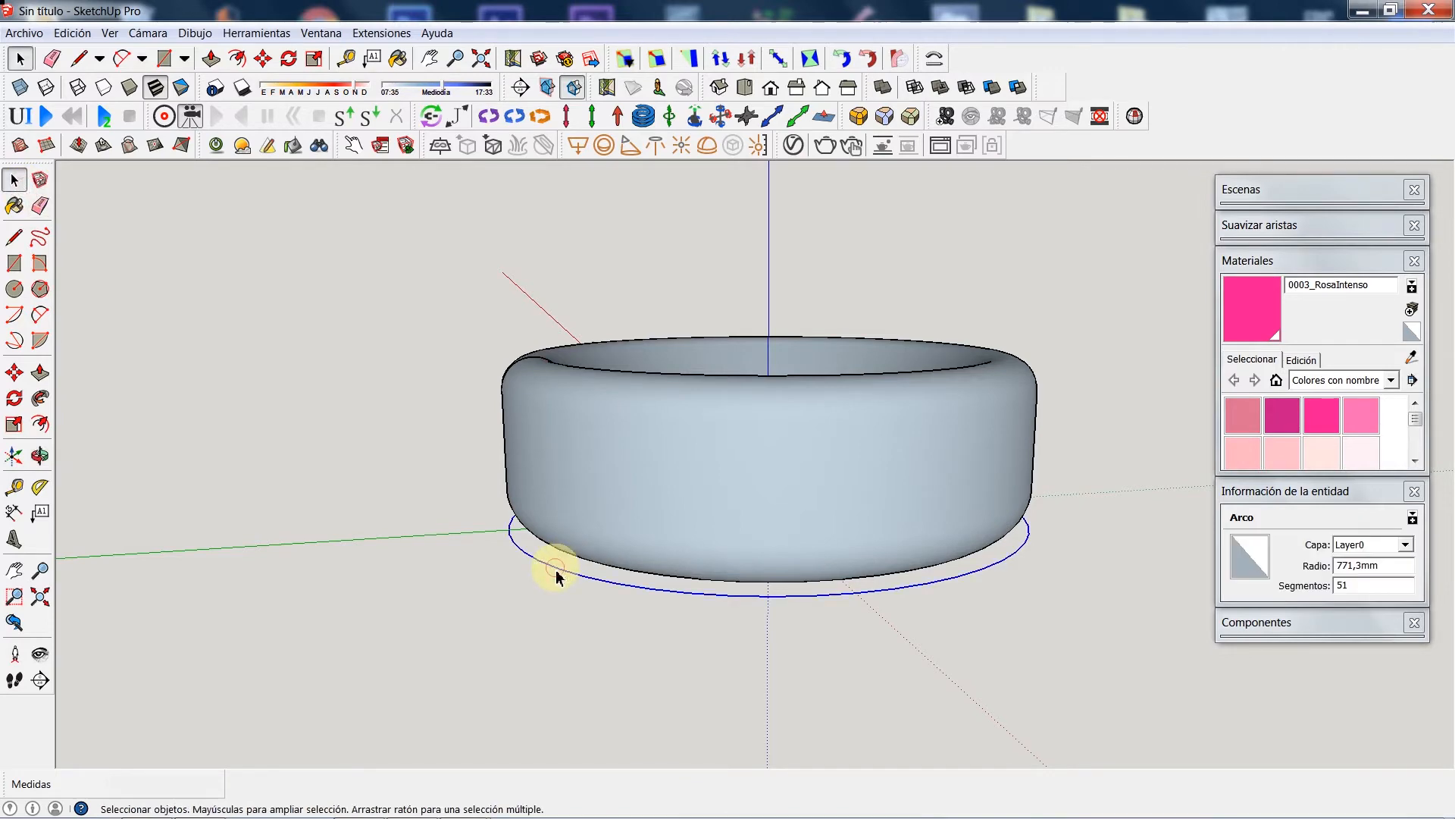
{"action": "left_click", "coordinate": [557, 574]}
Step: Try painting the whole swept form with 0003_RosaIntenso, and undo back to the painted flat profile and its circle
{"action": "triple_click", "coordinate": [830, 447]}
{"action": "left_click", "coordinate": [830, 448]}
{"action": "triple_click", "coordinate": [902, 502]}
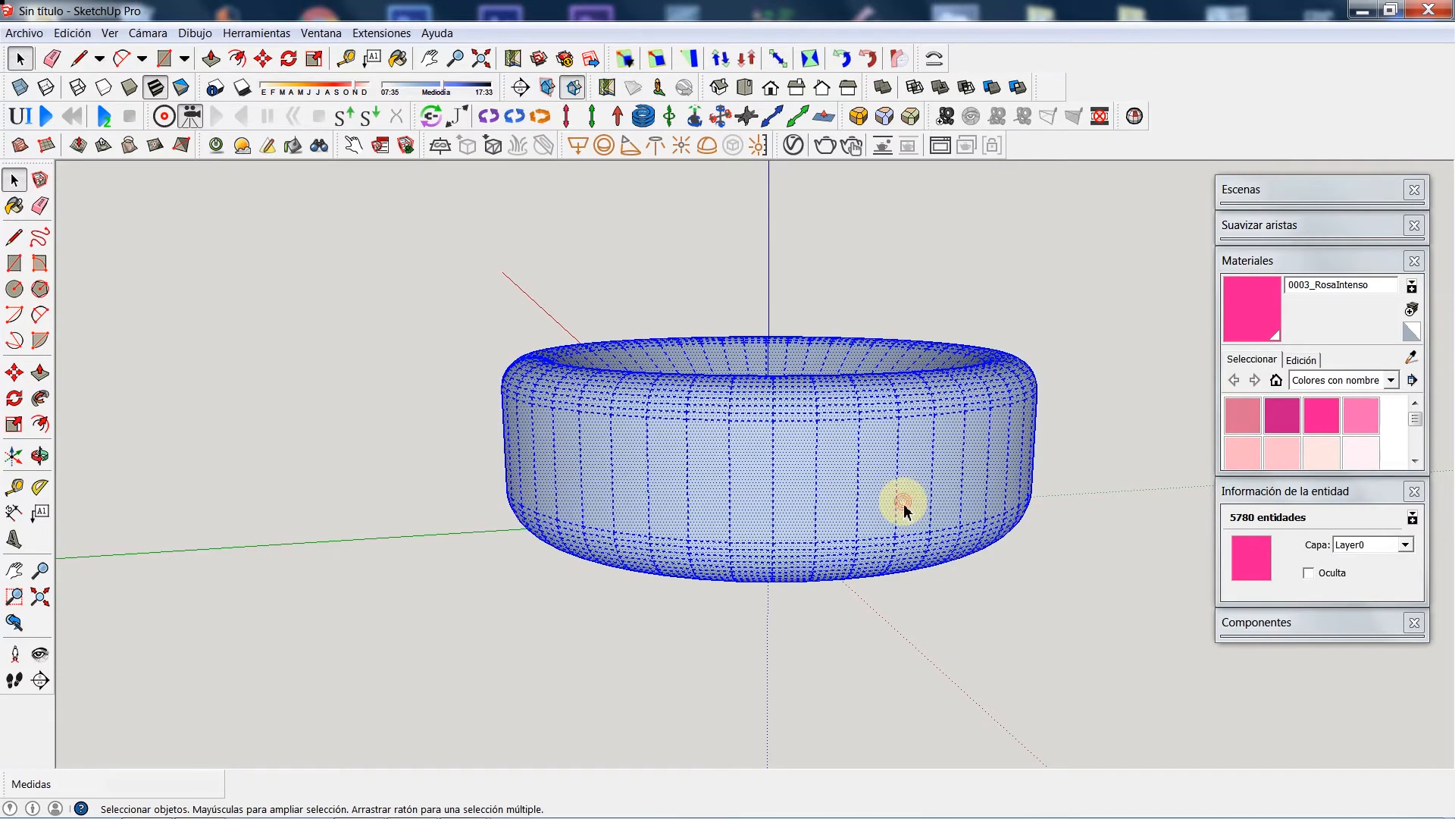
{"action": "key", "text": "b"}
{"action": "left_click", "coordinate": [808, 418]}
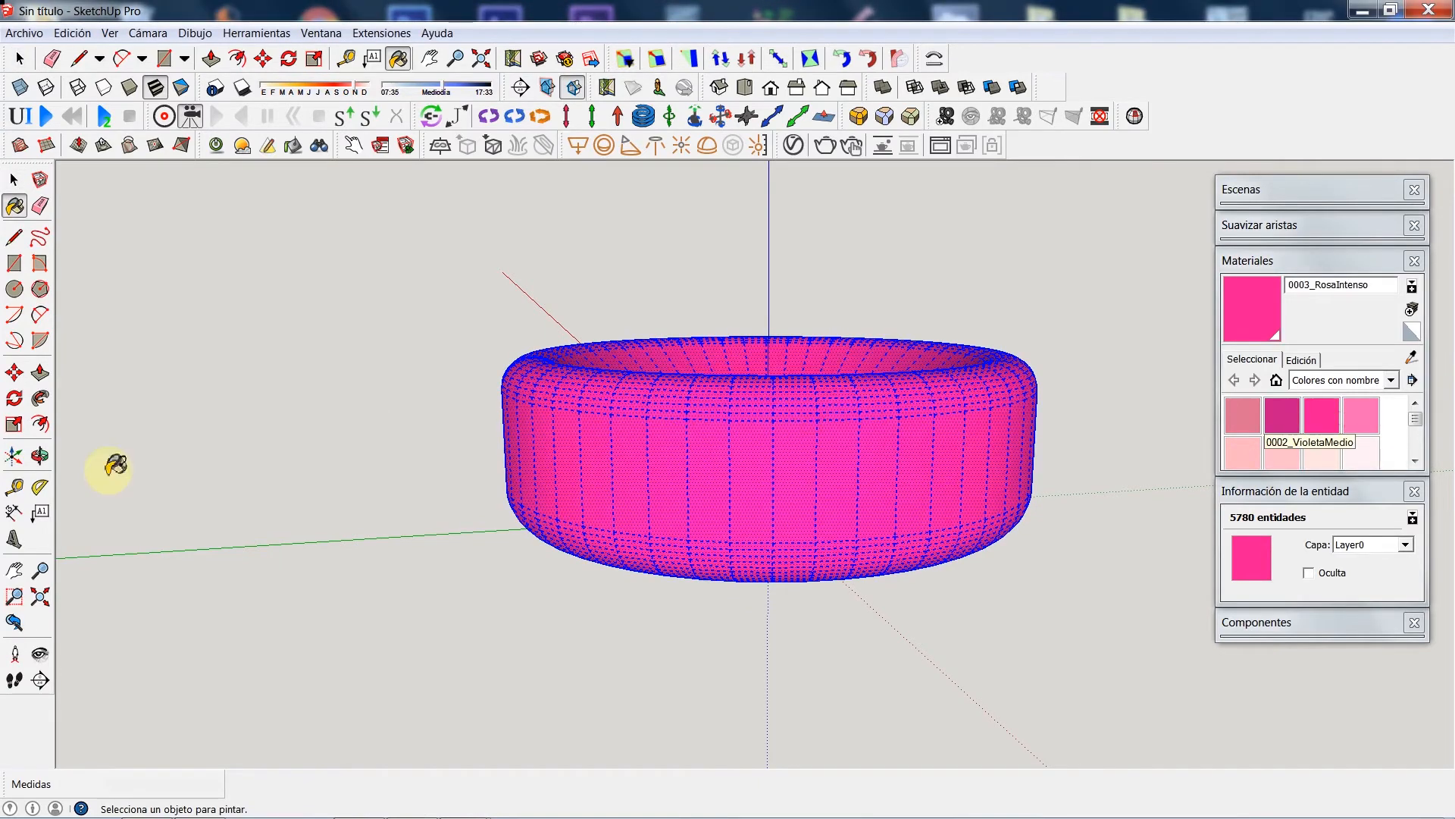
{"action": "left_click", "coordinate": [40, 455]}
{"action": "mouse_move", "coordinate": [779, 390]}
{"action": "left_mouse_down"}
{"action": "mouse_move", "coordinate": [786, 510]}
{"action": "mouse_move", "coordinate": [244, 292]}
{"action": "left_mouse_up"}
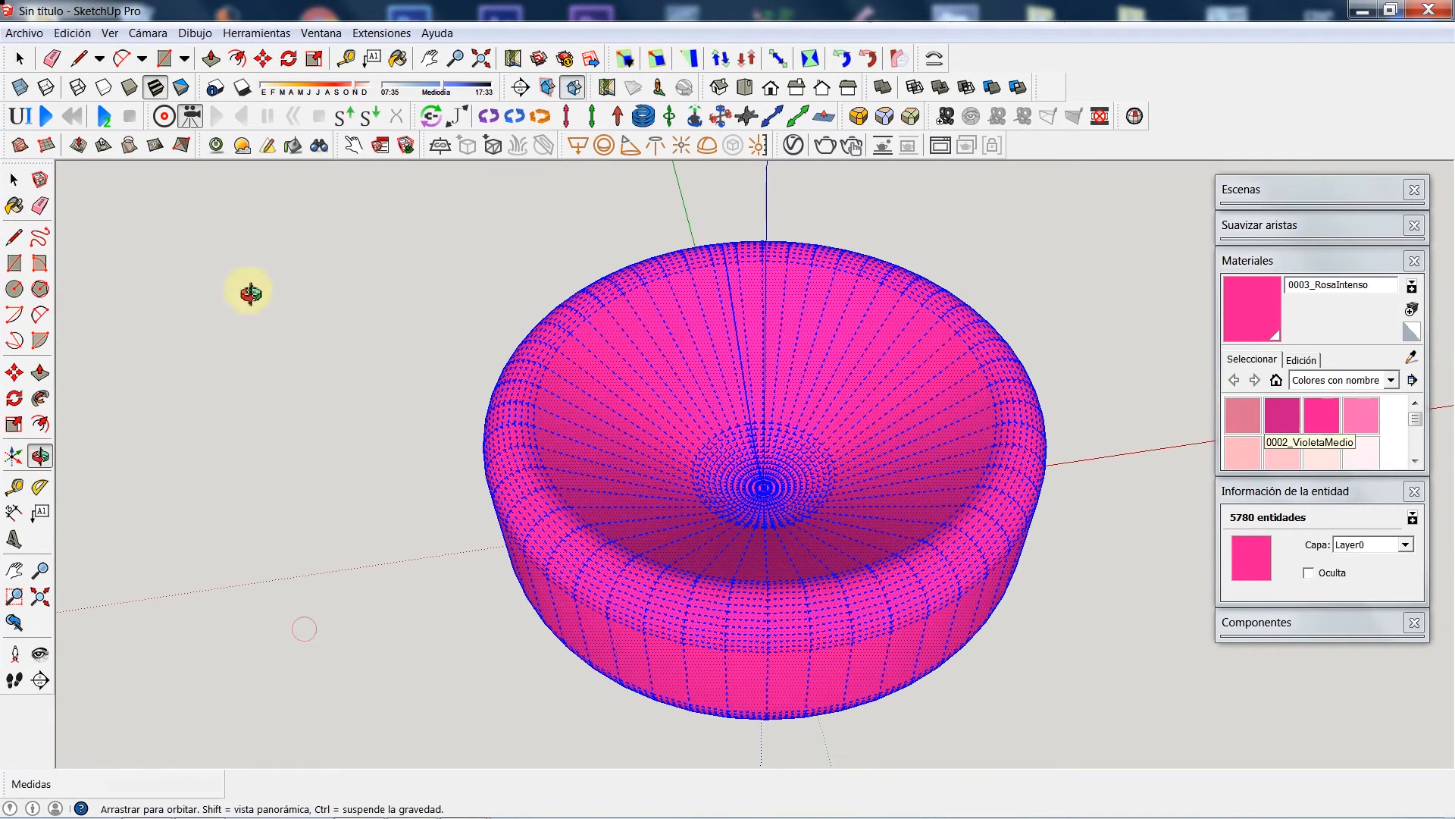
{"action": "key", "text": "space"}
{"action": "left_click", "coordinate": [304, 231]}
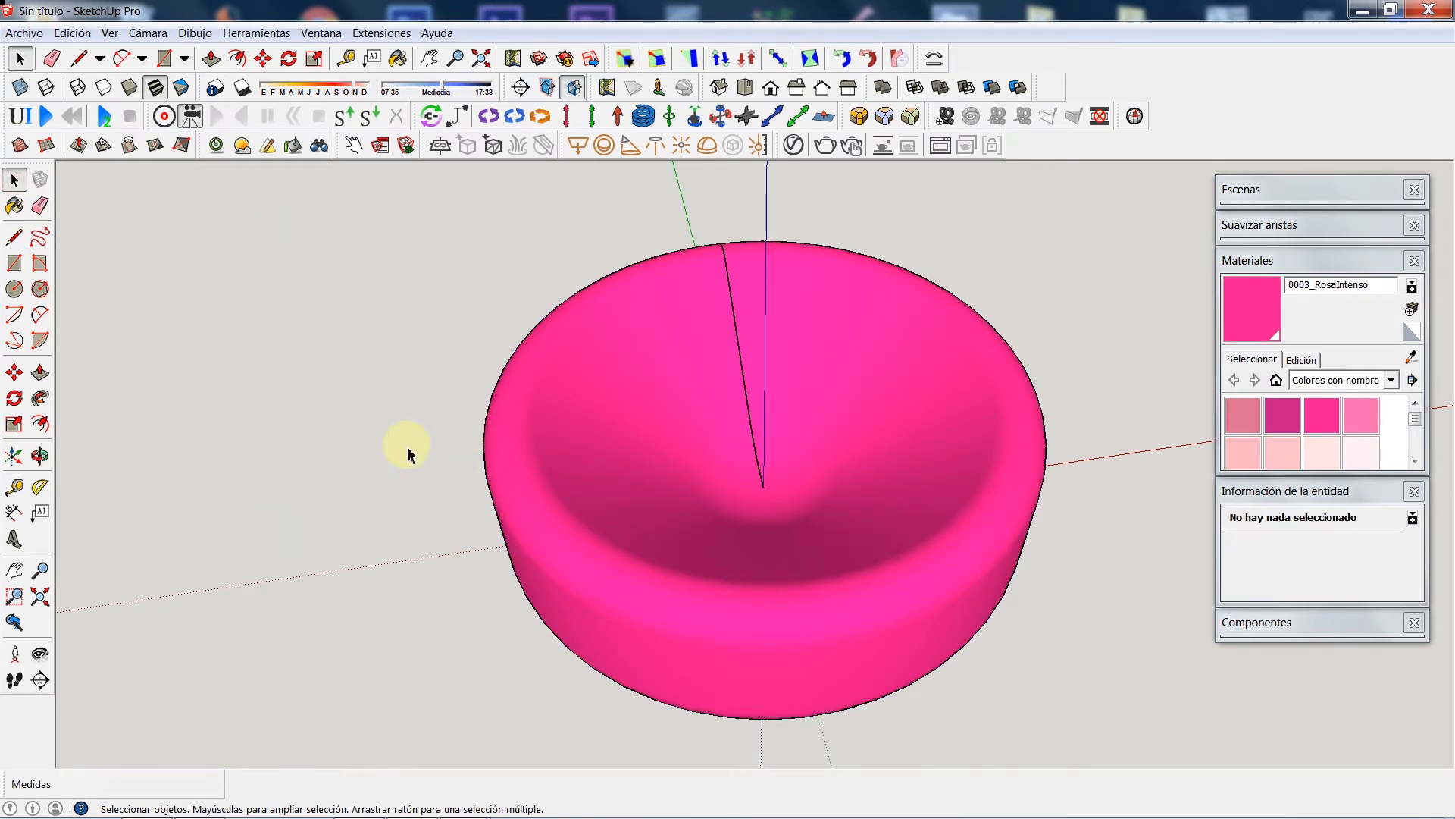
{"action": "key", "text": "ctrl+z"}
{"action": "key", "text": "ctrl+z"}
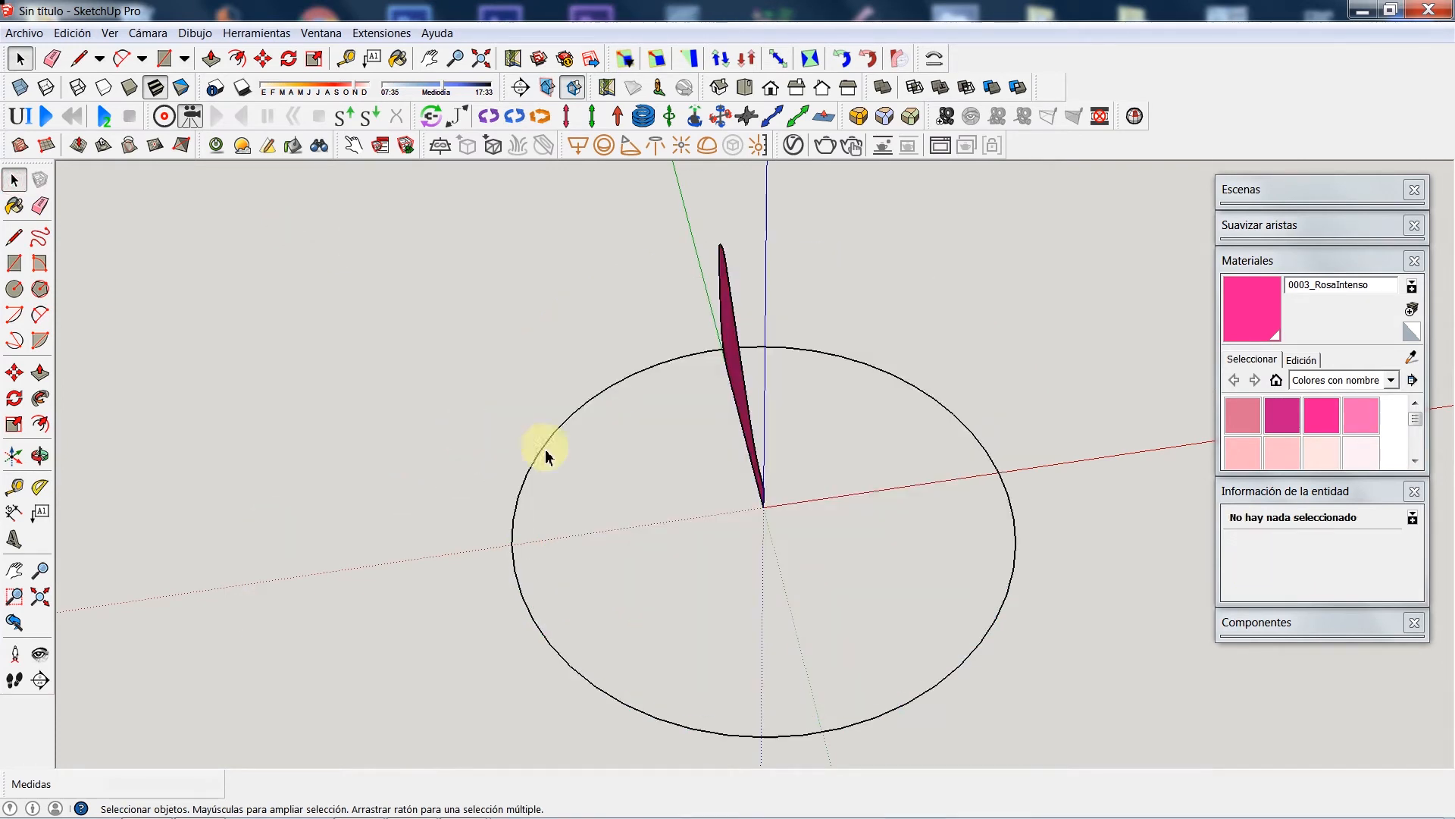
Step: Sweep the pink profile face all the way around the circle with Follow Me
{"action": "left_click", "coordinate": [39, 455]}
{"action": "left_click_drag", "start_coordinate": [669, 543], "coordinate": [811, 493]}
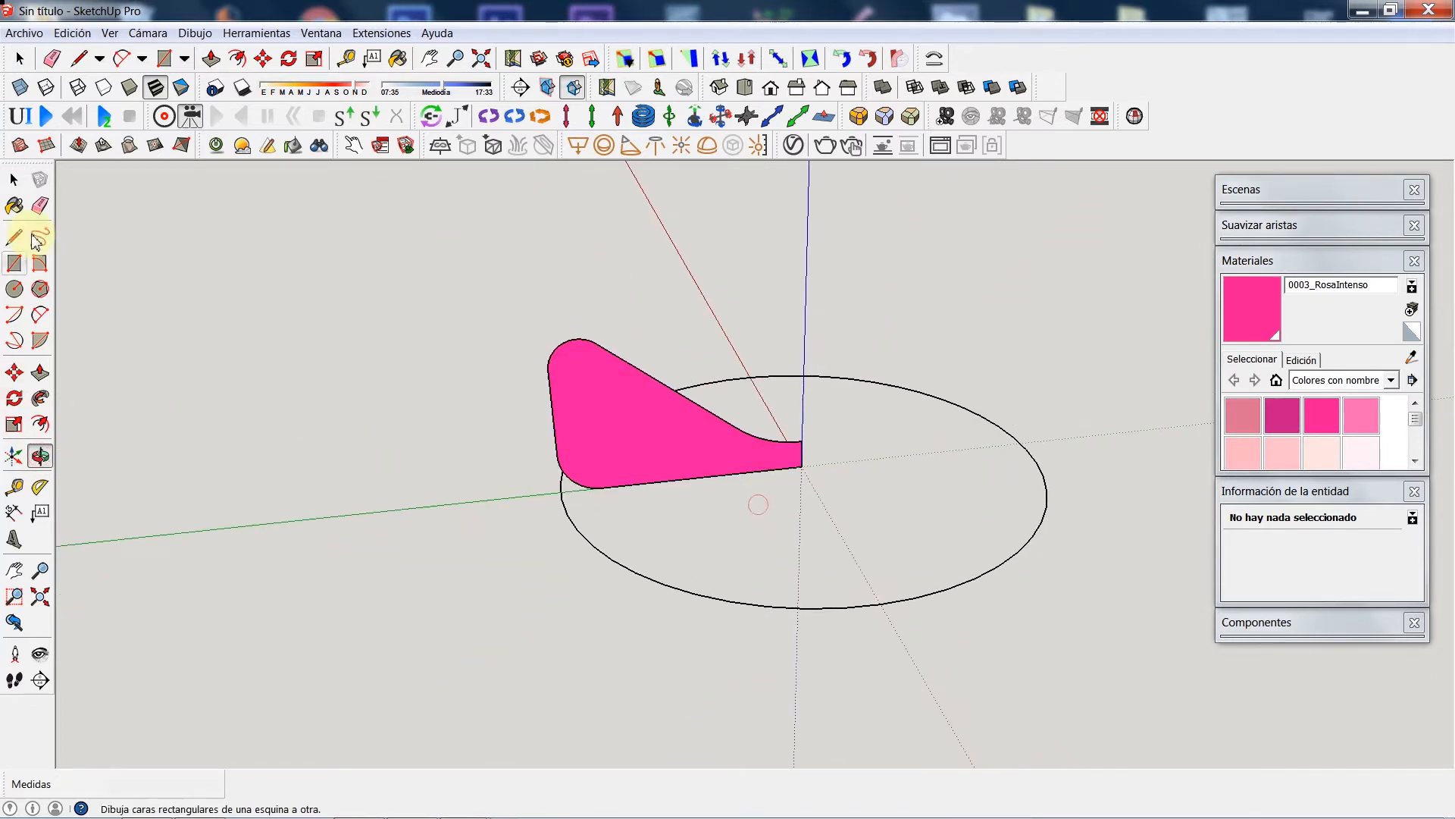
{"action": "left_click", "coordinate": [14, 181]}
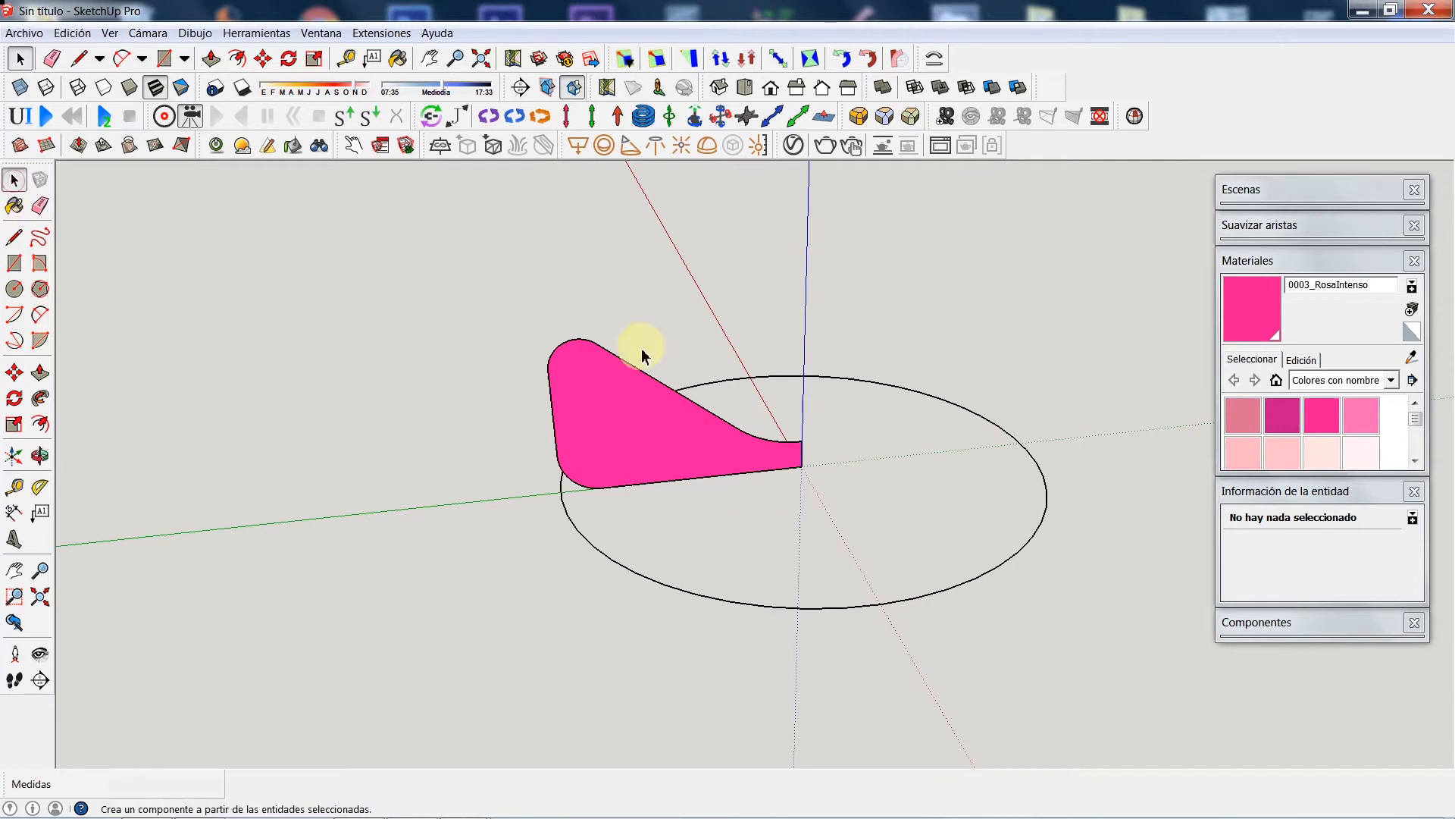
{"action": "left_click", "coordinate": [39, 397]}
{"action": "left_click", "coordinate": [581, 458]}
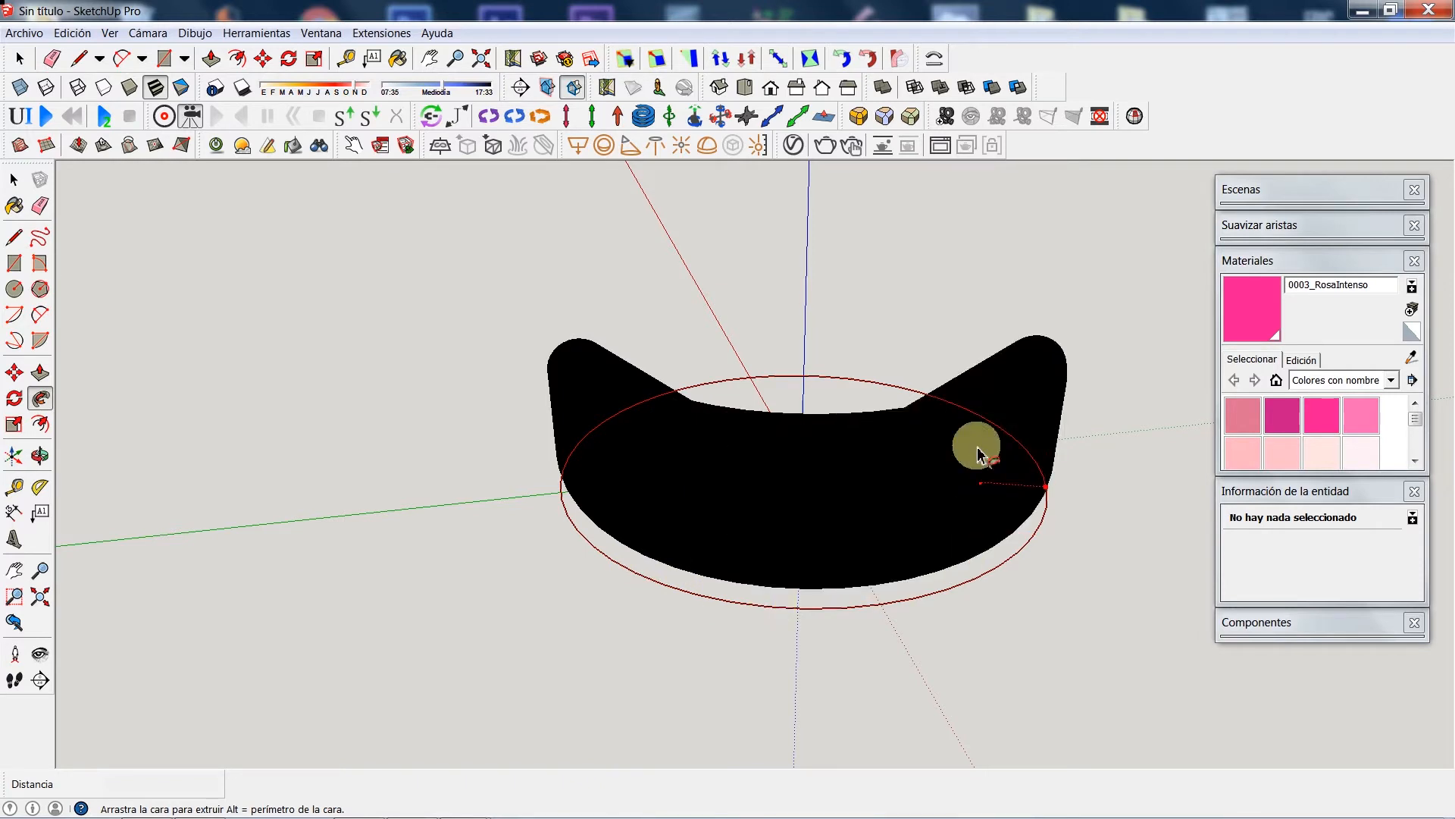
{"action": "left_click", "coordinate": [565, 356]}
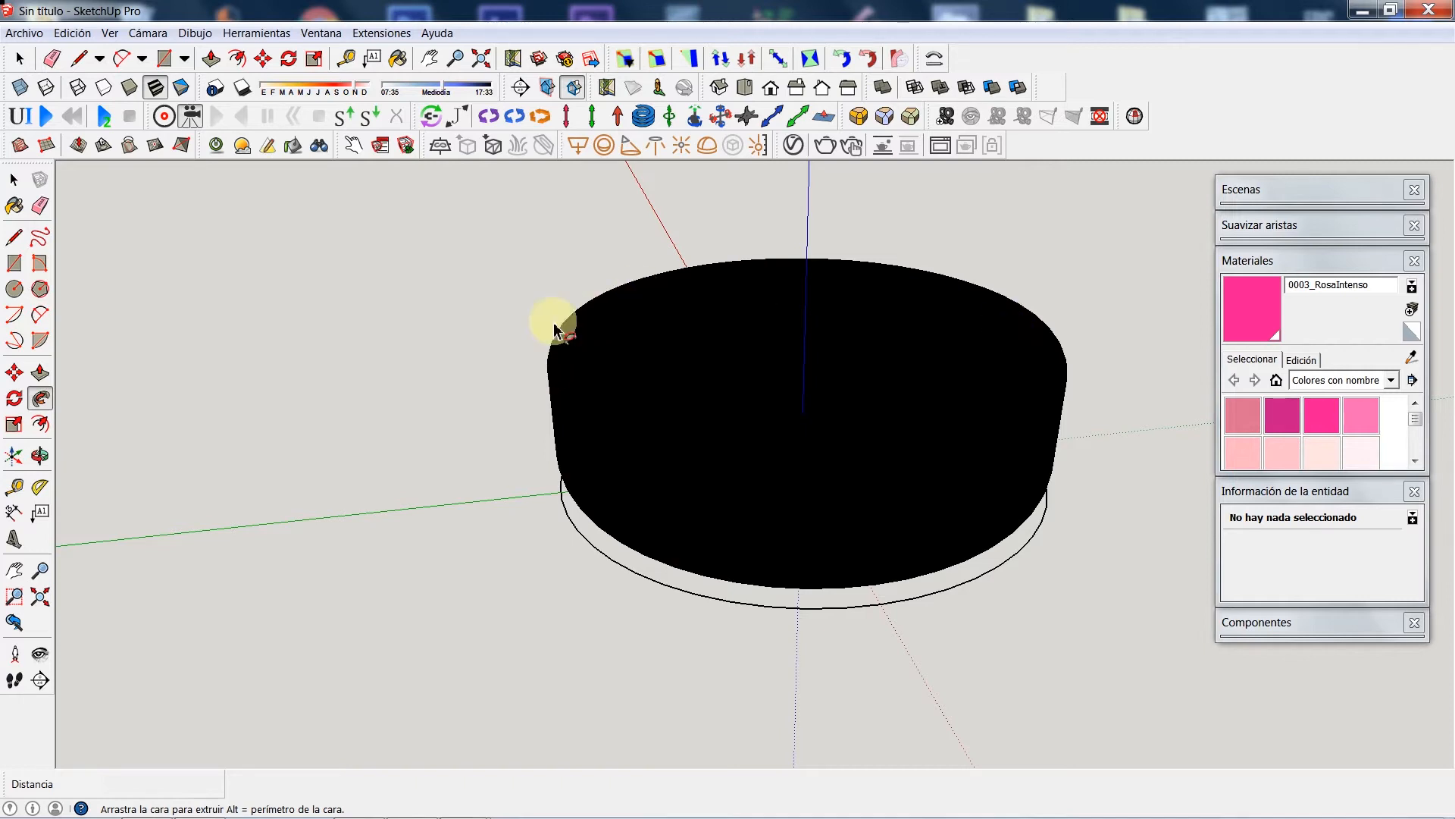
{"action": "left_click", "coordinate": [387, 372]}
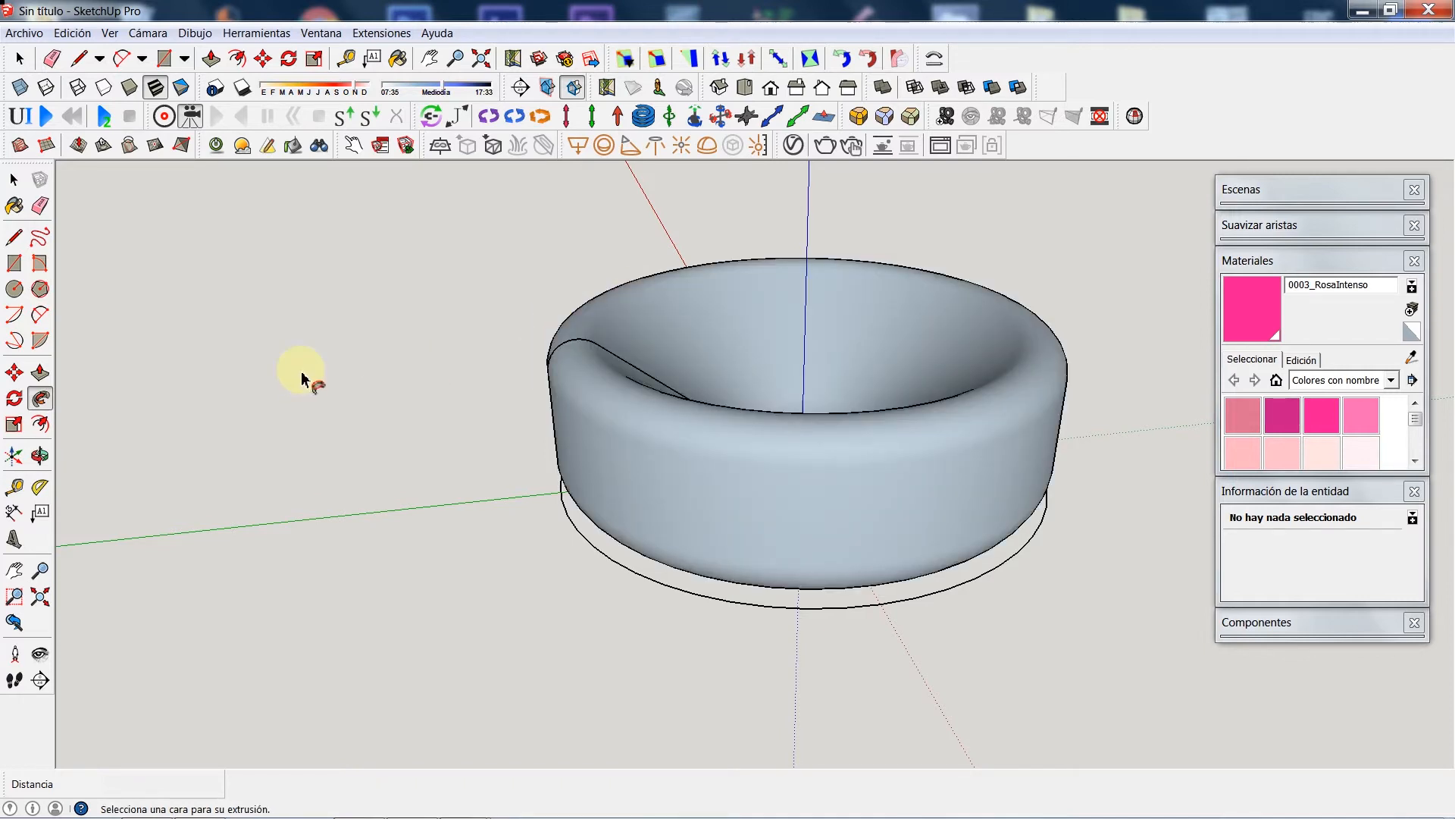
Step: Turn on X-ray display and view the swept form from the side to expose the profile face inside it
{"action": "left_click", "coordinate": [39, 455]}
{"action": "left_click_drag", "start_coordinate": [975, 403], "coordinate": [351, 286]}
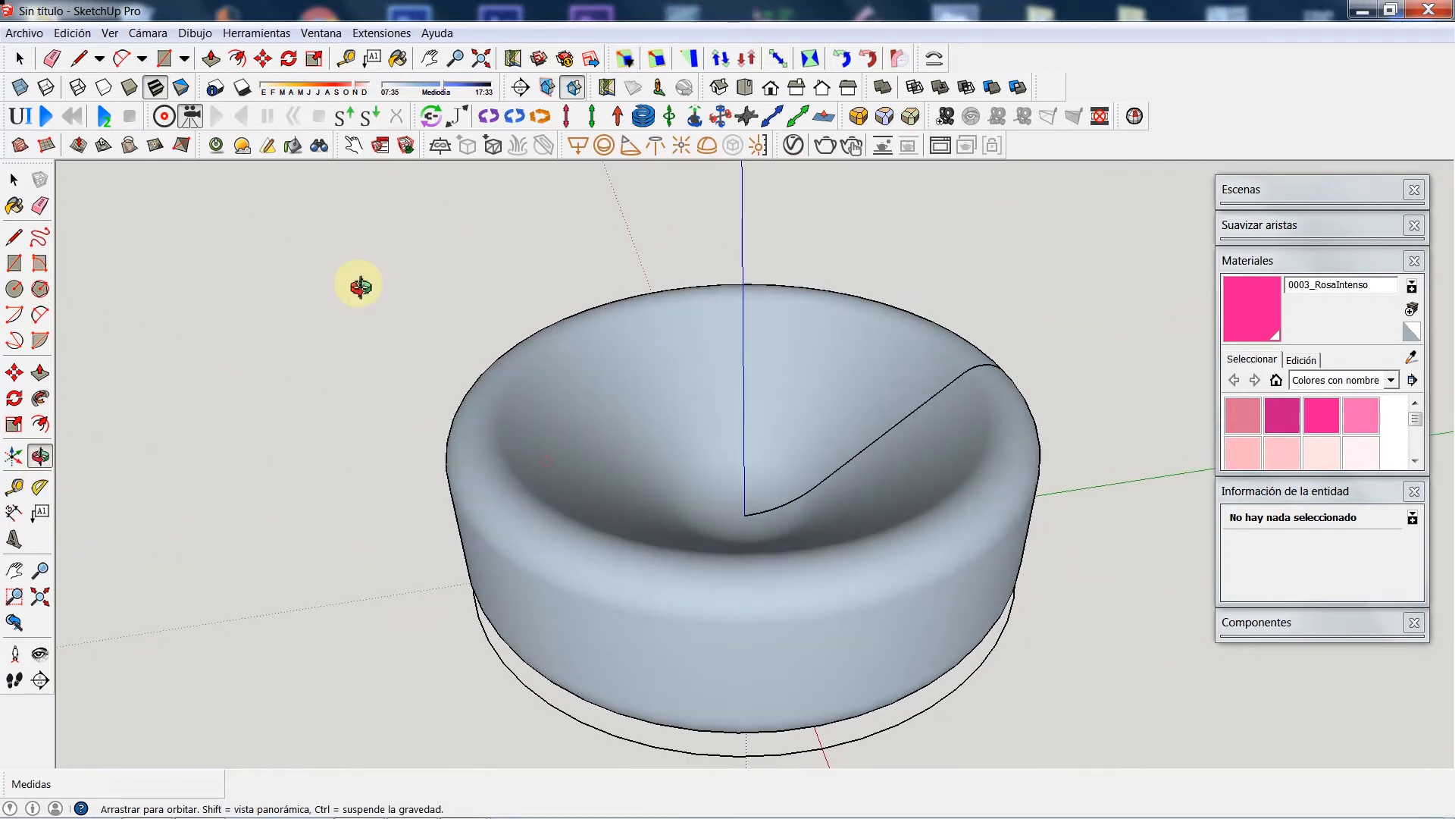
{"action": "left_click", "coordinate": [20, 87]}
{"action": "left_click_drag", "start_coordinate": [576, 463], "coordinate": [514, 371]}
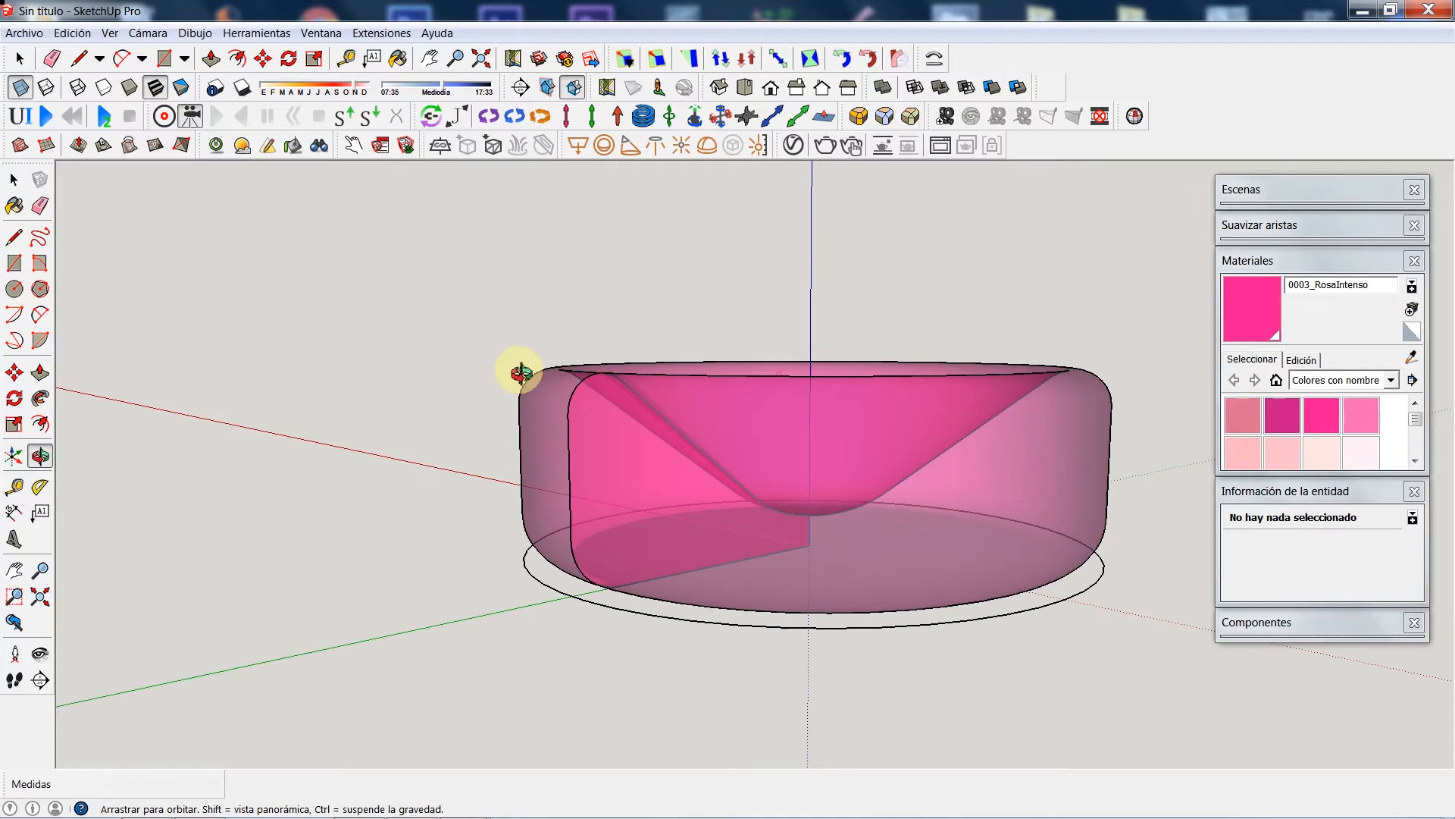
Step: Hide the swept surface so that only the leftover profile face and the circle remain displayed
{"action": "left_click", "coordinate": [14, 180]}
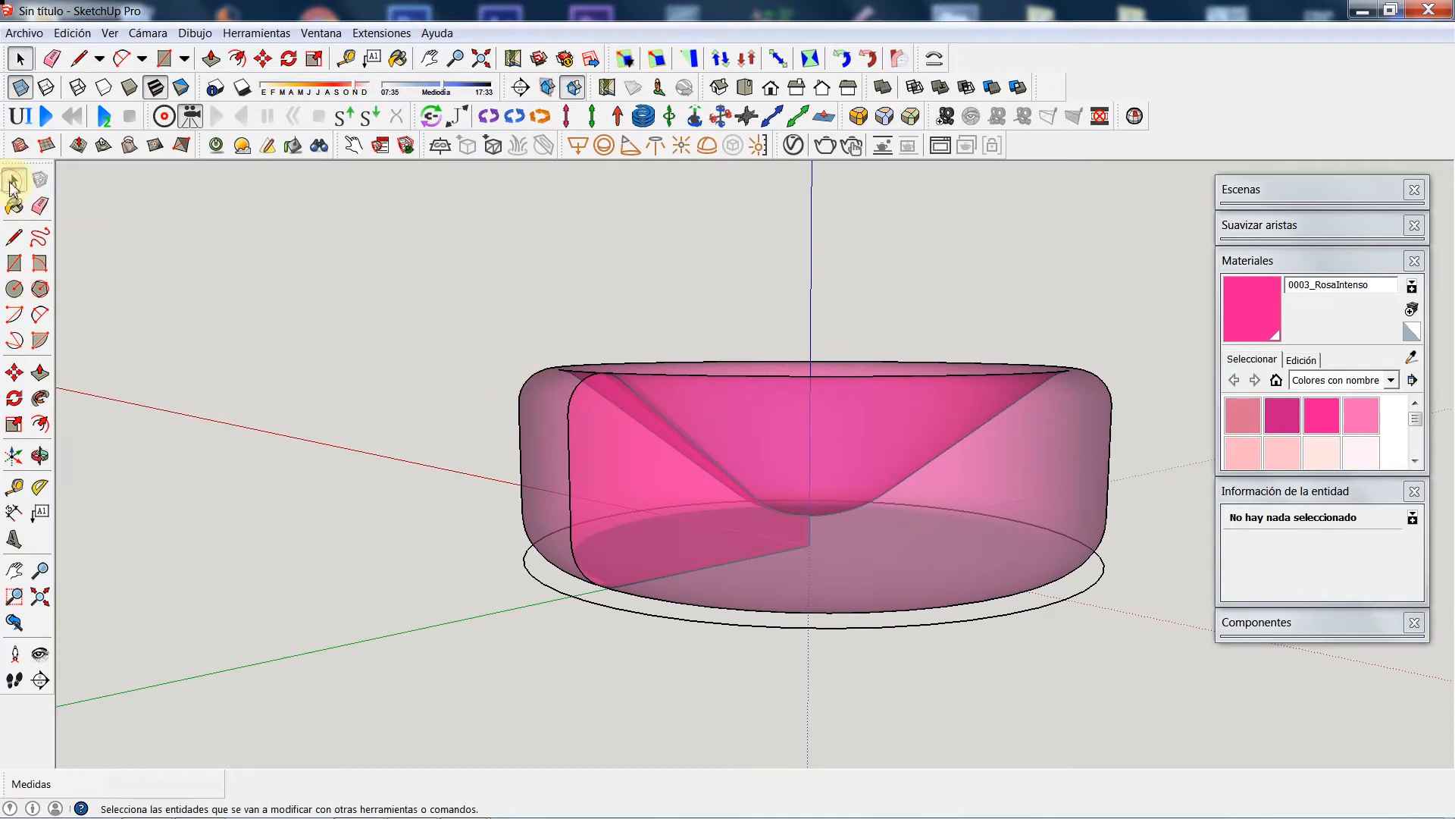
{"action": "left_click", "coordinate": [569, 474]}
{"action": "left_click", "coordinate": [607, 480]}
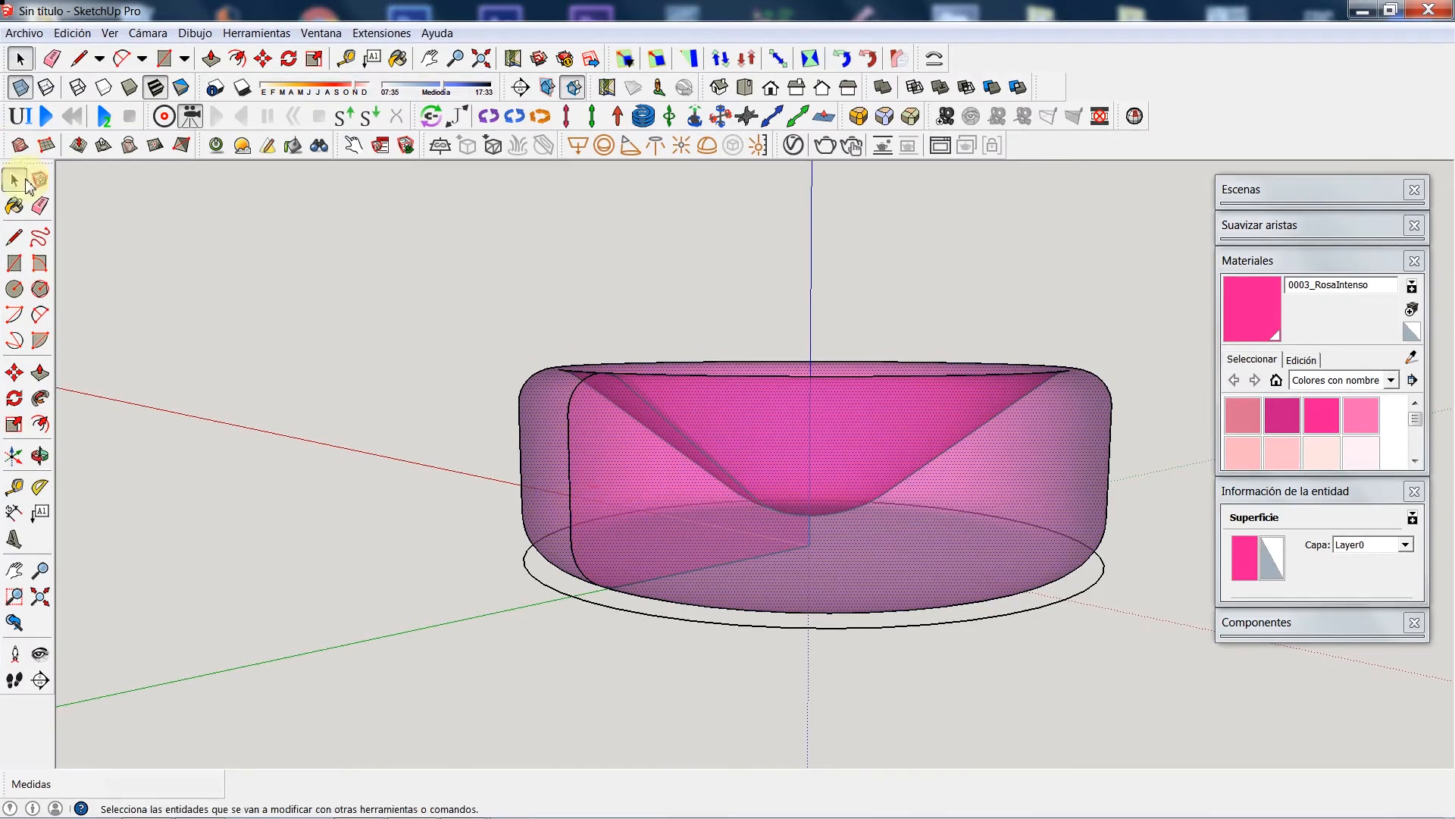
{"action": "left_click", "coordinate": [390, 357]}
{"action": "left_click", "coordinate": [634, 475]}
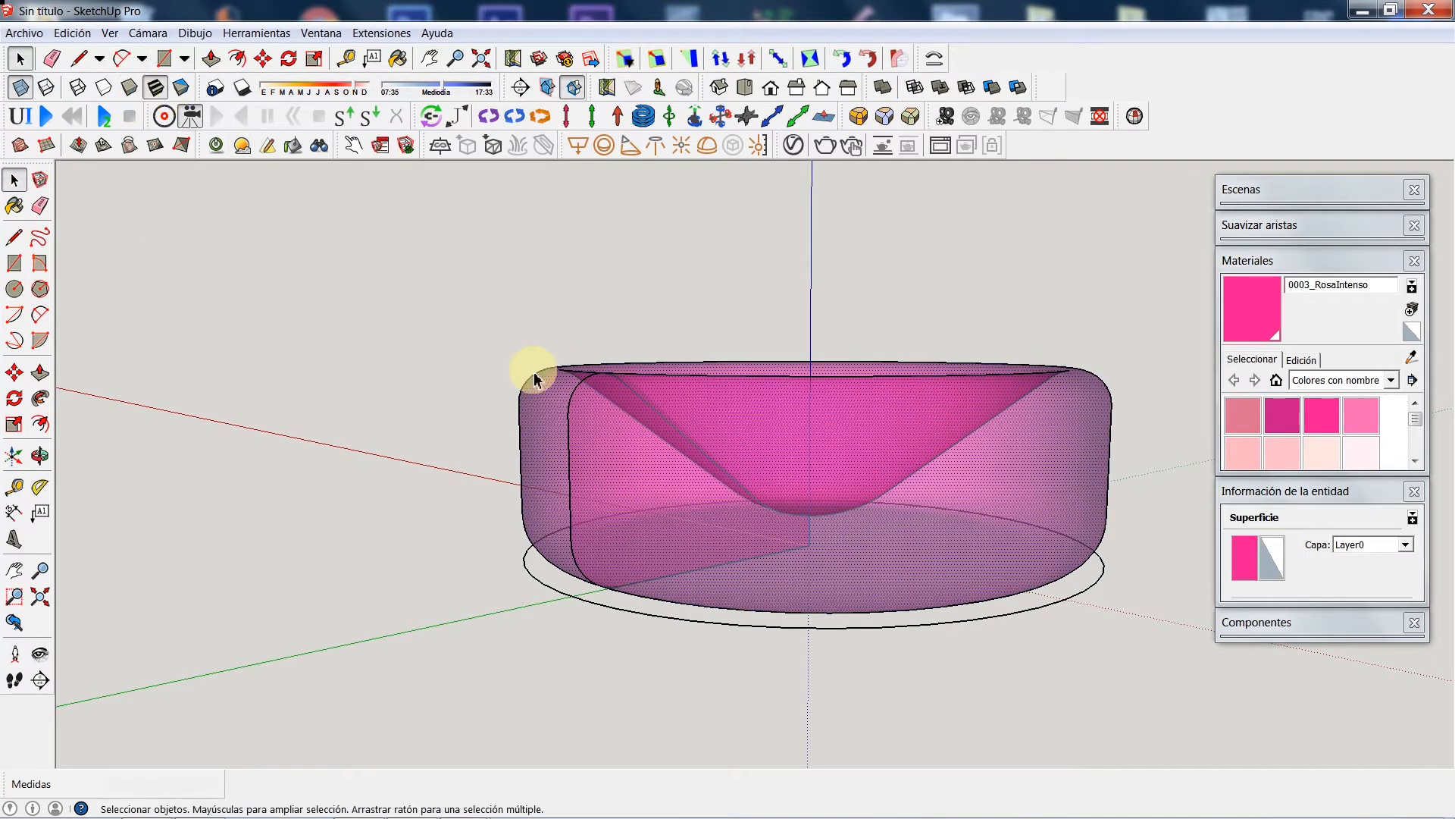
{"action": "right_click", "coordinate": [655, 493]}
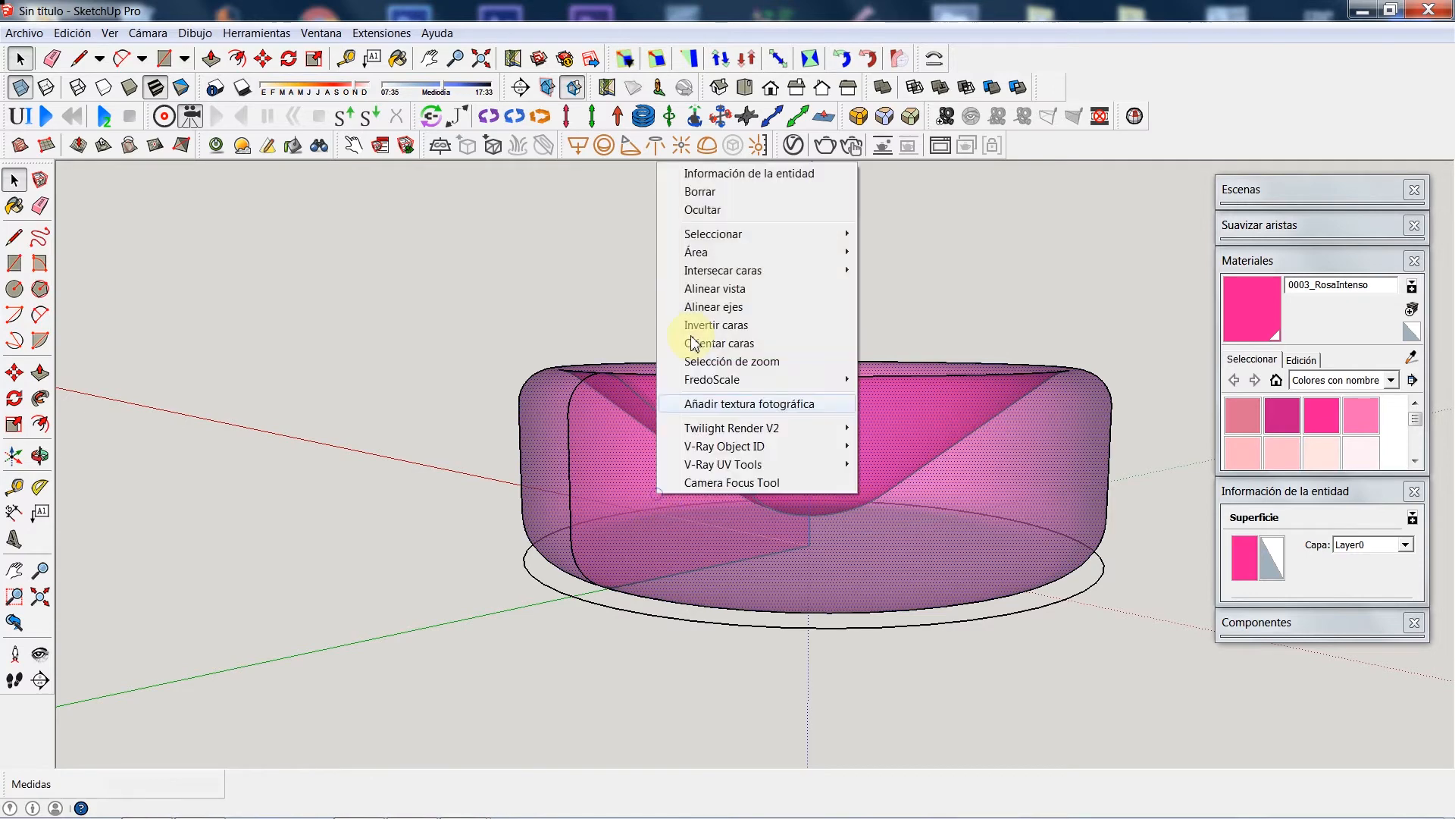
{"action": "left_click", "coordinate": [728, 211]}
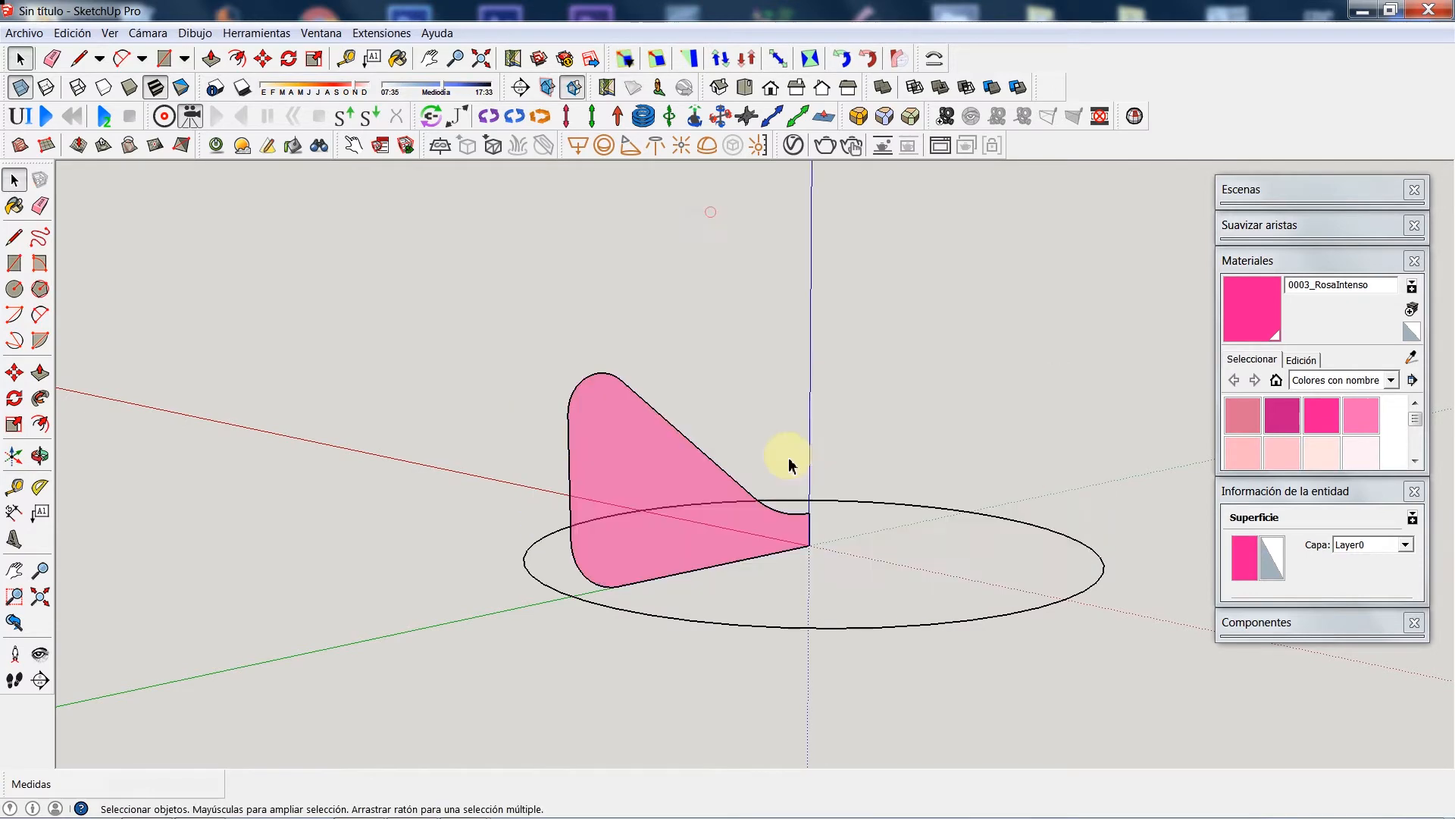
Step: Try selecting the leftover profile face together with its edges, and clear the selection
{"action": "triple_click", "coordinate": [620, 470]}
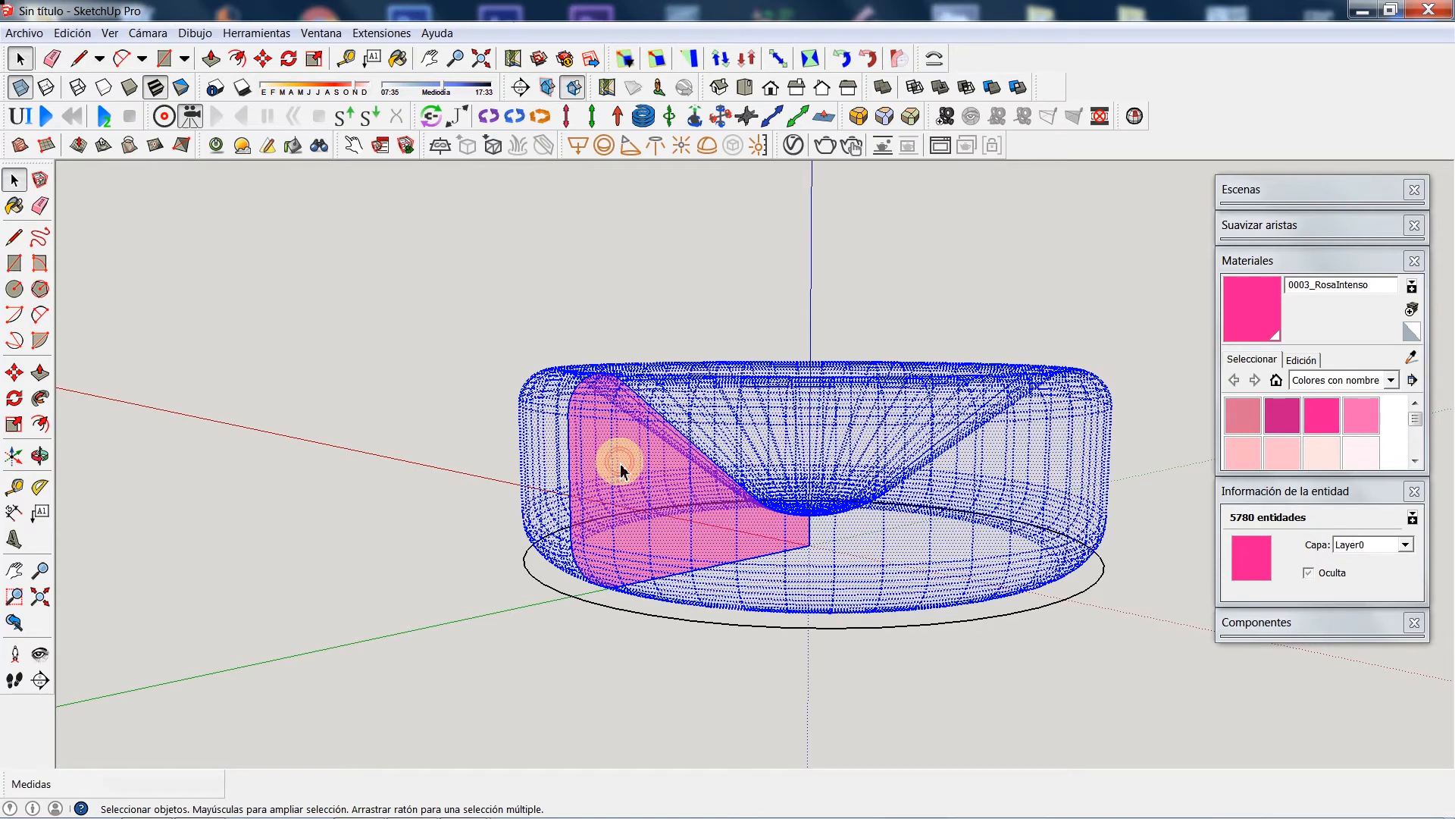
{"action": "left_click", "coordinate": [394, 300]}
{"action": "left_click", "coordinate": [601, 432]}
{"action": "left_click", "coordinate": [569, 447]}
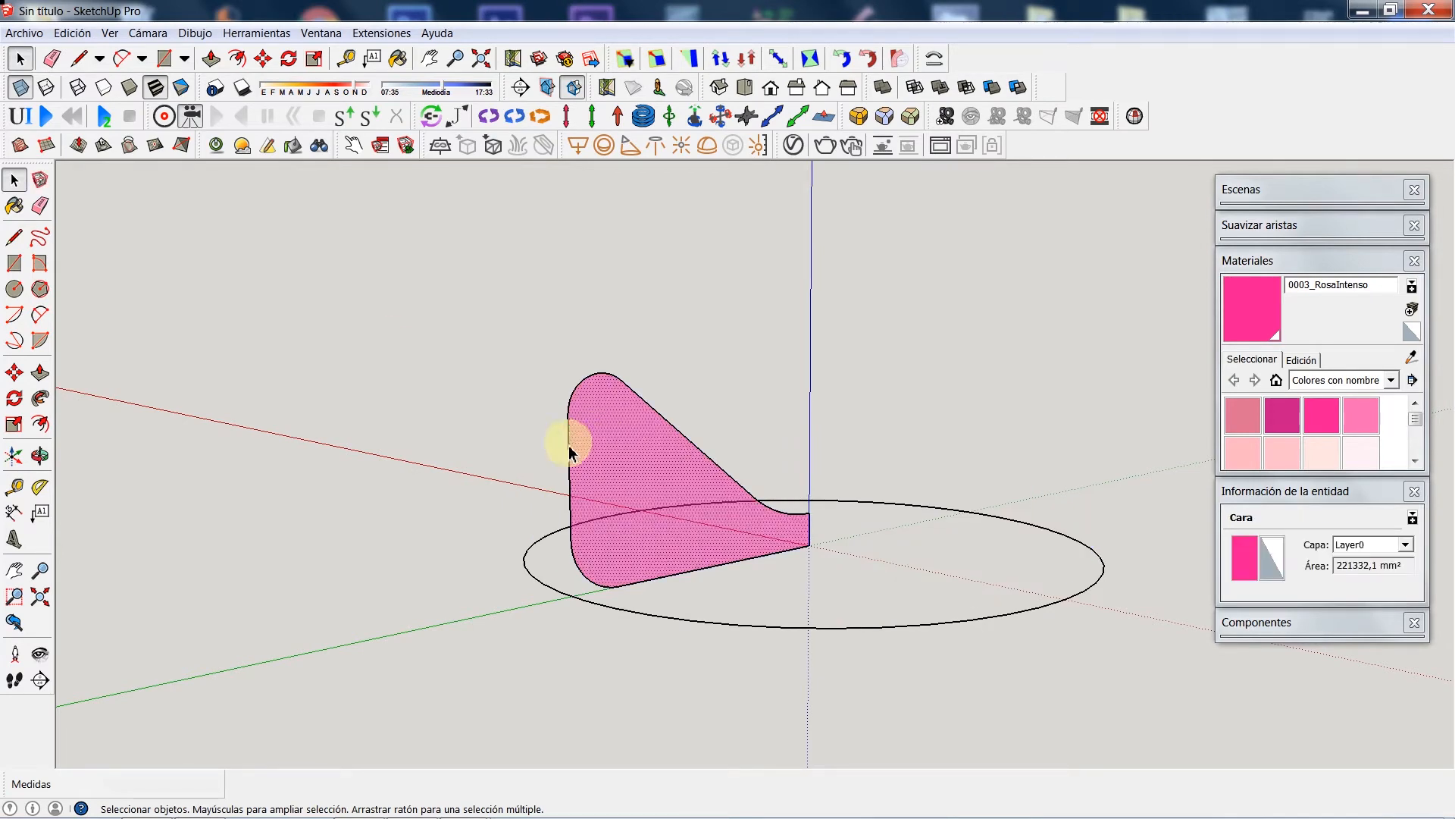
{"action": "left_click", "coordinate": [567, 443], "text": "shift"}
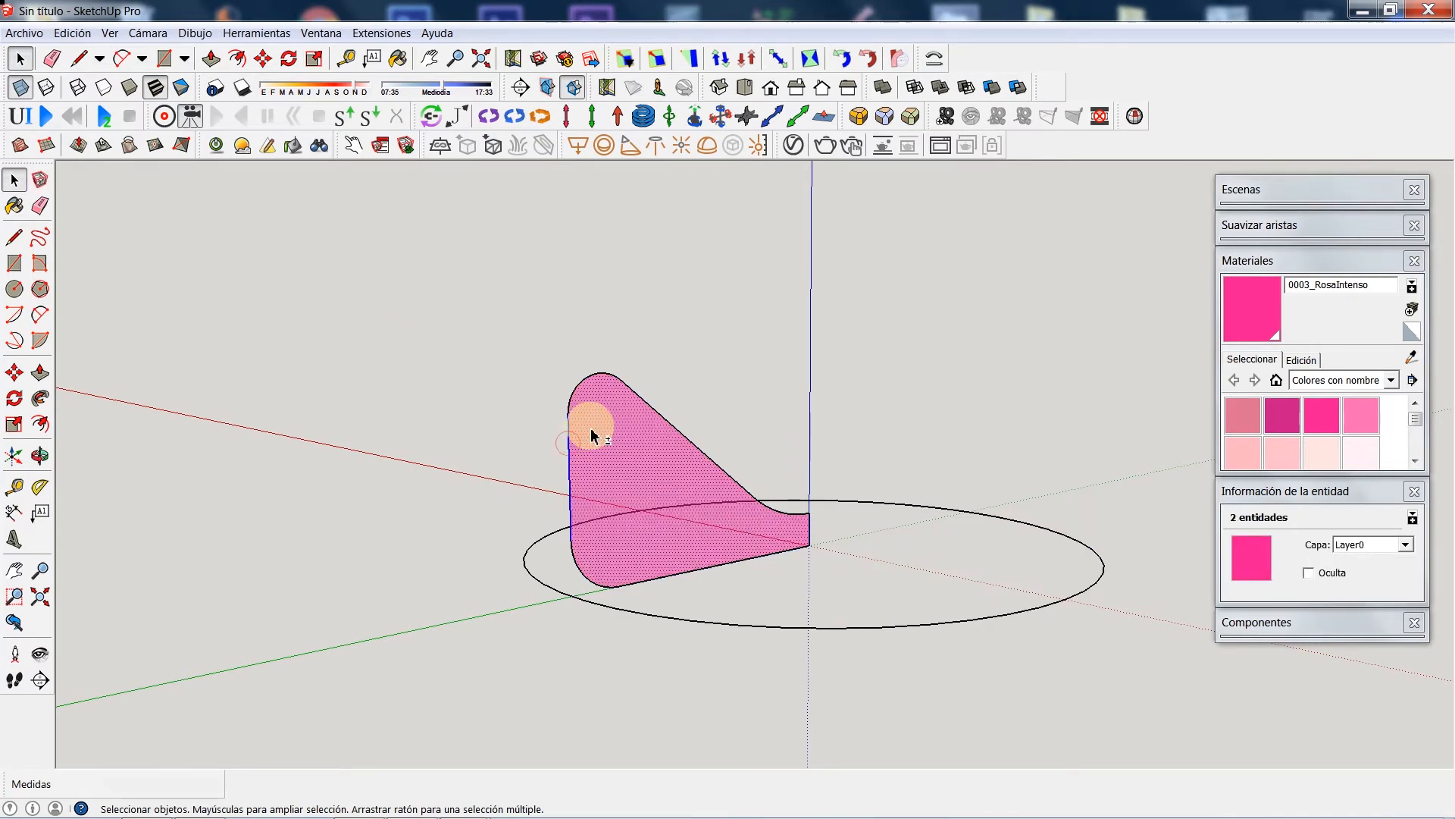
{"action": "triple_click", "coordinate": [591, 434]}
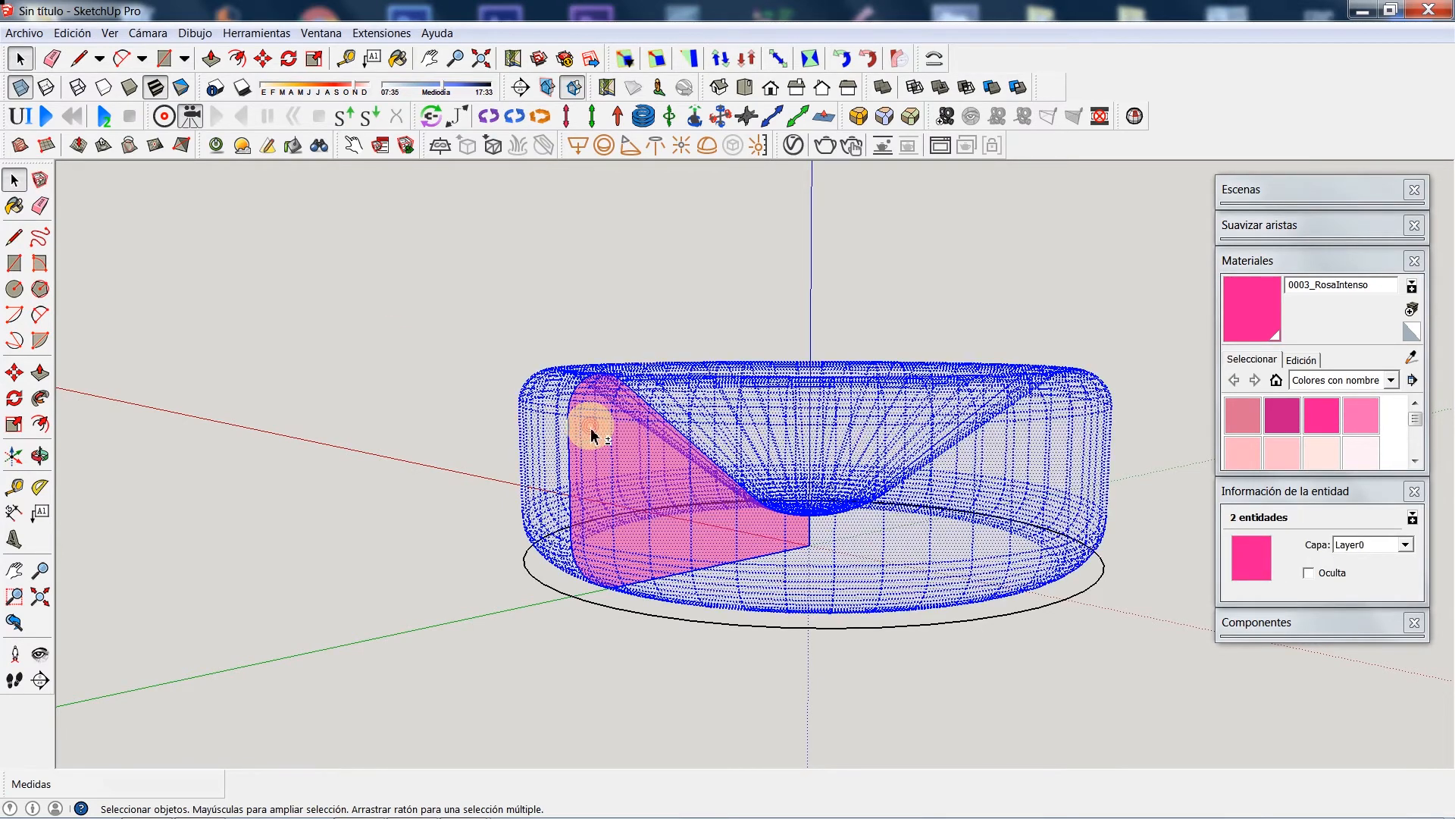
{"action": "left_click", "coordinate": [505, 294]}
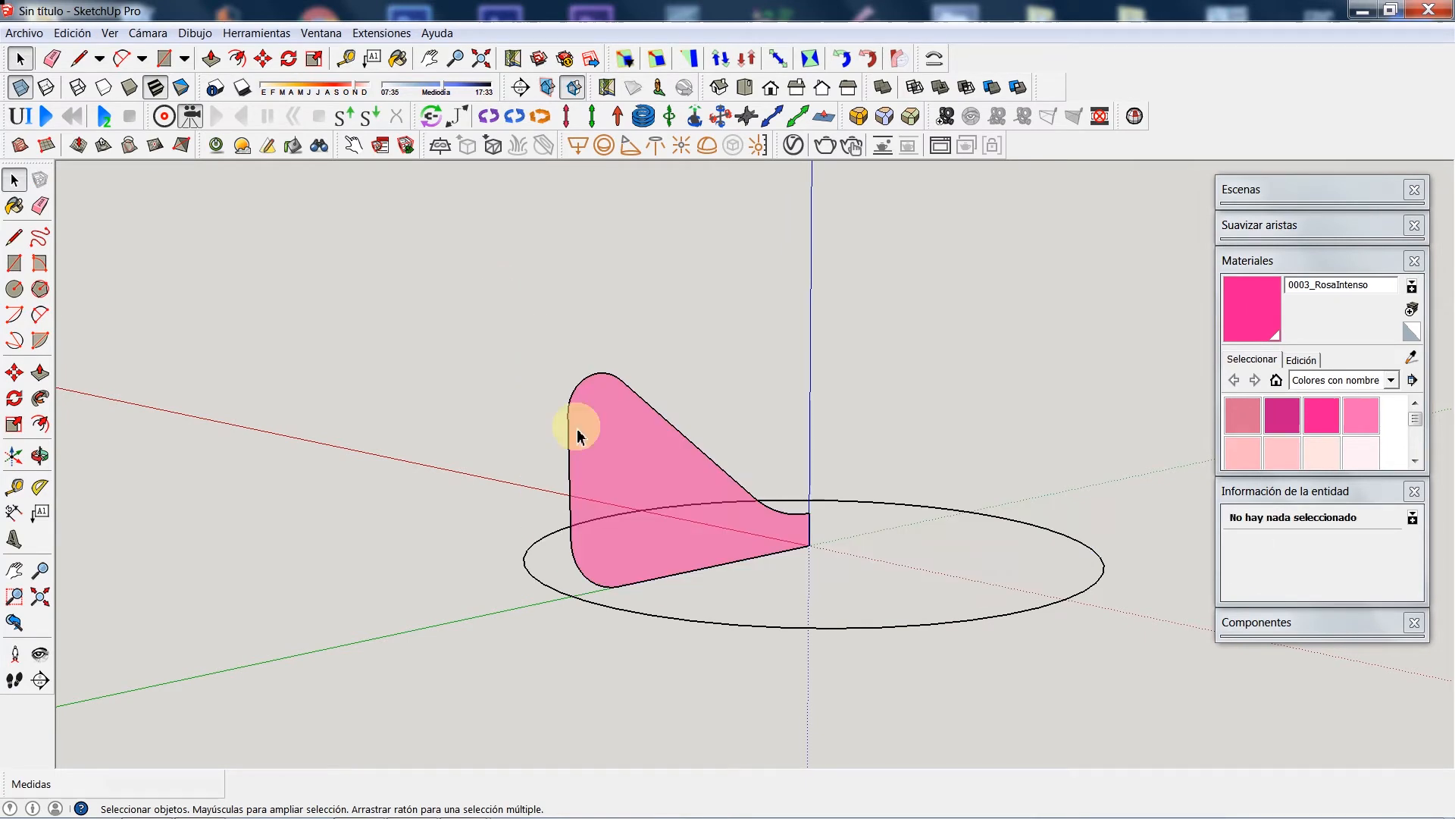
Step: Delete the leftover profile face, its outline and the path circle together
{"action": "scroll", "coordinate": [577, 436], "scroll_direction": "down", "scroll_amount": 4}
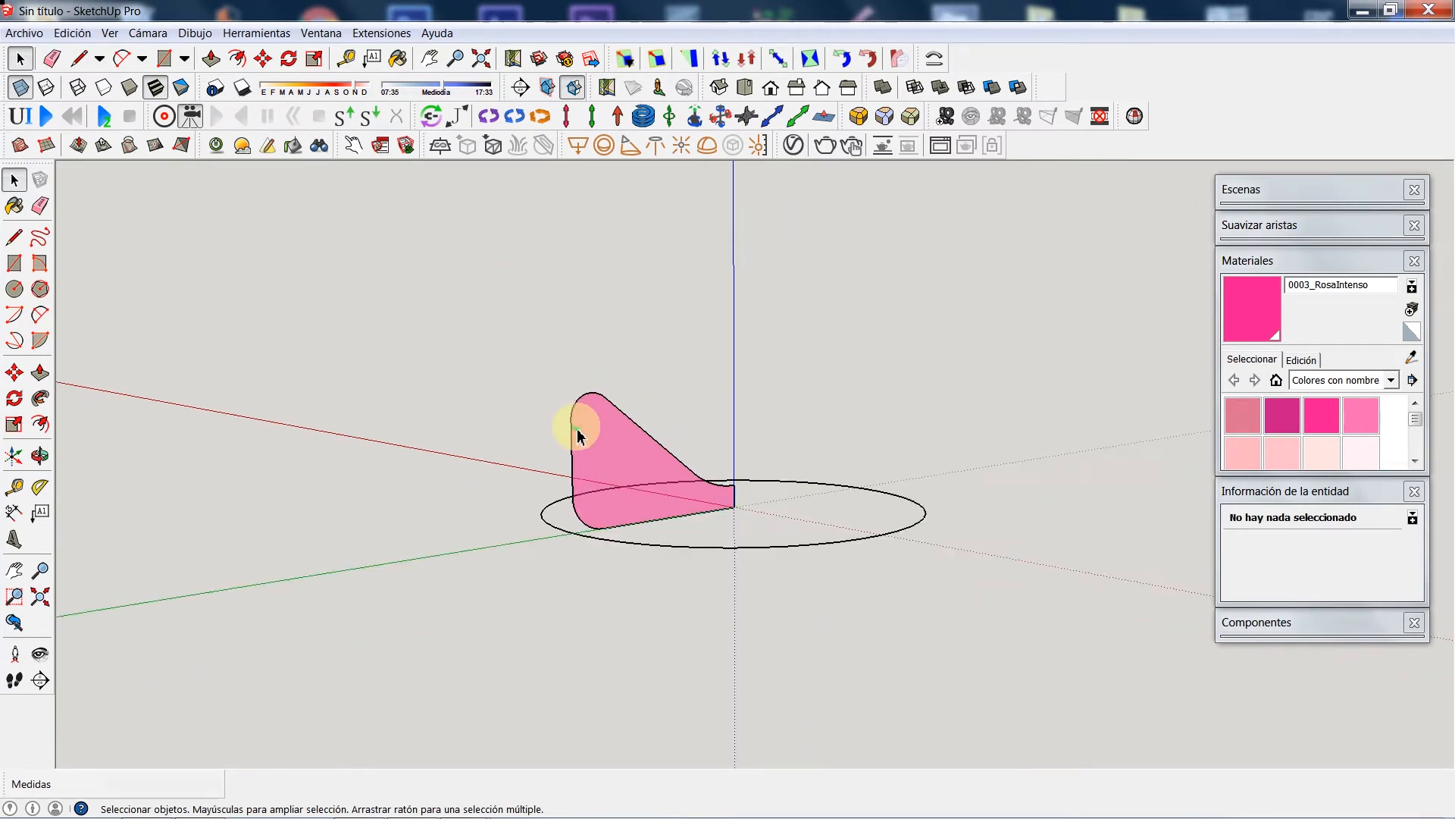
{"action": "left_click_drag", "start_coordinate": [530, 374], "coordinate": [912, 592]}
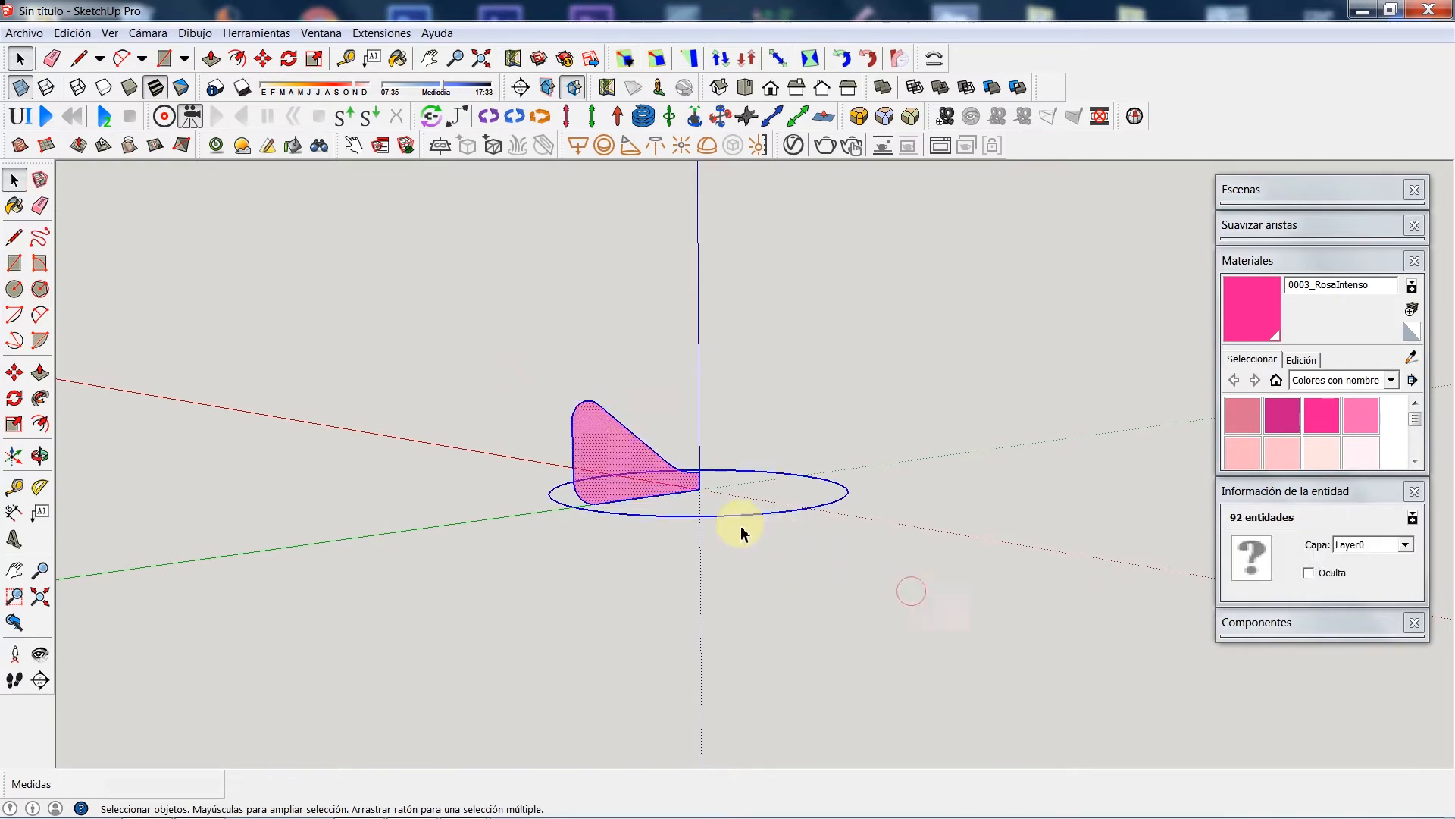
{"action": "key", "text": "Delete"}
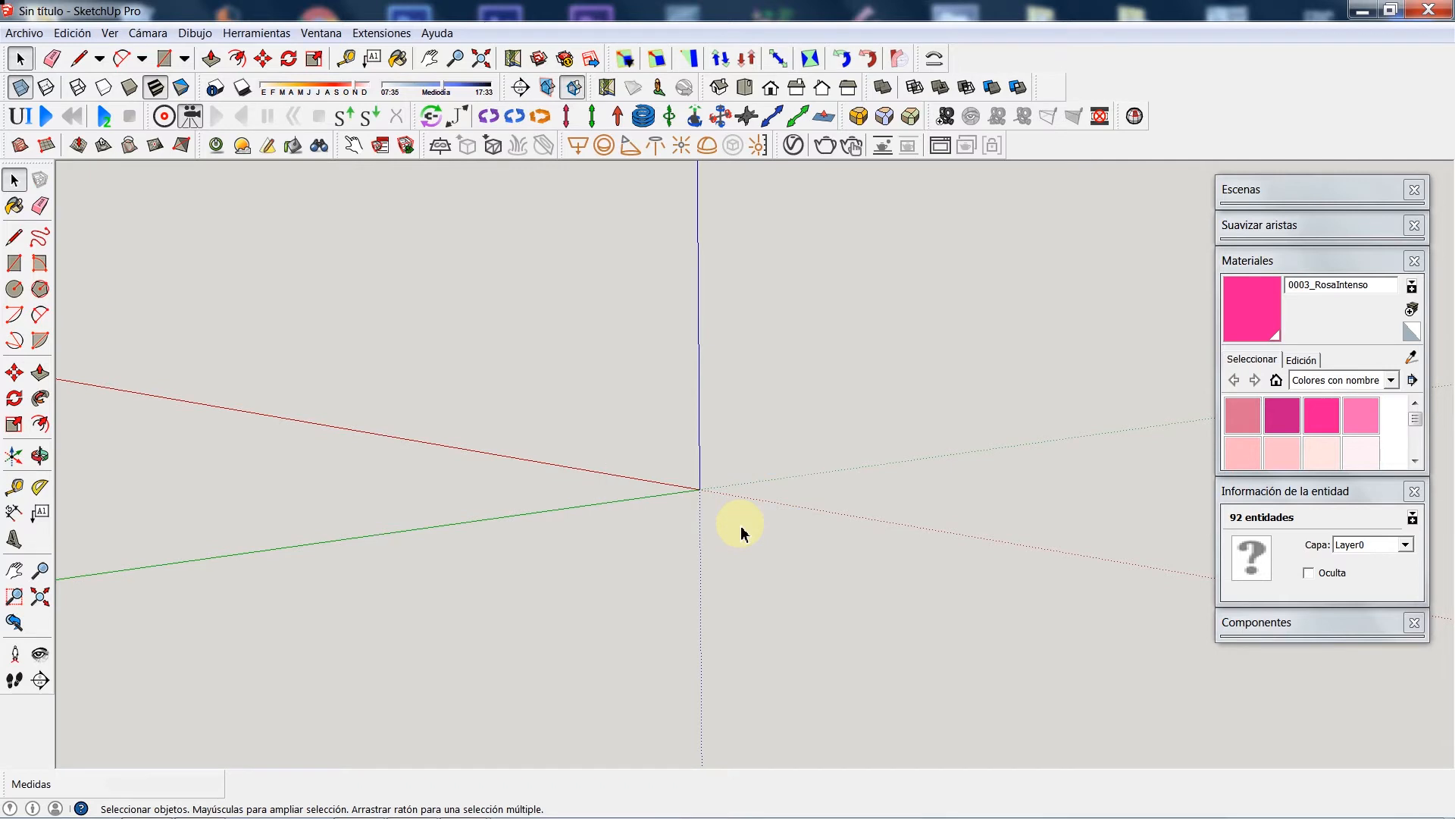
Step: Unhide all hidden geometry and turn off X-ray display
{"action": "left_click", "coordinate": [81, 35]}
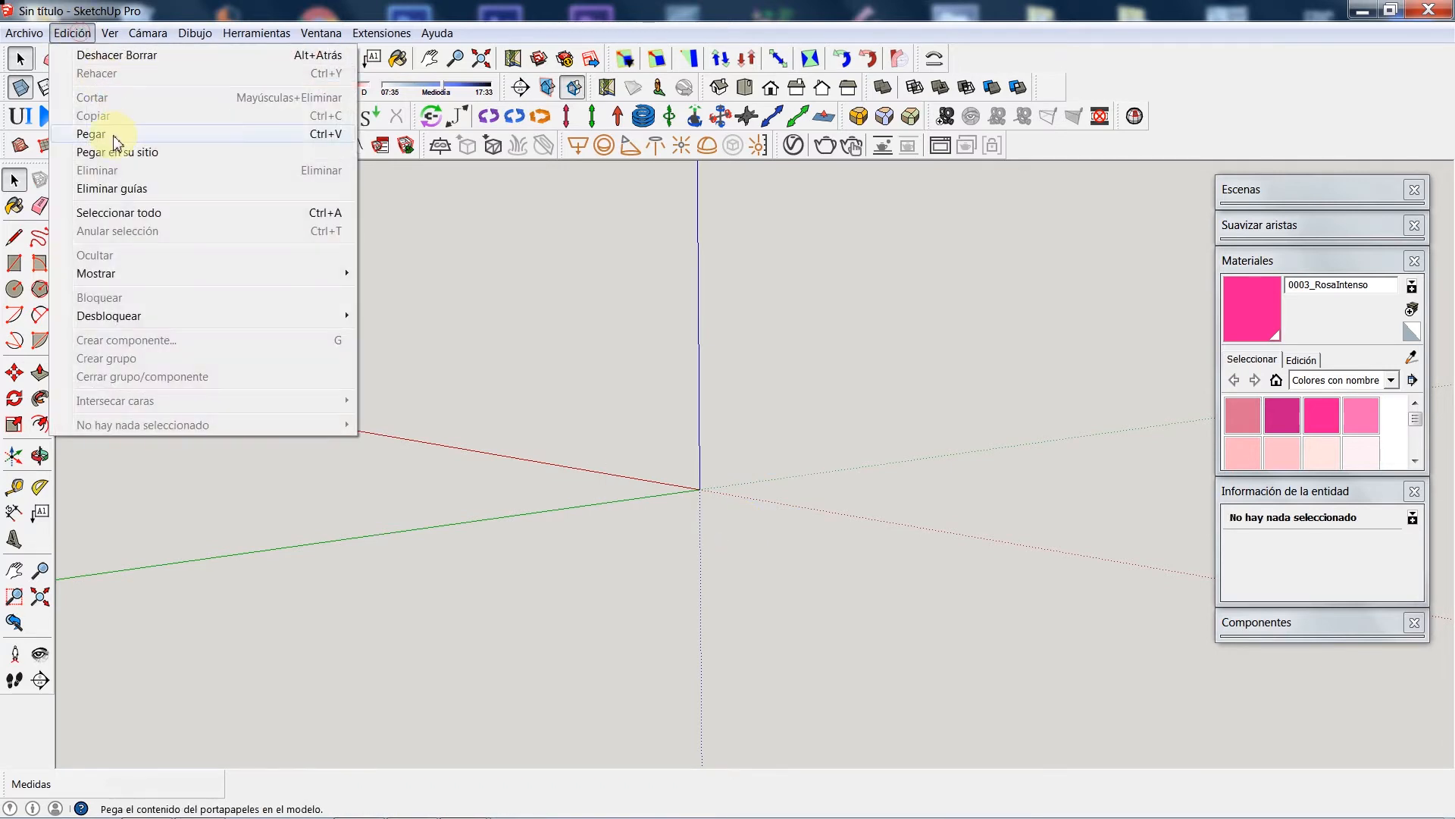
{"action": "mouse_move", "coordinate": [325, 277]}
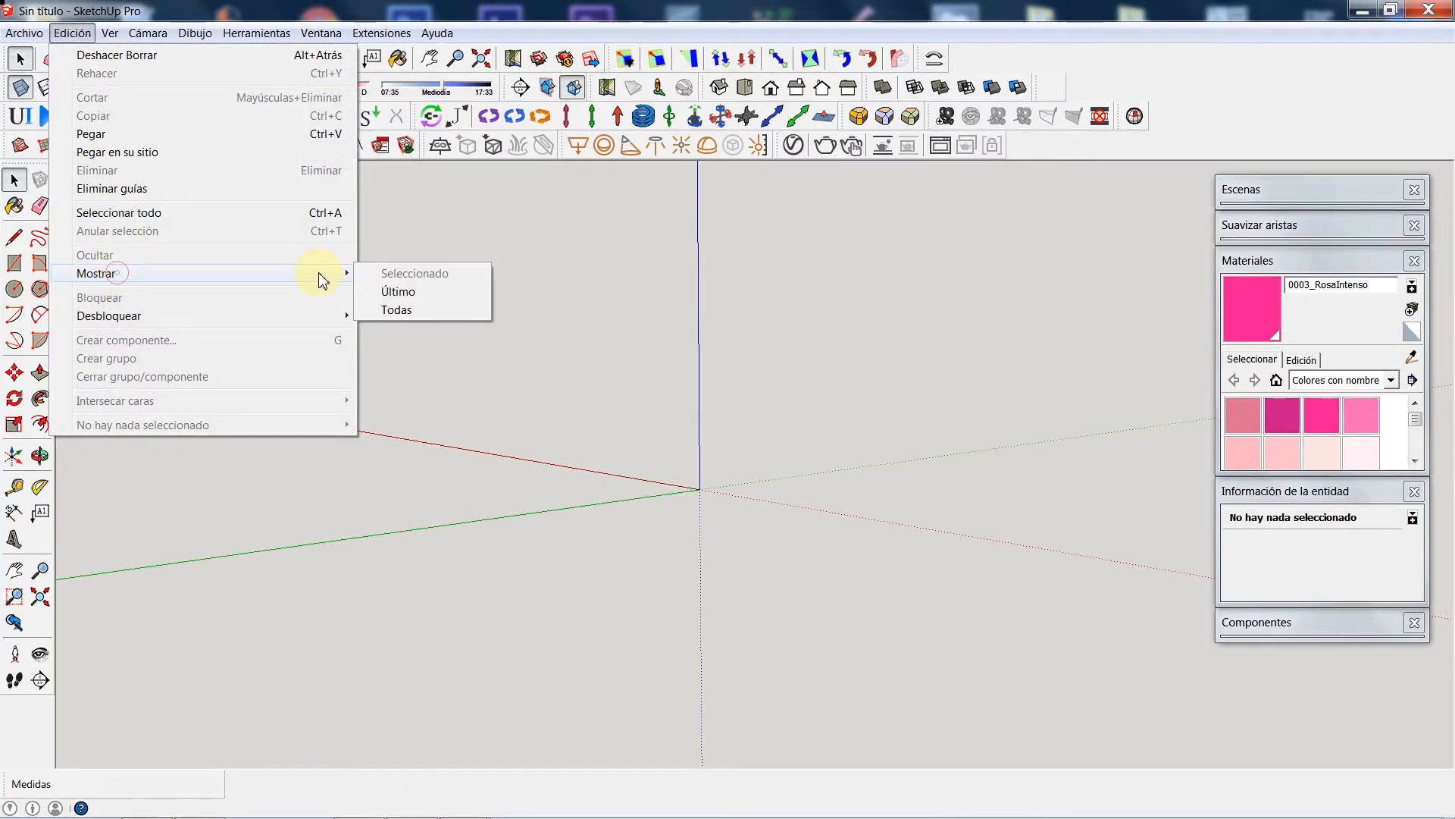
{"action": "left_click", "coordinate": [396, 309]}
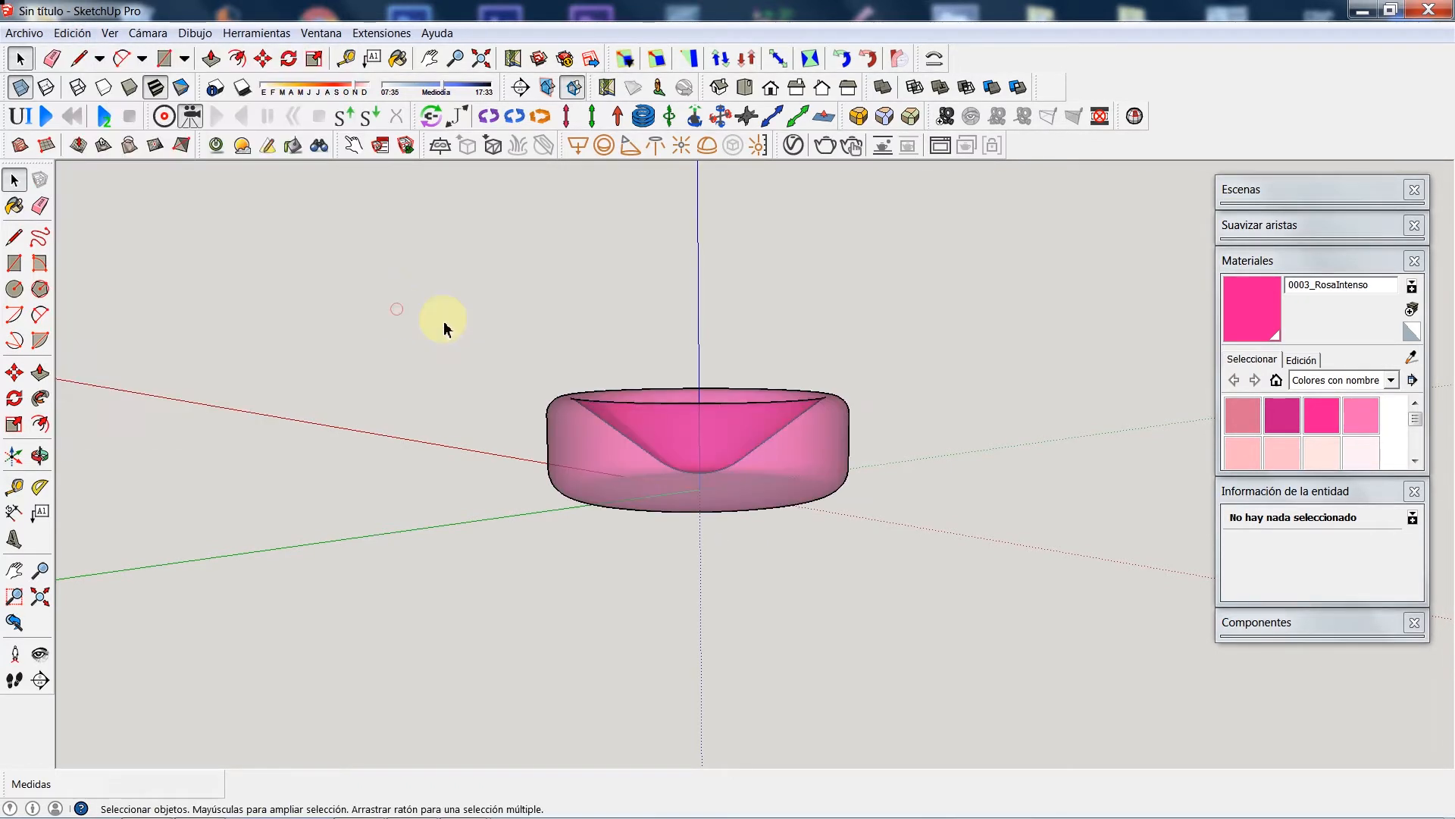
{"action": "left_click", "coordinate": [39, 455]}
{"action": "left_click_drag", "start_coordinate": [659, 474], "coordinate": [1013, 474]}
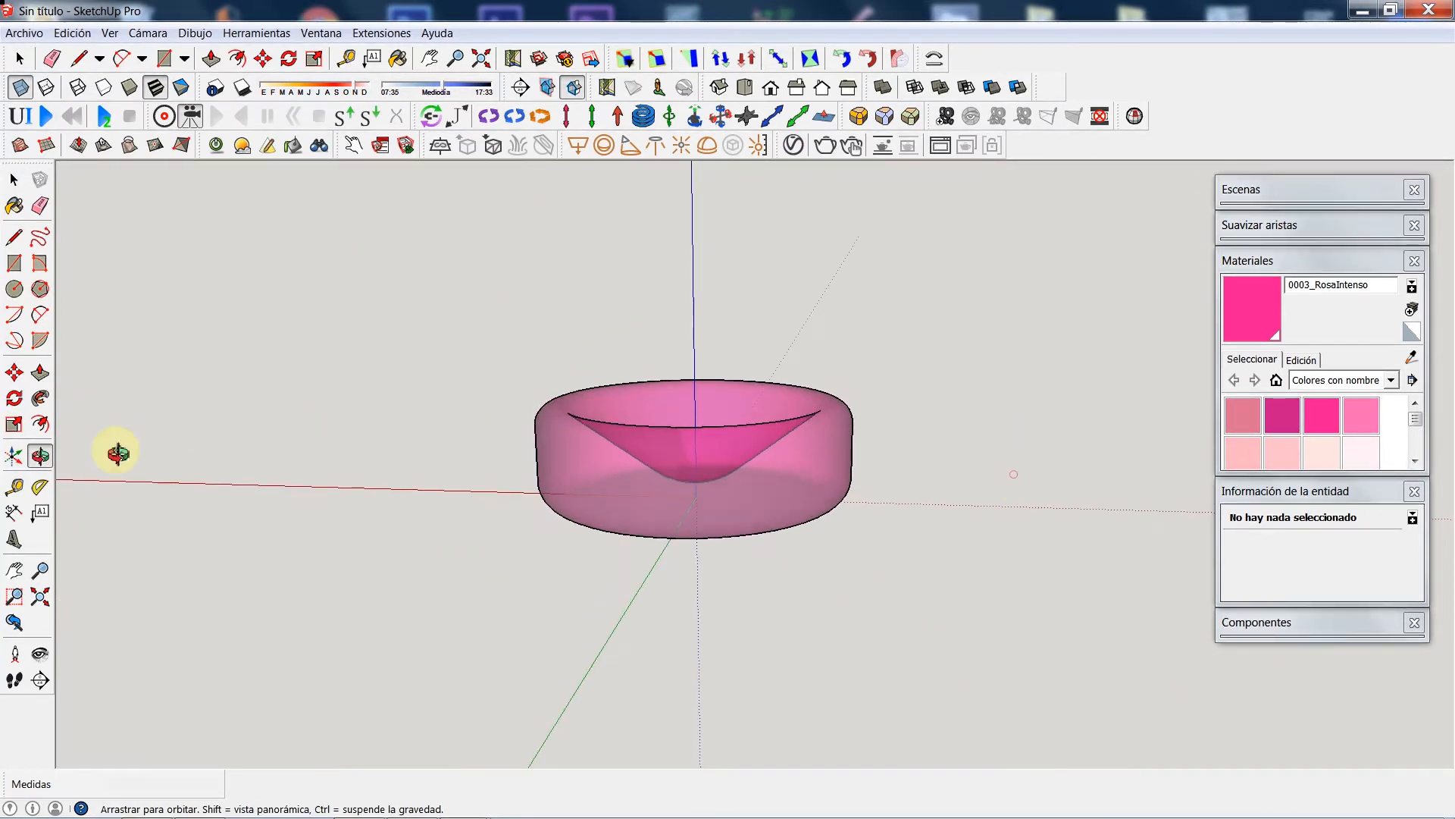
{"action": "left_click", "coordinate": [14, 180]}
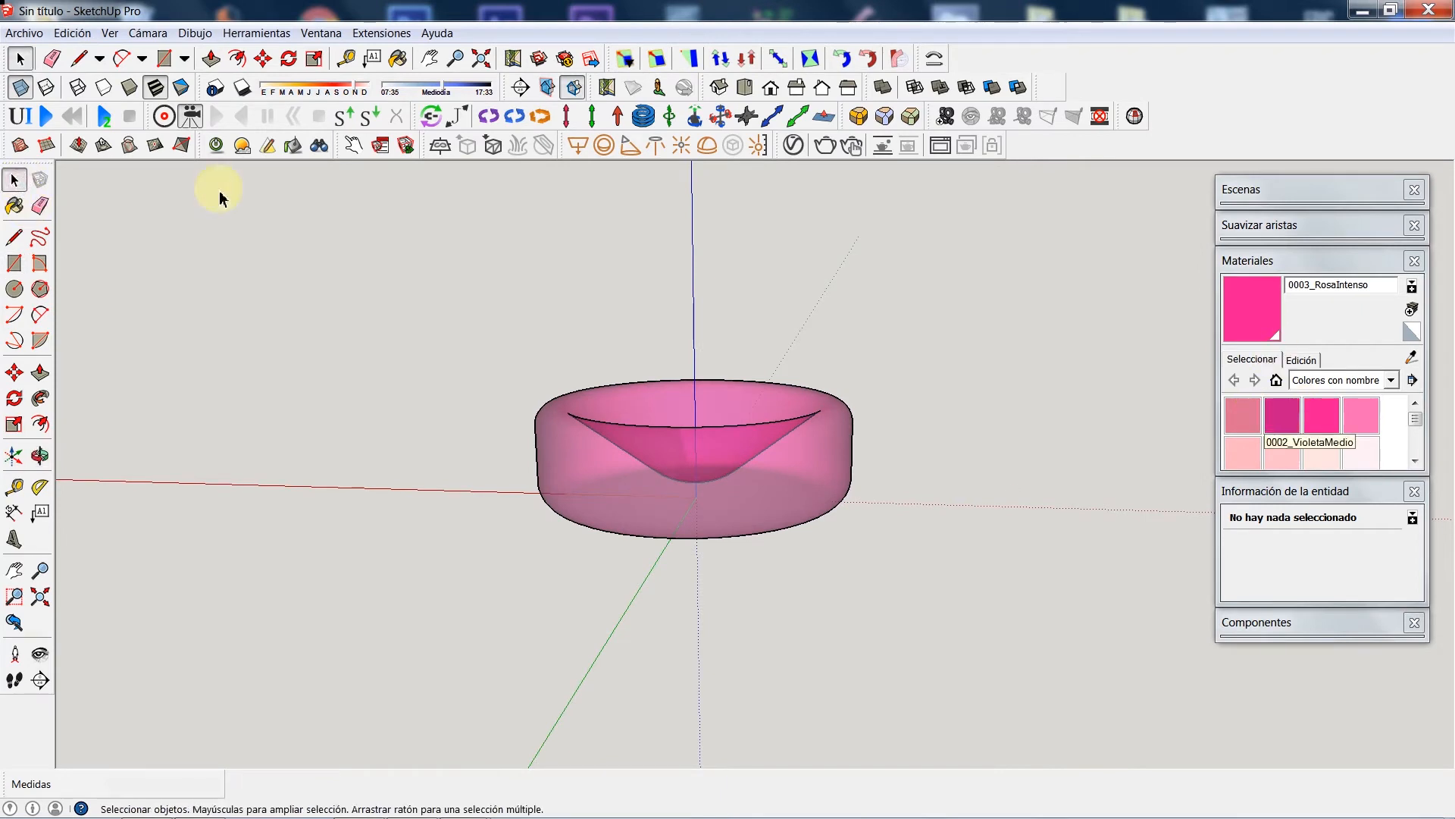
{"action": "left_click", "coordinate": [20, 87]}
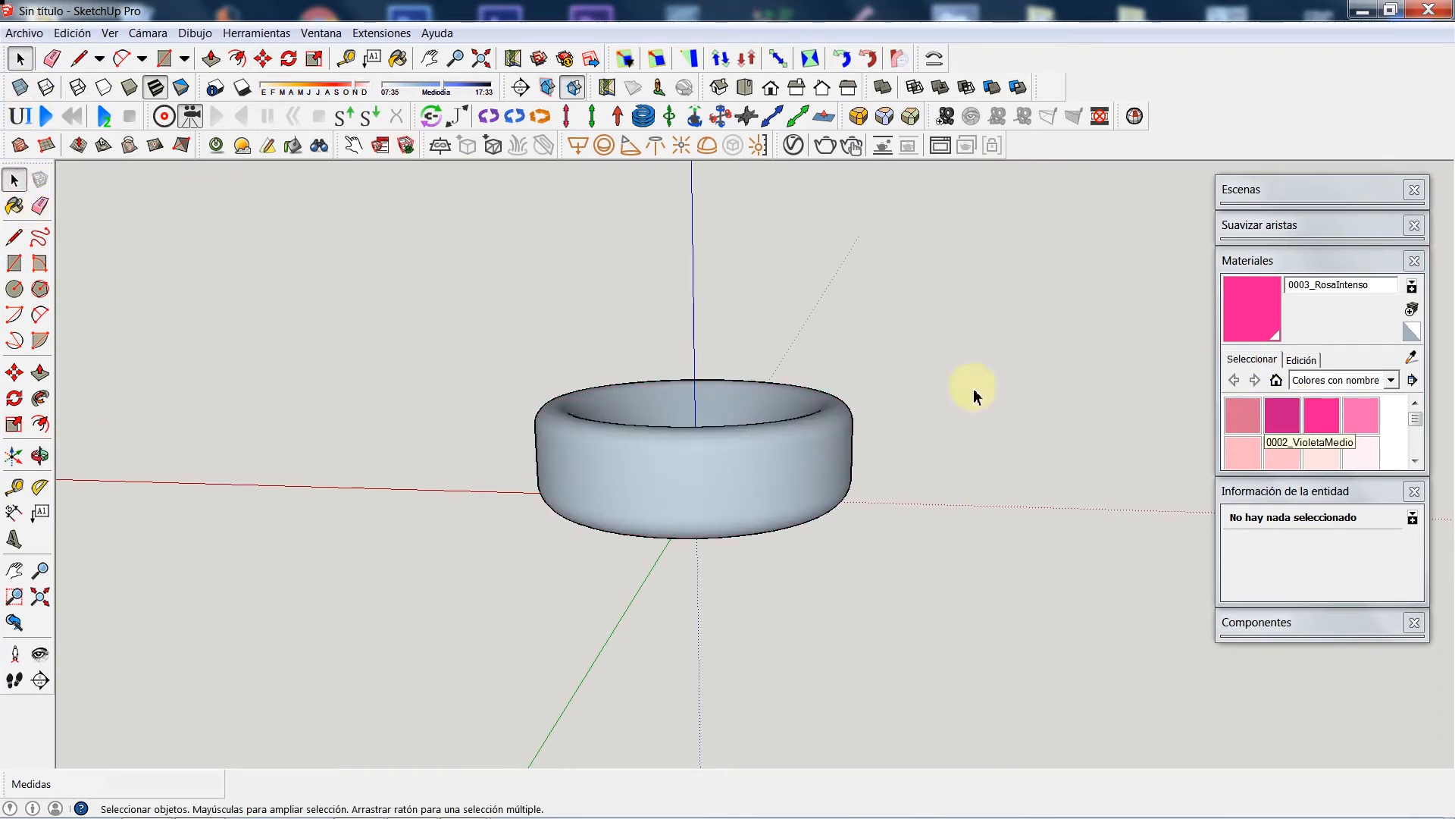
Step: Select the whole swept form and paint its outer surface with the material 0003_RosaIntenso
{"action": "triple_click", "coordinate": [704, 413]}
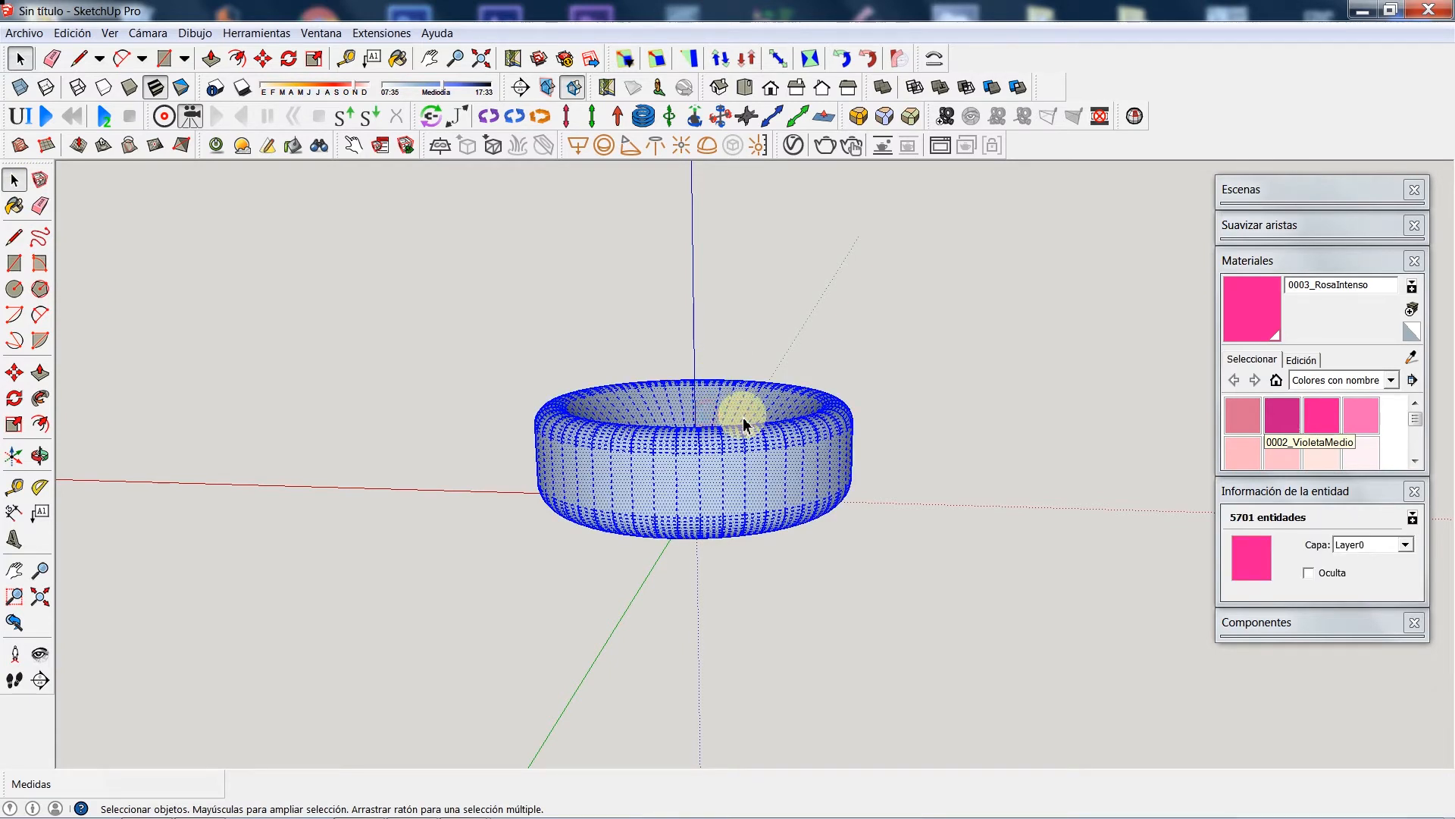
{"action": "left_click", "coordinate": [743, 422]}
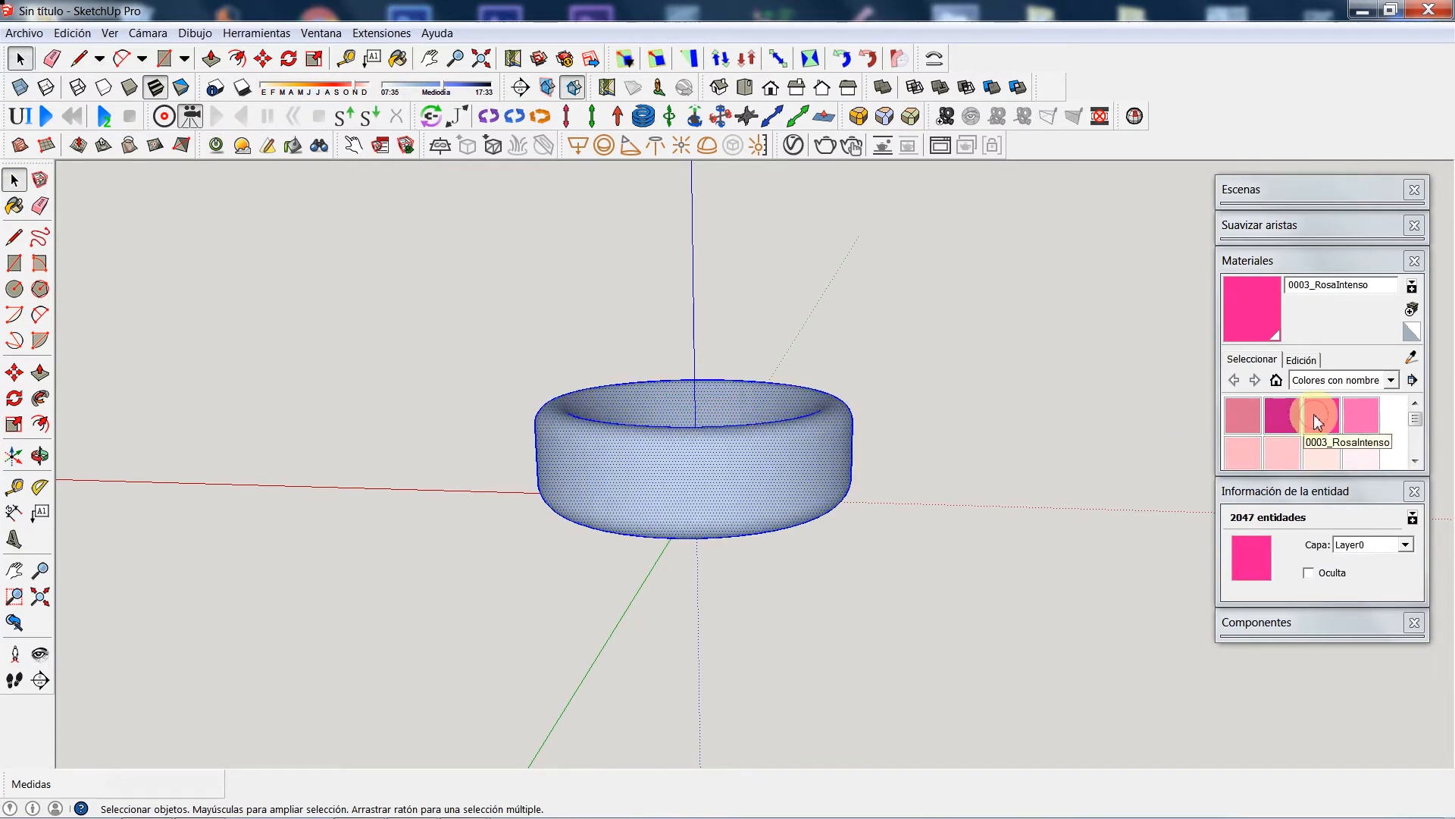
{"action": "left_click", "coordinate": [1317, 422]}
{"action": "left_click", "coordinate": [750, 425]}
{"action": "left_click", "coordinate": [39, 457]}
{"action": "left_click_drag", "start_coordinate": [728, 520], "coordinate": [341, 422]}
{"action": "left_click", "coordinate": [13, 180]}
{"action": "left_click", "coordinate": [573, 329]}
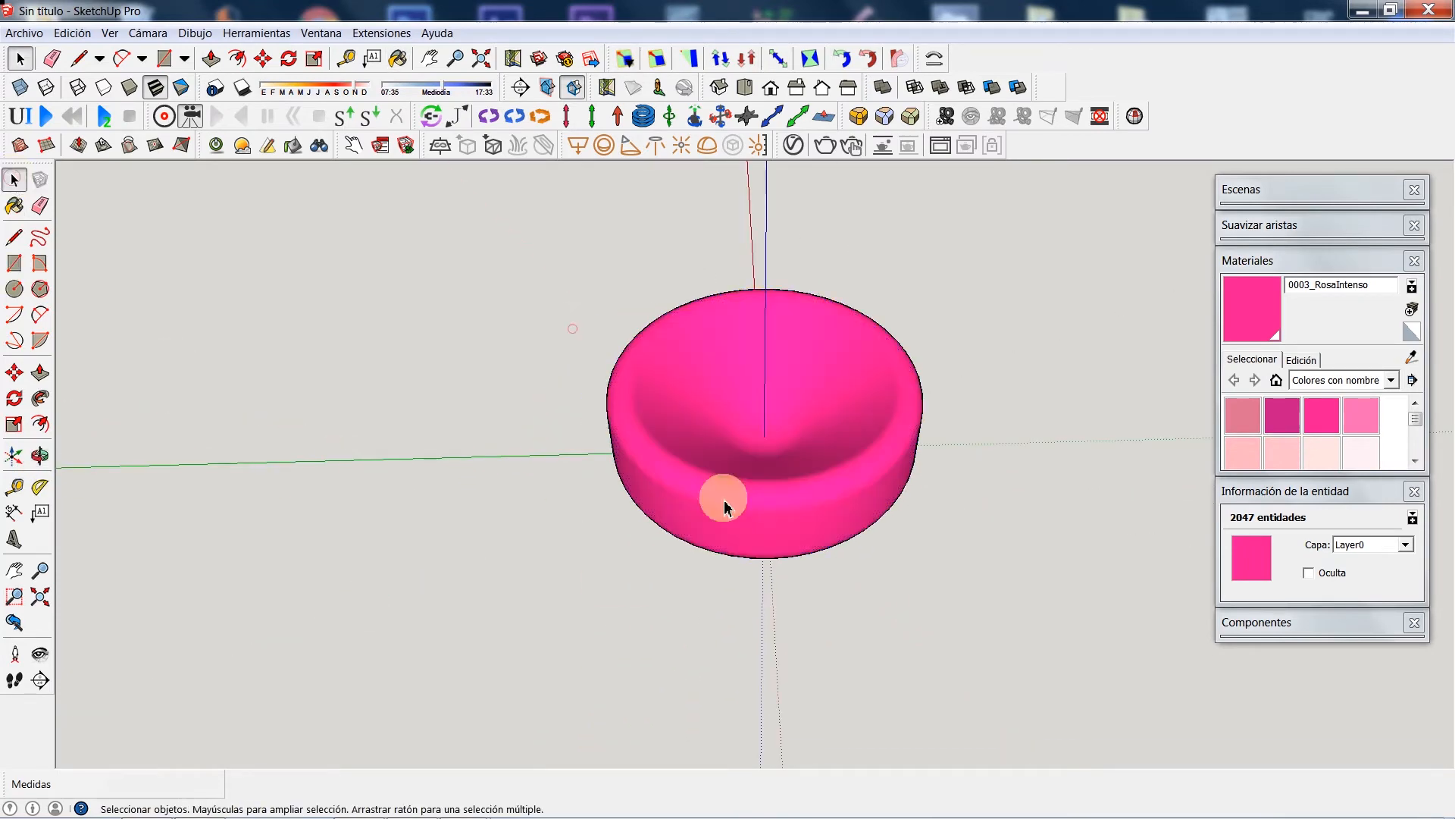
{"action": "left_click", "coordinate": [39, 456]}
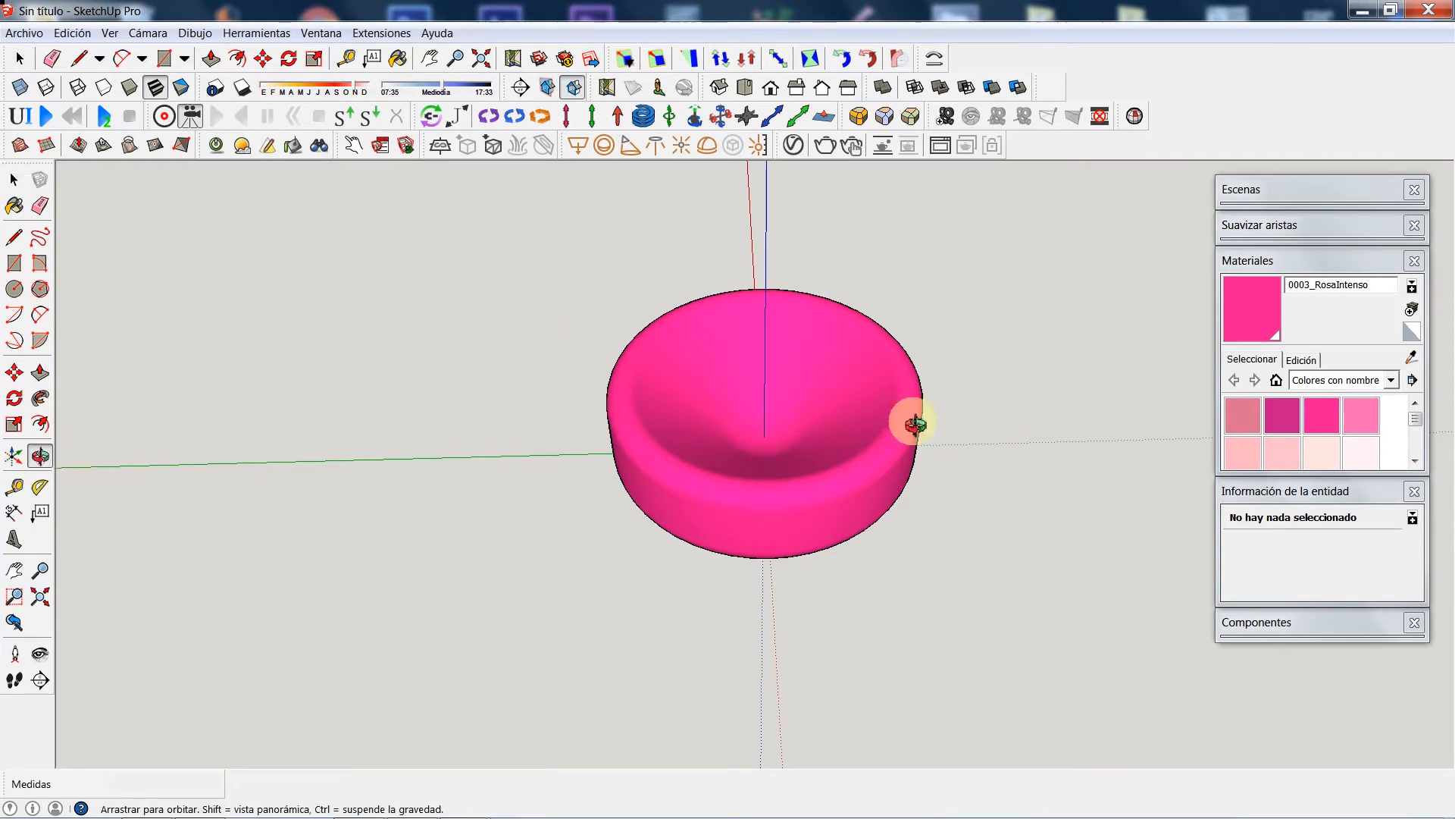
Step: Examine the pink form from the side and from above, including its rounded rim and sunken centre
{"action": "scroll", "coordinate": [786, 396], "scroll_direction": "up", "scroll_amount": 5}
{"action": "left_click_drag", "start_coordinate": [786, 396], "coordinate": [608, 402]}
{"action": "scroll", "coordinate": [608, 402], "scroll_direction": "down", "scroll_amount": 8}
{"action": "left_click_drag", "start_coordinate": [788, 438], "coordinate": [981, 640]}
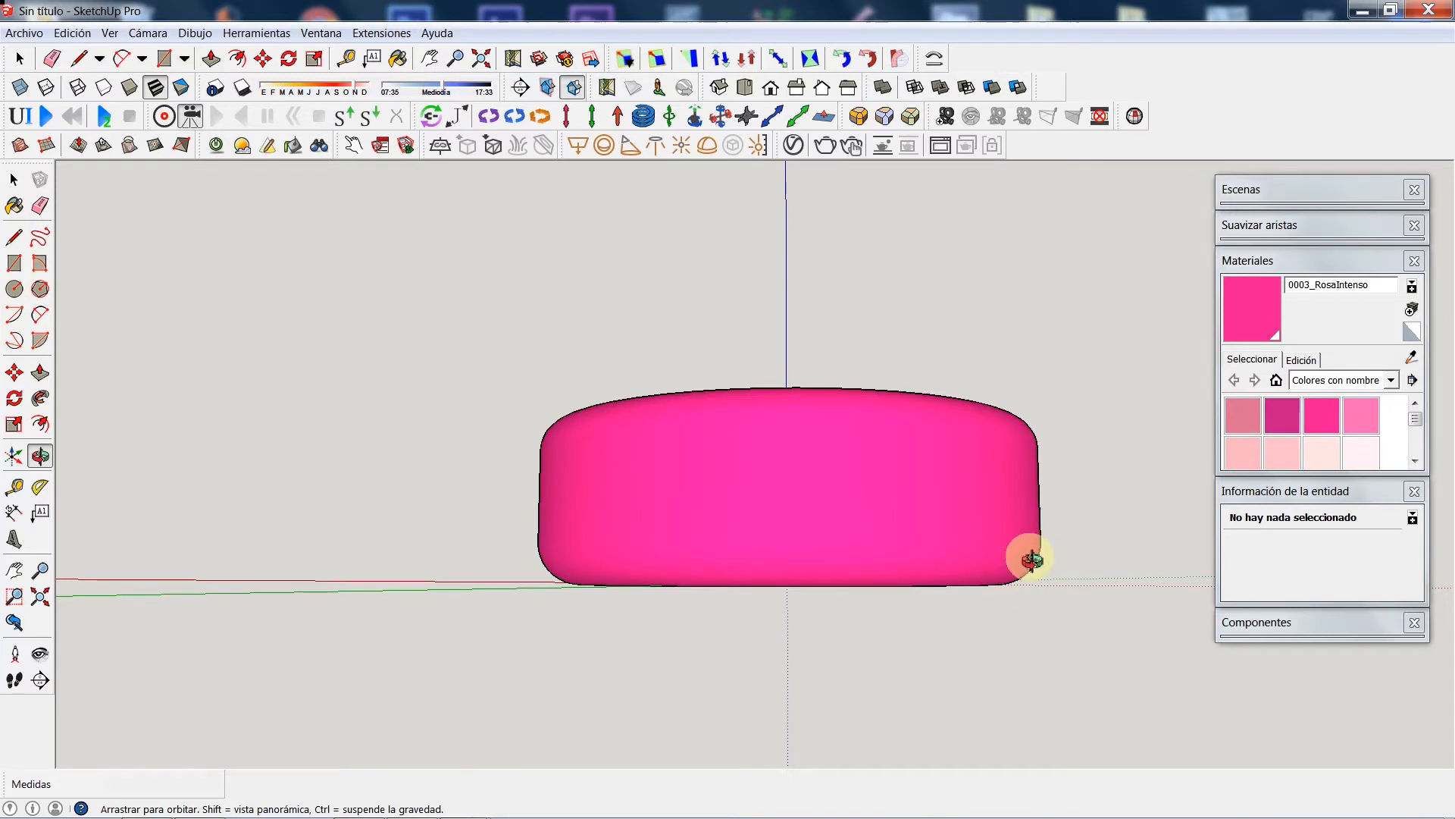
{"action": "left_click_drag", "start_coordinate": [841, 493], "coordinate": [602, 585]}
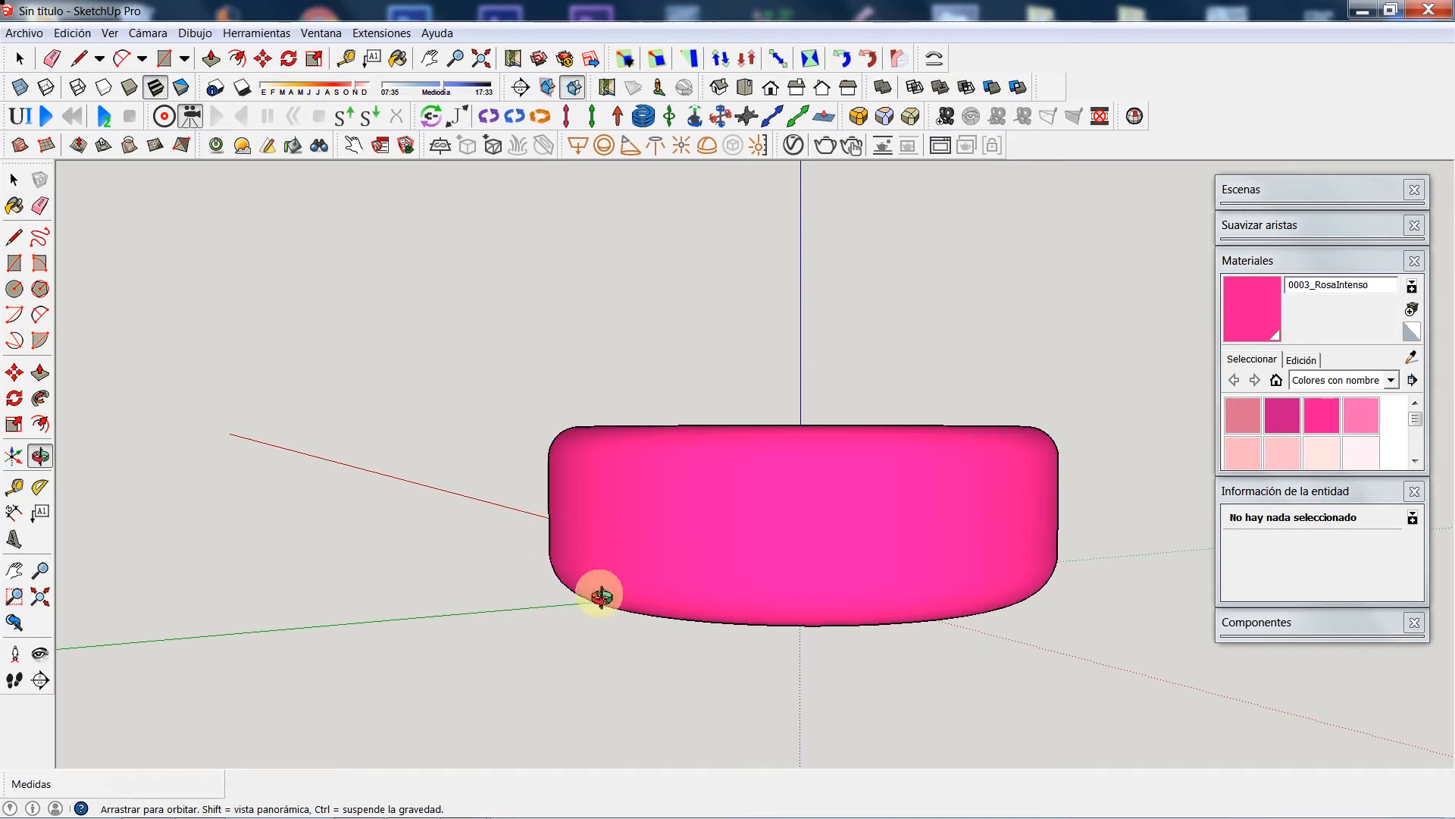
{"action": "left_click_drag", "start_coordinate": [627, 468], "coordinate": [942, 627]}
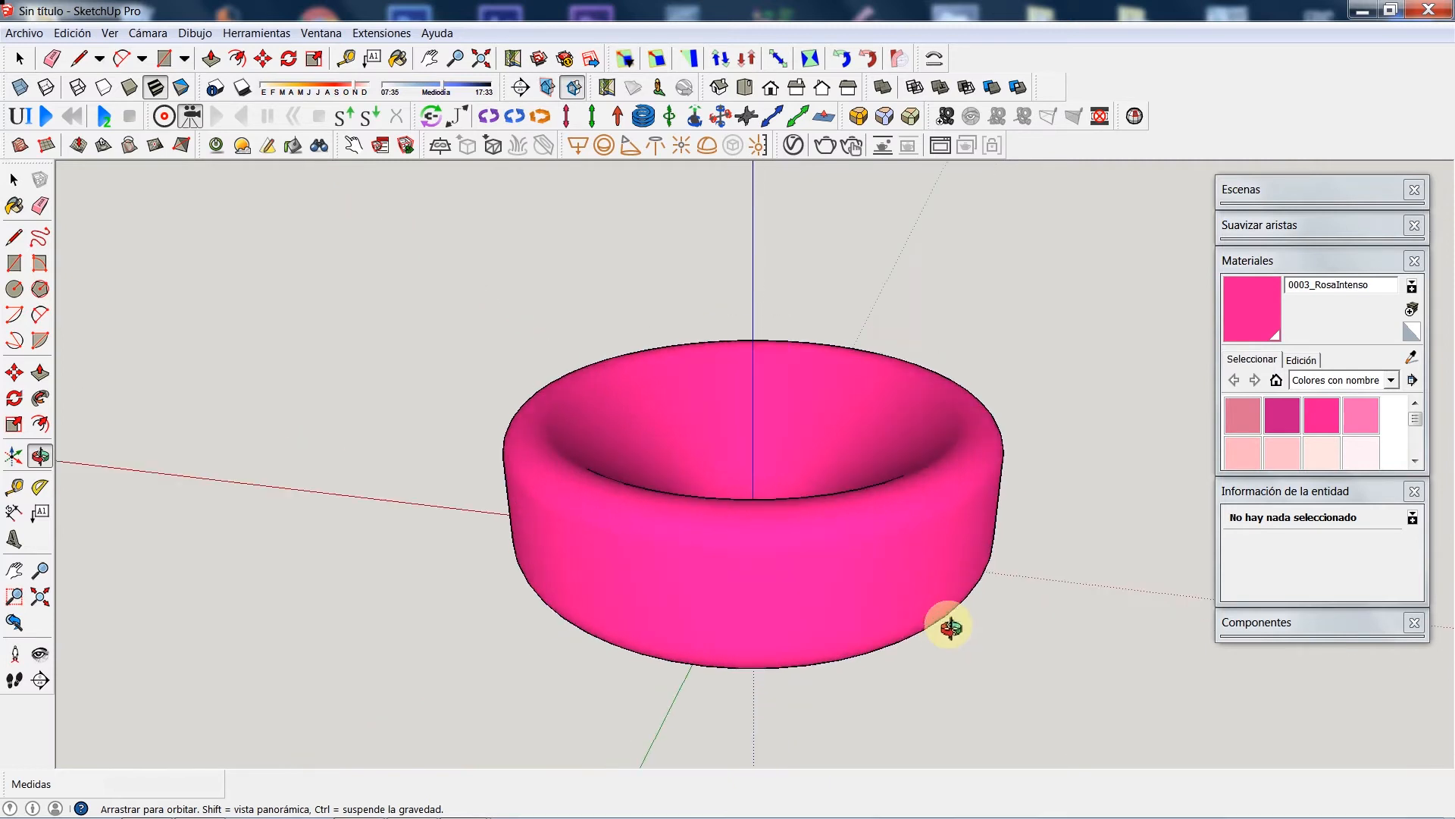
{"action": "left_click_drag", "start_coordinate": [650, 480], "coordinate": [545, 589]}
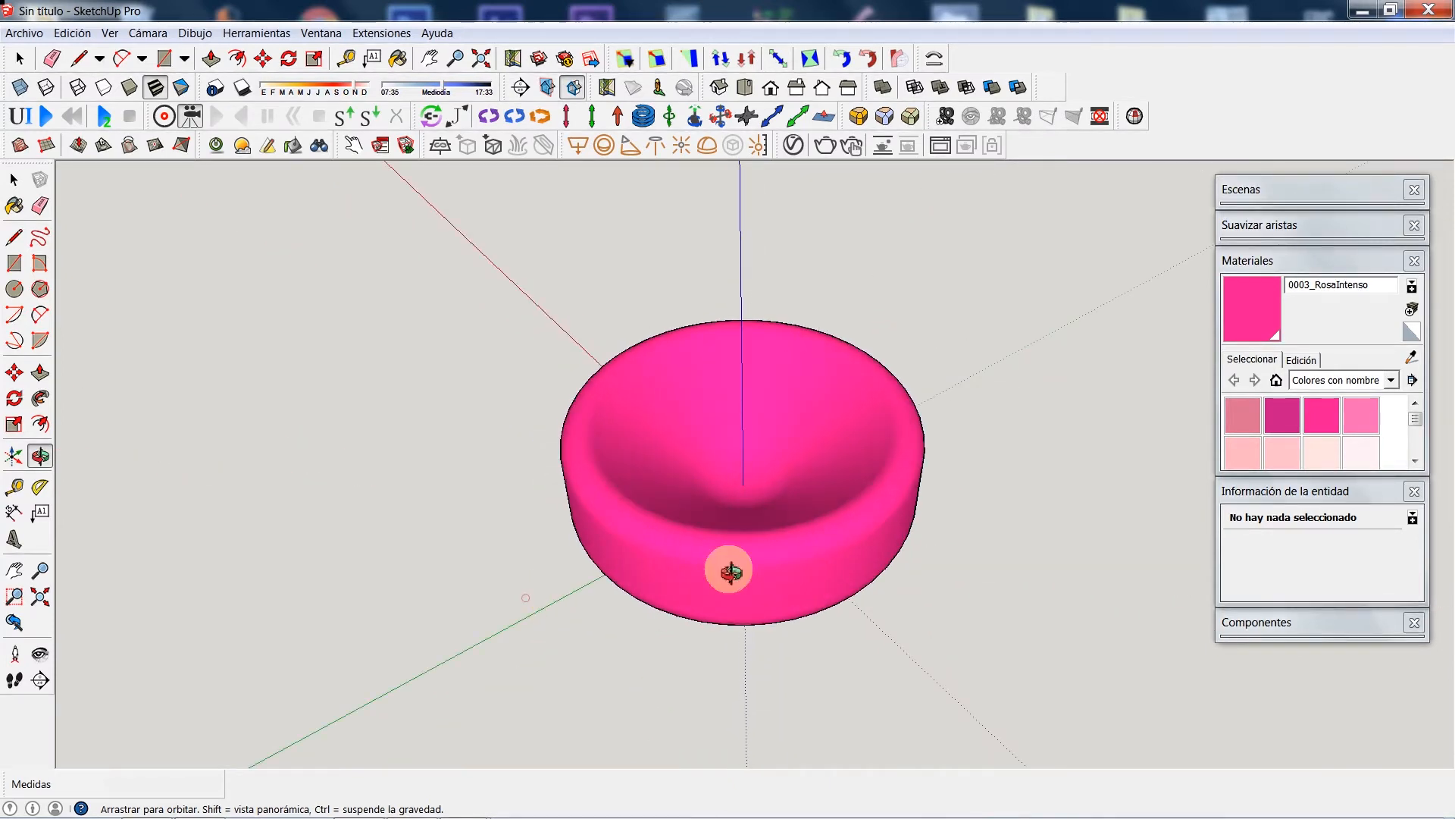
{"action": "scroll", "coordinate": [793, 552], "scroll_direction": "up", "scroll_amount": 3}
{"action": "scroll", "coordinate": [741, 416], "scroll_direction": "down", "scroll_amount": 4}
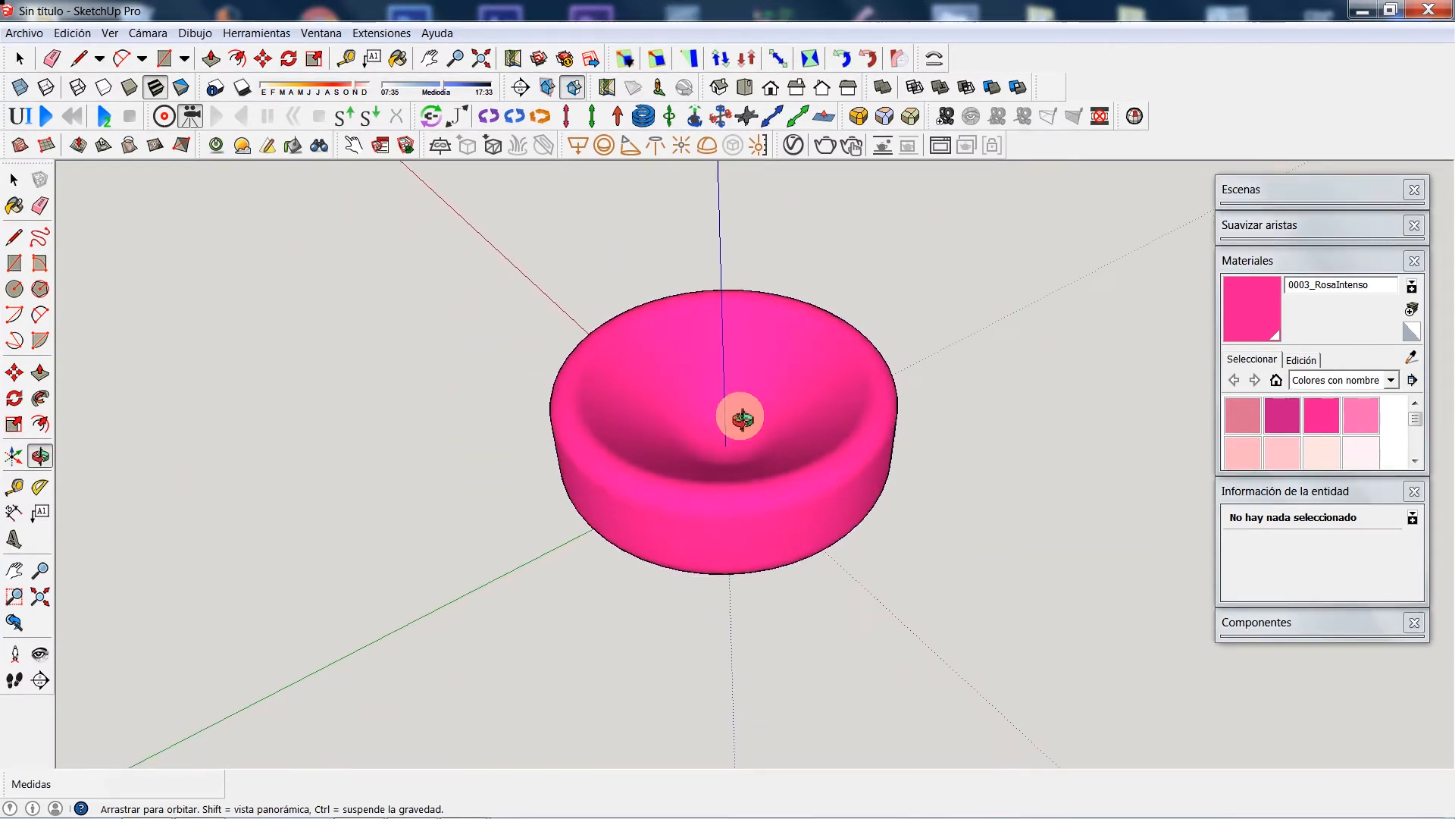
{"action": "scroll", "coordinate": [822, 428], "scroll_direction": "down", "scroll_amount": 3}
{"action": "scroll", "coordinate": [754, 433], "scroll_direction": "up", "scroll_amount": 4}
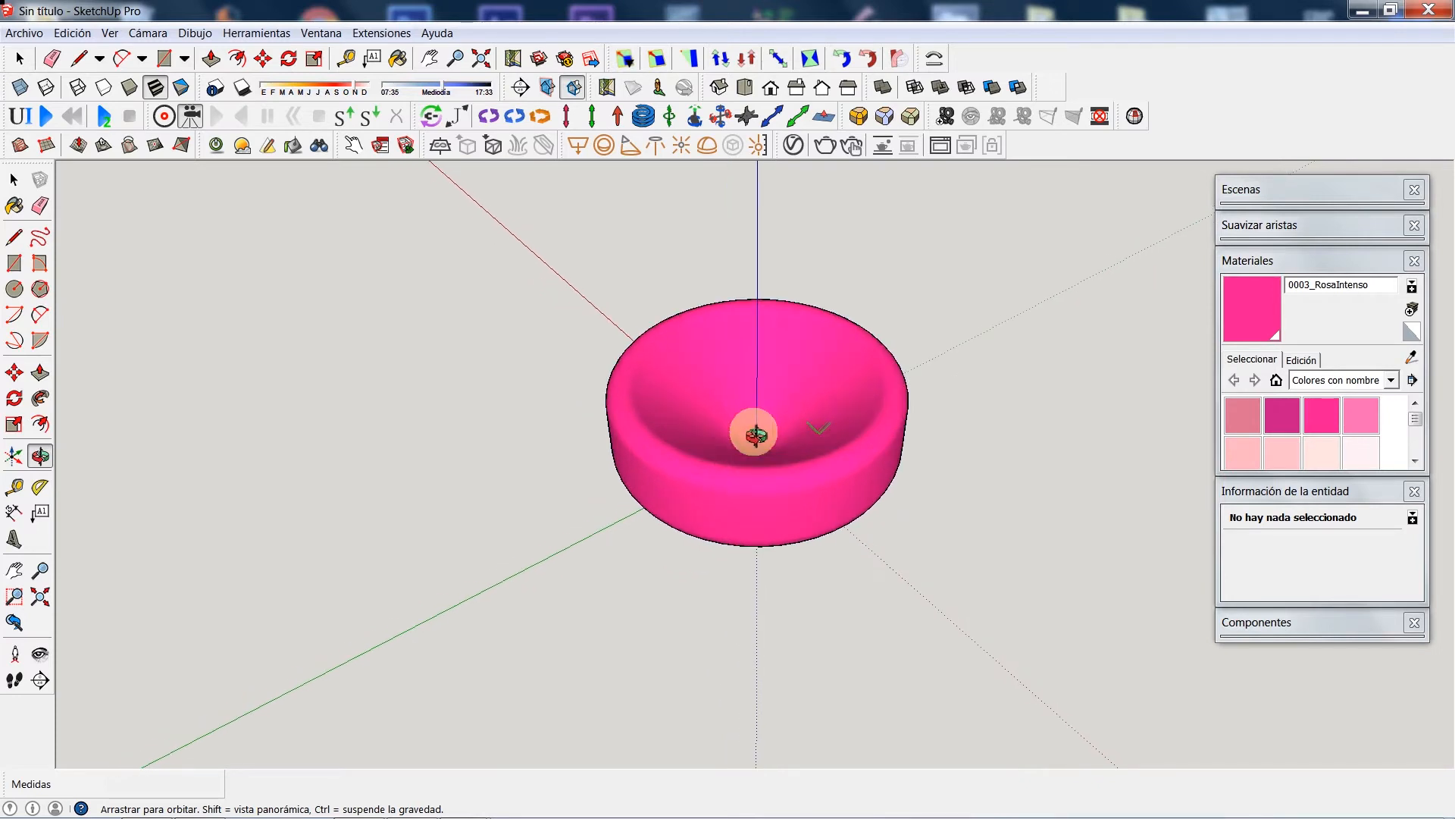
Step: Select the whole pink form with all its connected geometry and delete it
{"action": "key", "text": "space"}
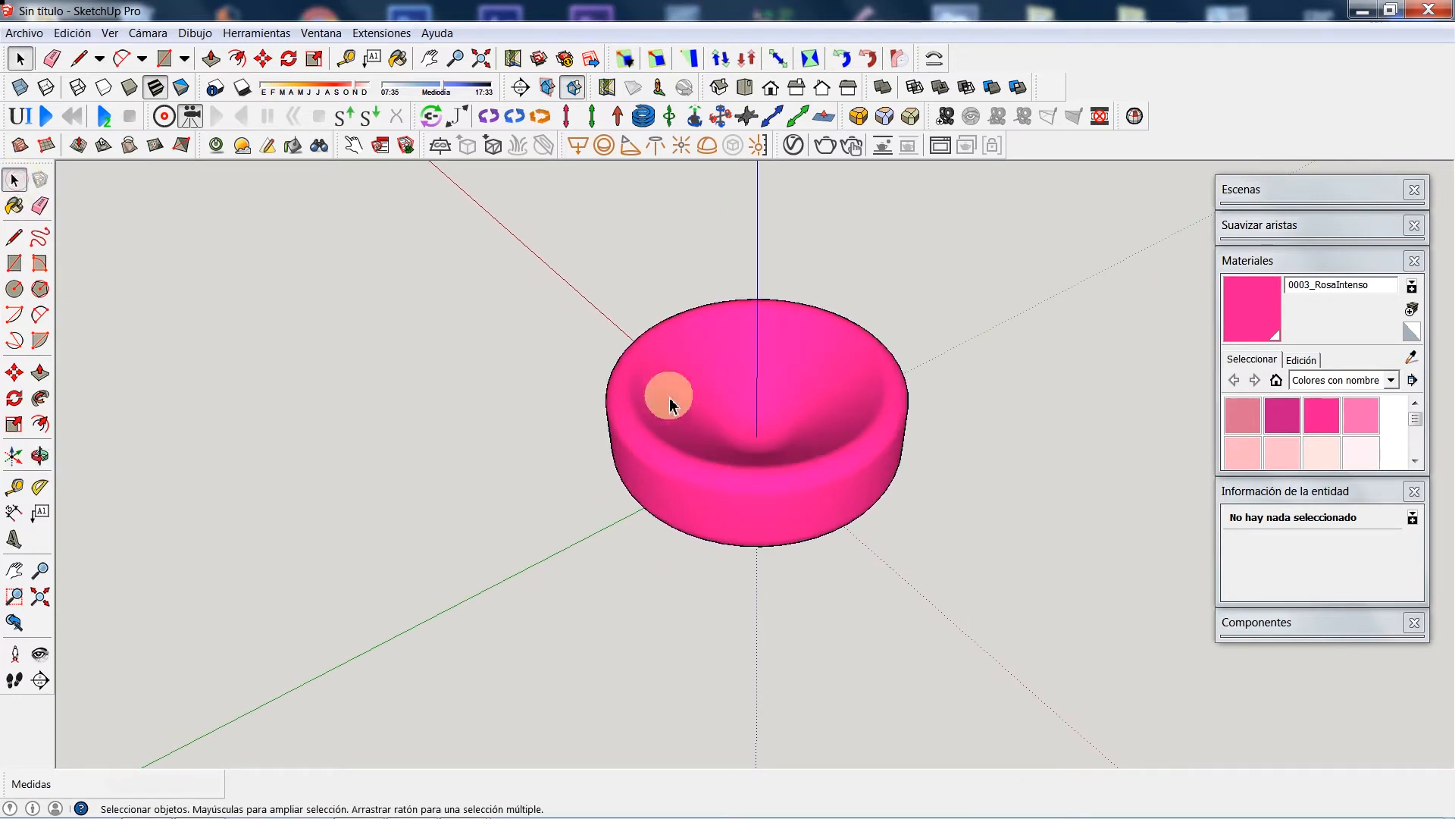
{"action": "triple_click", "coordinate": [701, 401]}
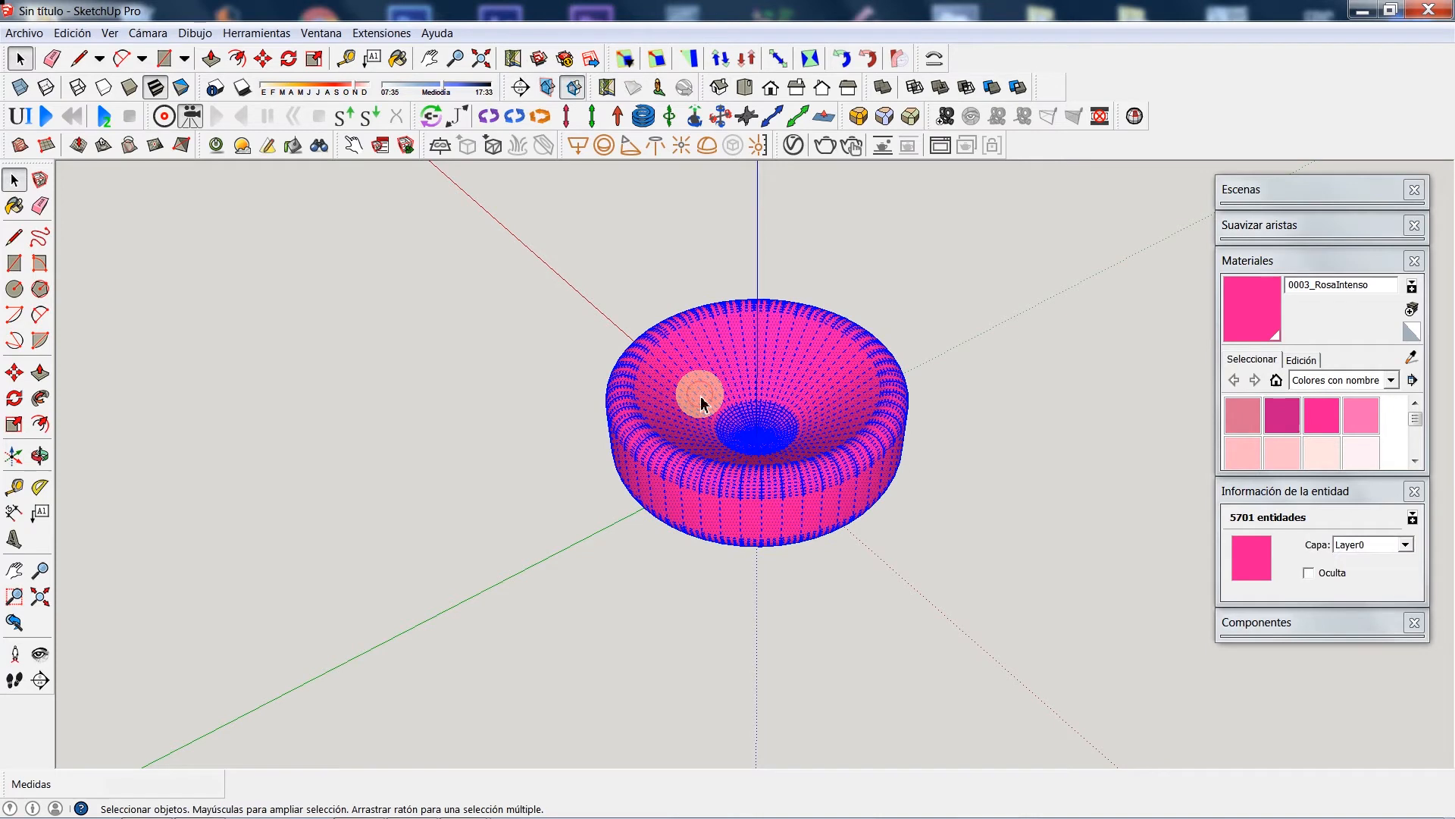
{"action": "key", "text": "Delete"}
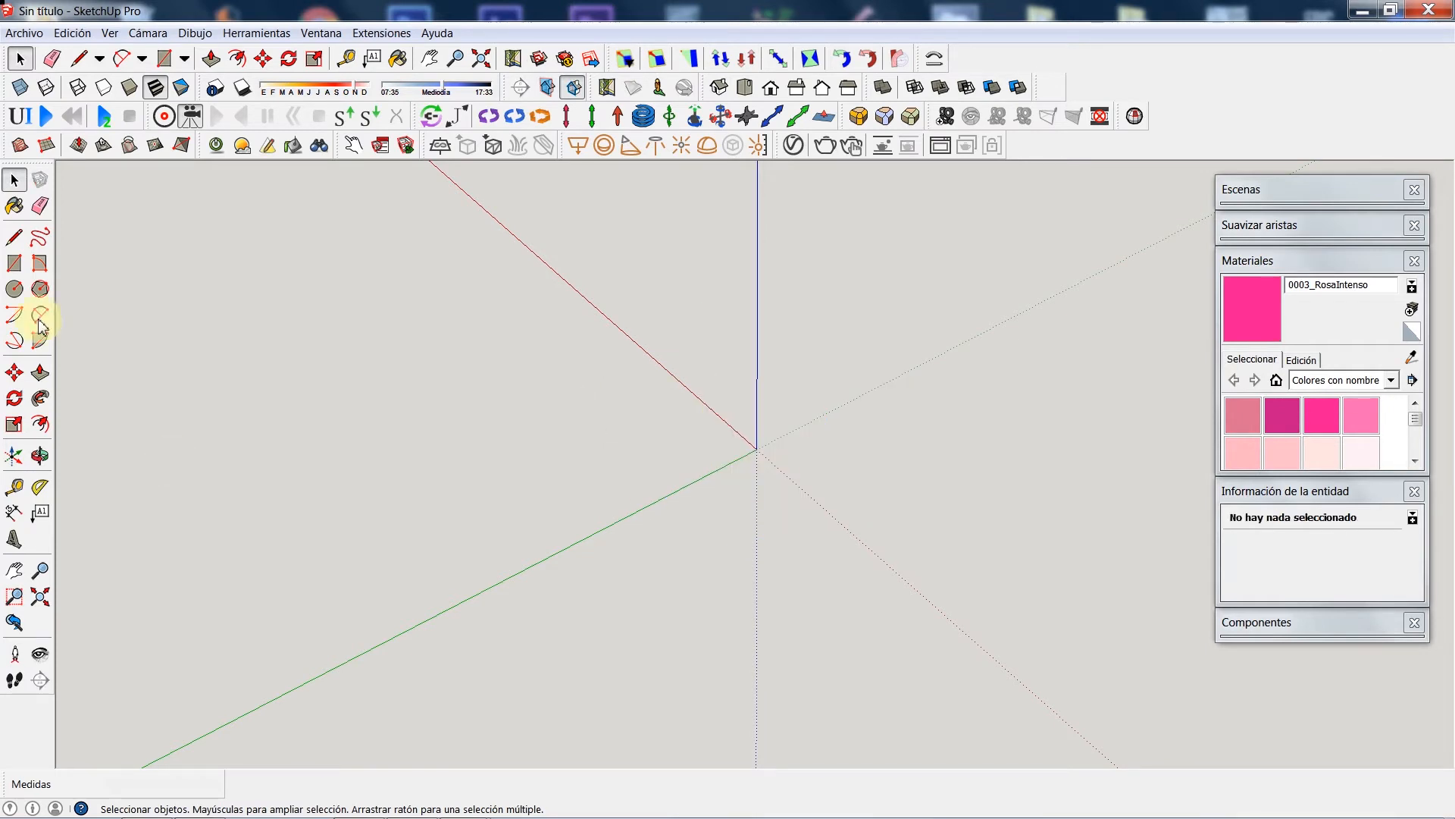
Step: Draw a 50-segment ground circle of about 1228 mm radius centred on the origin, and delete its face
{"action": "left_click", "coordinate": [16, 291]}
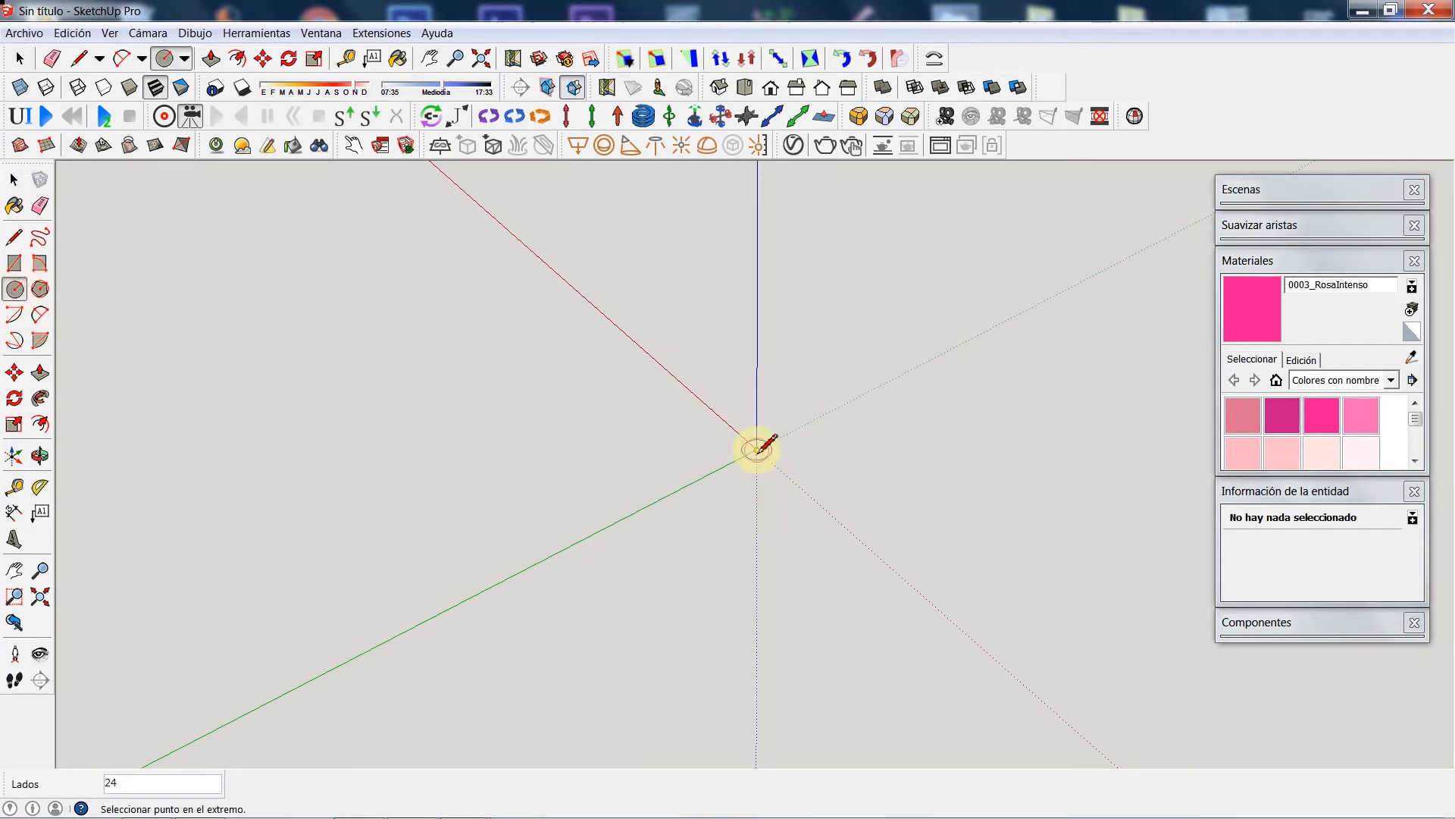
{"action": "left_click", "coordinate": [915, 591]}
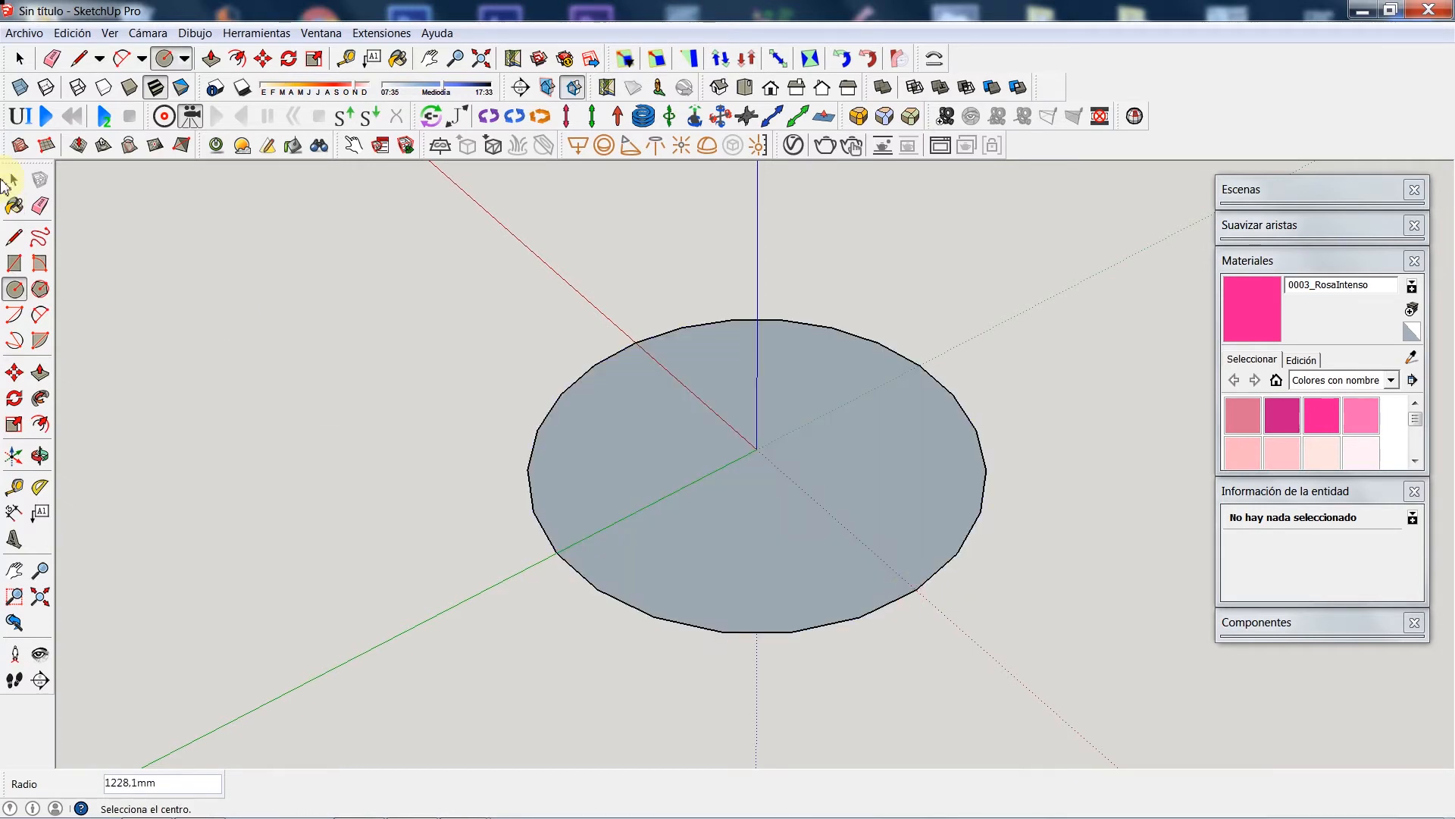
{"action": "left_click", "coordinate": [11, 180]}
{"action": "left_click", "coordinate": [552, 417]}
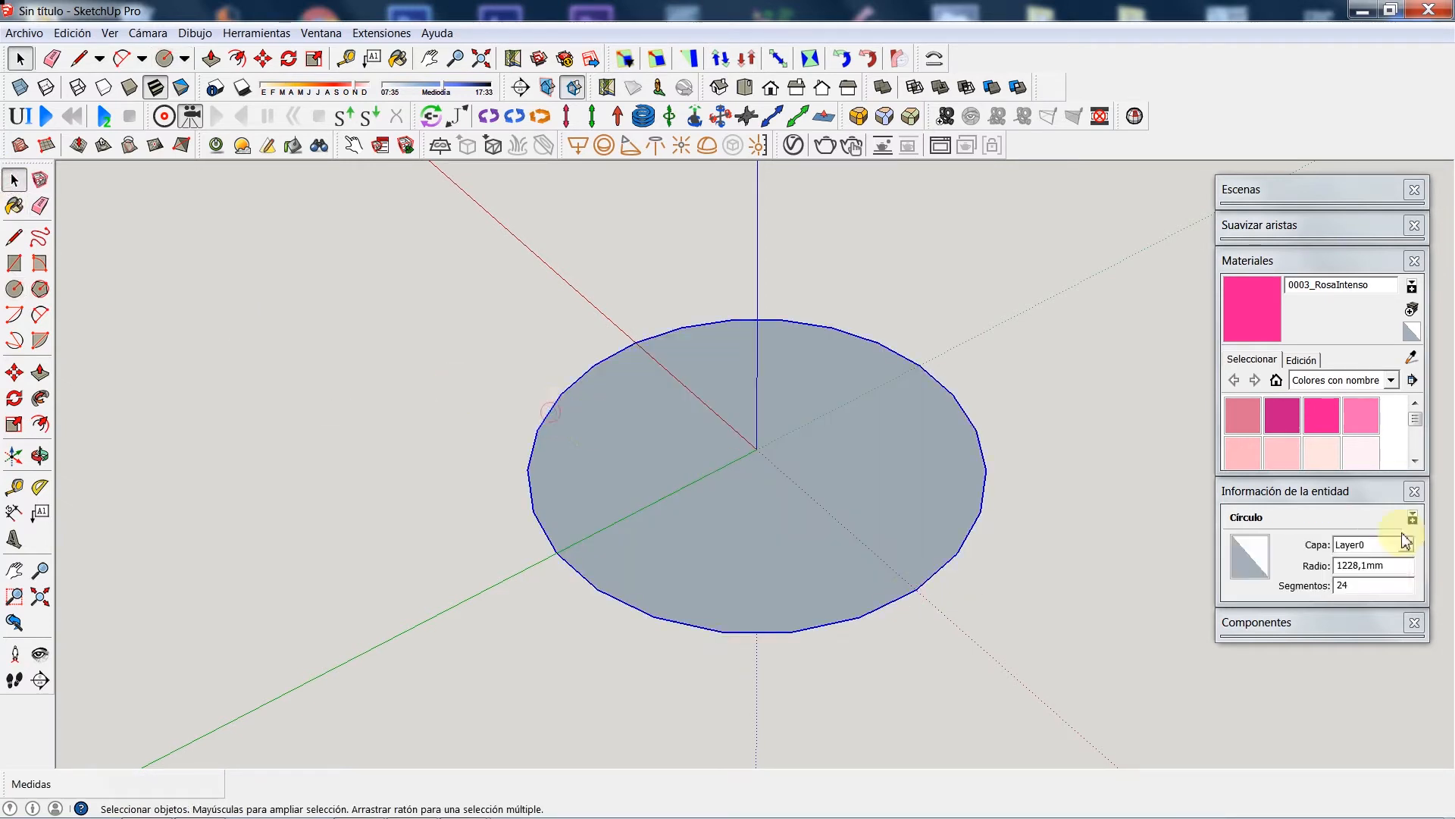
{"action": "left_click", "coordinate": [1369, 583]}
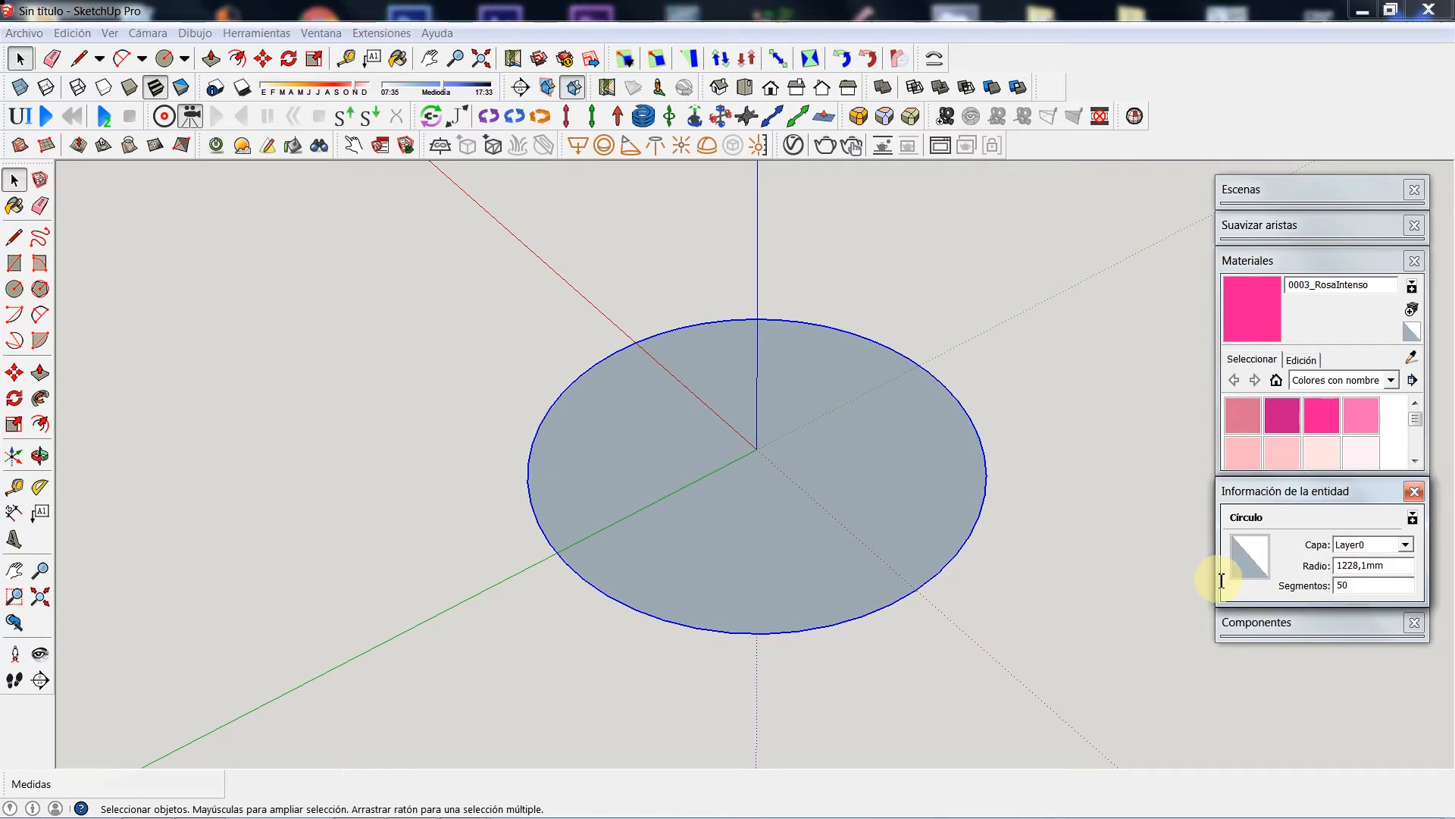
{"action": "left_click", "coordinate": [696, 518]}
{"action": "key", "text": "Delete"}
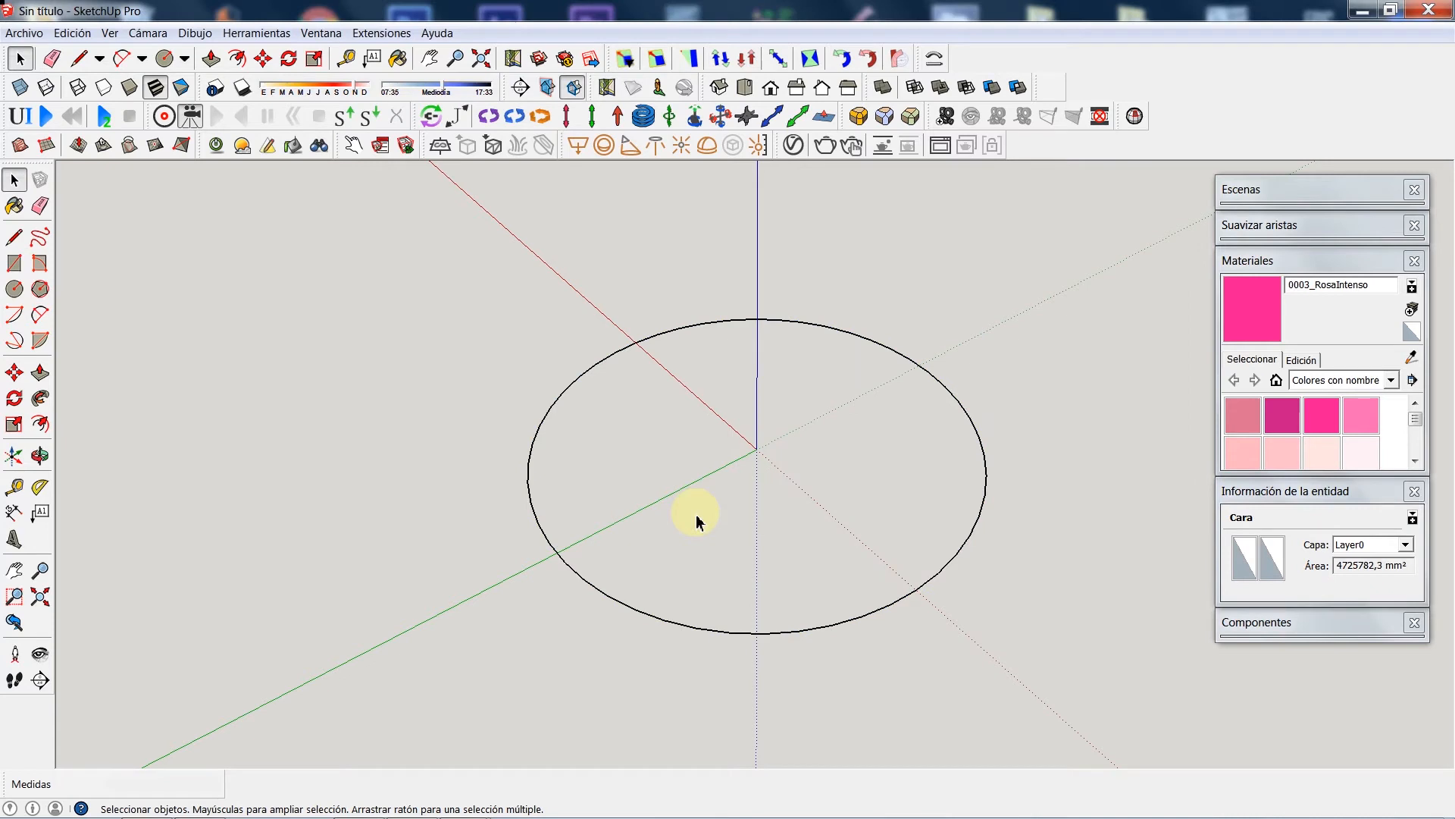
Step: Try to draw a vertical square of about 1052 mm from the origin along the red axis, and undo it
{"action": "left_click", "coordinate": [15, 264]}
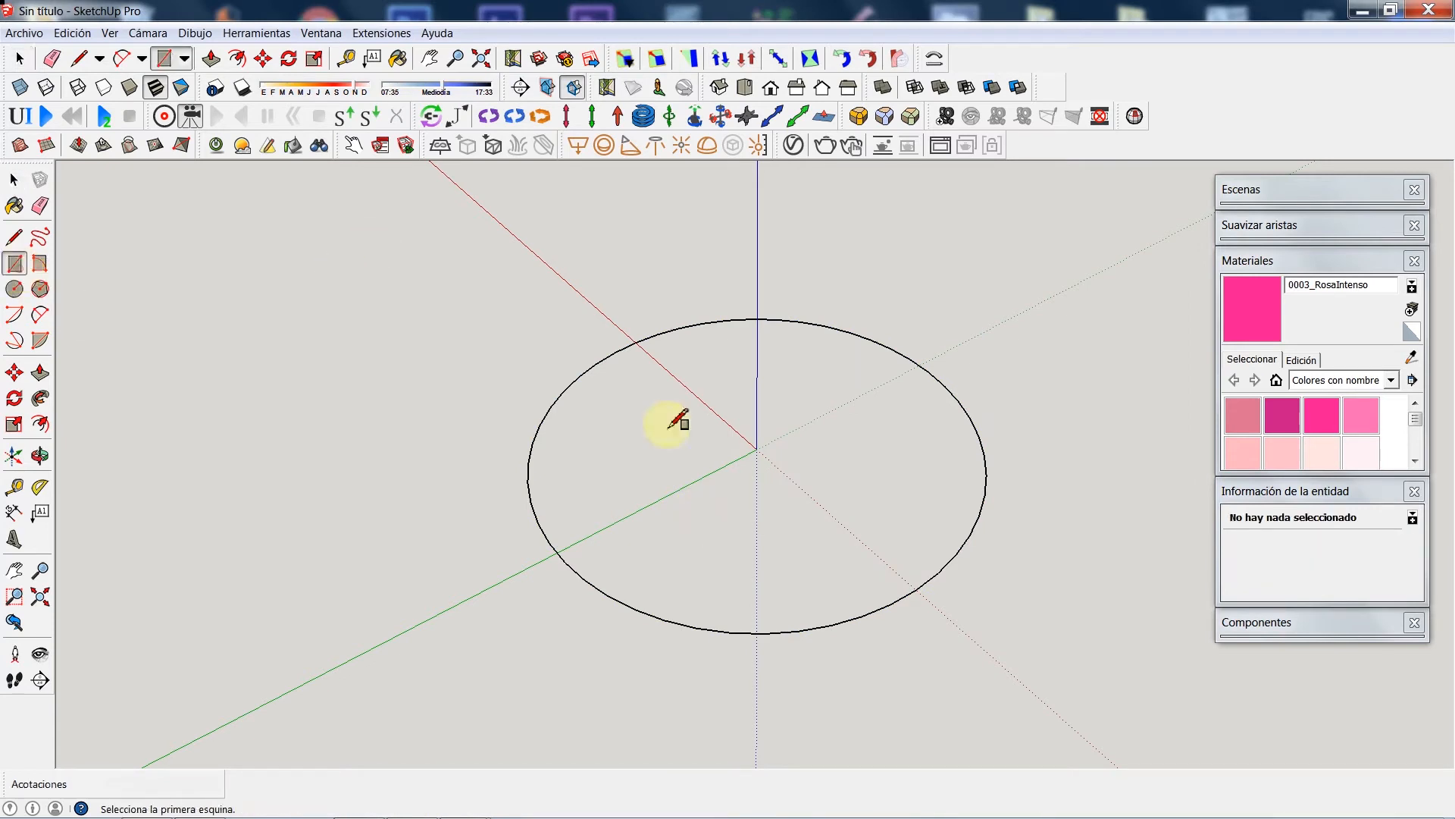
{"action": "left_click", "coordinate": [756, 448]}
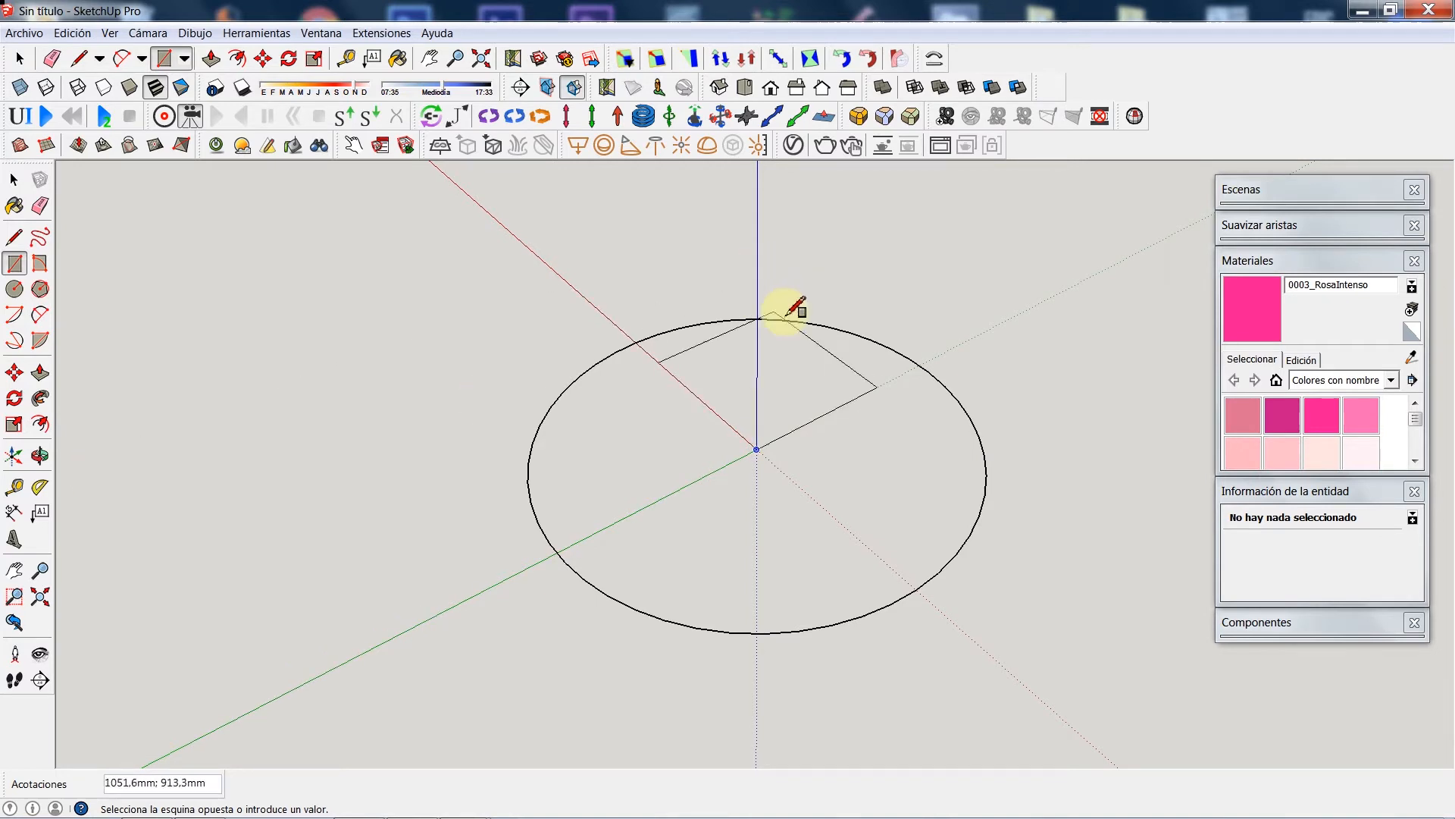
{"action": "left_click", "coordinate": [40, 456]}
{"action": "left_click_drag", "start_coordinate": [598, 480], "coordinate": [965, 241]}
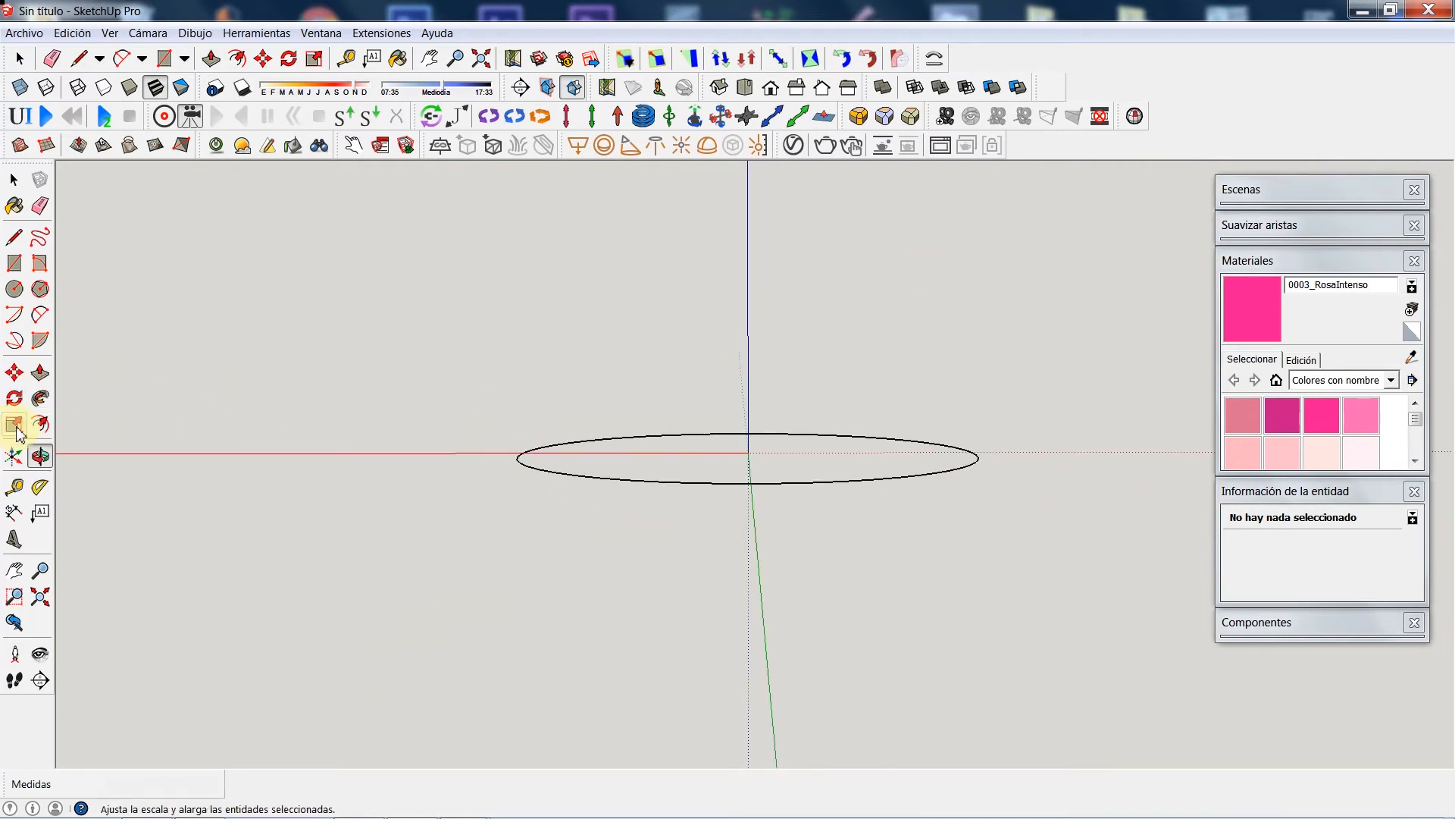
{"action": "left_click", "coordinate": [14, 263]}
{"action": "left_click", "coordinate": [748, 453]}
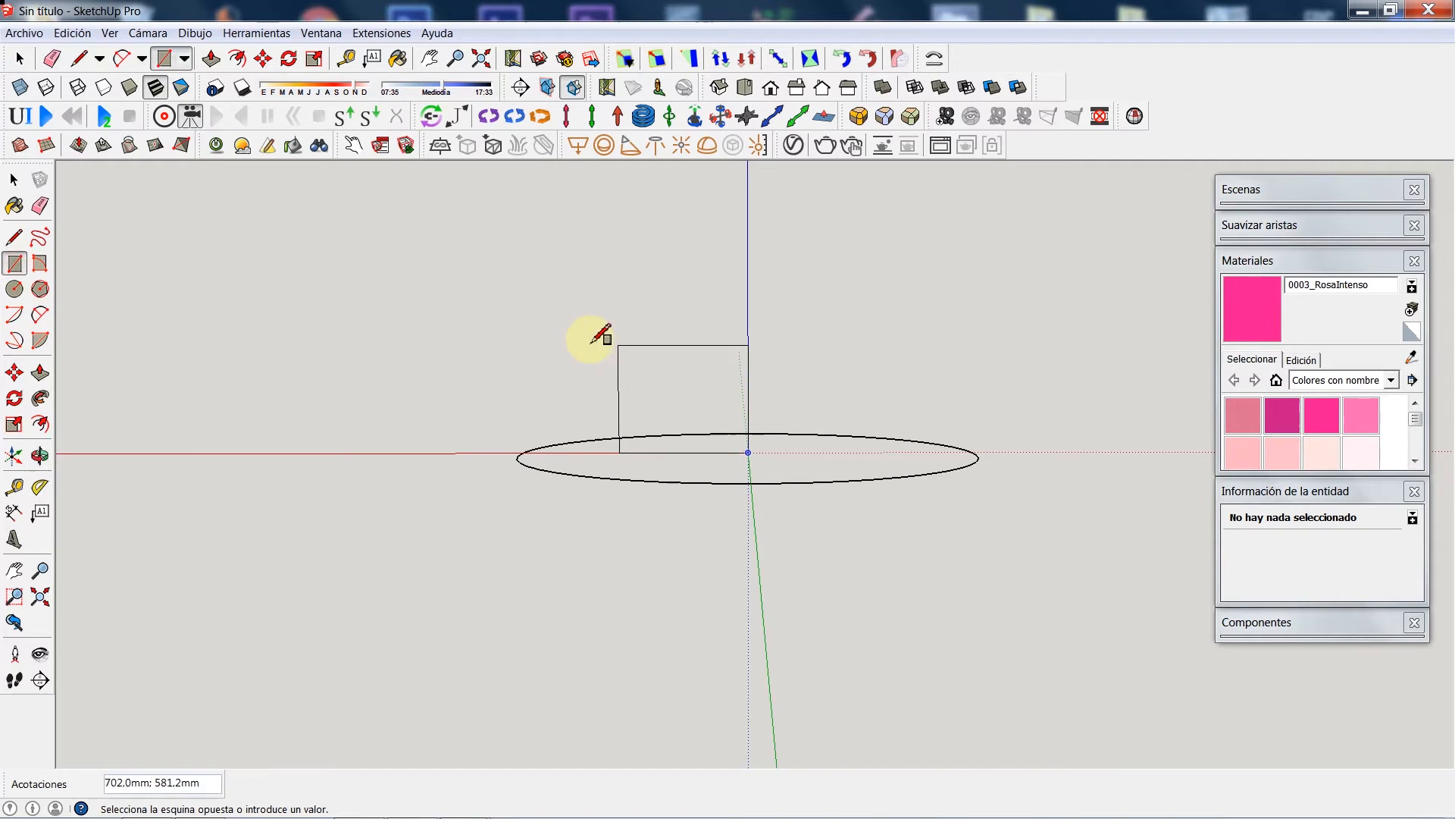
{"action": "left_click", "coordinate": [551, 257]}
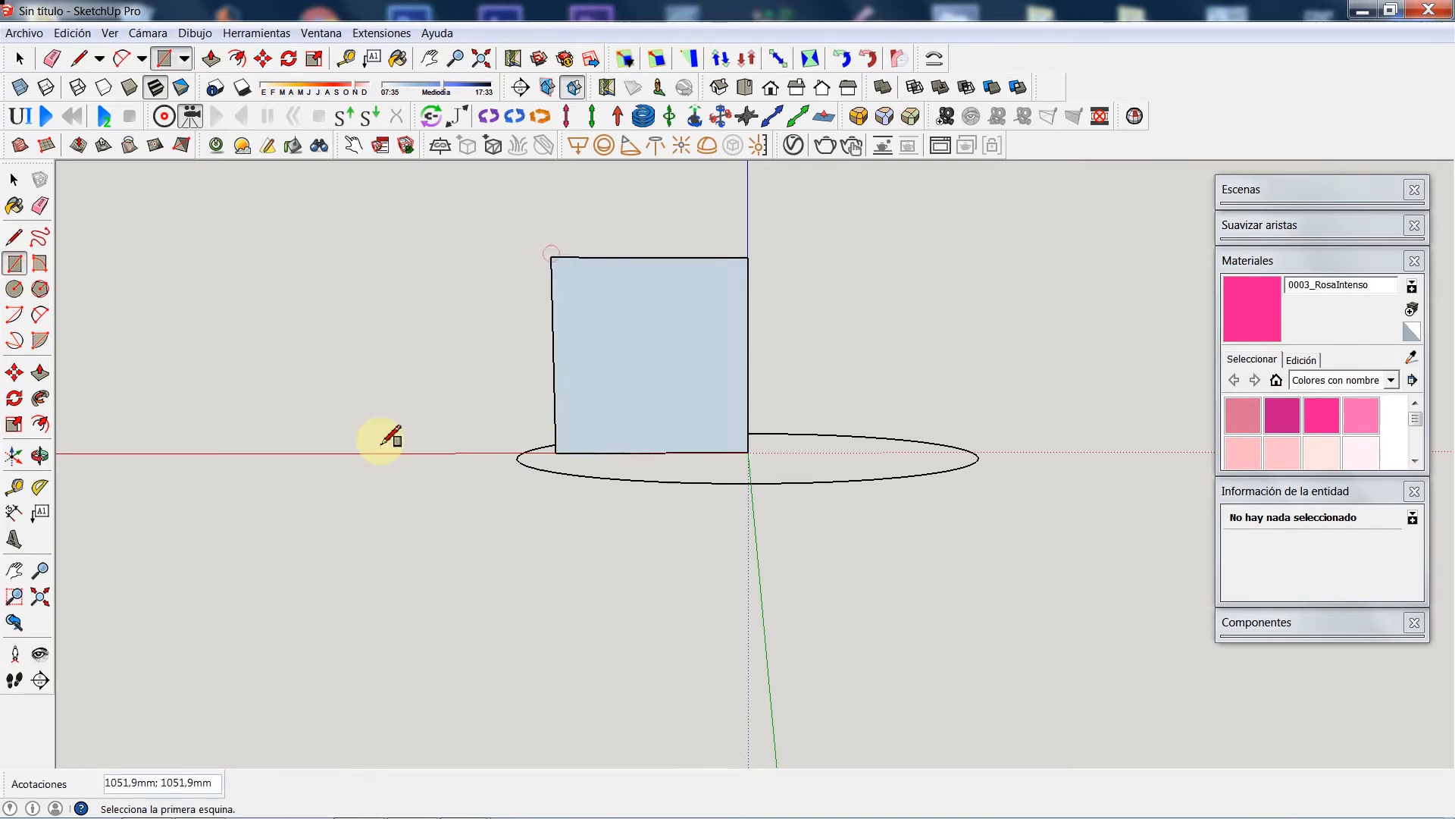
{"action": "key", "text": "ctrl+z"}
Step: Draw a vertical rectangle about 1228 mm wide from the origin to the circle's edge, and delete the face inside the circle
{"action": "left_click", "coordinate": [748, 454]}
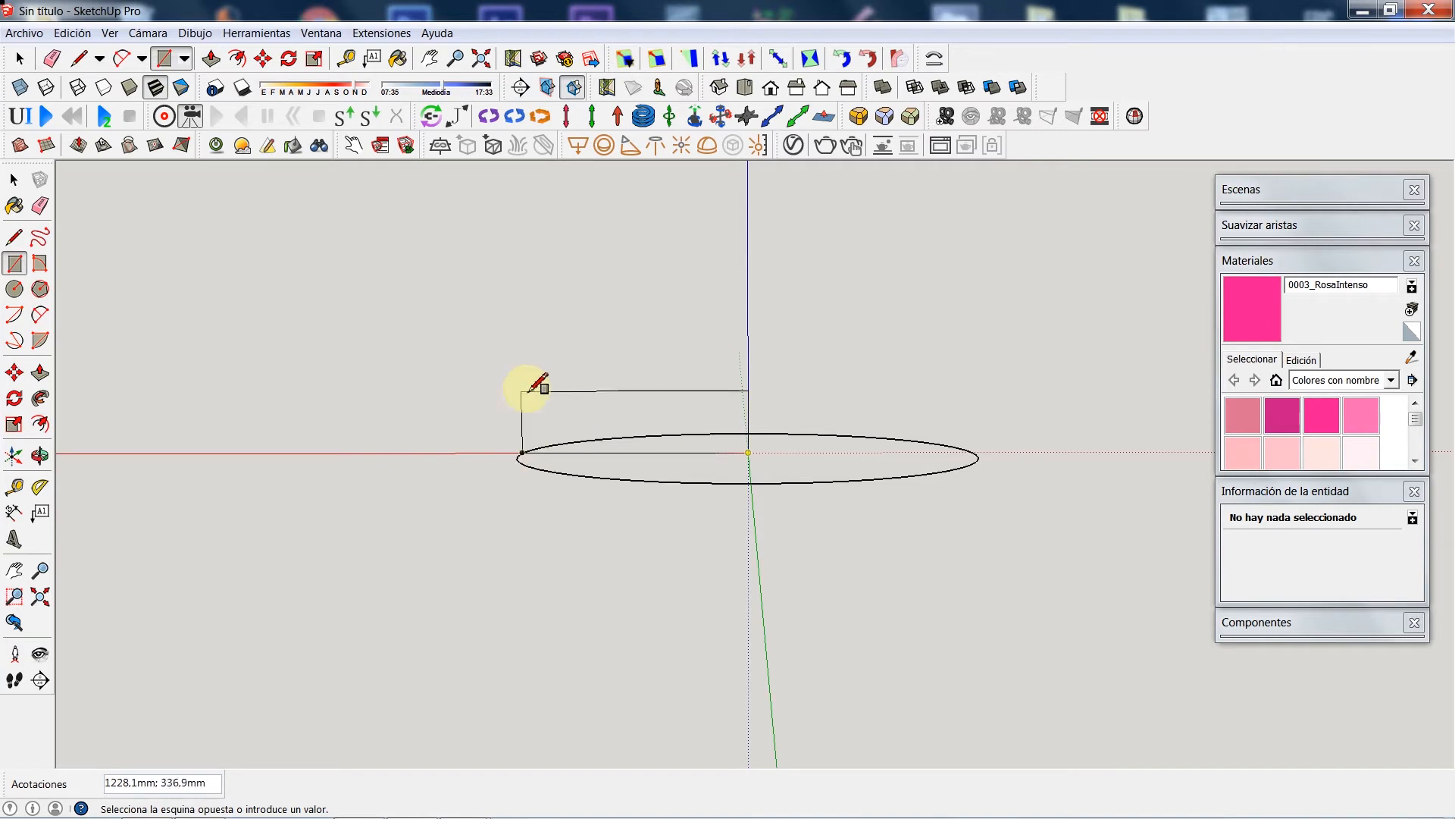
{"action": "left_click", "coordinate": [535, 272]}
{"action": "left_click", "coordinate": [39, 455]}
{"action": "left_click_drag", "start_coordinate": [789, 419], "coordinate": [448, 508]}
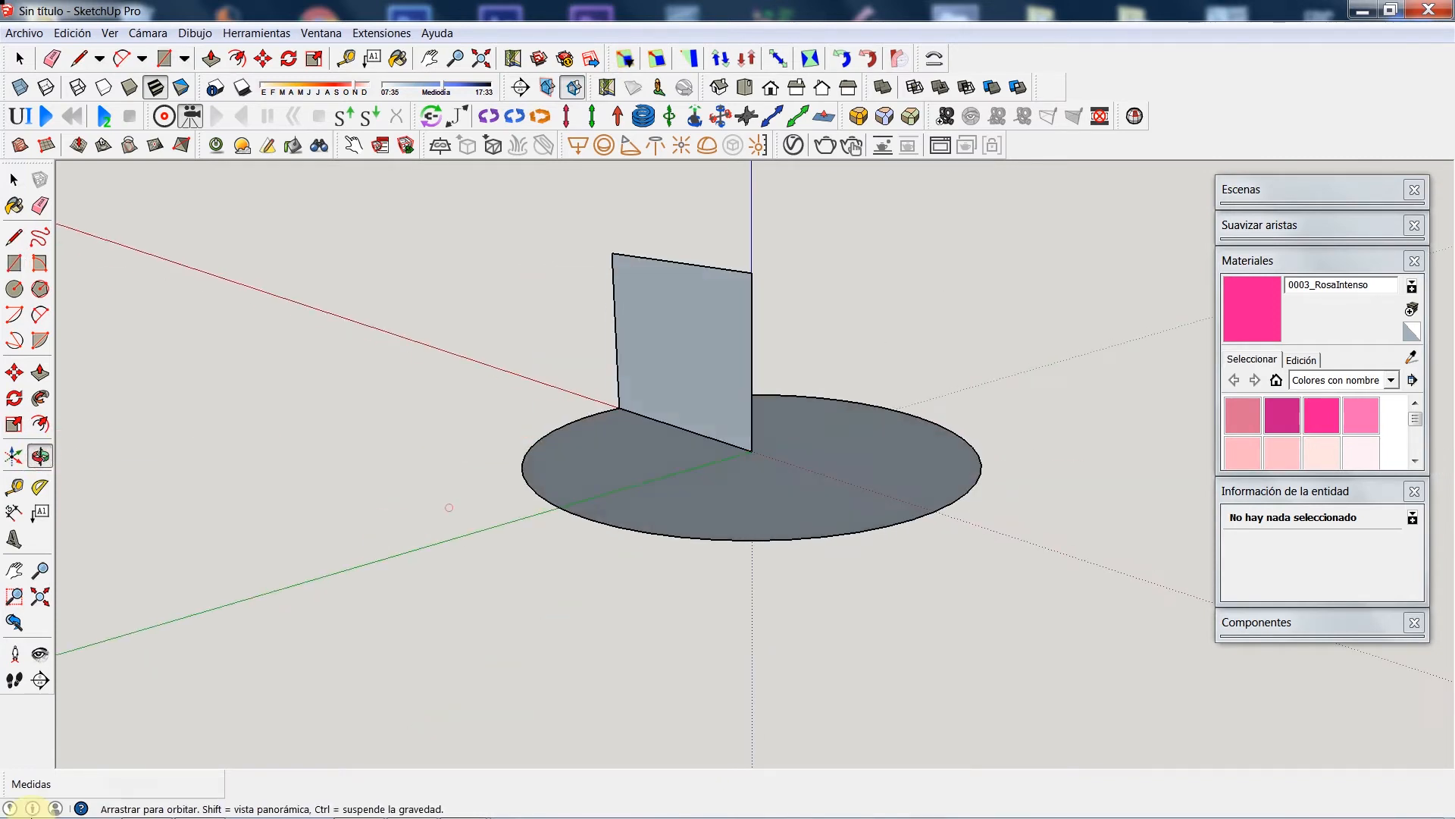
{"action": "left_click_drag", "start_coordinate": [846, 505], "coordinate": [393, 510]}
{"action": "left_click_drag", "start_coordinate": [1075, 419], "coordinate": [750, 493]}
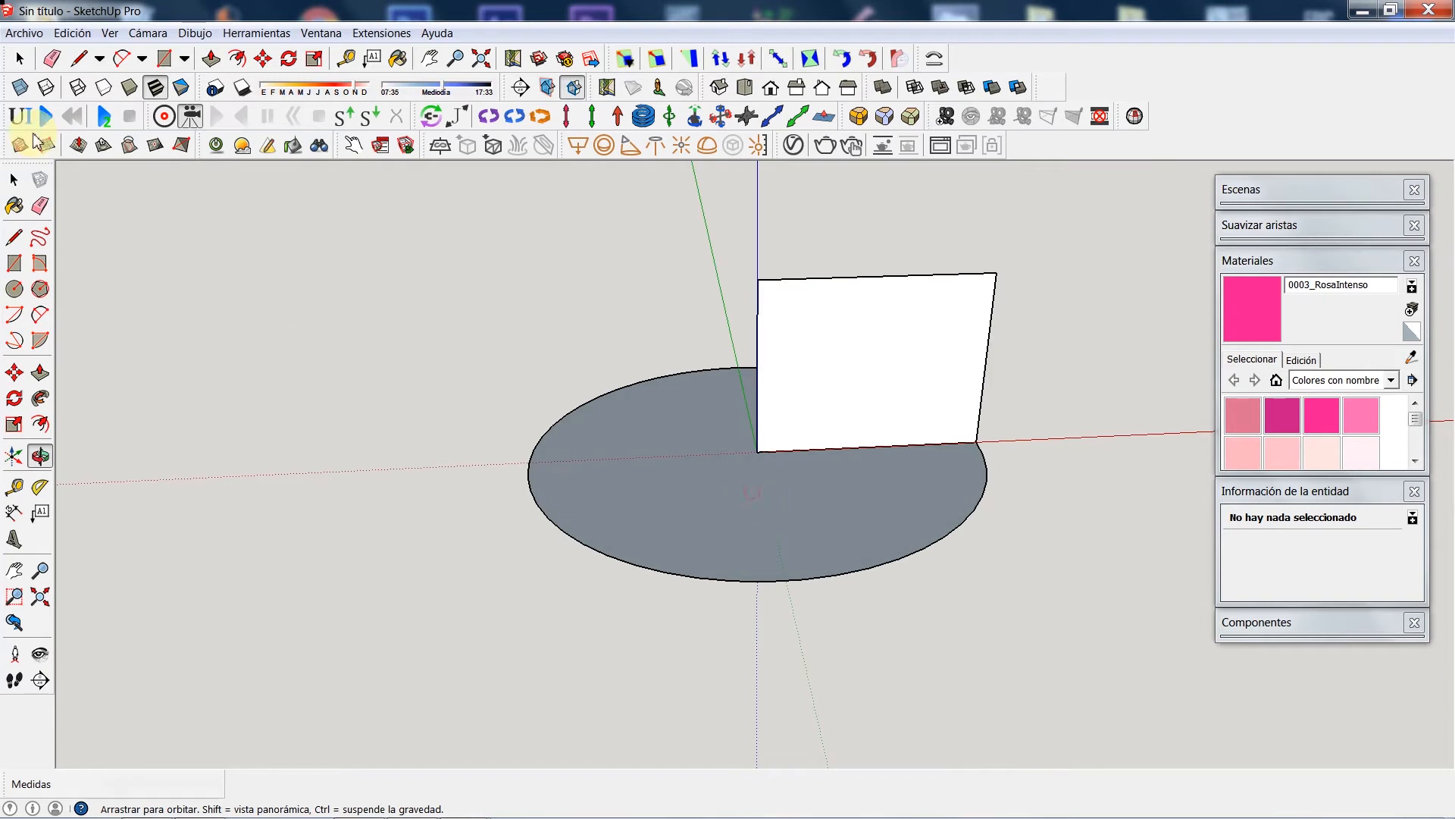
{"action": "left_click", "coordinate": [15, 184]}
{"action": "left_click", "coordinate": [750, 454]}
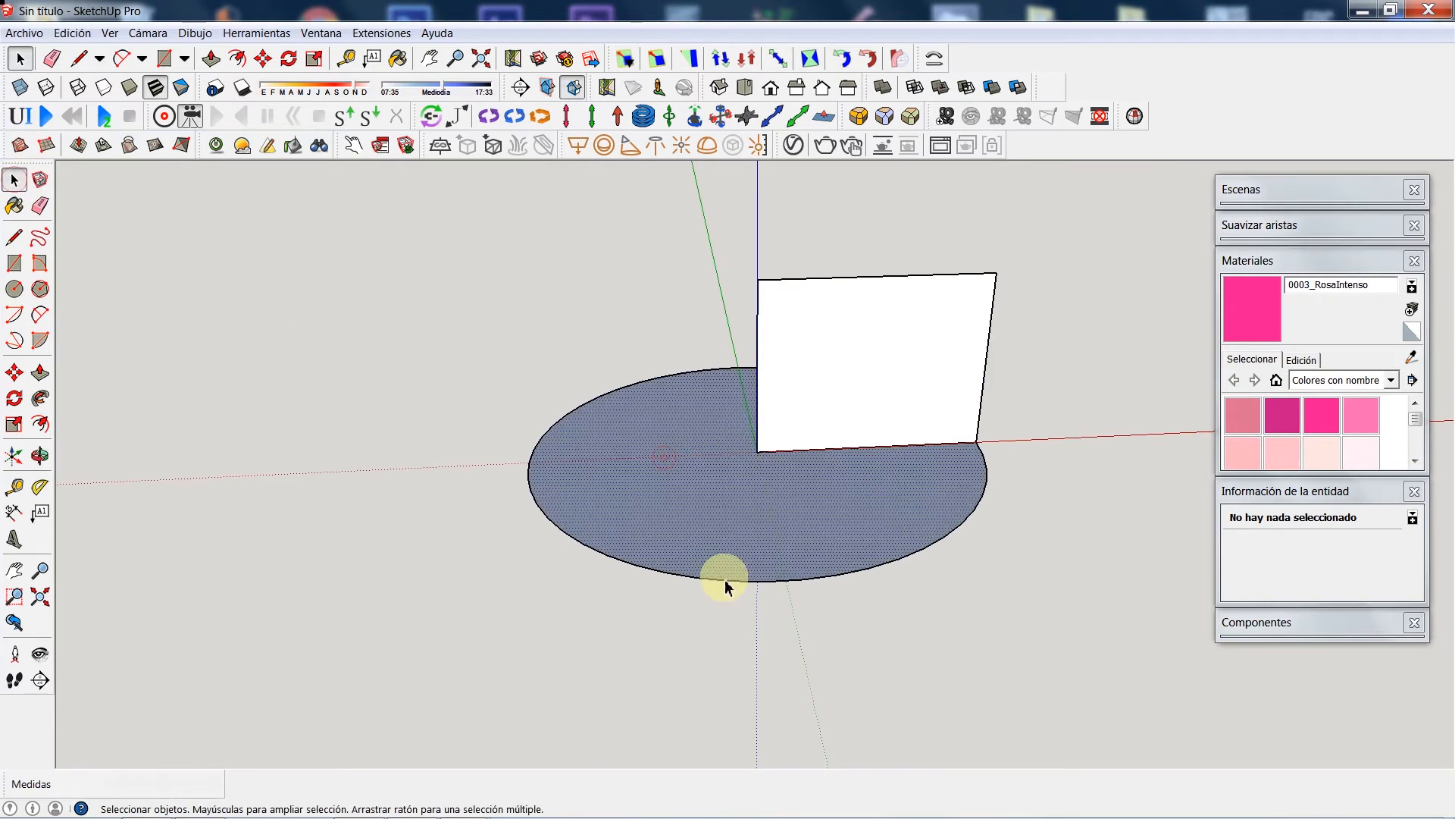
{"action": "key", "text": "Delete"}
{"action": "left_click", "coordinate": [661, 659]}
Step: Draw a line across the rectangle just above its base and an about 844 mm line up to its top edge, near the outer side
{"action": "left_click", "coordinate": [39, 455]}
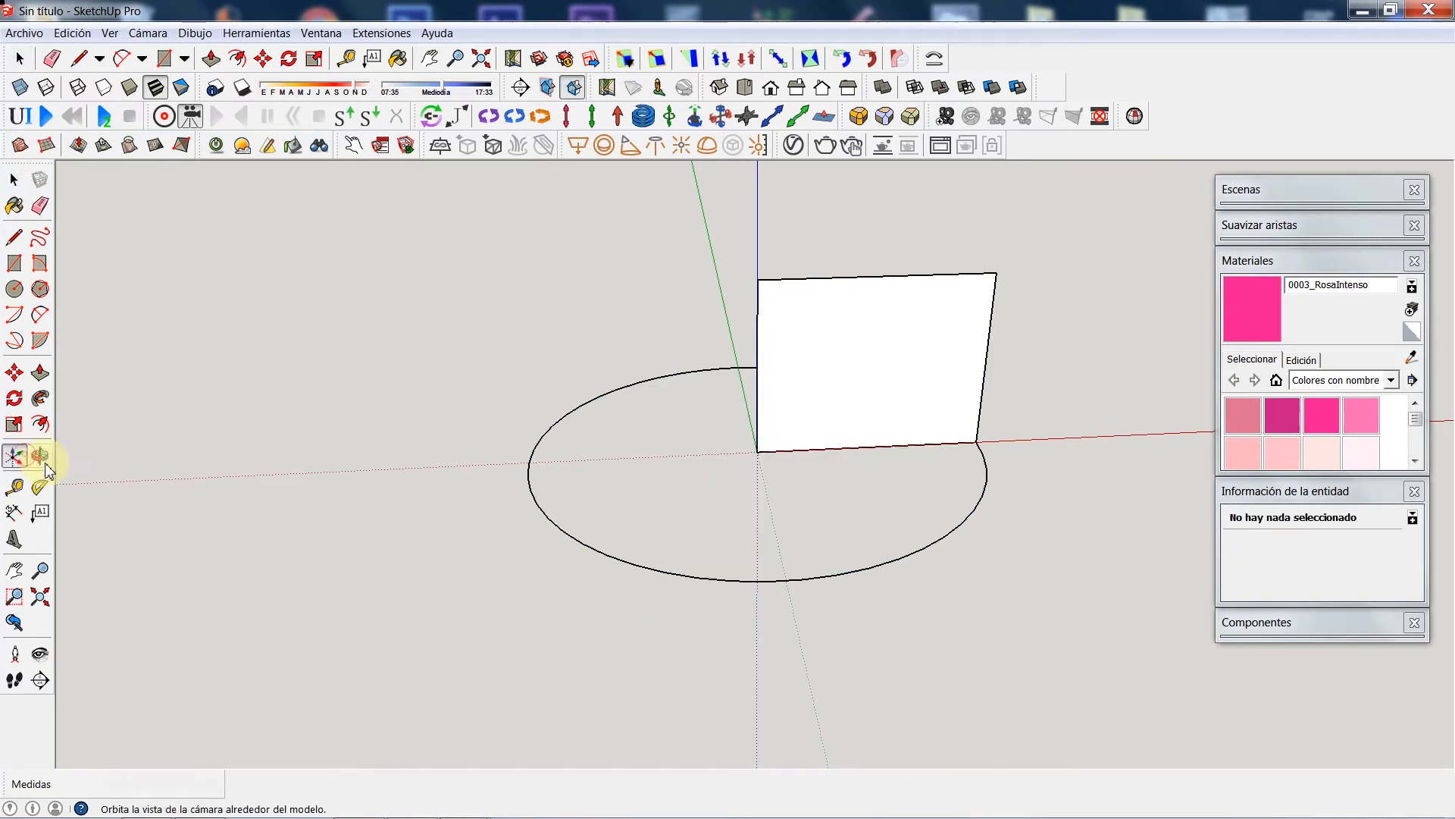
{"action": "left_click_drag", "start_coordinate": [890, 491], "coordinate": [480, 345]}
{"action": "left_click_drag", "start_coordinate": [964, 541], "coordinate": [880, 578]}
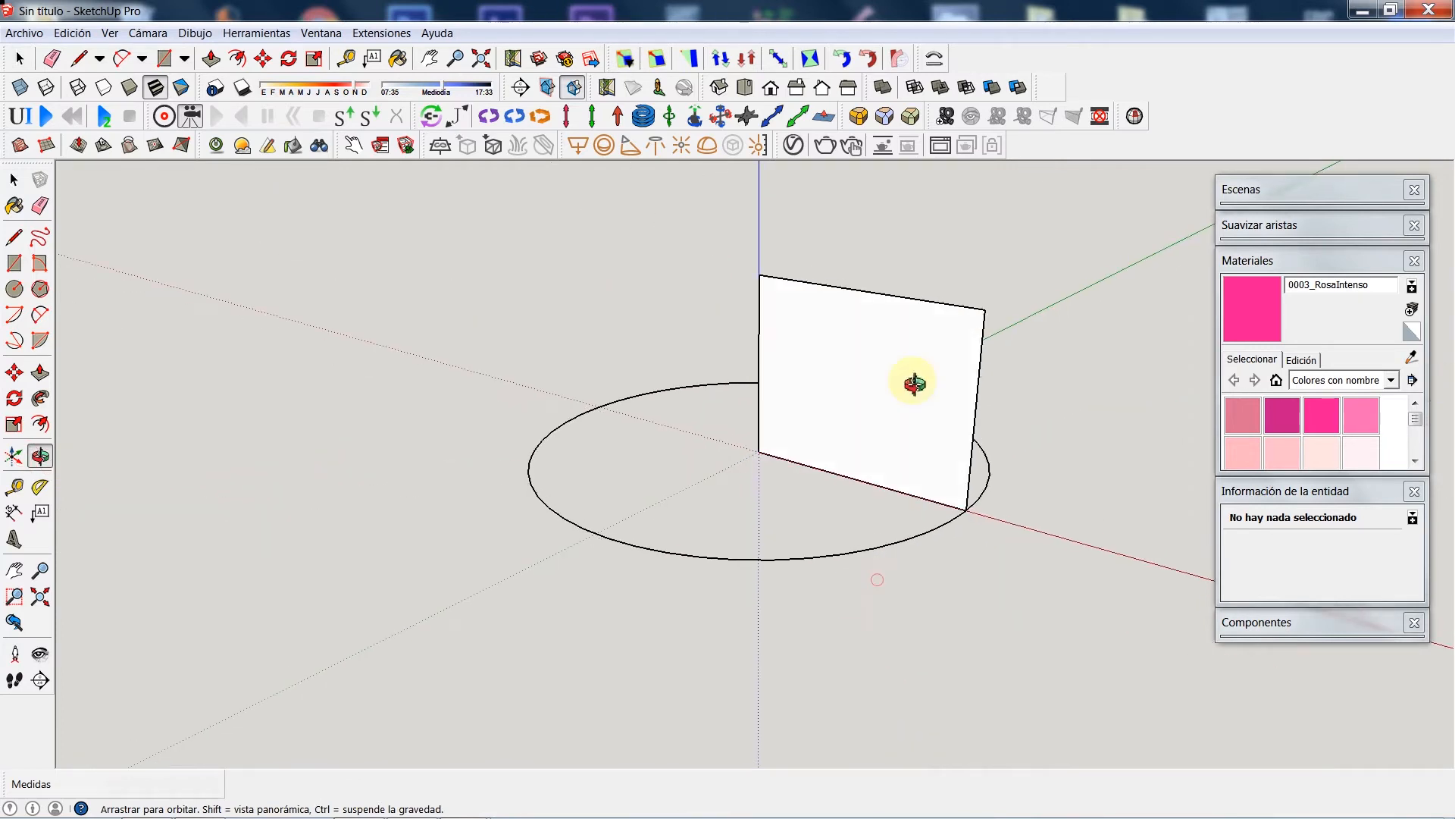
{"action": "left_click_drag", "start_coordinate": [679, 413], "coordinate": [846, 369]}
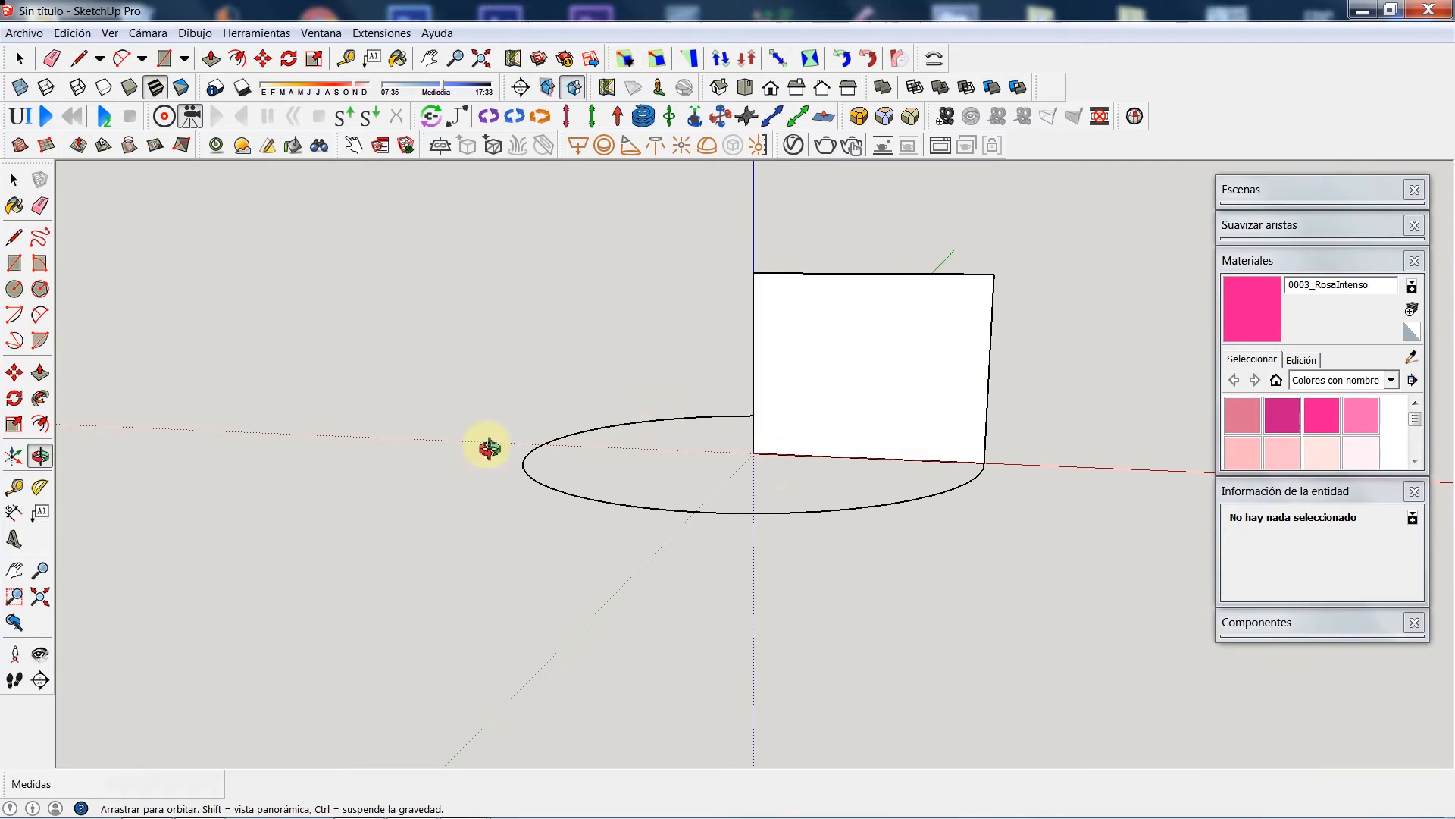
{"action": "left_click", "coordinate": [15, 238]}
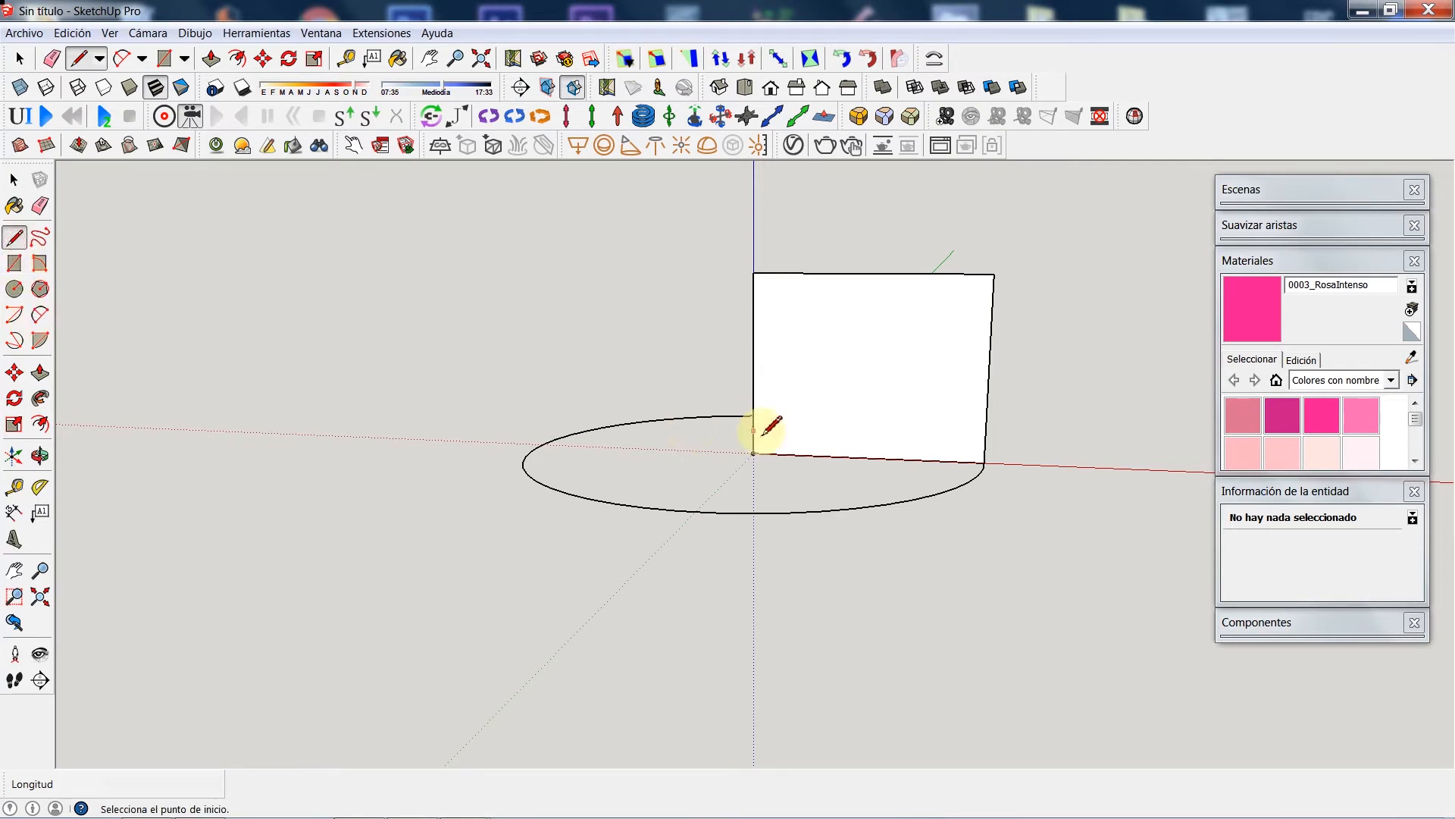
{"action": "left_click", "coordinate": [961, 438]}
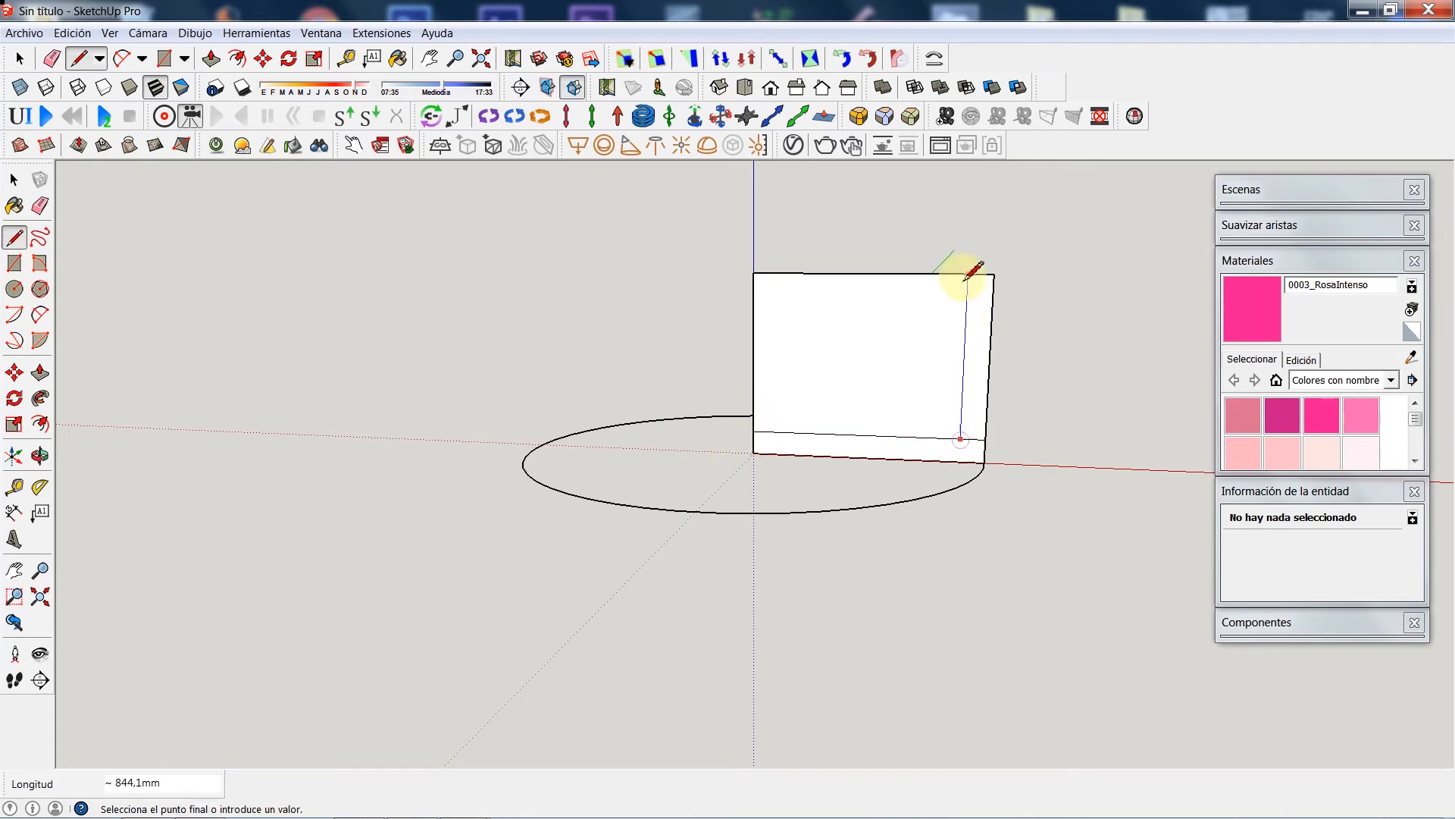
{"action": "left_click", "coordinate": [967, 276]}
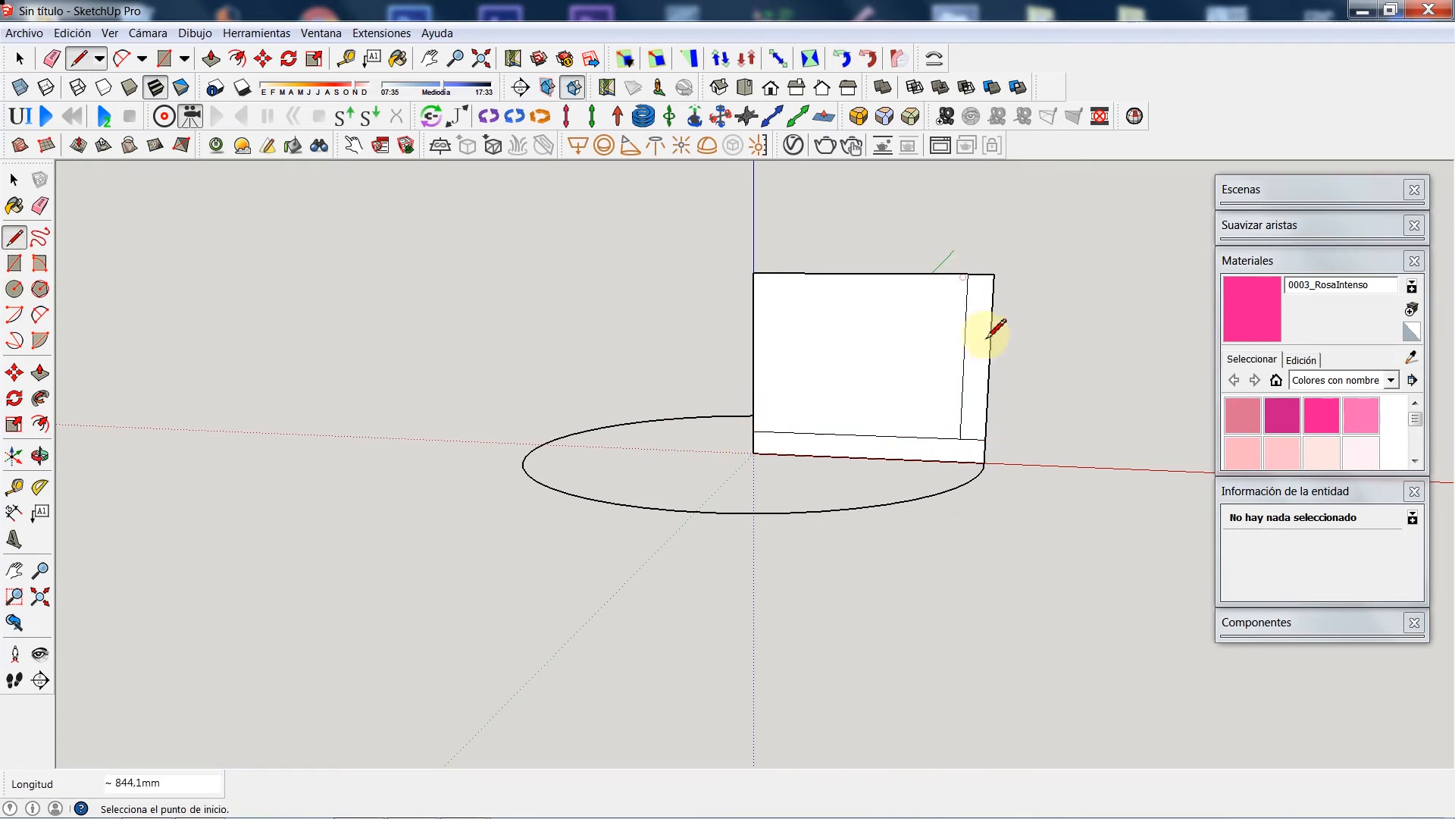
Step: Round the inner corner between the base line and the wall line with a tangent arc of about 258 mm radius
{"action": "left_click", "coordinate": [42, 319]}
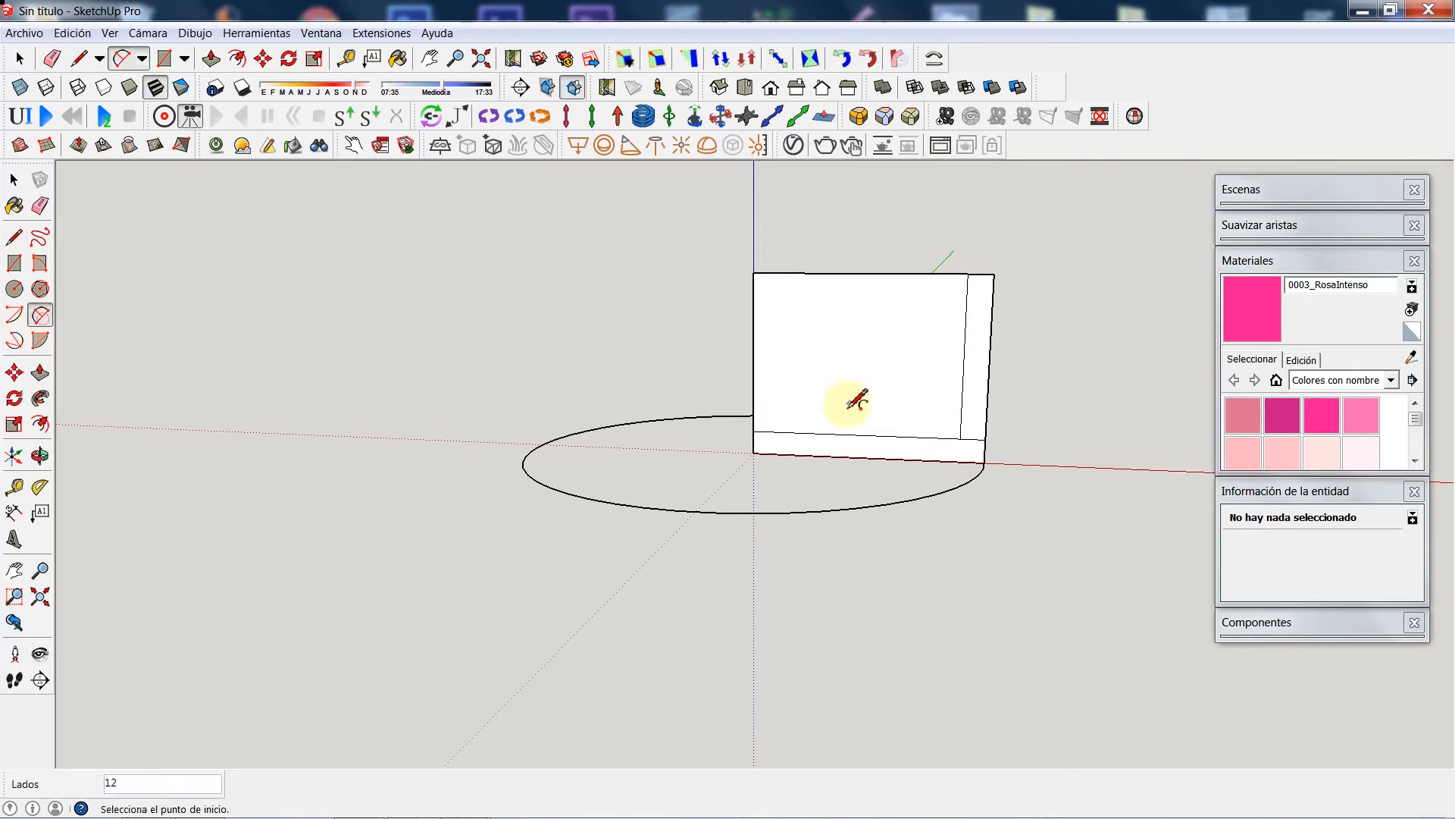
{"action": "left_click", "coordinate": [910, 437]}
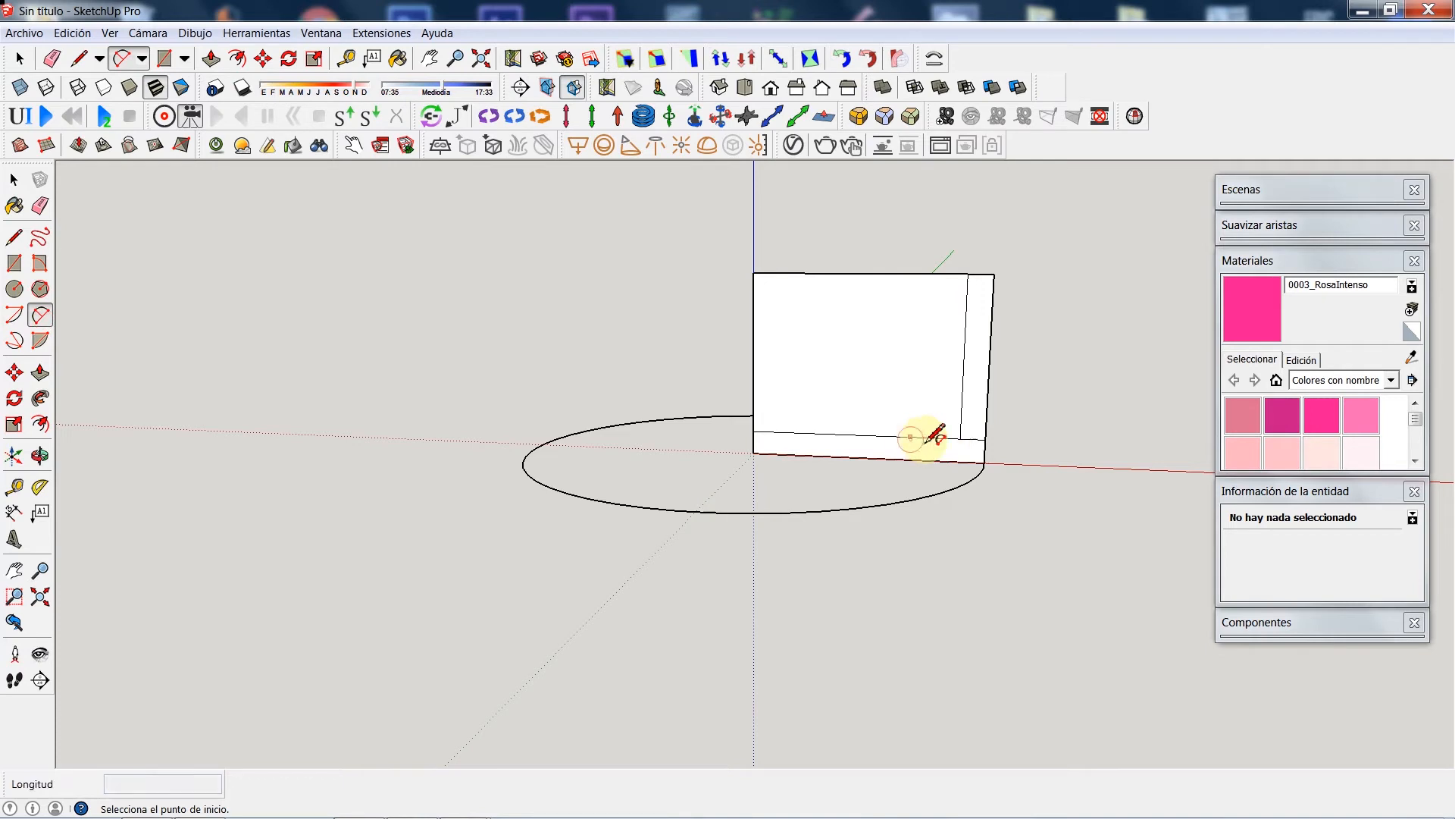
{"action": "left_click", "coordinate": [964, 392]}
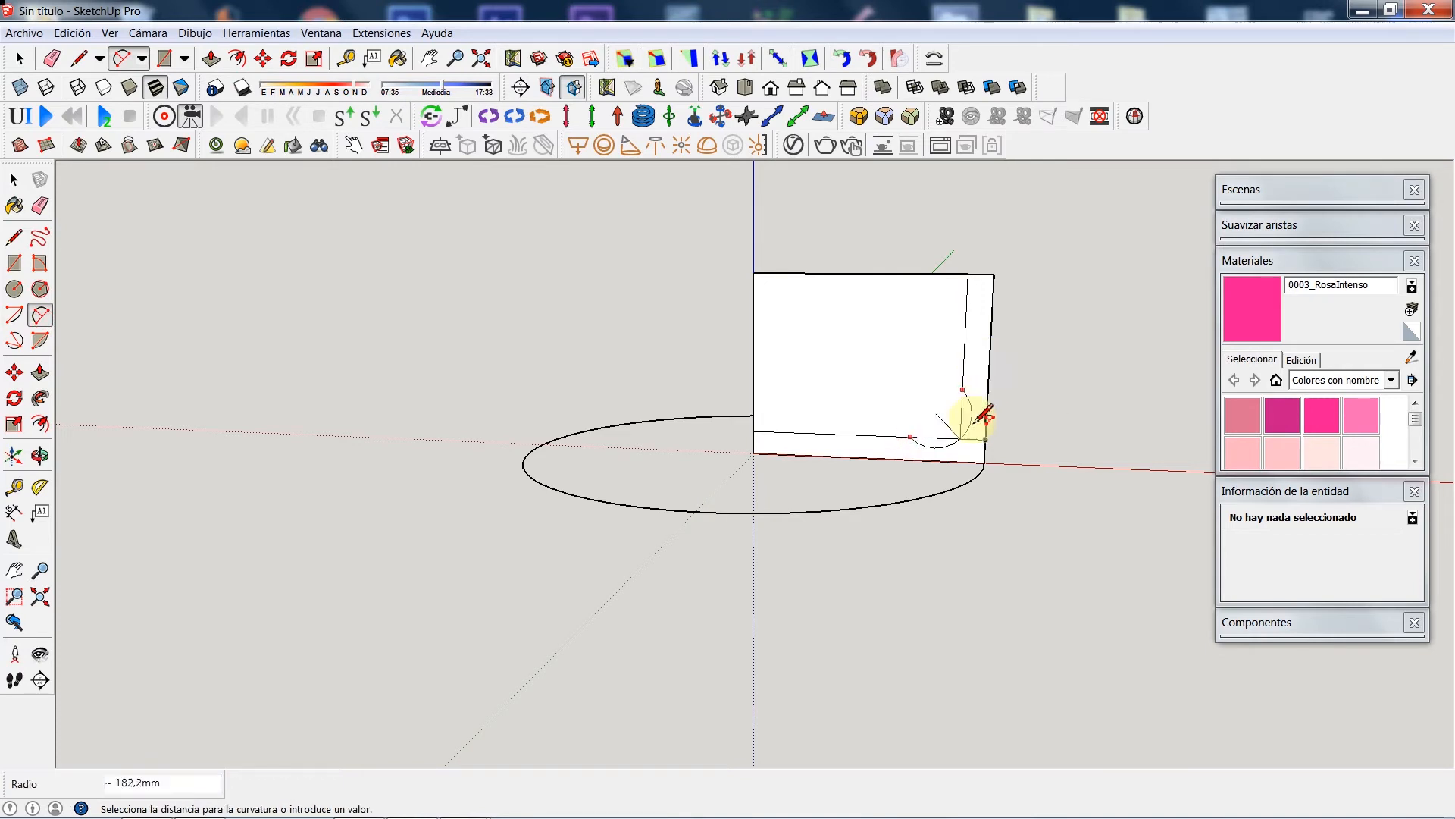
{"action": "left_click", "coordinate": [957, 417]}
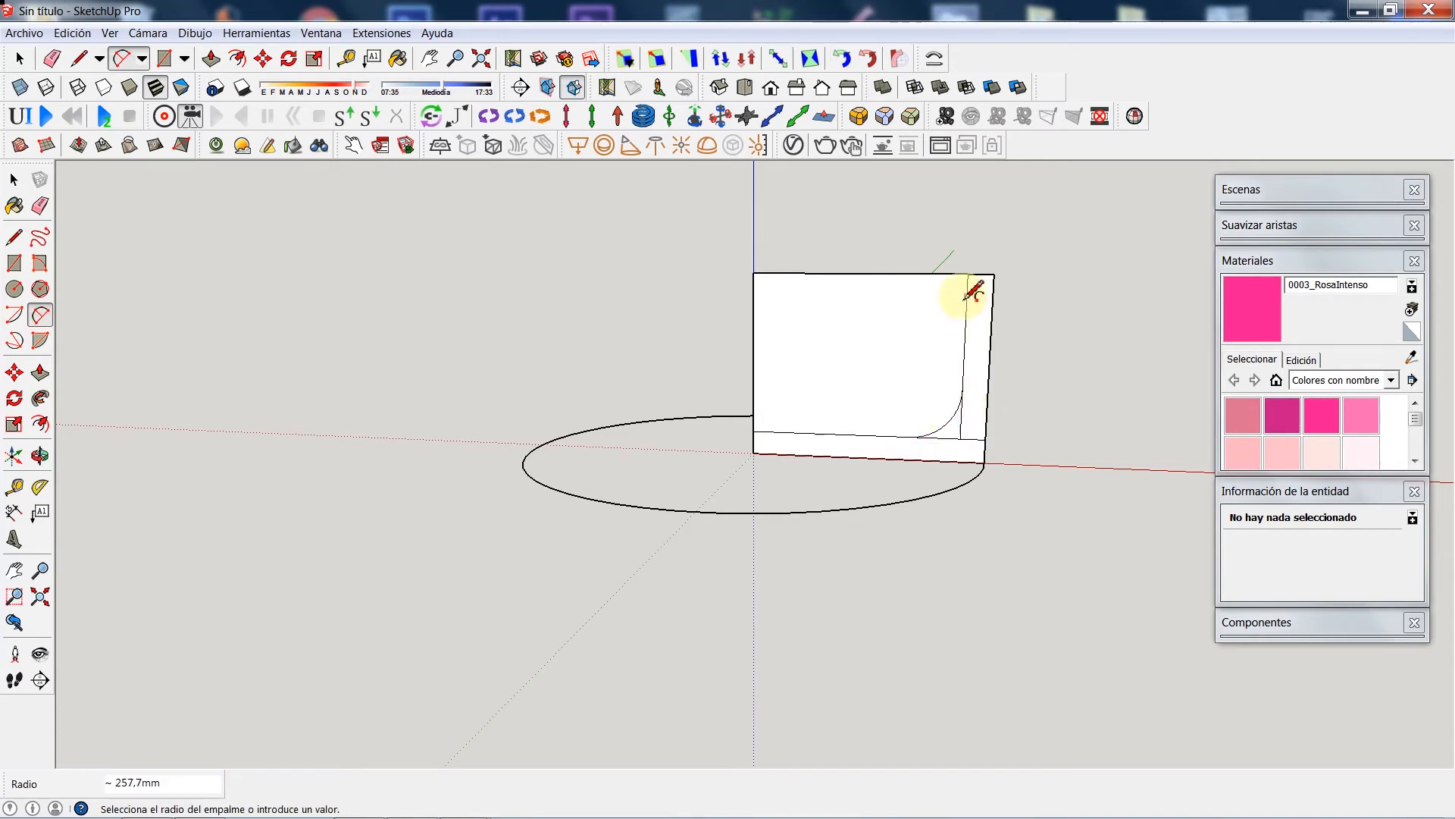
Step: Round the inner top corner of the narrow wall strip with a small arc
{"action": "left_click", "coordinate": [971, 275]}
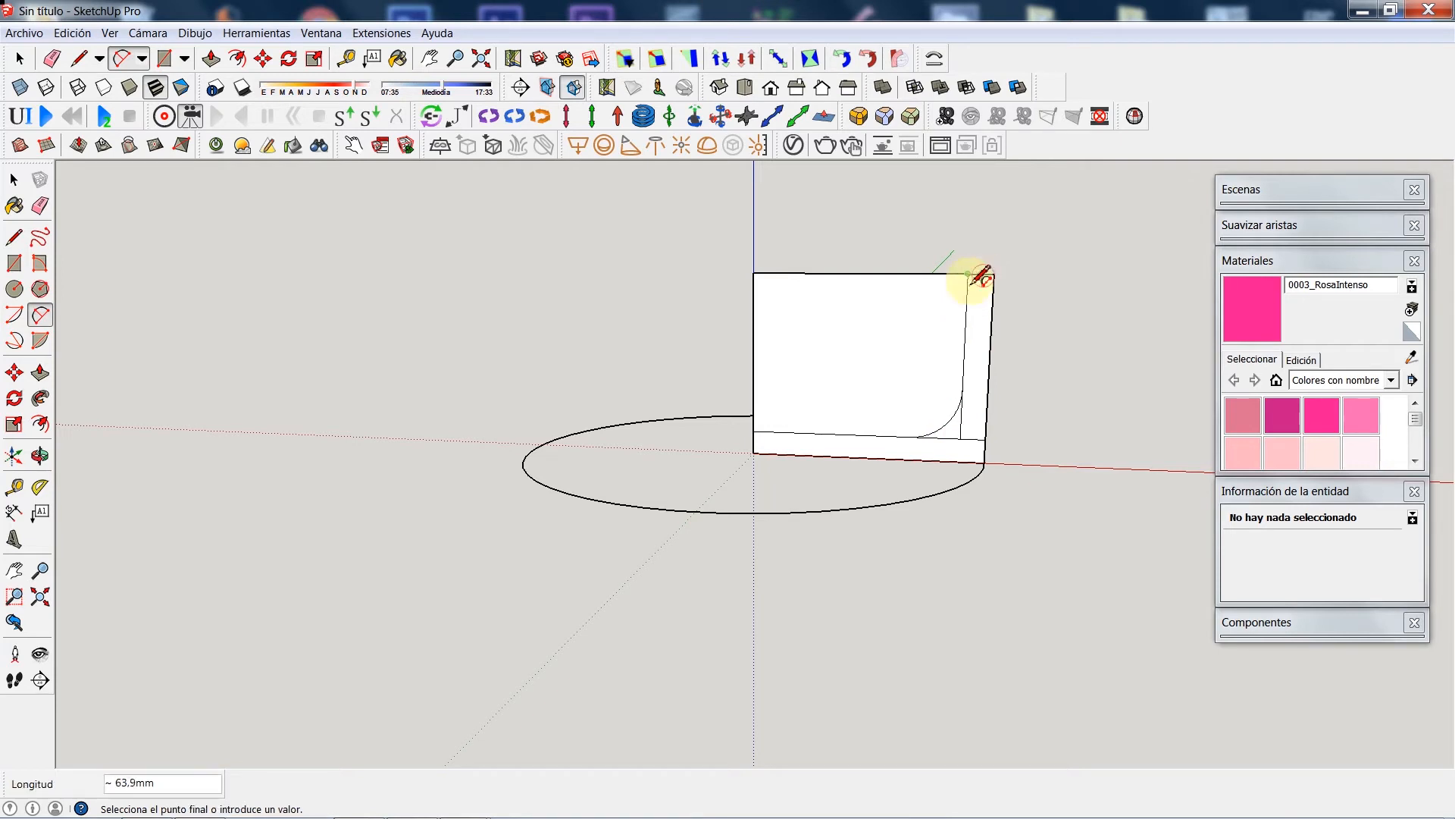
{"action": "left_click", "coordinate": [980, 286]}
{"action": "left_click", "coordinate": [980, 286]}
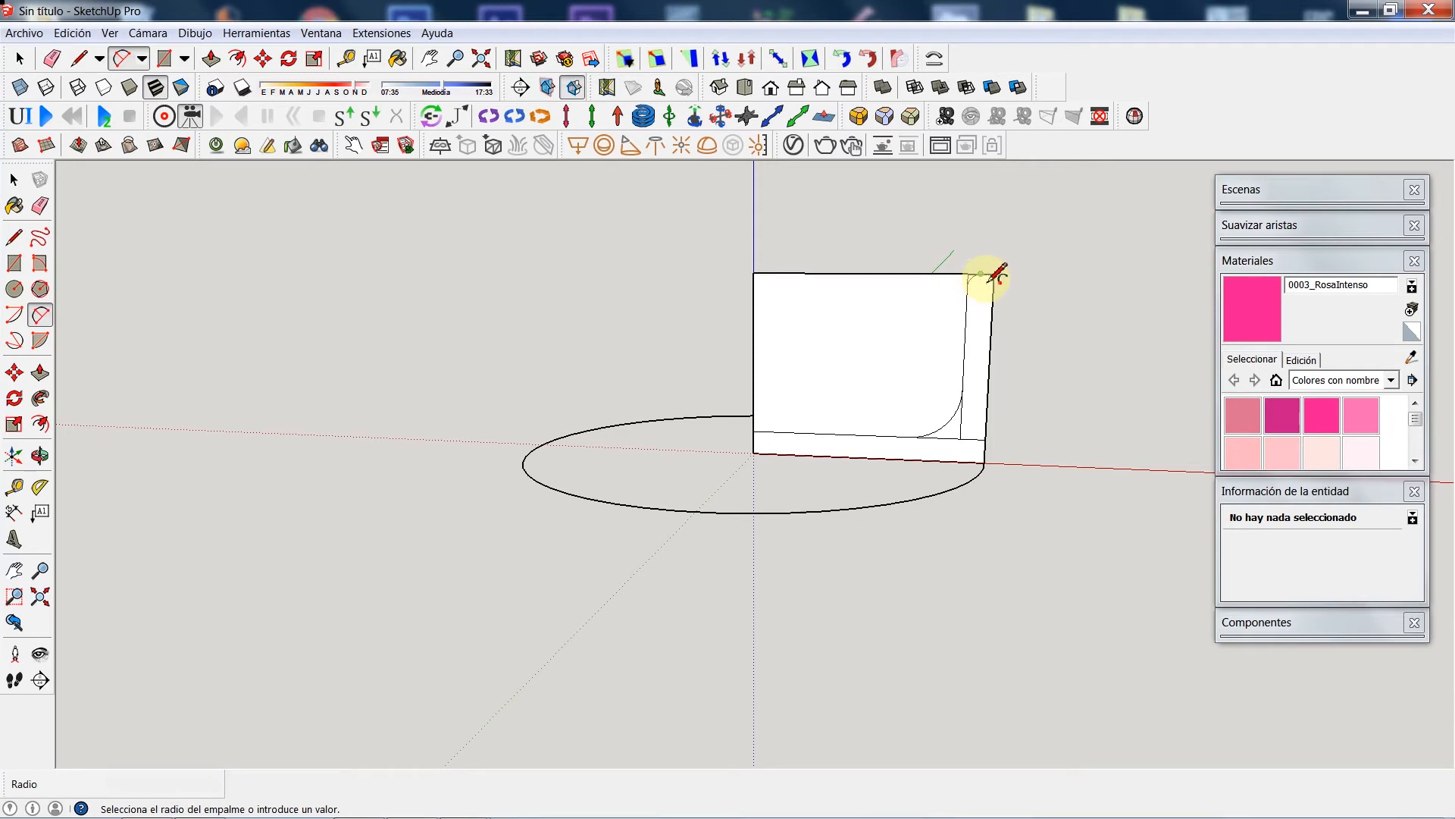
Step: Round the outer top corner of the narrow wall strip with an arc starting where the inner top arc ends
{"action": "scroll", "coordinate": [1000, 275], "scroll_direction": "up", "scroll_amount": 5}
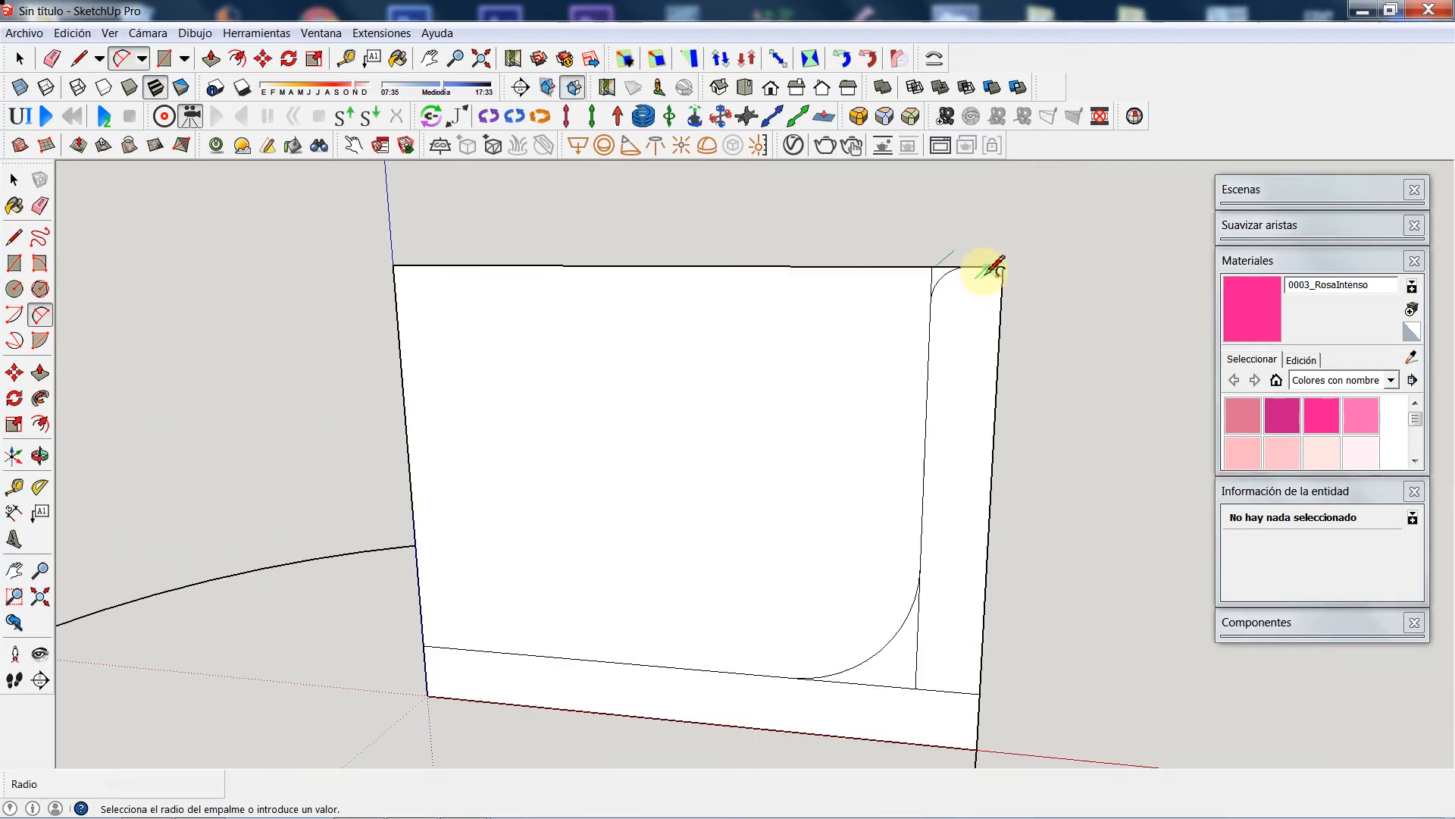
{"action": "left_click", "coordinate": [978, 269]}
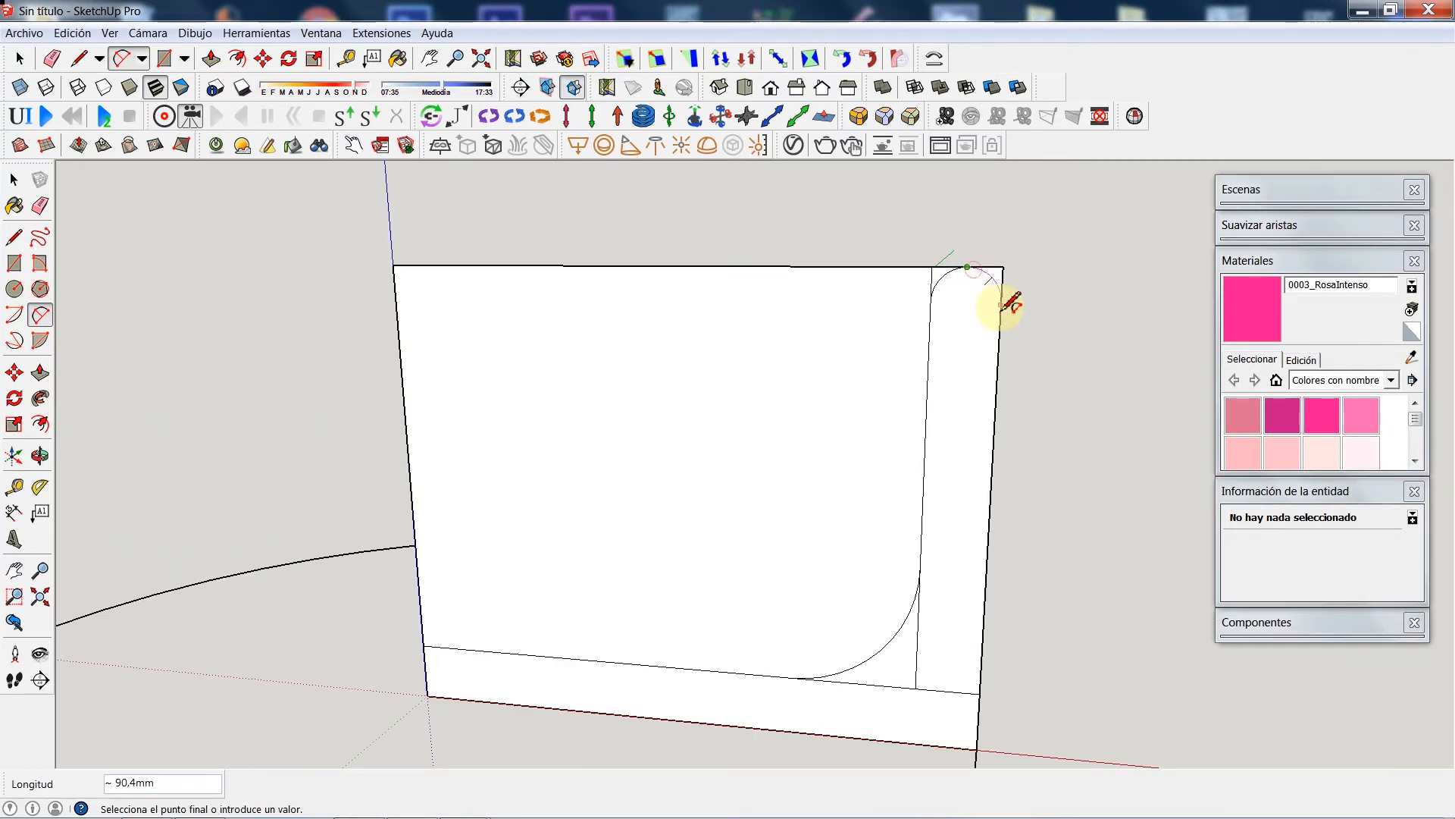
{"action": "left_click", "coordinate": [1002, 303]}
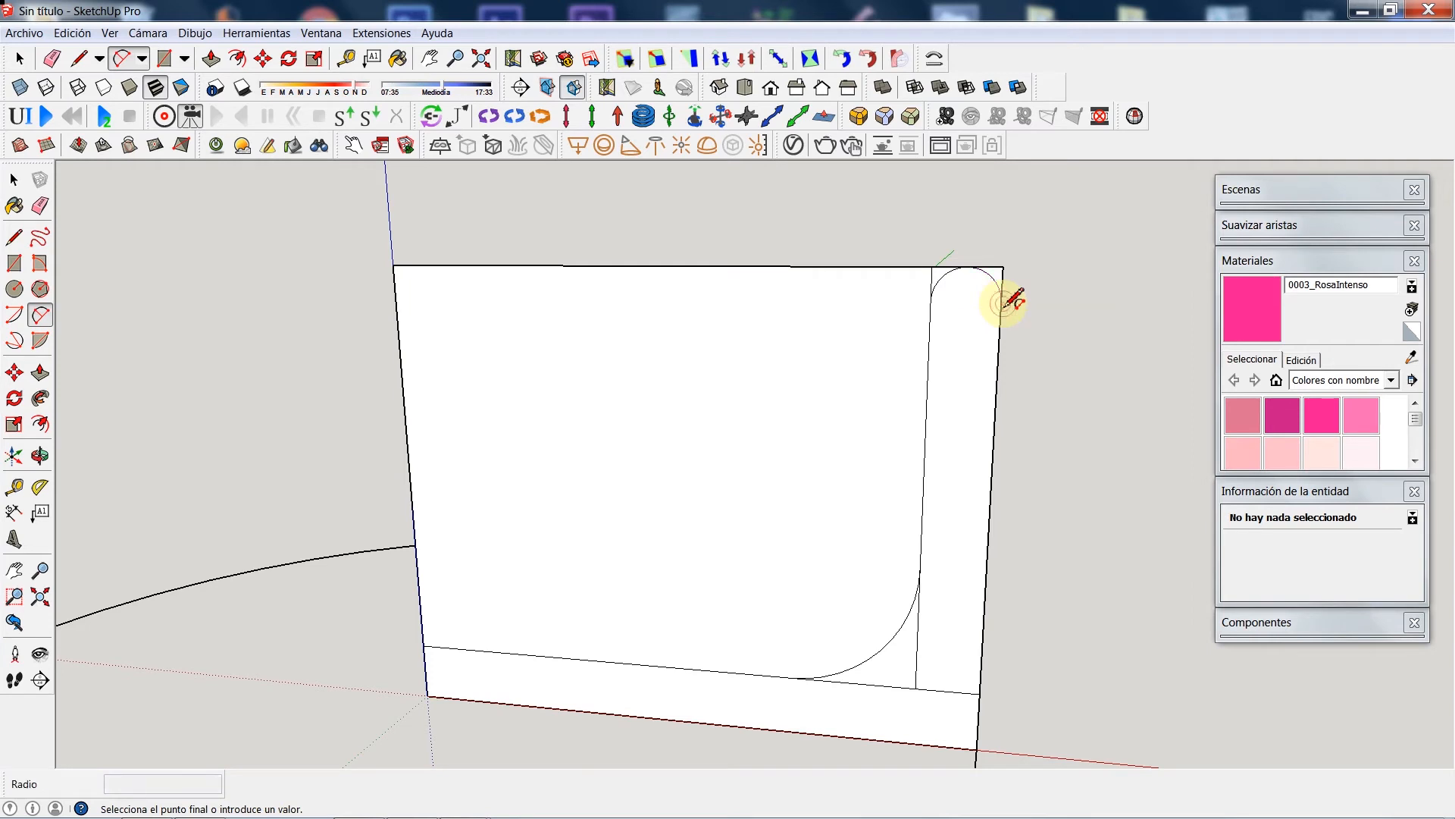
Step: Round the outer bottom corner with a tangent arc bulging about 35.7 mm, from the base line's outer end to the bottom edge
{"action": "scroll", "coordinate": [865, 483], "scroll_direction": "down", "scroll_amount": 3}
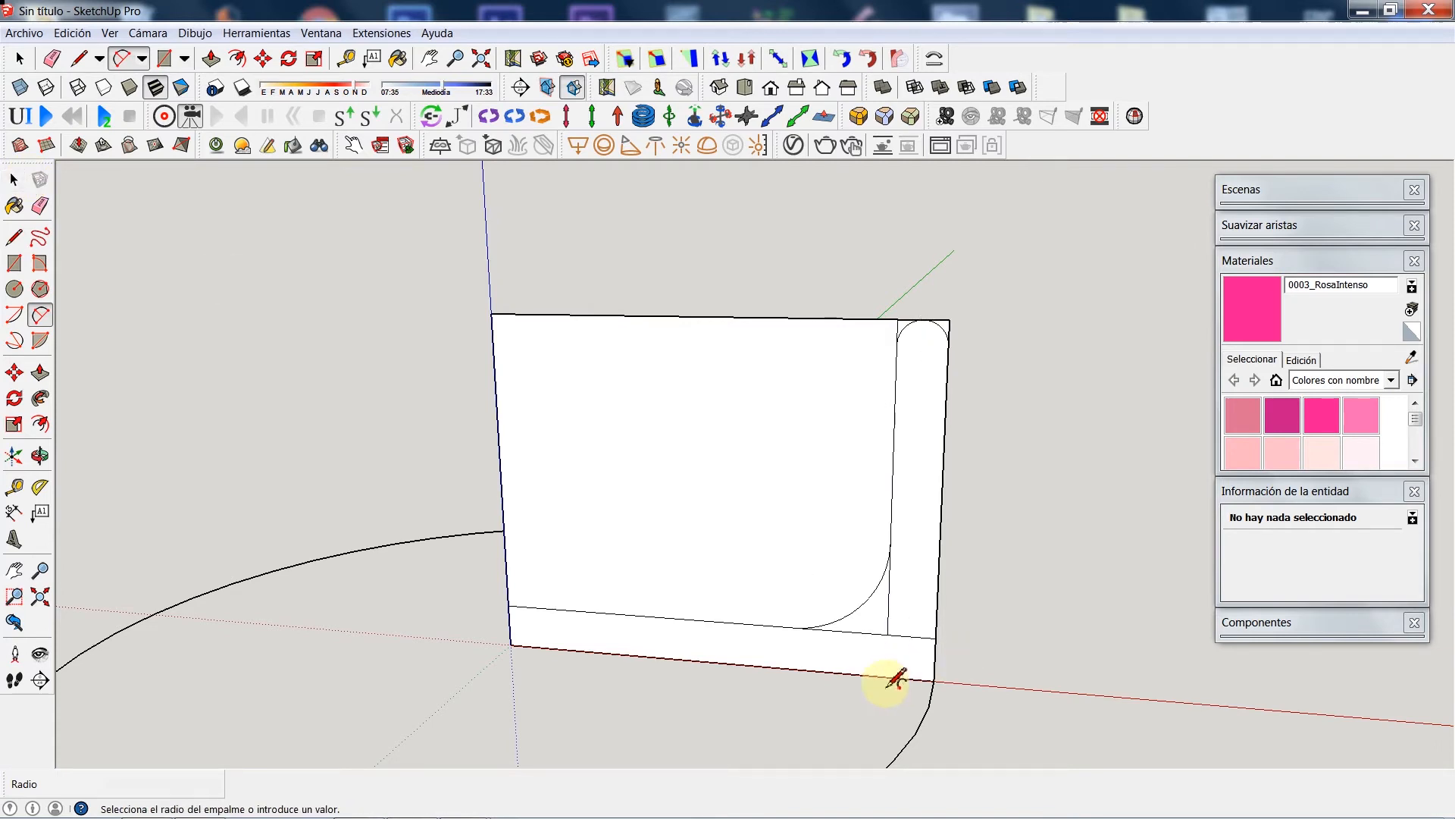
{"action": "left_click", "coordinate": [936, 638]}
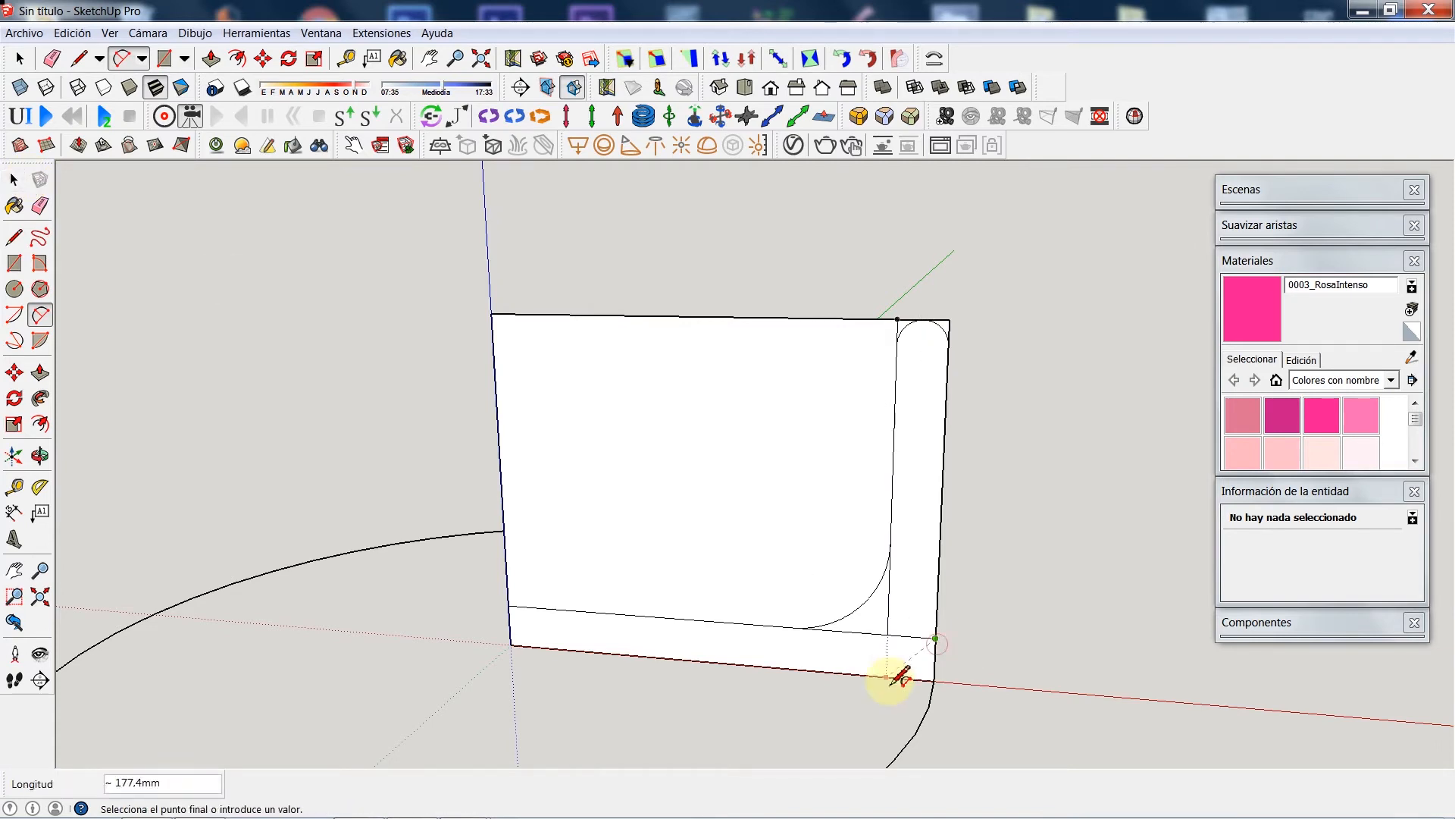
{"action": "left_click", "coordinate": [887, 677]}
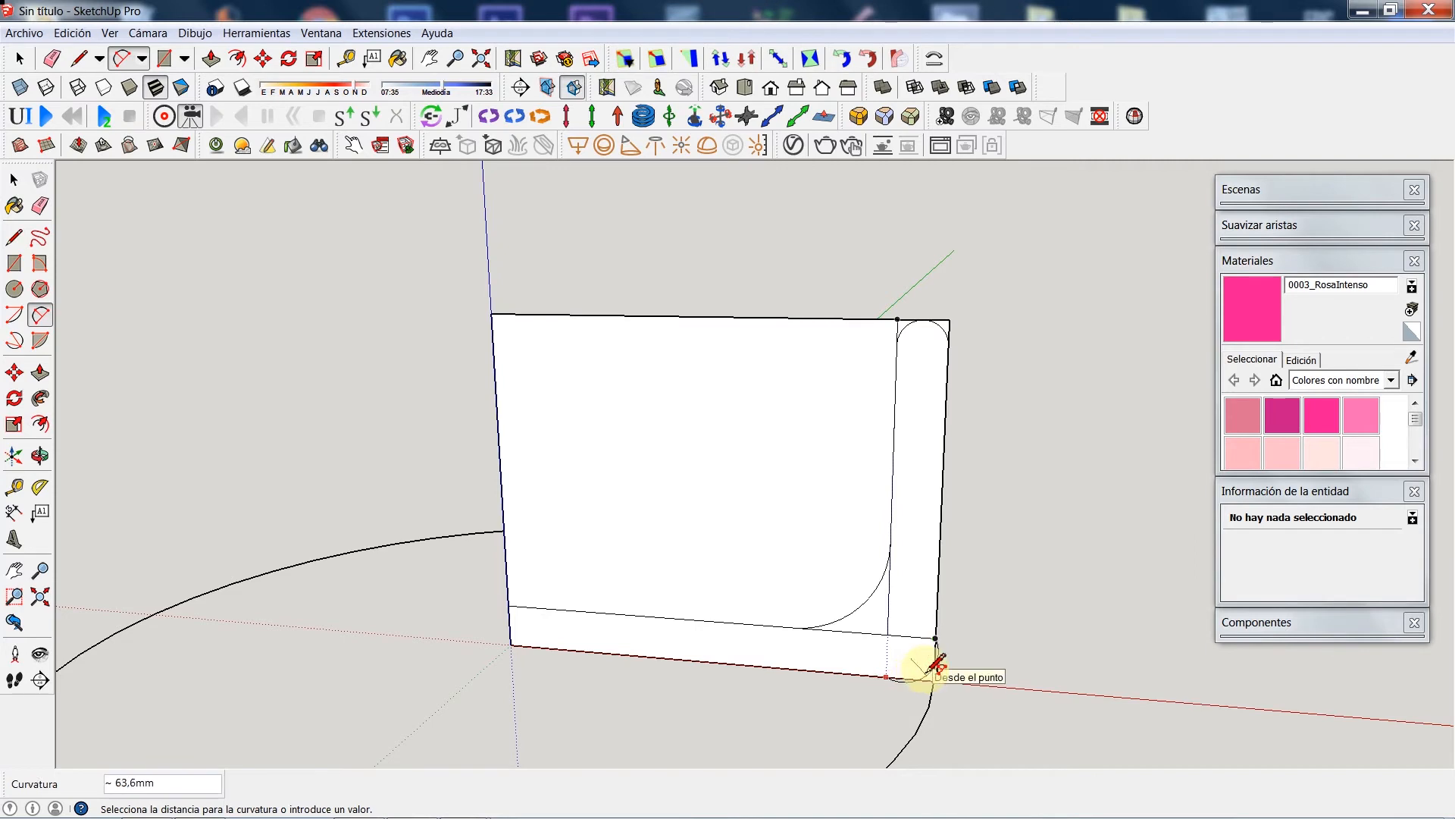
{"action": "scroll", "coordinate": [937, 664], "scroll_direction": "up", "scroll_amount": 4}
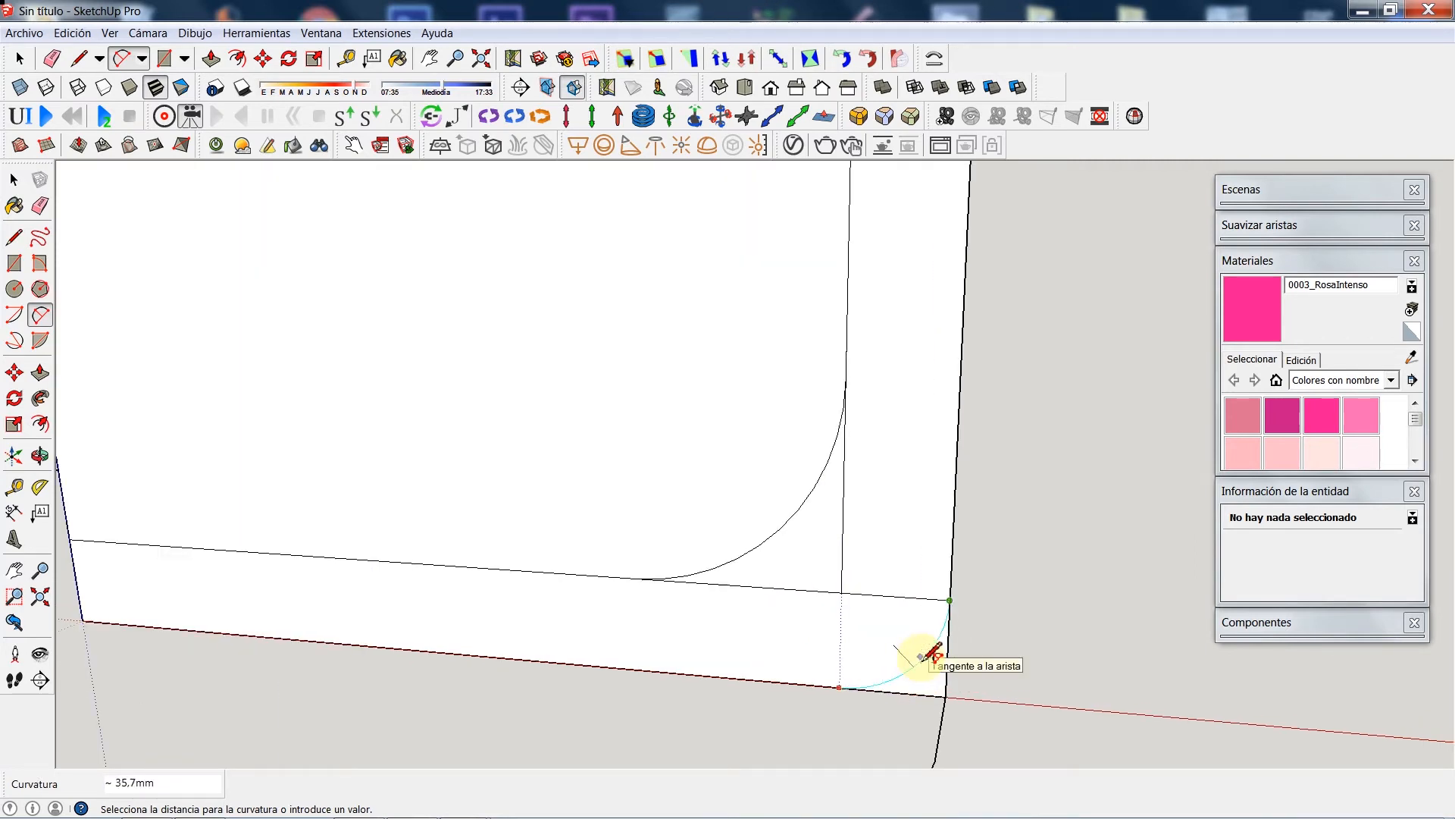
{"action": "left_click", "coordinate": [931, 653]}
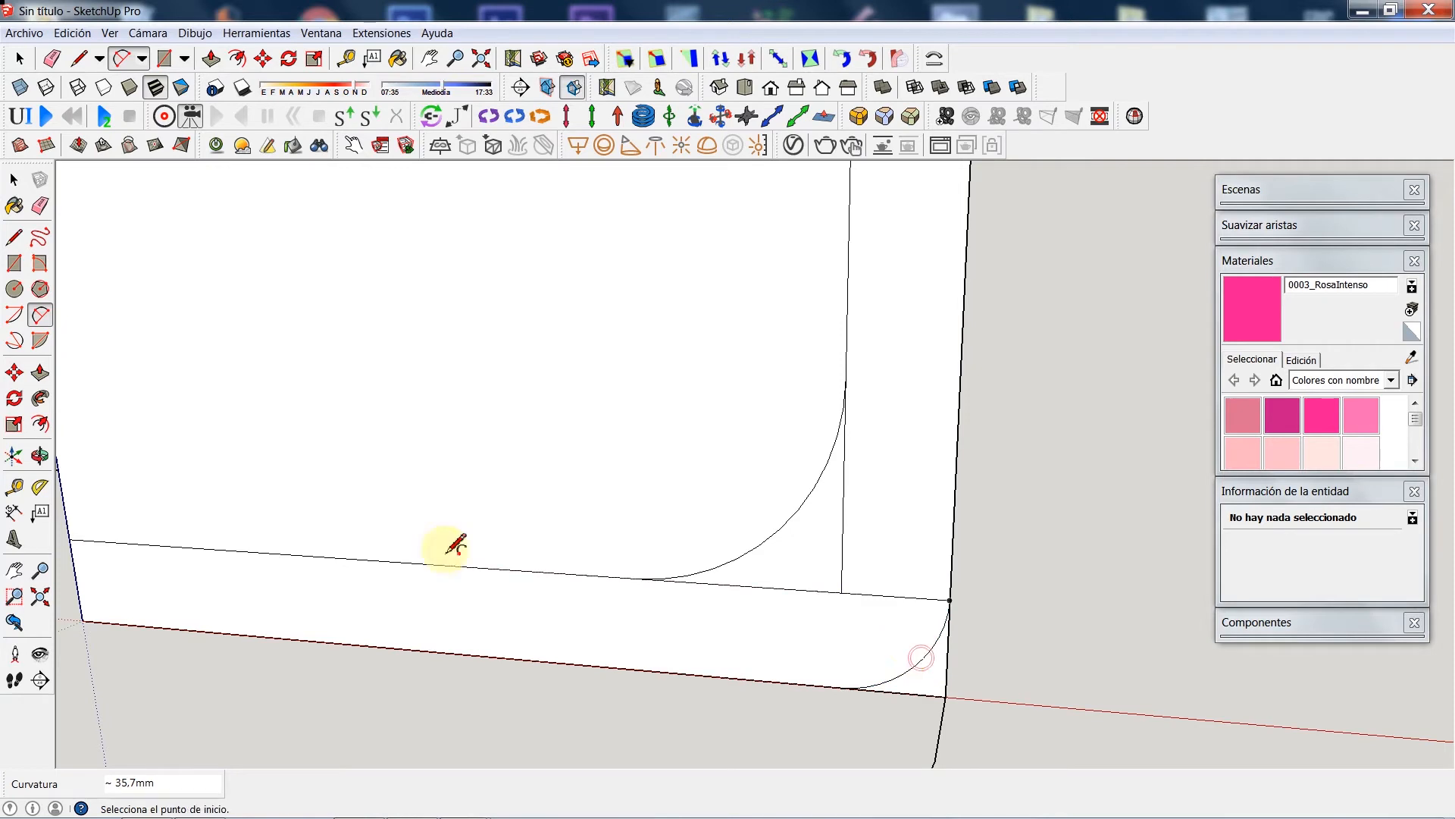
Step: Delete the large inner face and the top edge that spans it, leaving the L-shaped wall profile
{"action": "left_click", "coordinate": [14, 180]}
{"action": "scroll", "coordinate": [305, 487], "scroll_direction": "down", "scroll_amount": 2}
{"action": "scroll", "coordinate": [309, 478], "scroll_direction": "down", "scroll_amount": 1}
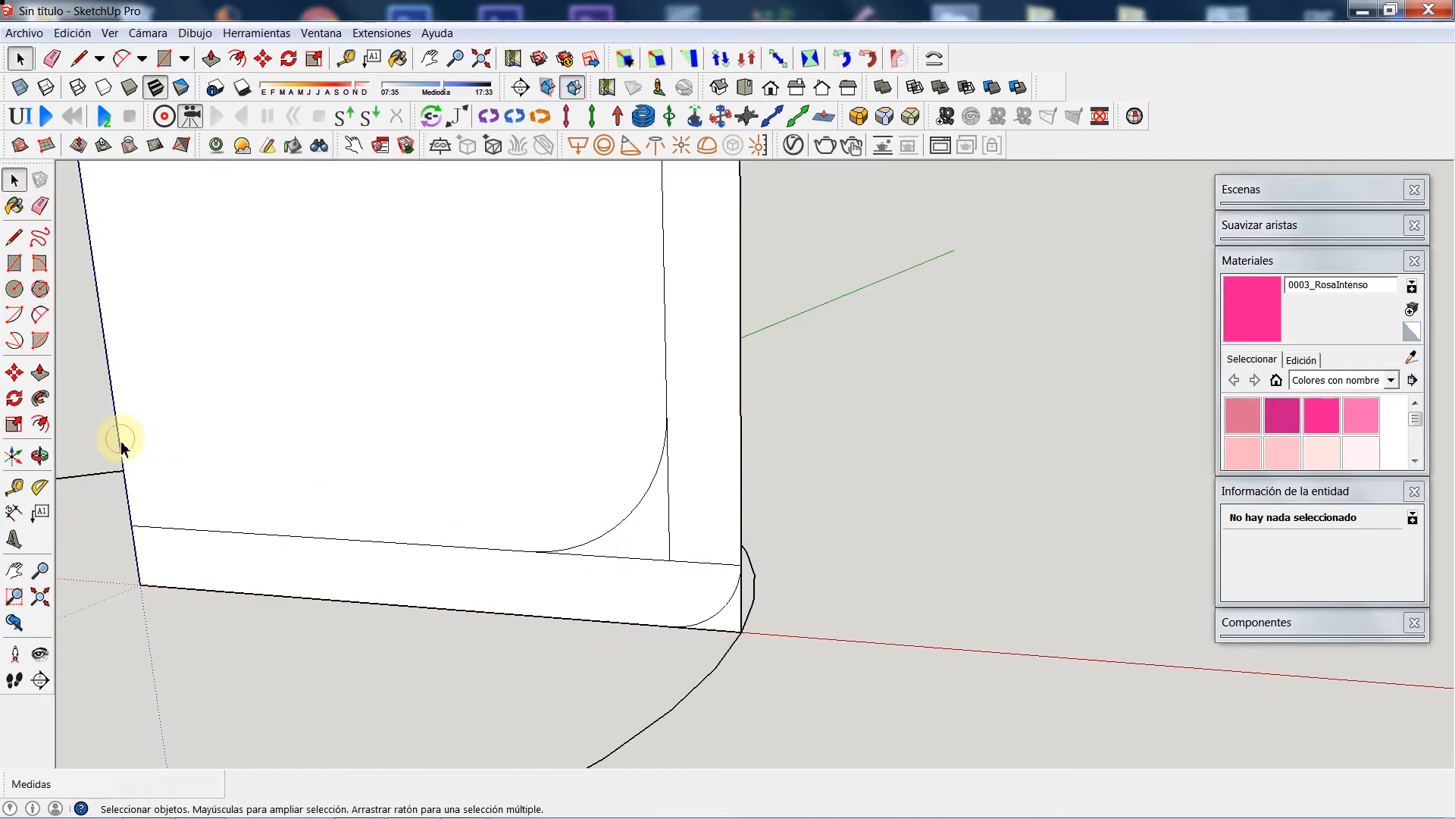
{"action": "scroll", "coordinate": [122, 448], "scroll_direction": "down", "scroll_amount": 5}
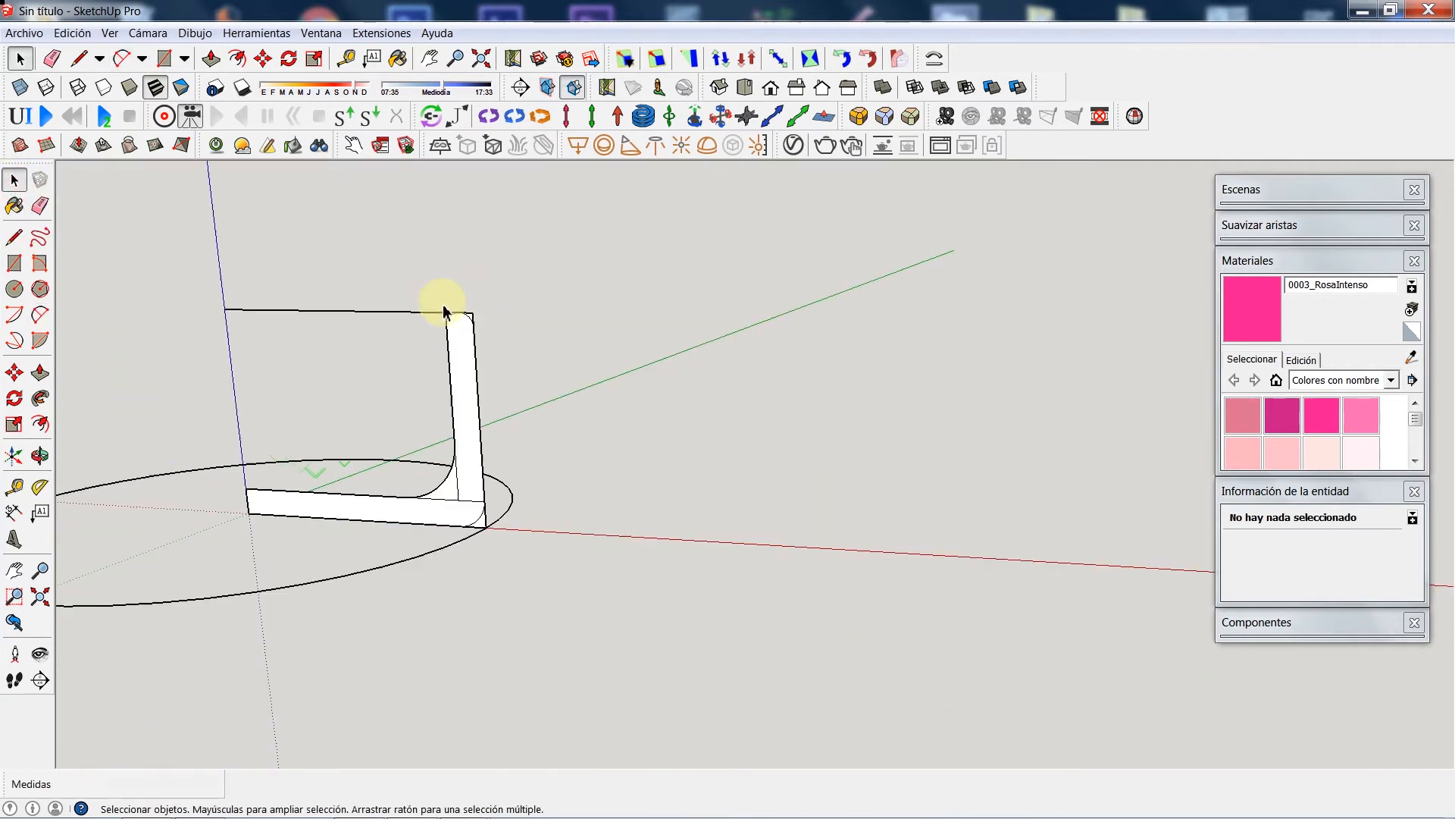
{"action": "left_click", "coordinate": [432, 311]}
{"action": "key", "text": "Delete"}
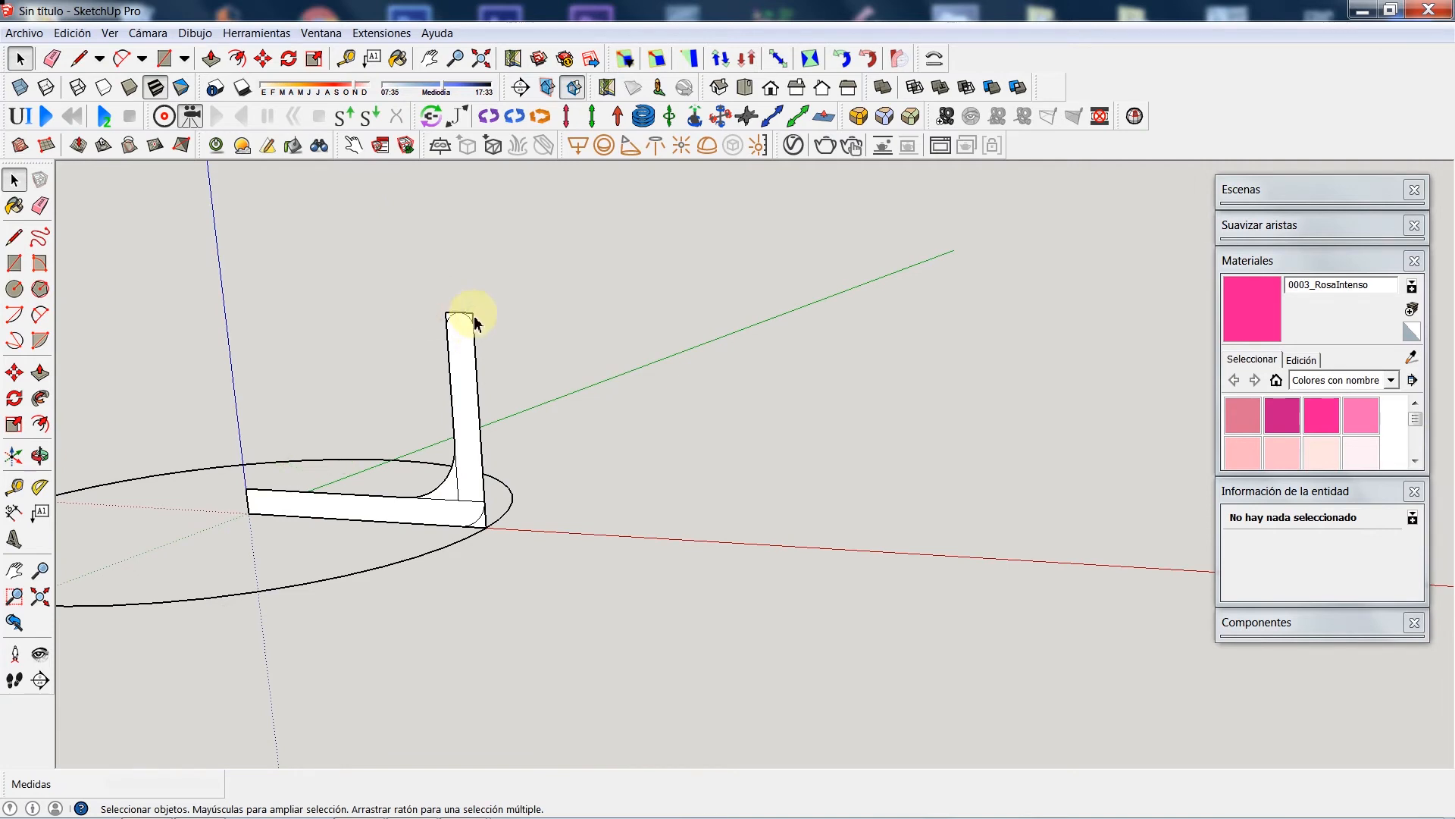
Step: Delete the leftover corner edges outside the rounded top of the wall
{"action": "scroll", "coordinate": [474, 322], "scroll_direction": "up", "scroll_amount": 5}
{"action": "left_click", "coordinate": [476, 355]}
{"action": "key", "text": "Delete"}
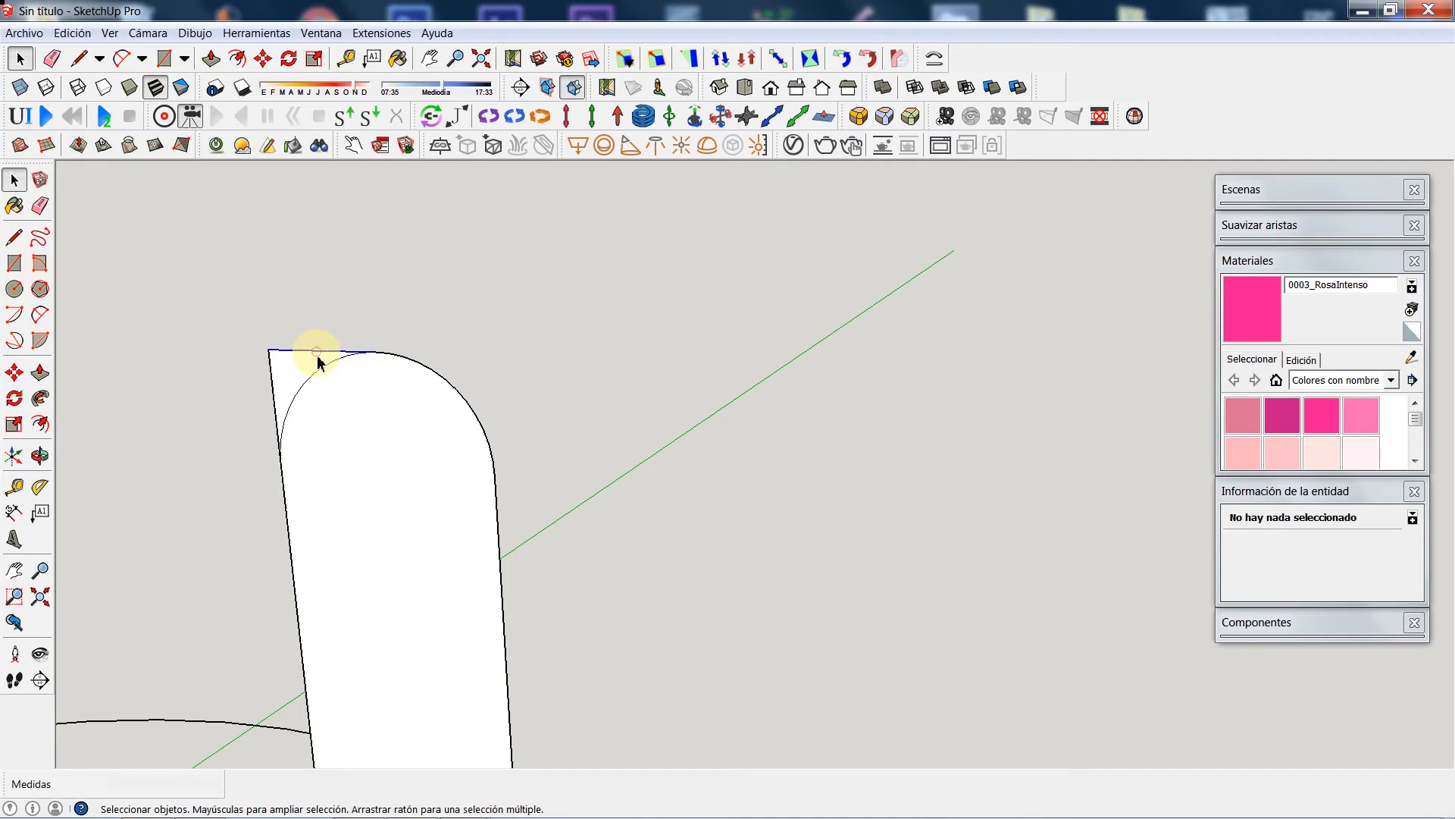
{"action": "key", "text": "Delete"}
{"action": "scroll", "coordinate": [474, 390], "scroll_direction": "down", "scroll_amount": 5}
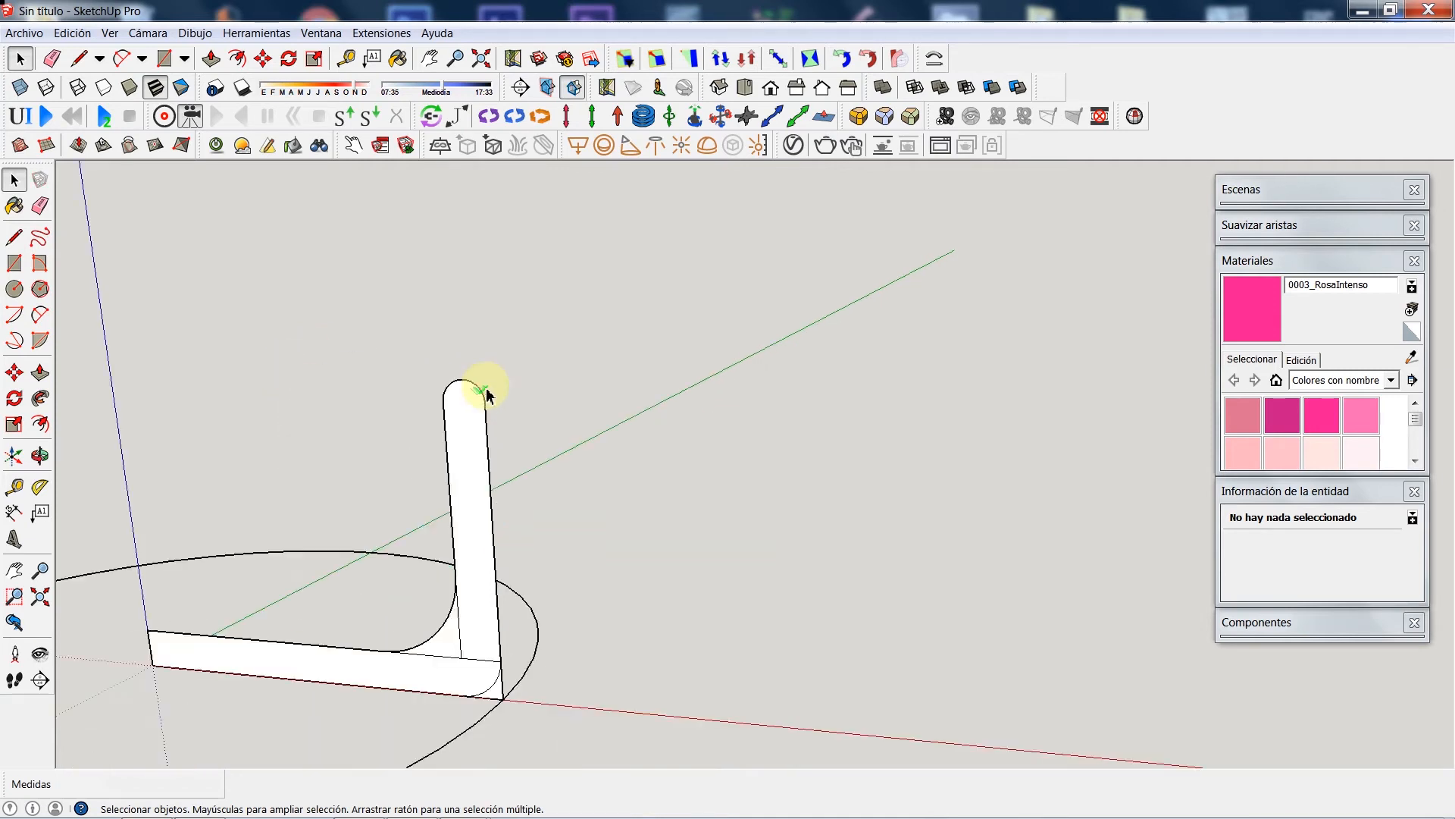
Step: Delete the inner dividing lines where wall and base meet, and the leftover edges outside the rounded outer bottom corner
{"action": "scroll", "coordinate": [481, 591], "scroll_direction": "up", "scroll_amount": 5}
{"action": "scroll", "coordinate": [480, 599], "scroll_direction": "up", "scroll_amount": 2}
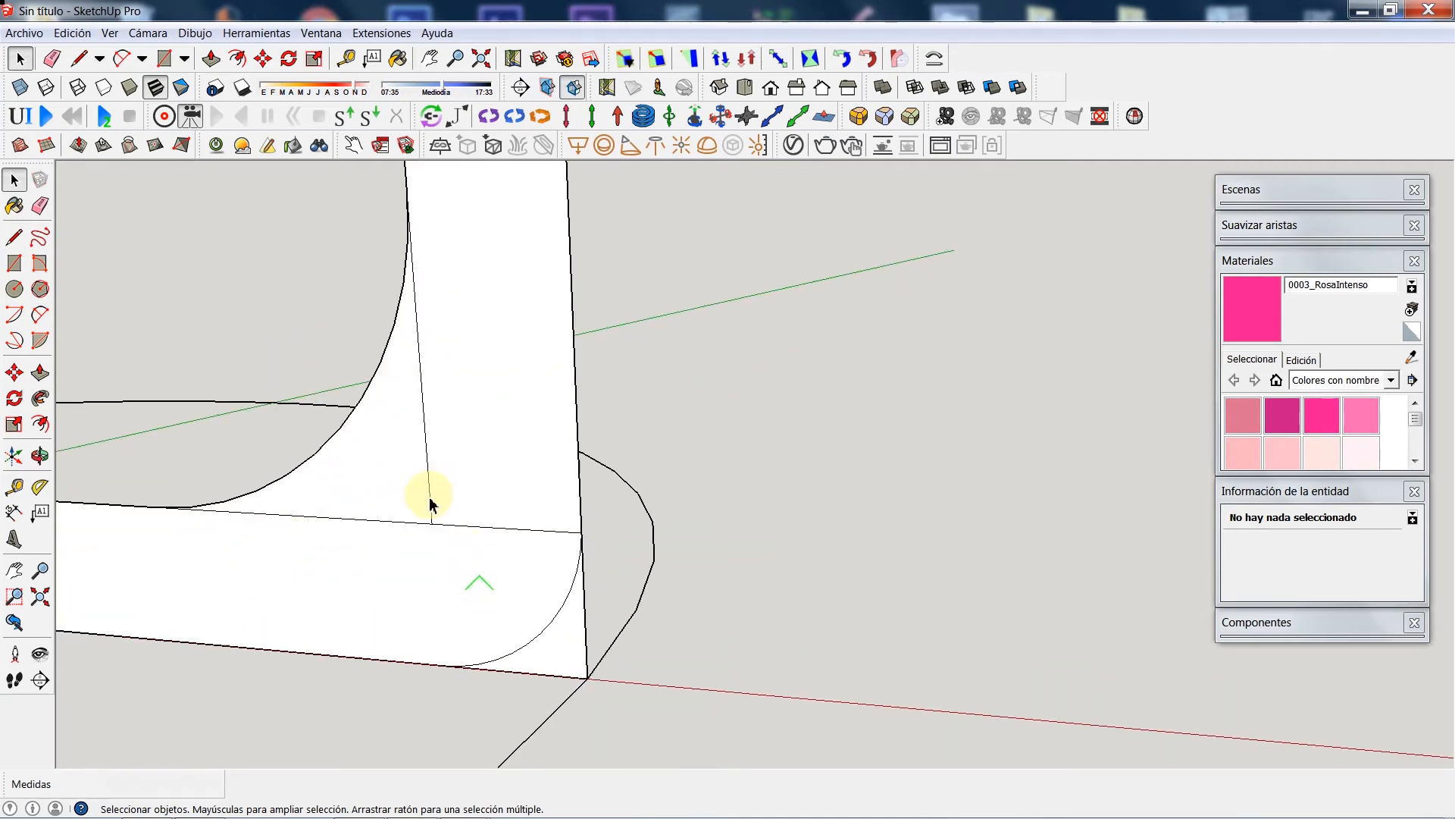
{"action": "key", "text": "Delete"}
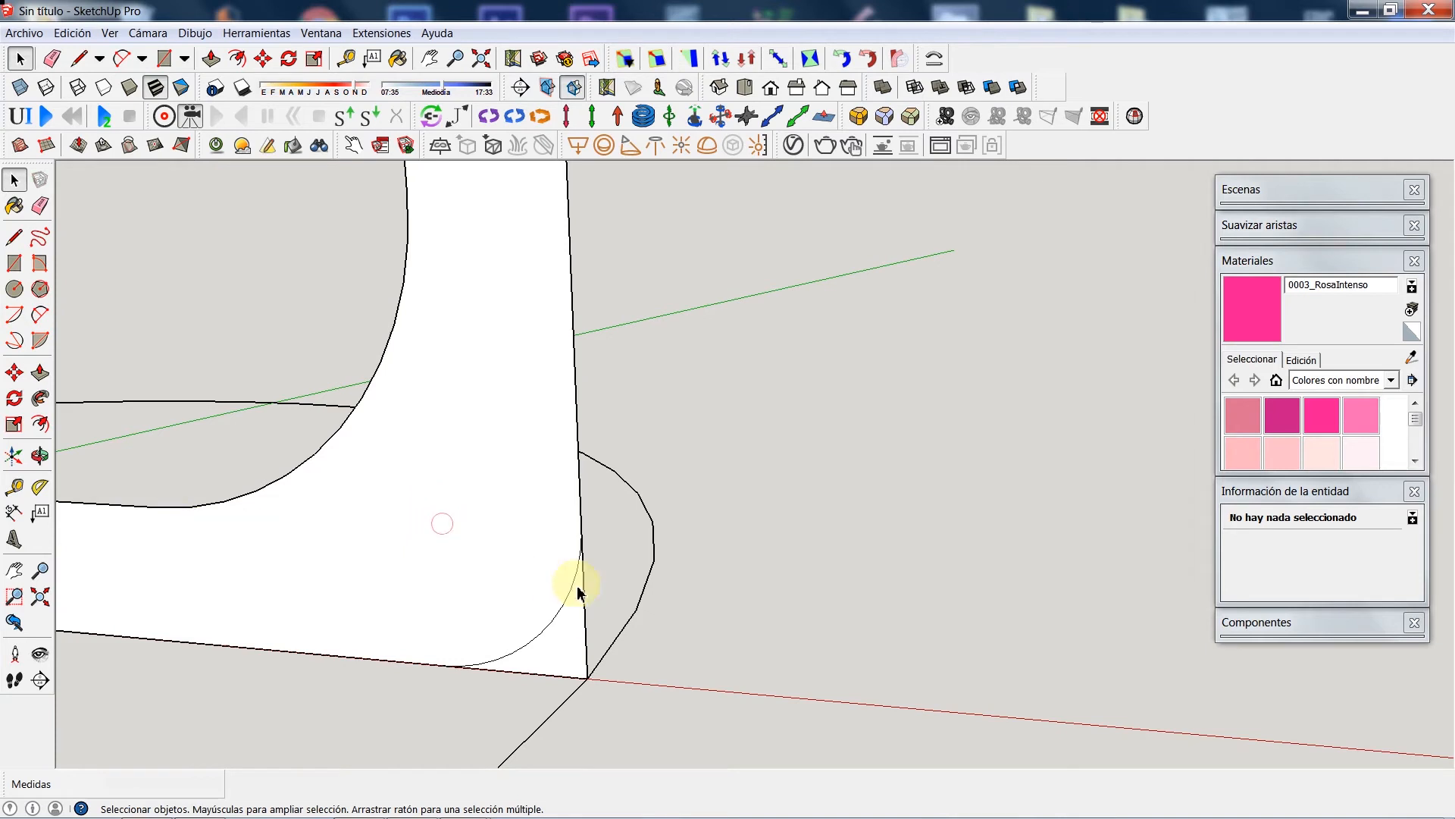
{"action": "left_click", "coordinate": [583, 586]}
{"action": "key", "text": "Delete"}
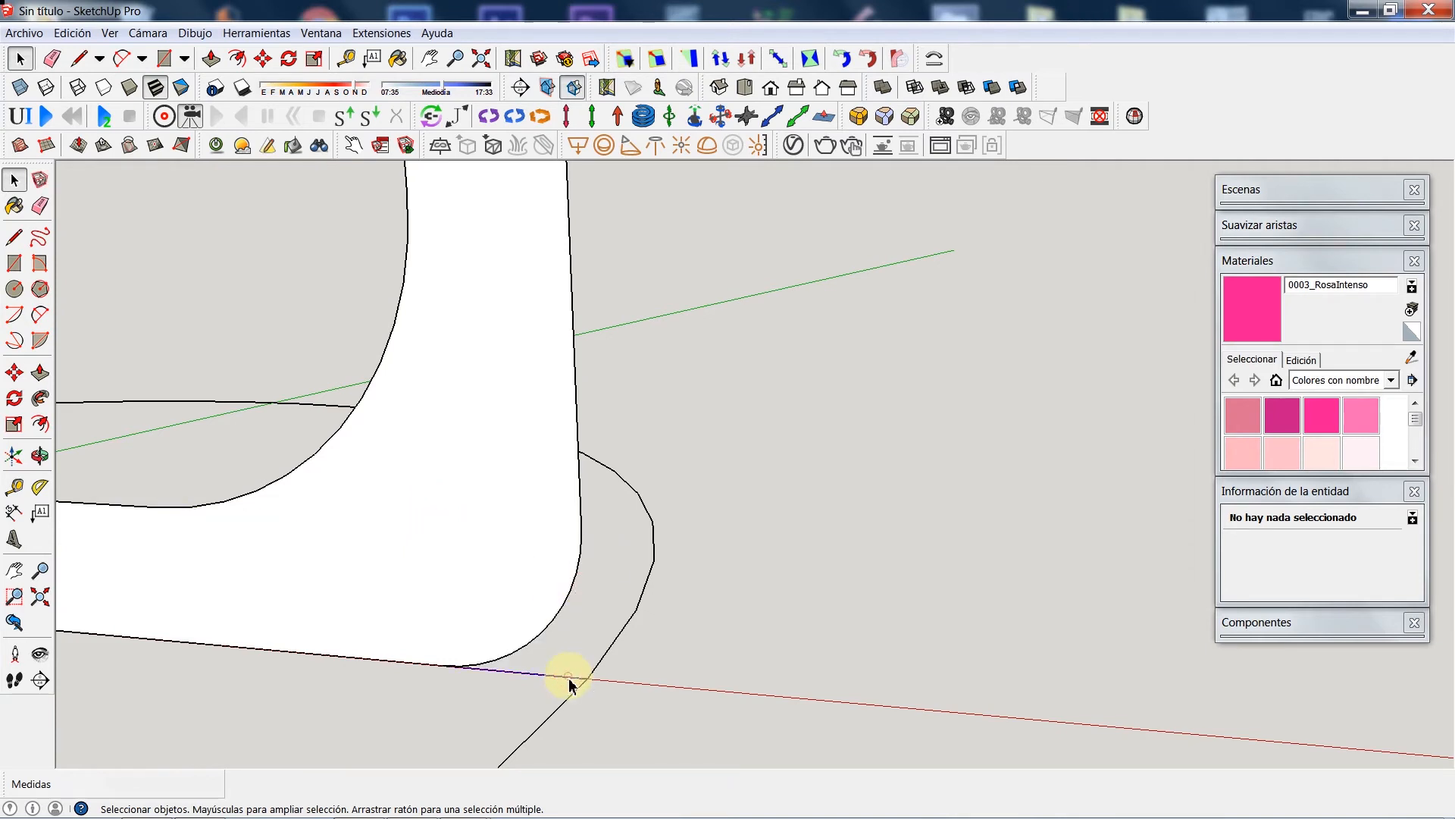
{"action": "scroll", "coordinate": [652, 485], "scroll_direction": "down", "scroll_amount": 6}
Step: Paint the L-shaped profile face with the material 0003_RosaIntenso
{"action": "scroll", "coordinate": [607, 476], "scroll_direction": "up", "scroll_amount": 3}
{"action": "scroll", "coordinate": [604, 470], "scroll_direction": "down", "scroll_amount": 3}
{"action": "left_click", "coordinate": [629, 463]}
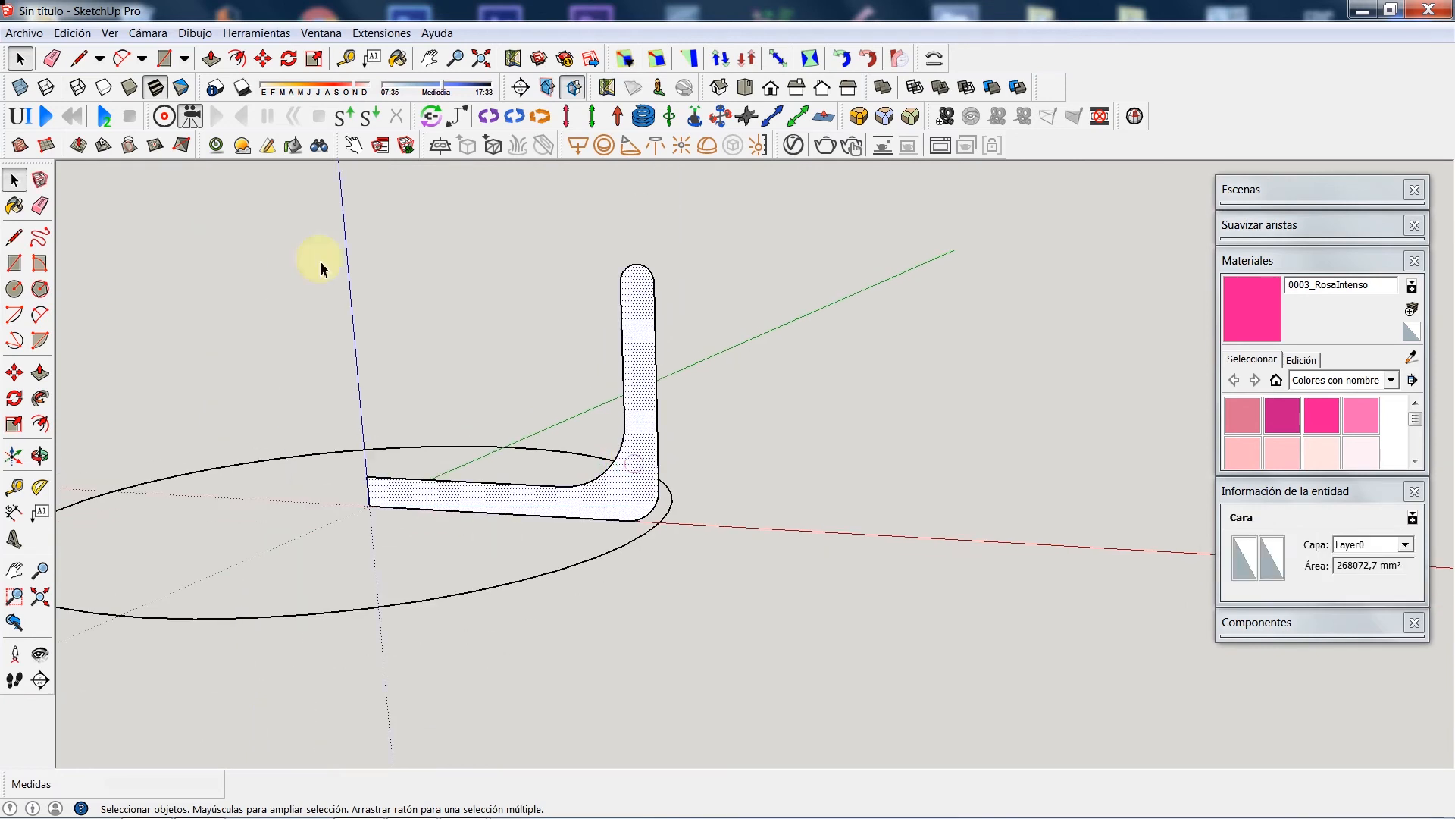
{"action": "left_click", "coordinate": [1322, 415]}
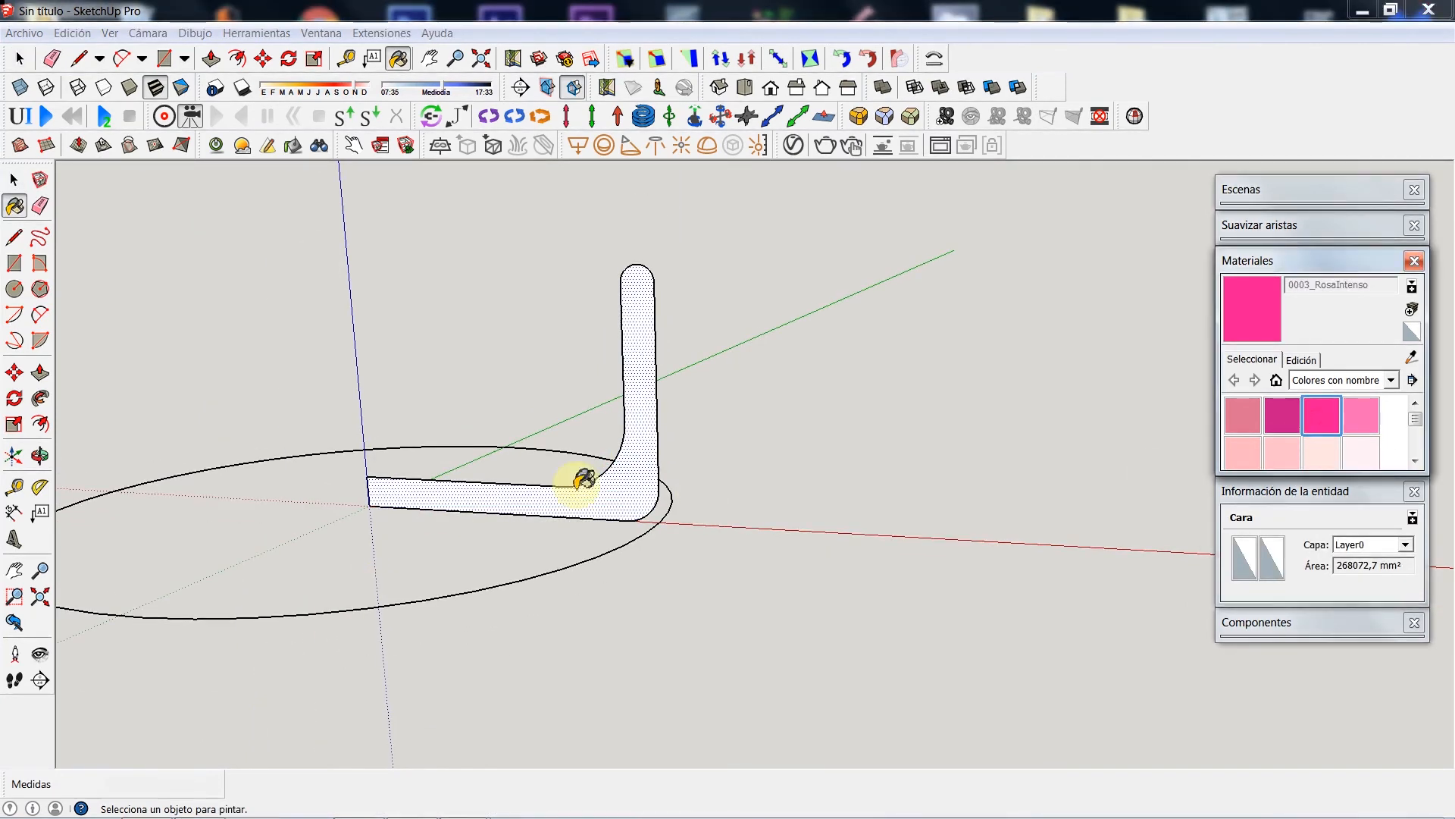
{"action": "left_click", "coordinate": [584, 479]}
{"action": "left_click", "coordinate": [14, 176]}
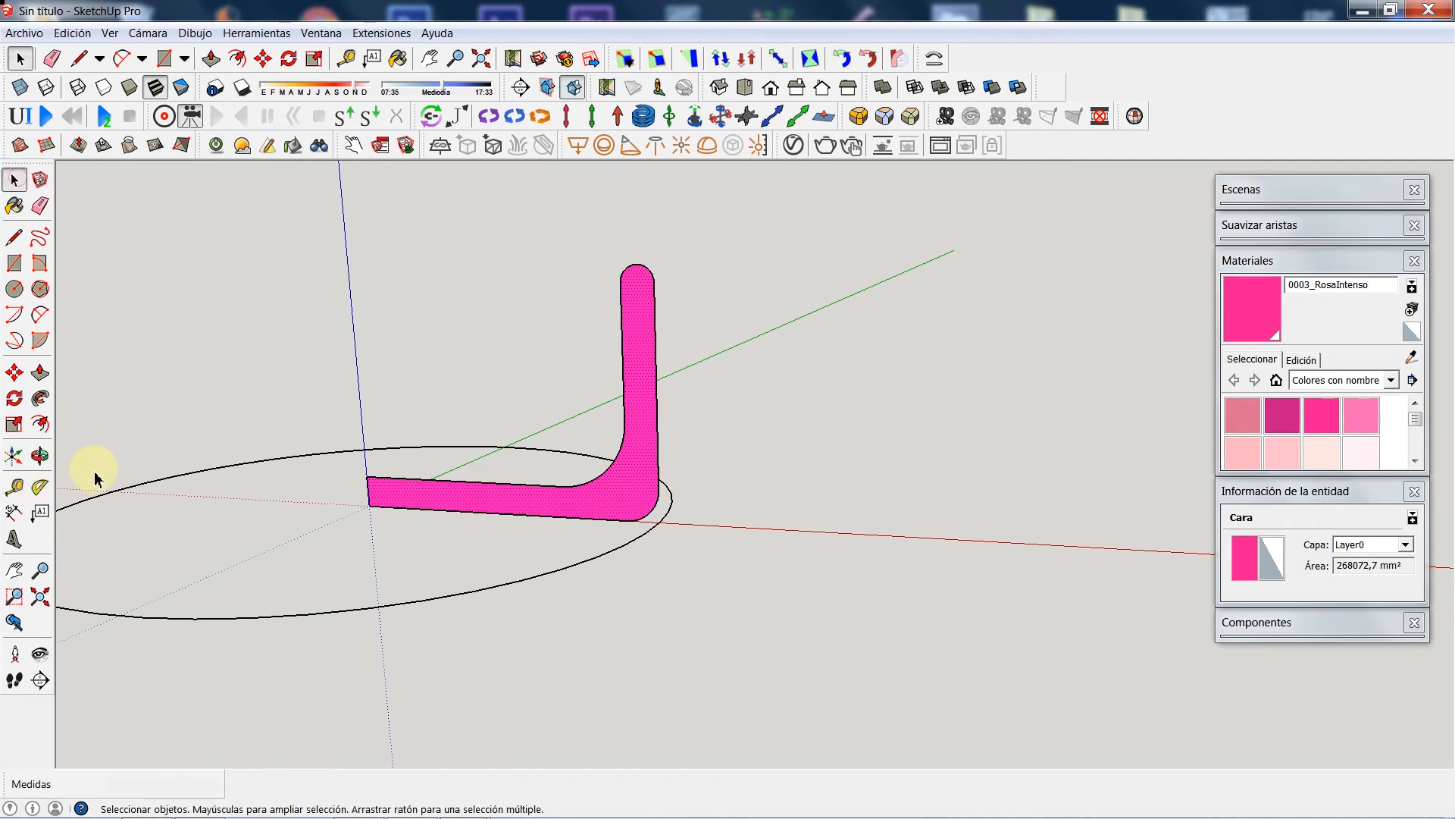
Step: Sweep the pink profile all the way around the circle with Follow Me to form the container
{"action": "left_click", "coordinate": [40, 398]}
{"action": "left_click", "coordinate": [640, 496]}
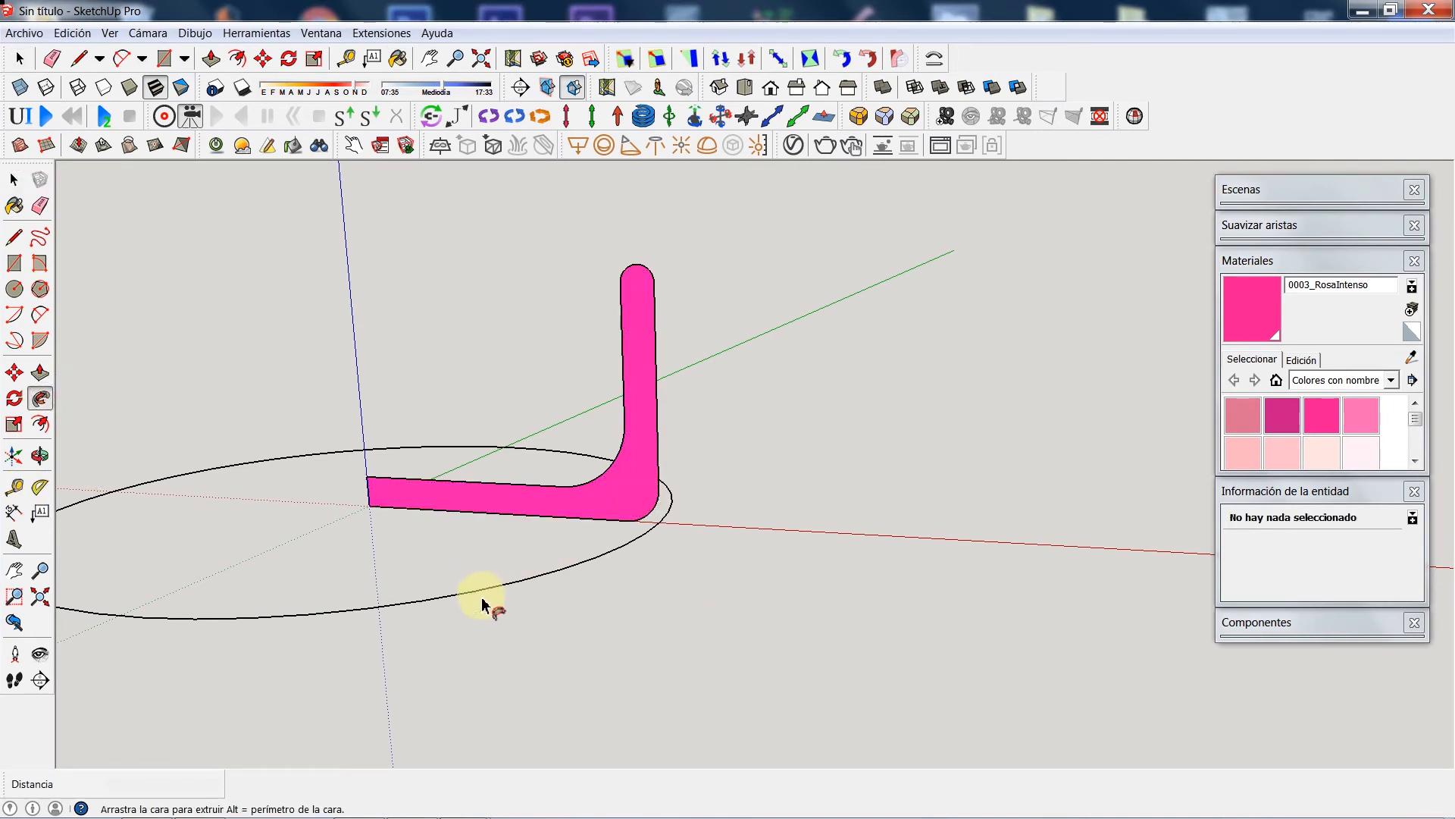
{"action": "left_click_drag", "start_coordinate": [624, 503], "coordinate": [702, 283]}
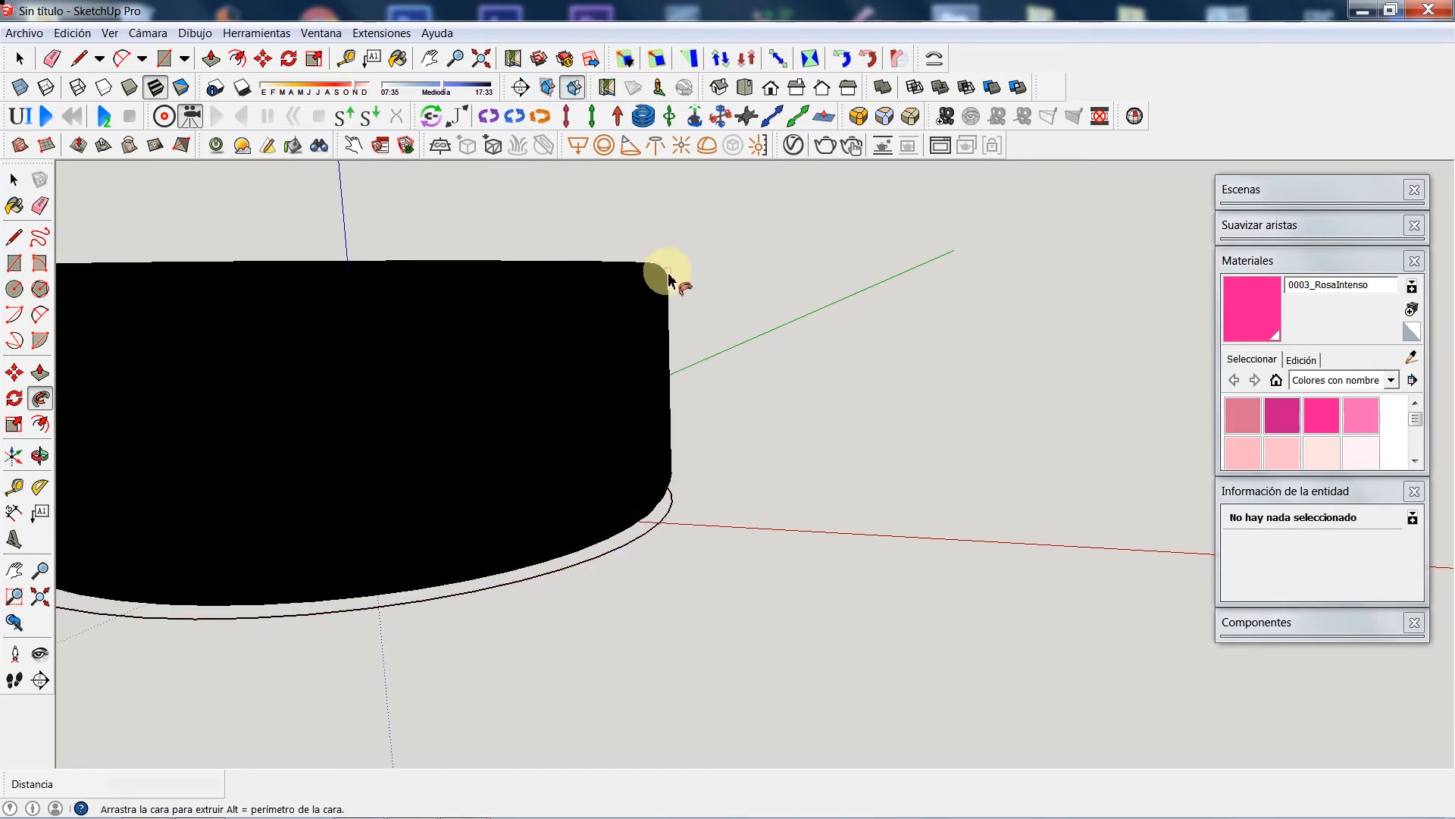
Step: Delete the circle path around the container's base
{"action": "left_click", "coordinate": [39, 454]}
{"action": "left_click_drag", "start_coordinate": [568, 306], "coordinate": [841, 407]}
{"action": "scroll", "coordinate": [650, 481], "scroll_direction": "down", "scroll_amount": 6}
{"action": "left_click_drag", "start_coordinate": [953, 291], "coordinate": [740, 416]}
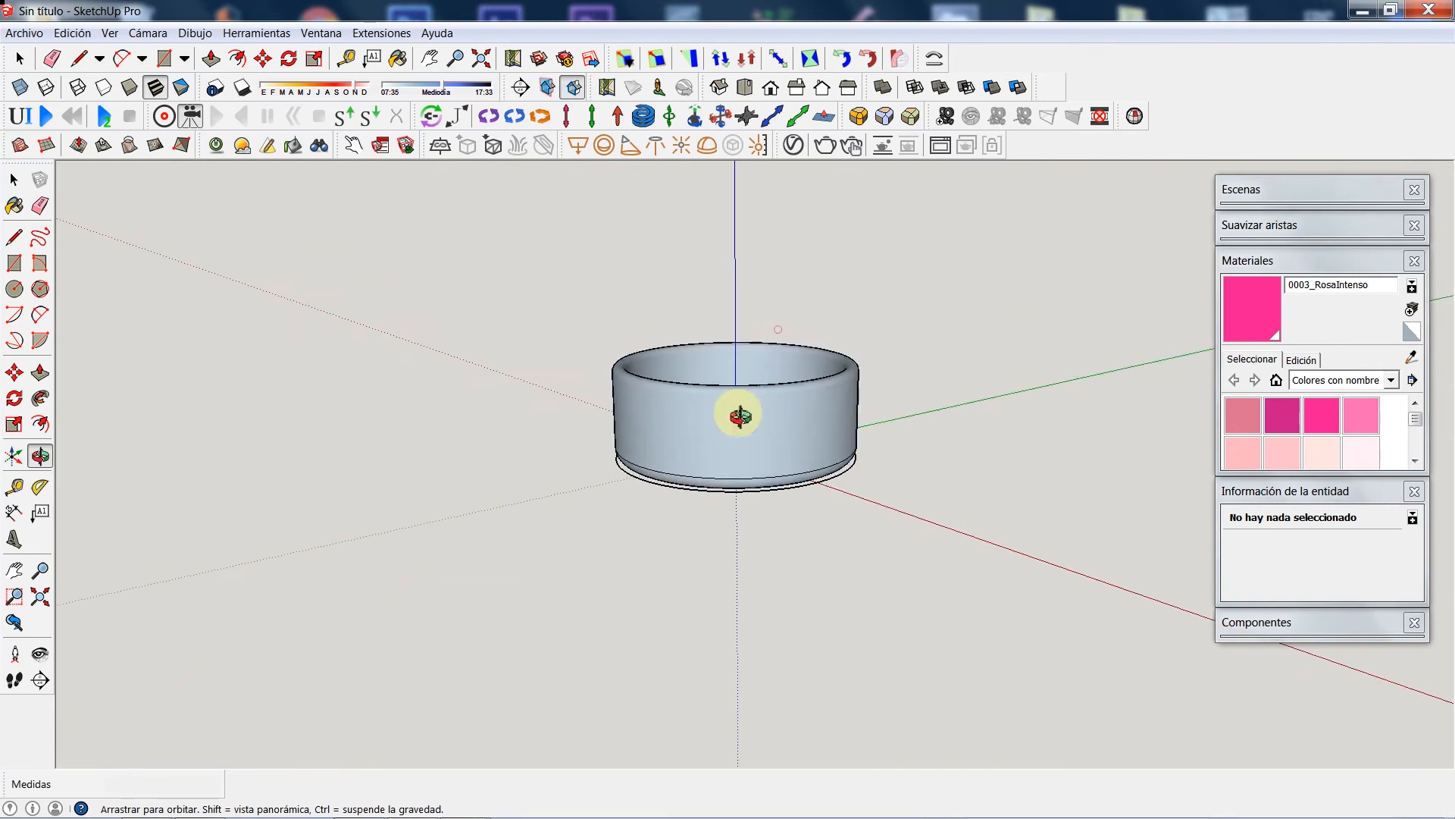
{"action": "scroll", "coordinate": [721, 432], "scroll_direction": "up", "scroll_amount": 4}
{"action": "left_click", "coordinate": [14, 180]}
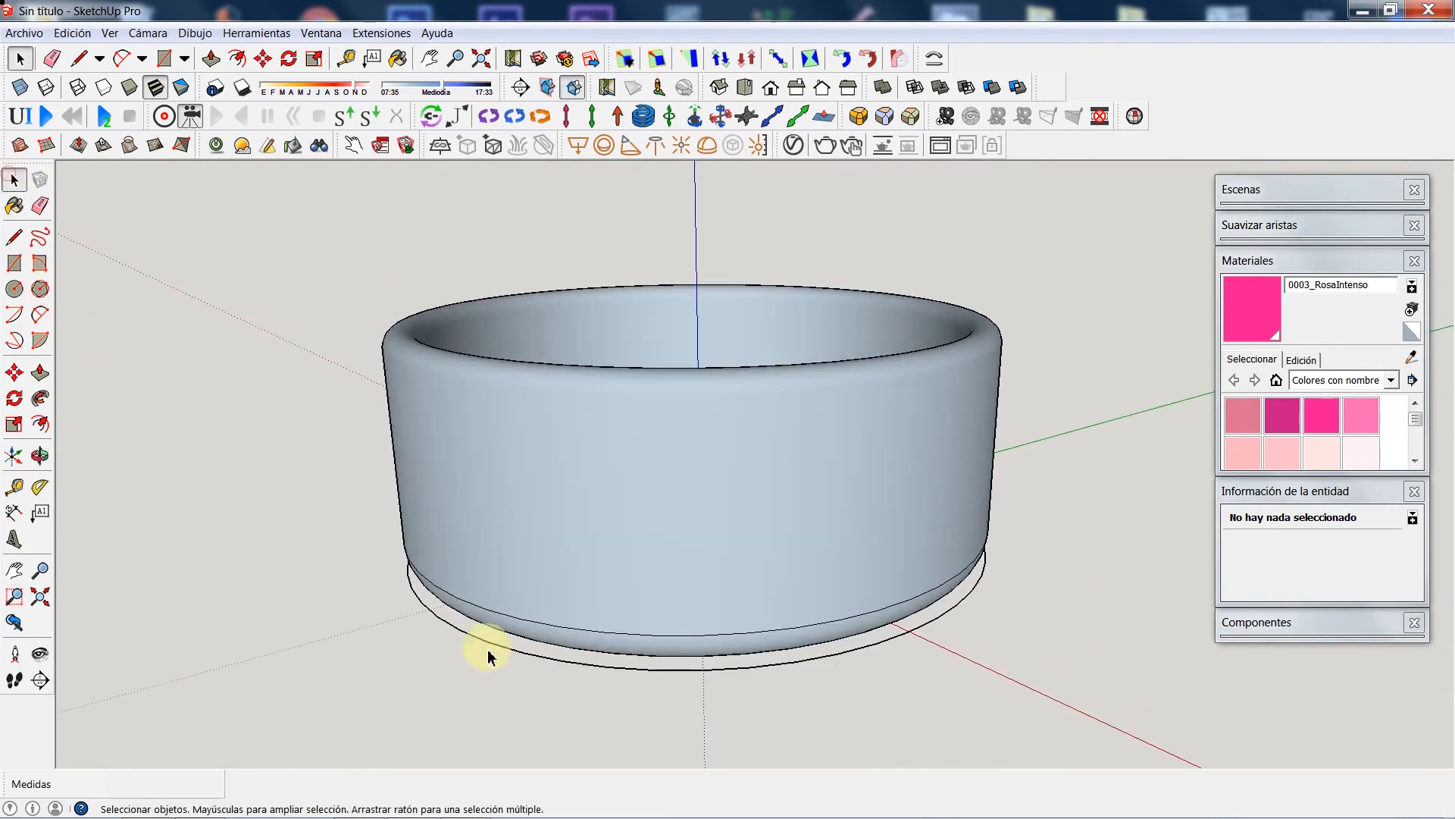
{"action": "left_click", "coordinate": [488, 650]}
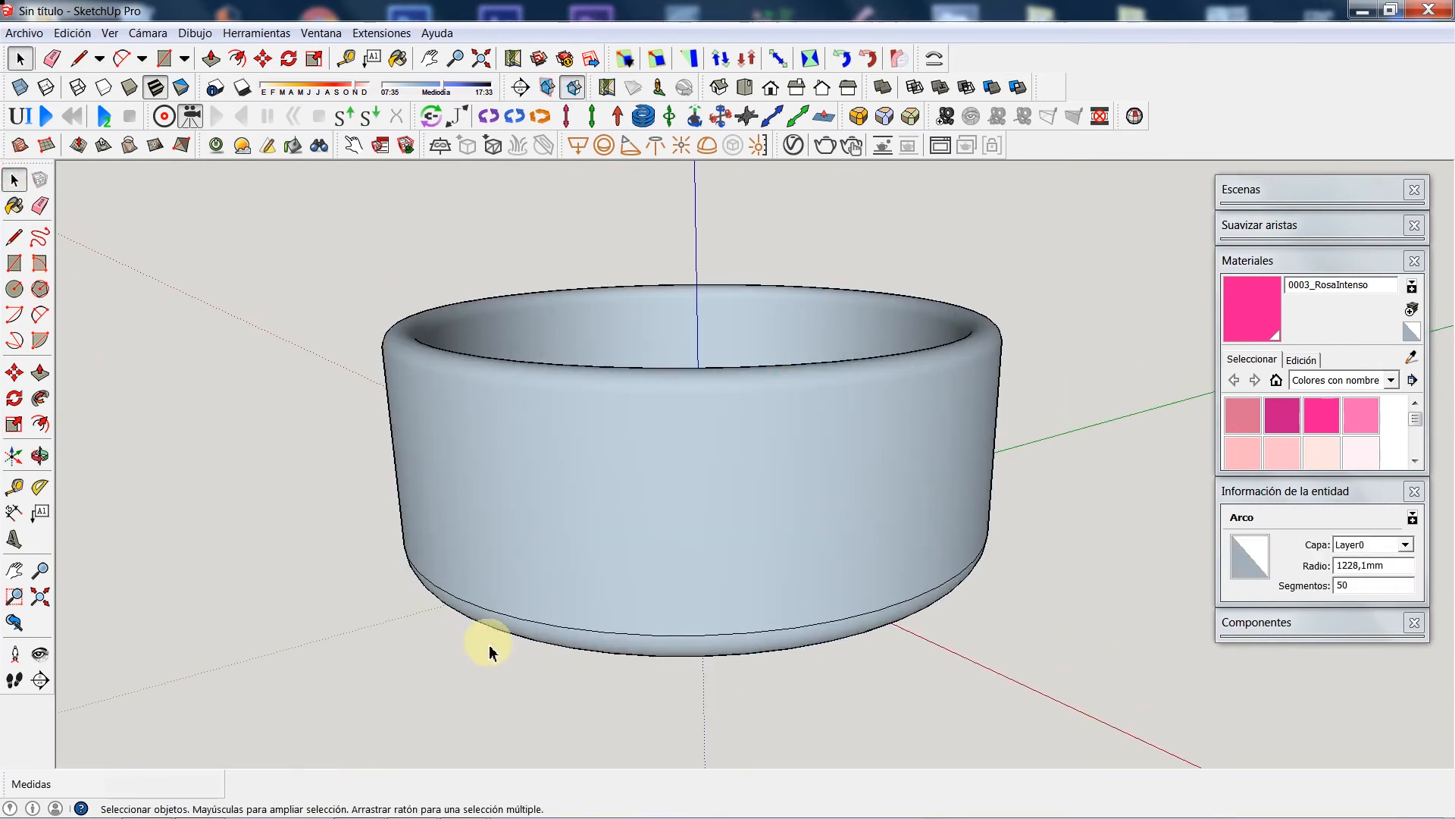
{"action": "left_click", "coordinate": [302, 567]}
Step: Turn on X-ray display and examine the container's inner and outer walls from several sides
{"action": "left_click", "coordinate": [39, 455]}
{"action": "left_click_drag", "start_coordinate": [721, 426], "coordinate": [569, 343]}
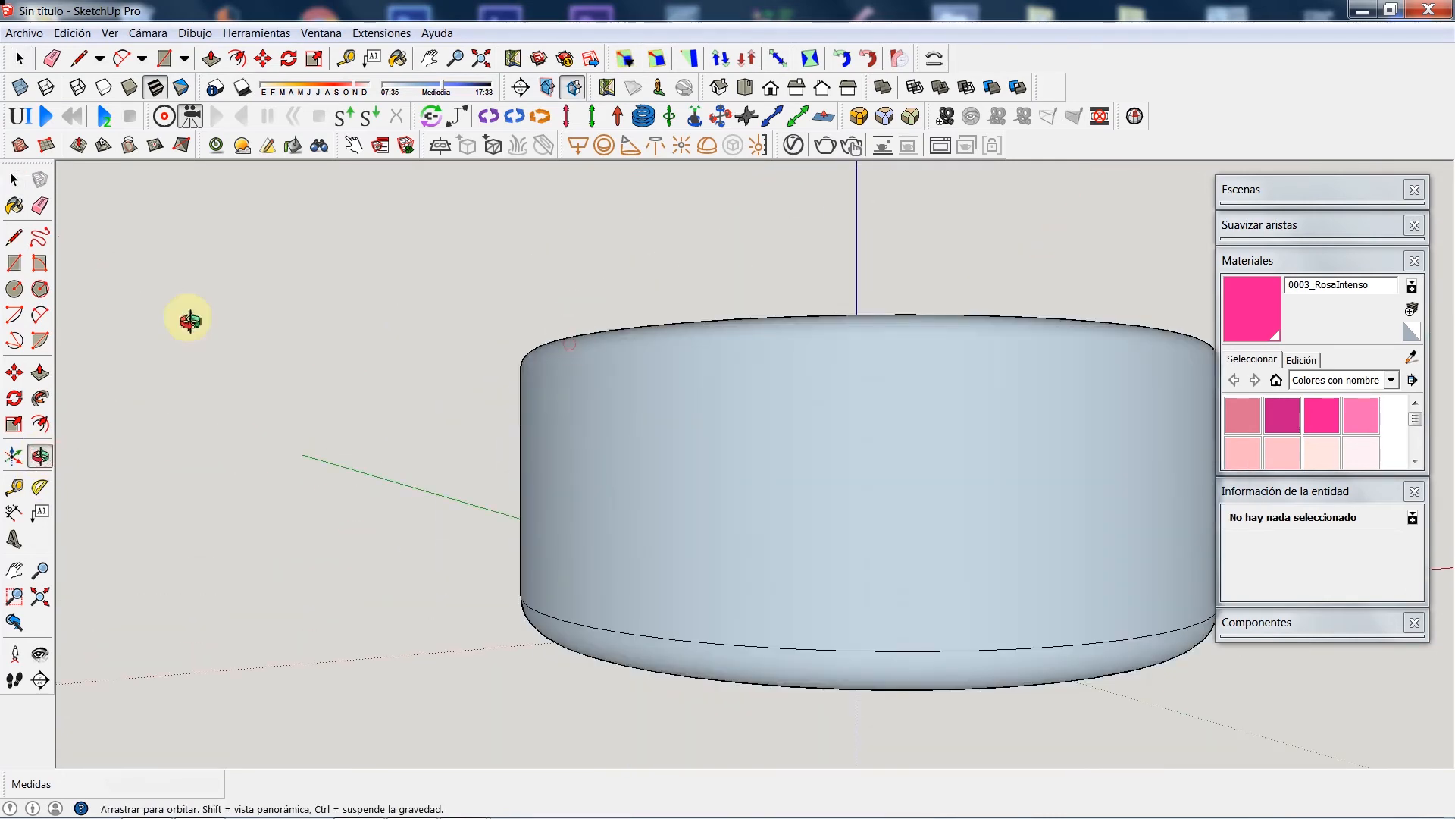
{"action": "left_click", "coordinate": [20, 86]}
{"action": "left_click_drag", "start_coordinate": [503, 380], "coordinate": [617, 493]}
{"action": "left_click_drag", "start_coordinate": [1048, 491], "coordinate": [479, 590]}
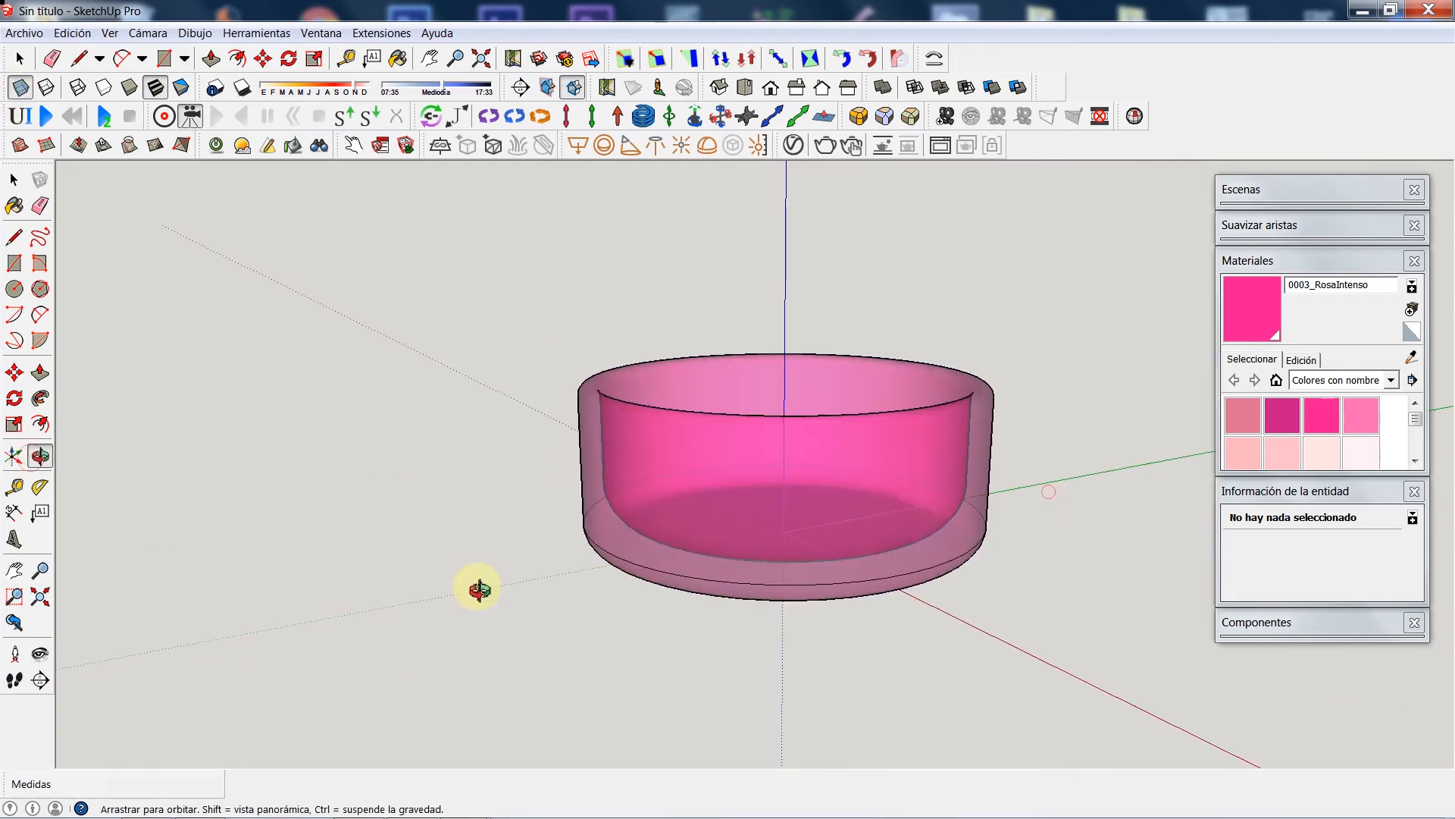
{"action": "left_click_drag", "start_coordinate": [968, 457], "coordinate": [205, 416]}
Step: Select all the connected geometry of the container
{"action": "left_click", "coordinate": [13, 181]}
{"action": "left_click", "coordinate": [732, 523]}
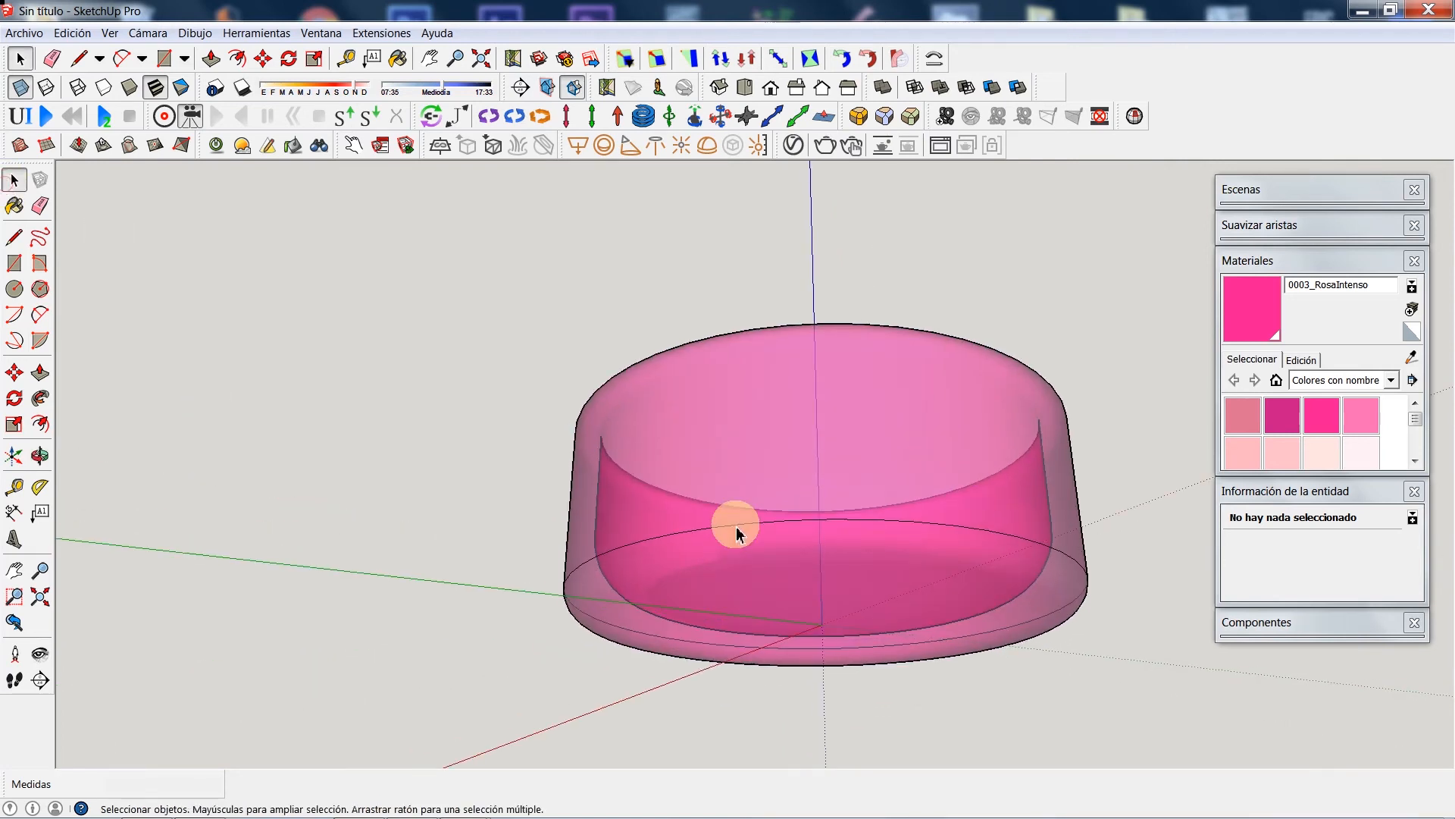
{"action": "left_click", "coordinate": [796, 582]}
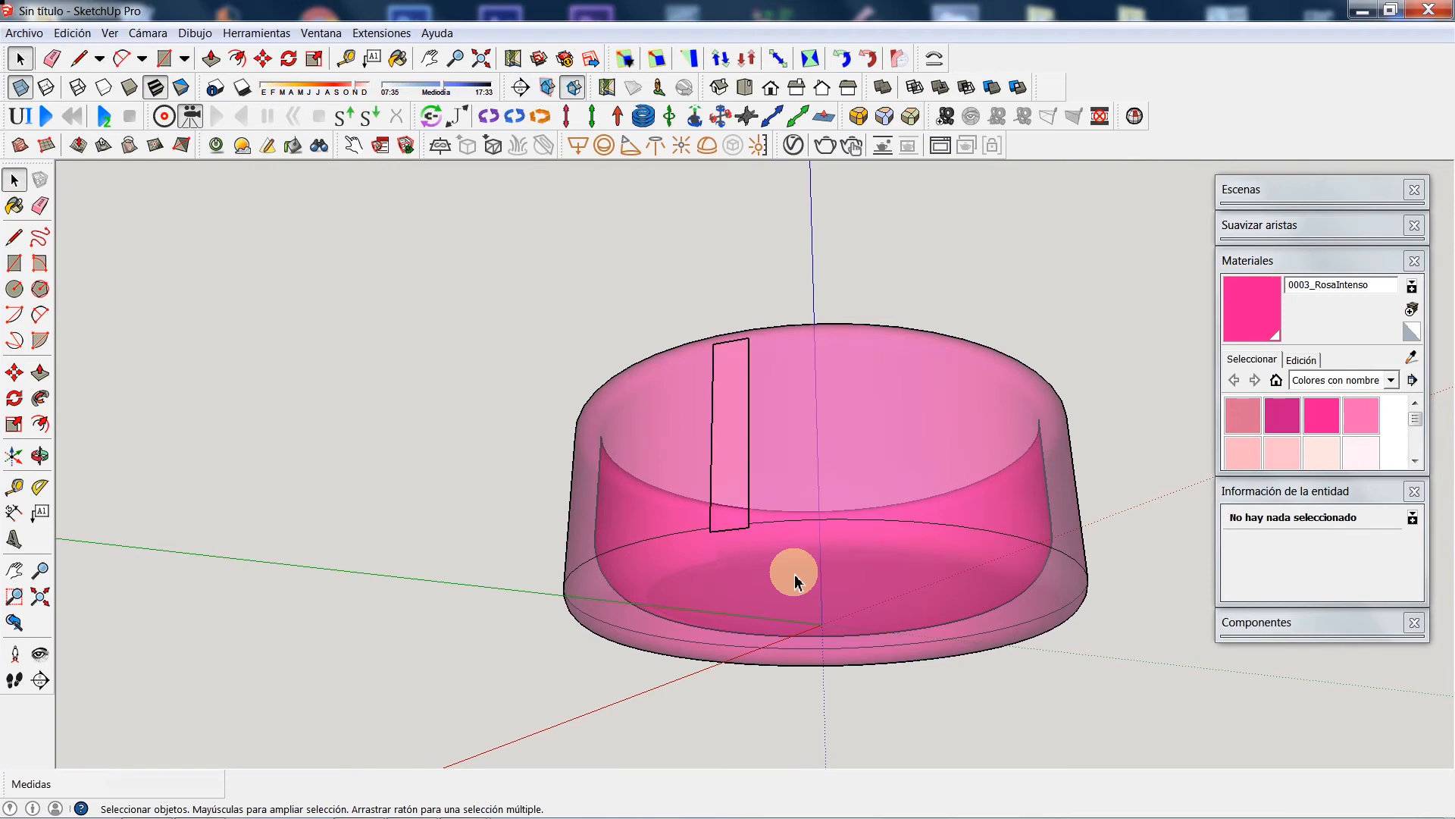
{"action": "triple_click", "coordinate": [749, 419]}
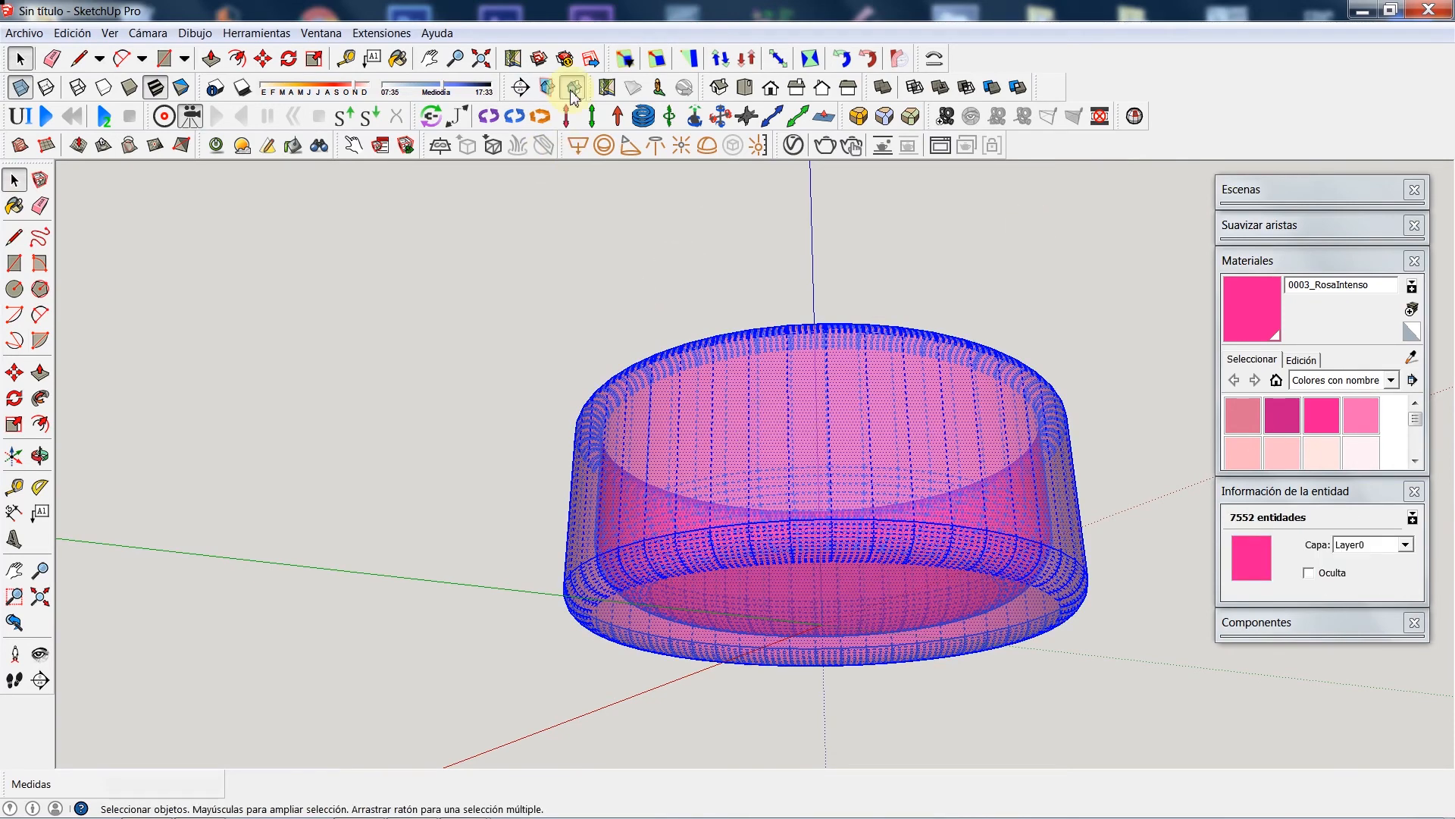
Step: Run CleanUp³ on the selected container geometry with Validate Results enabled, and dismiss the cleanup statistics
{"action": "left_click", "coordinate": [381, 32]}
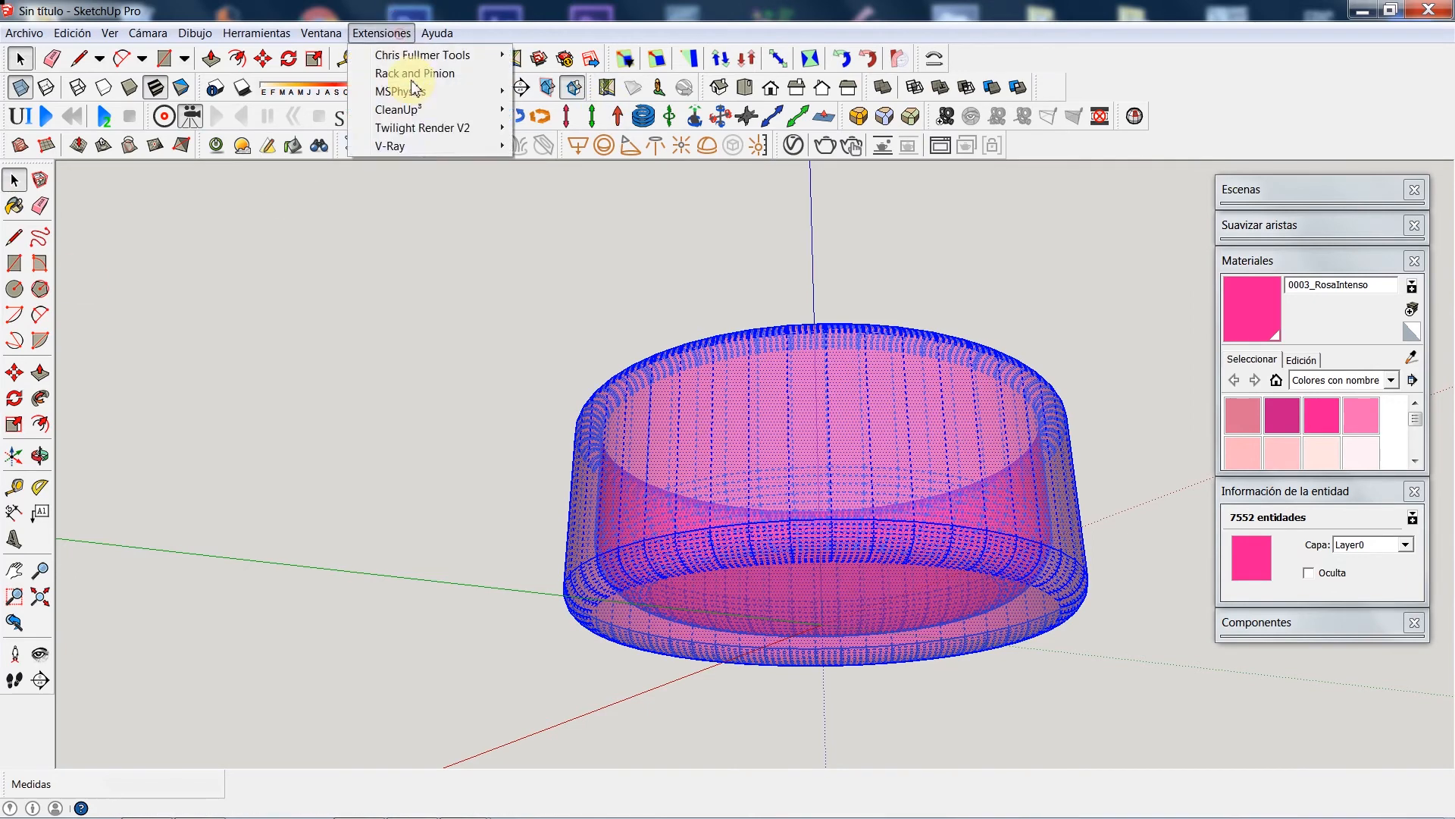
{"action": "left_click", "coordinate": [413, 110]}
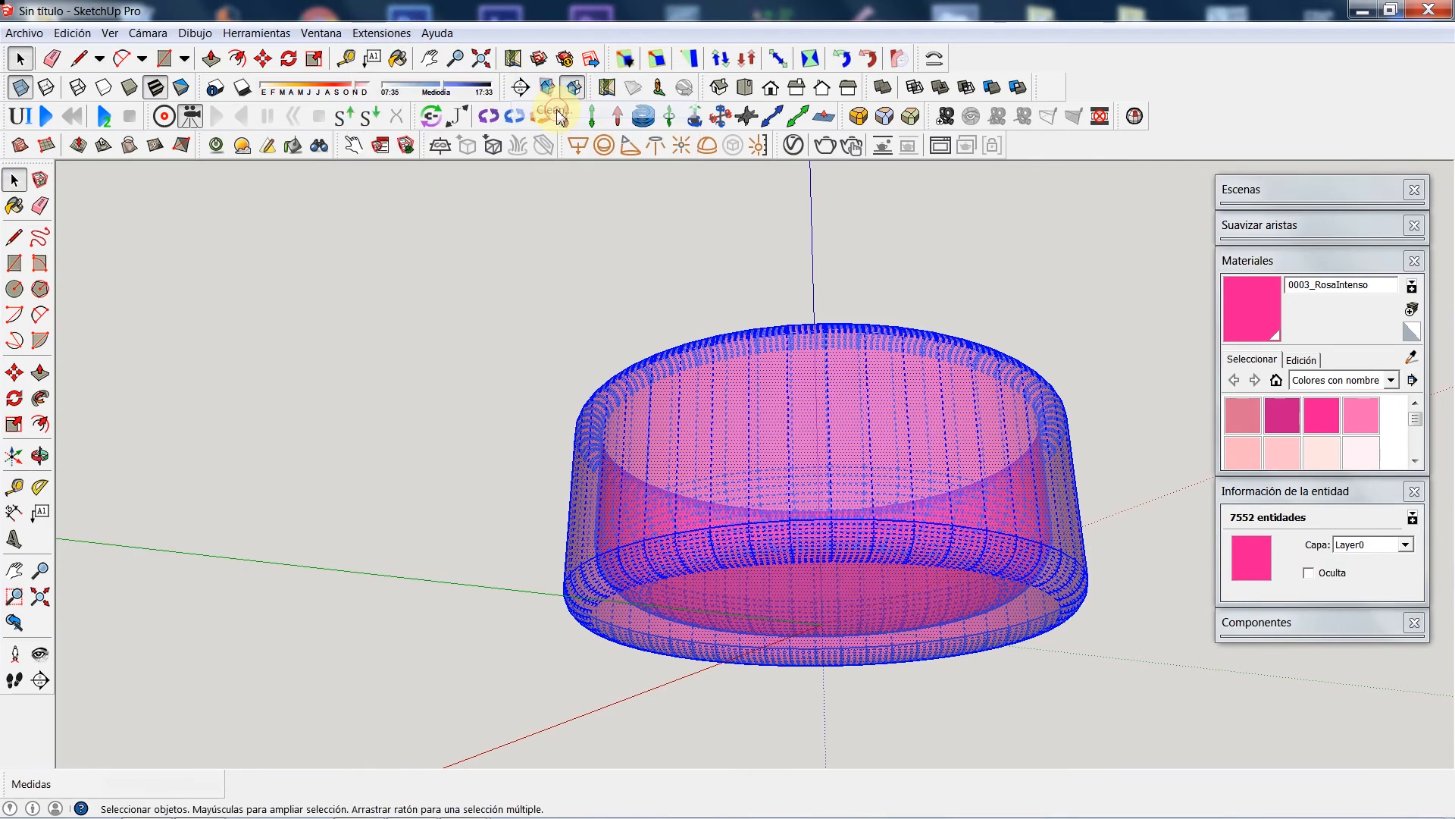
{"action": "left_click", "coordinate": [558, 112]}
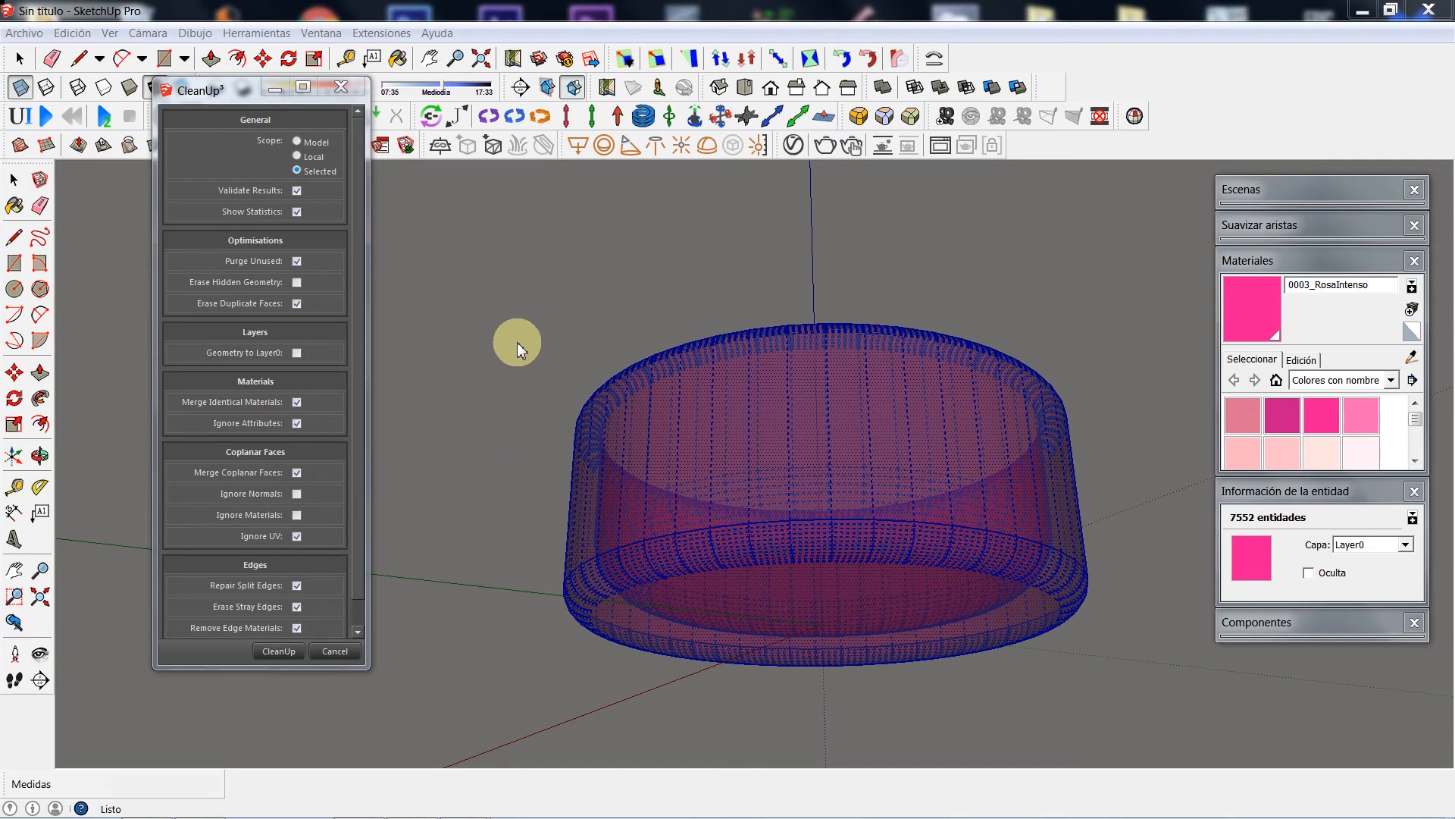
{"action": "scroll", "coordinate": [355, 610], "scroll_direction": "down", "scroll_amount": 2}
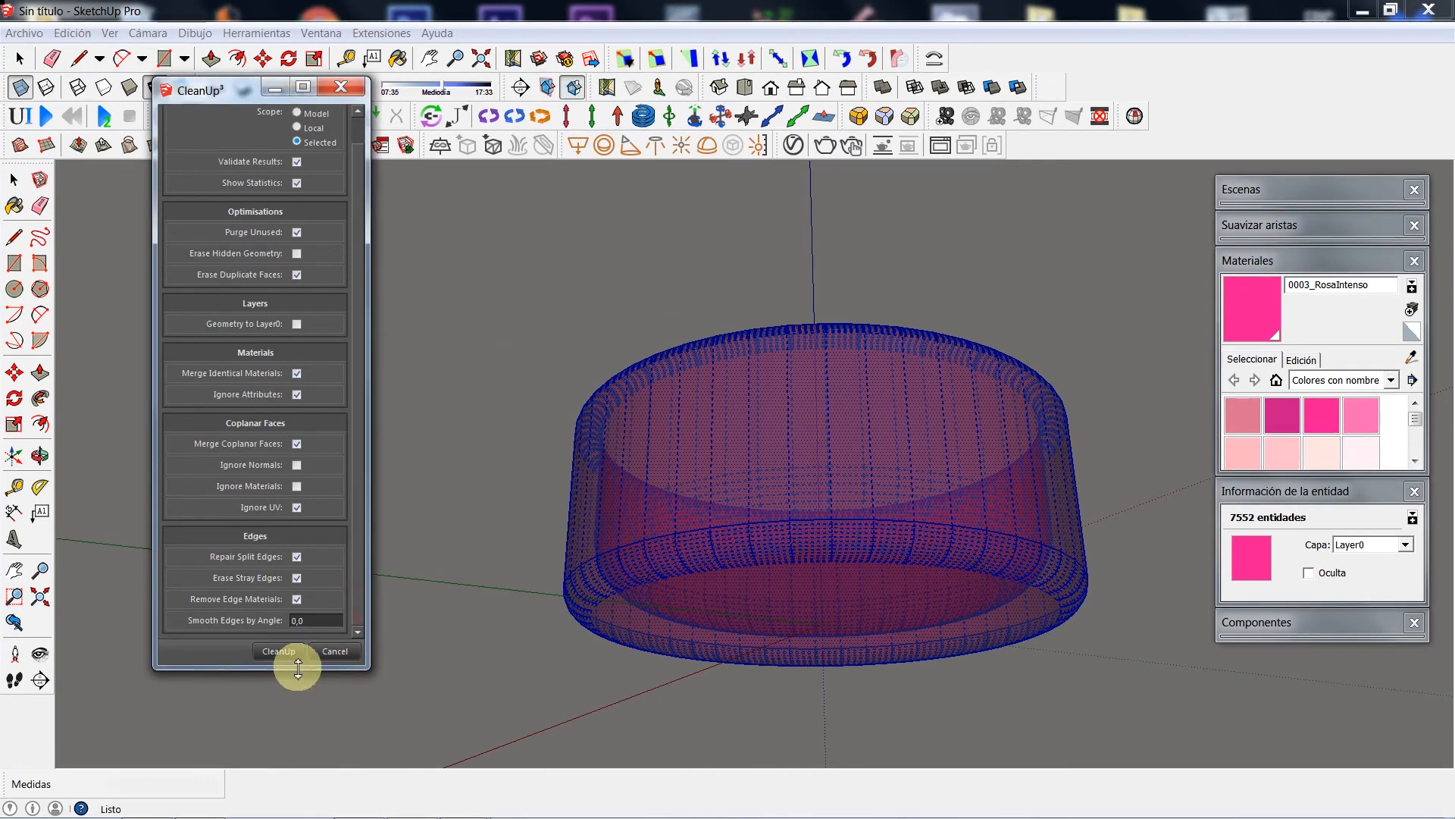
{"action": "left_click", "coordinate": [294, 654]}
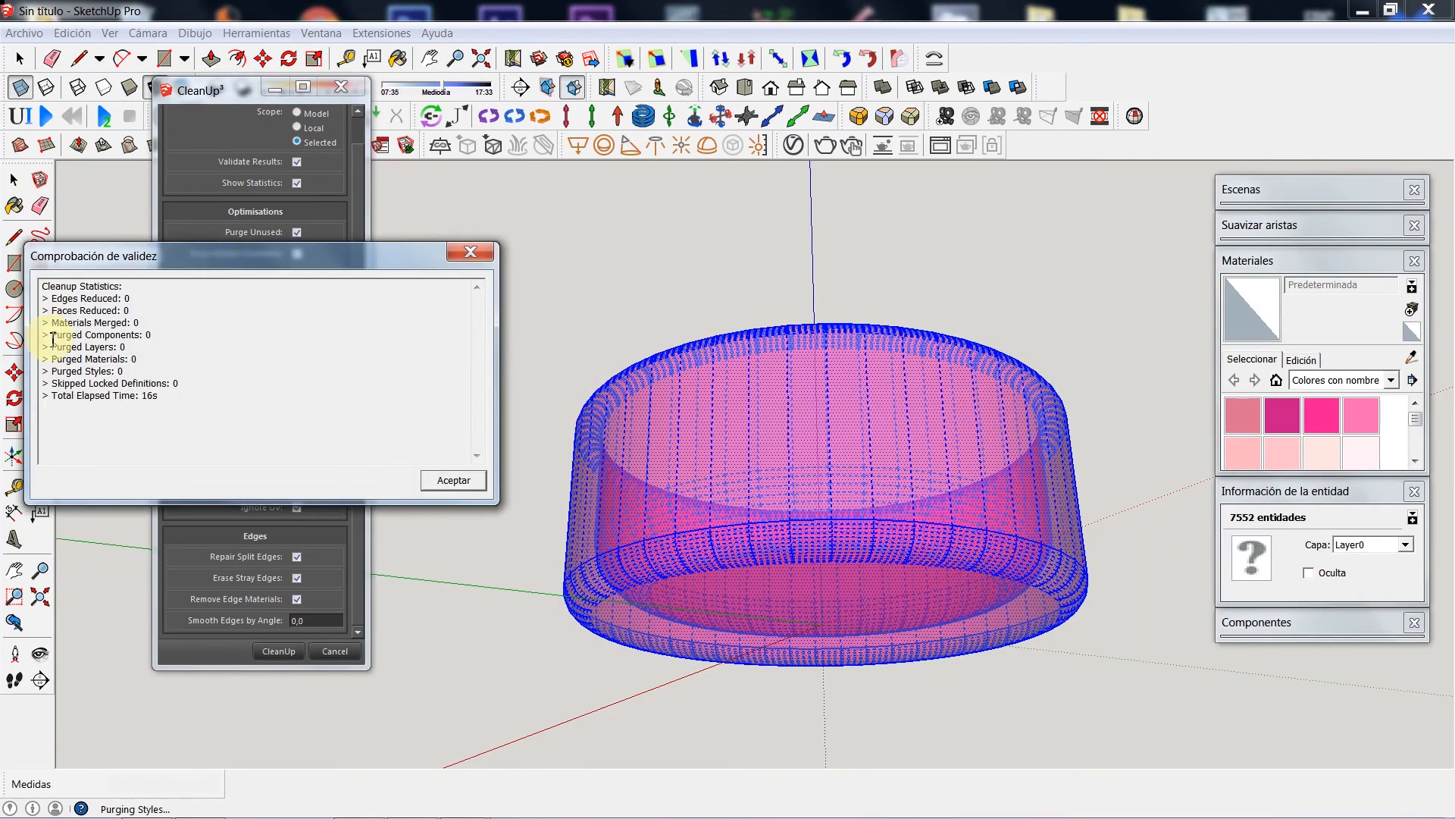
{"action": "left_click", "coordinate": [431, 477]}
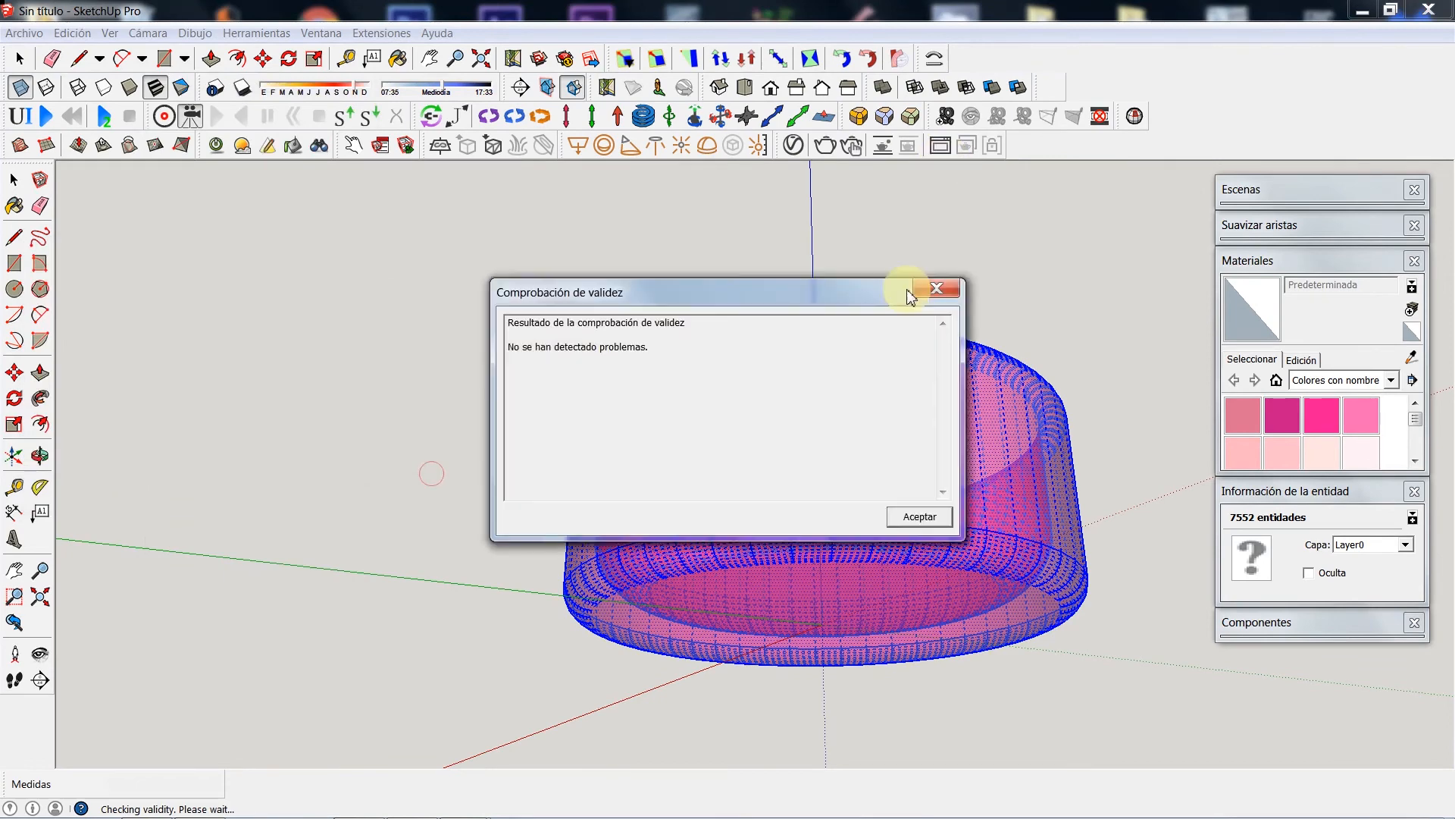
Step: Dismiss the validity check report, clear the selection and turn off X-ray display
{"action": "left_click", "coordinate": [937, 519]}
{"action": "left_click", "coordinate": [40, 454]}
{"action": "left_click_drag", "start_coordinate": [844, 412], "coordinate": [147, 416]}
{"action": "left_click", "coordinate": [14, 179]}
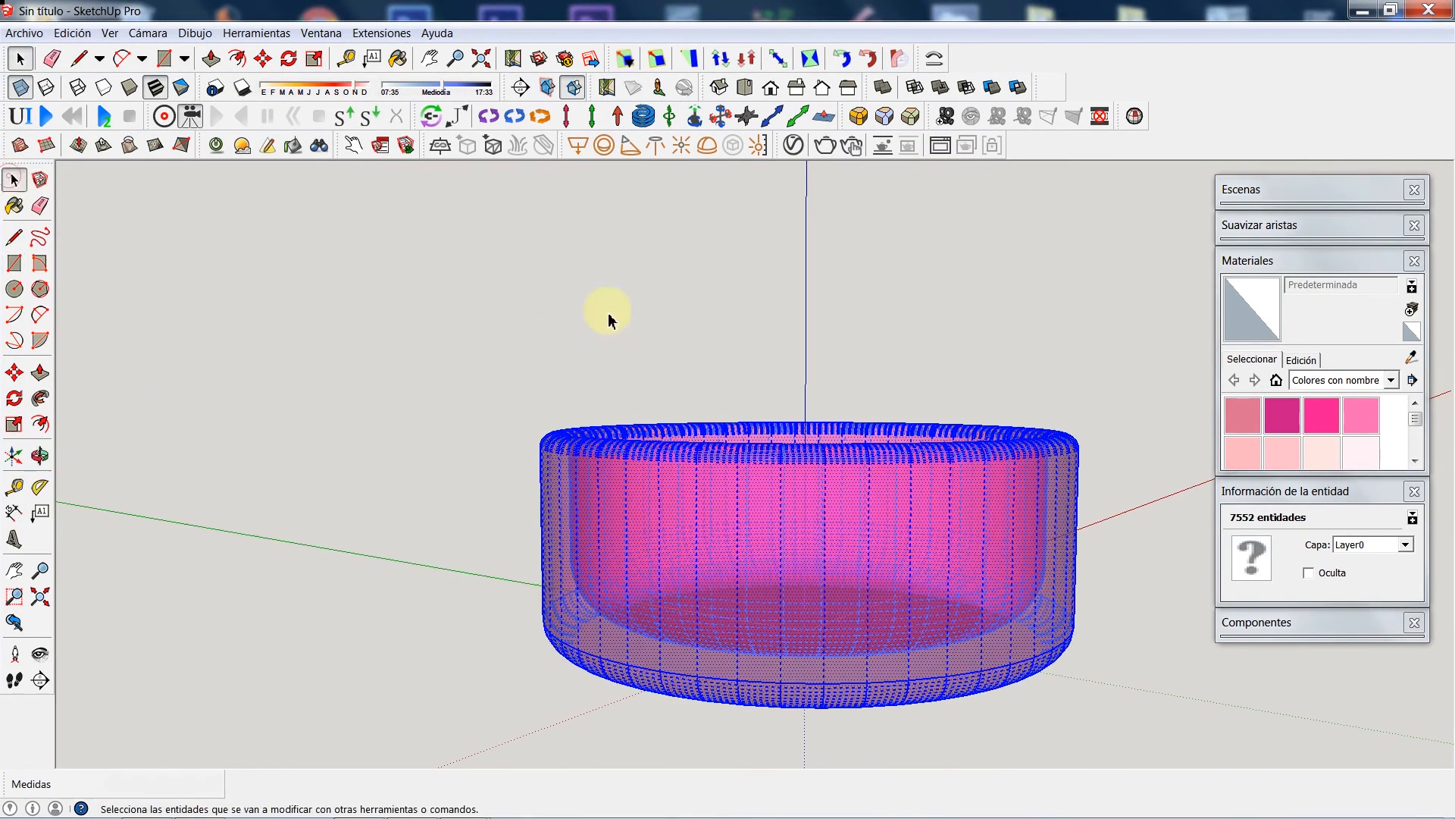
{"action": "left_click", "coordinate": [1059, 416]}
{"action": "left_click", "coordinate": [20, 86]}
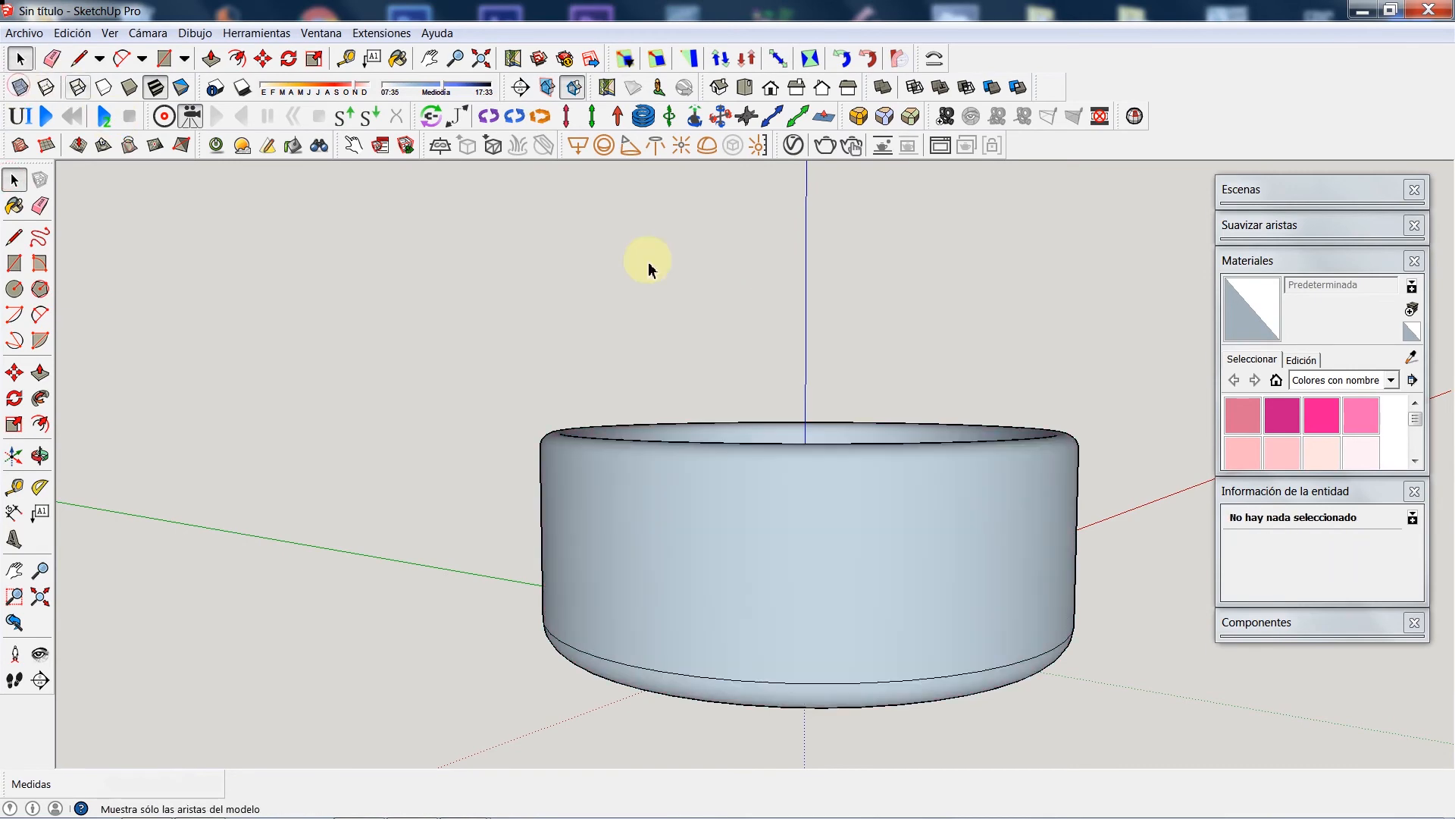
Step: Select all the connected geometry of the container and paint it with 0003_RosaIntenso
{"action": "left_click", "coordinate": [696, 562]}
{"action": "triple_click", "coordinate": [698, 570]}
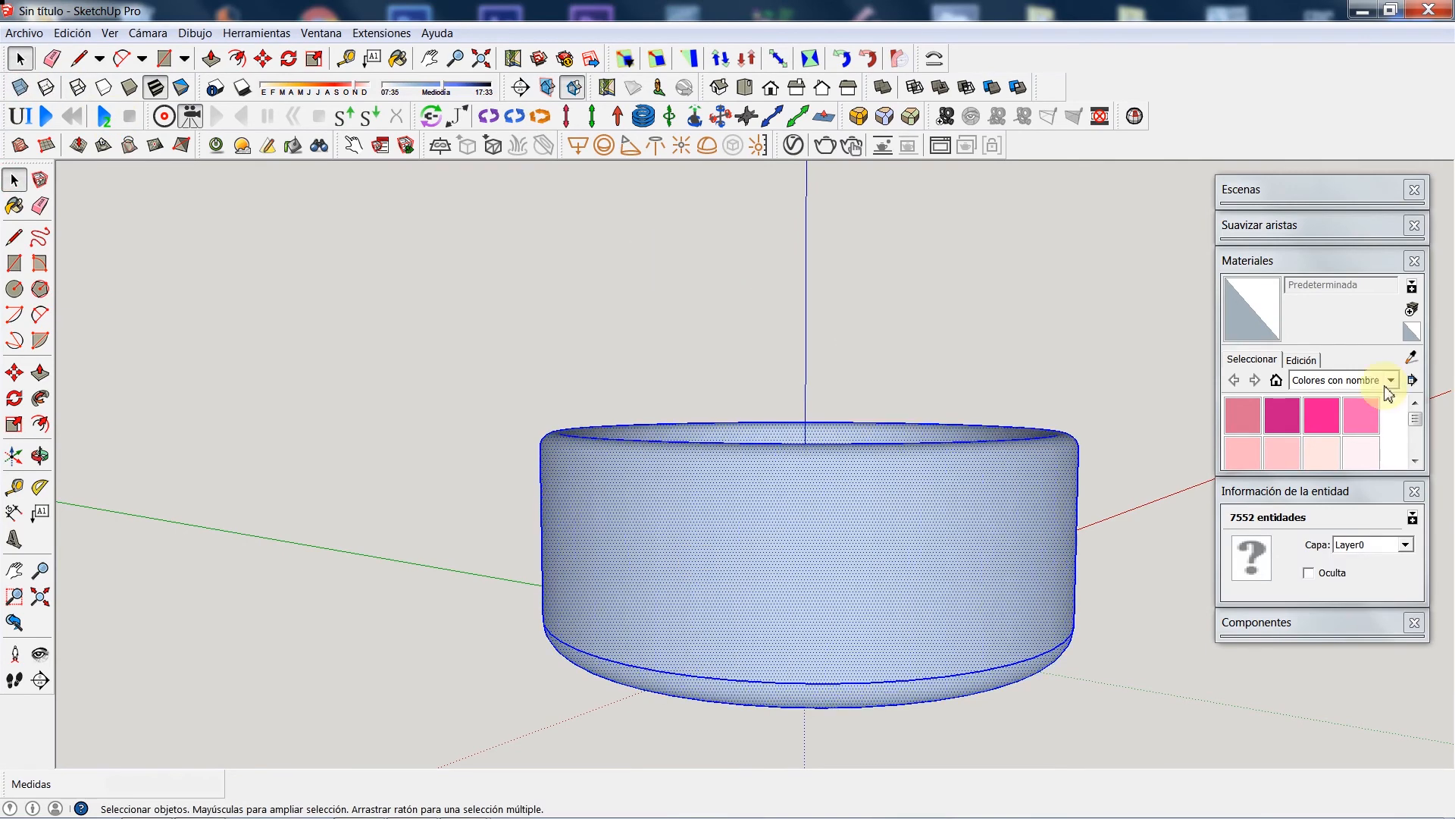
{"action": "left_click", "coordinate": [1321, 415]}
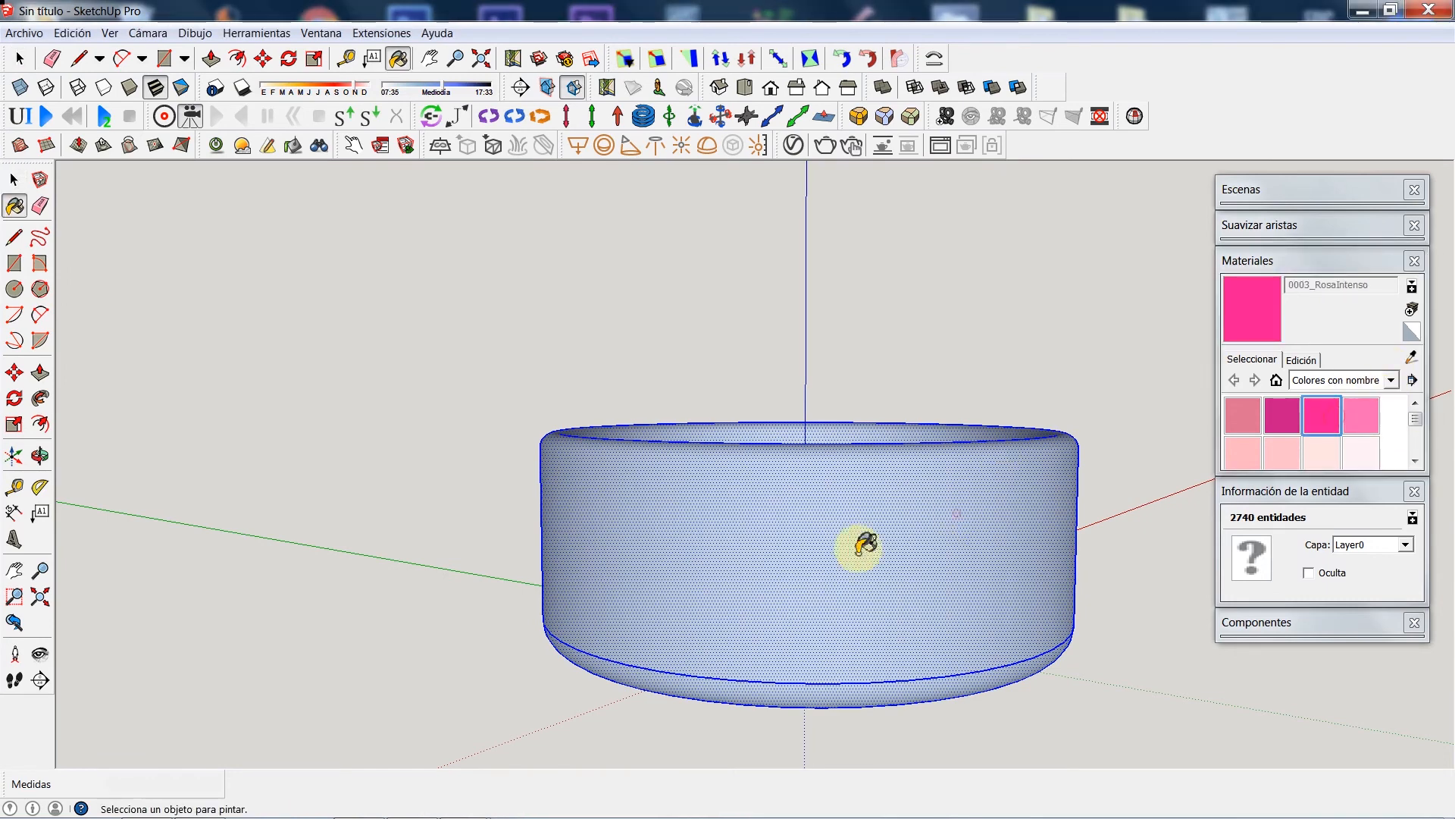
{"action": "left_click", "coordinate": [861, 543]}
{"action": "left_click_drag", "start_coordinate": [1417, 430], "coordinate": [1422, 448]}
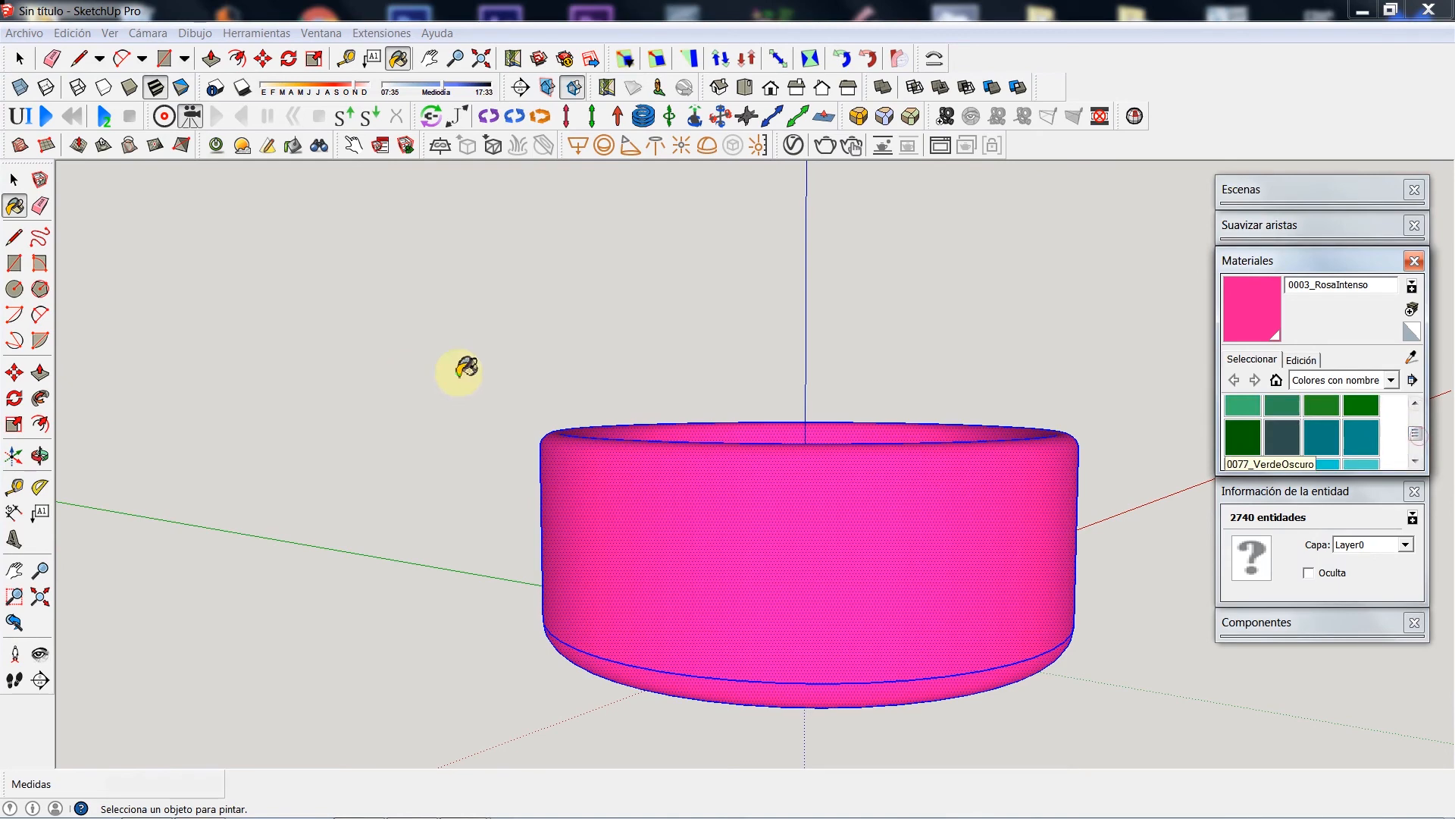
Step: Turn on shadows and view the pink container from above
{"action": "left_click", "coordinate": [14, 180]}
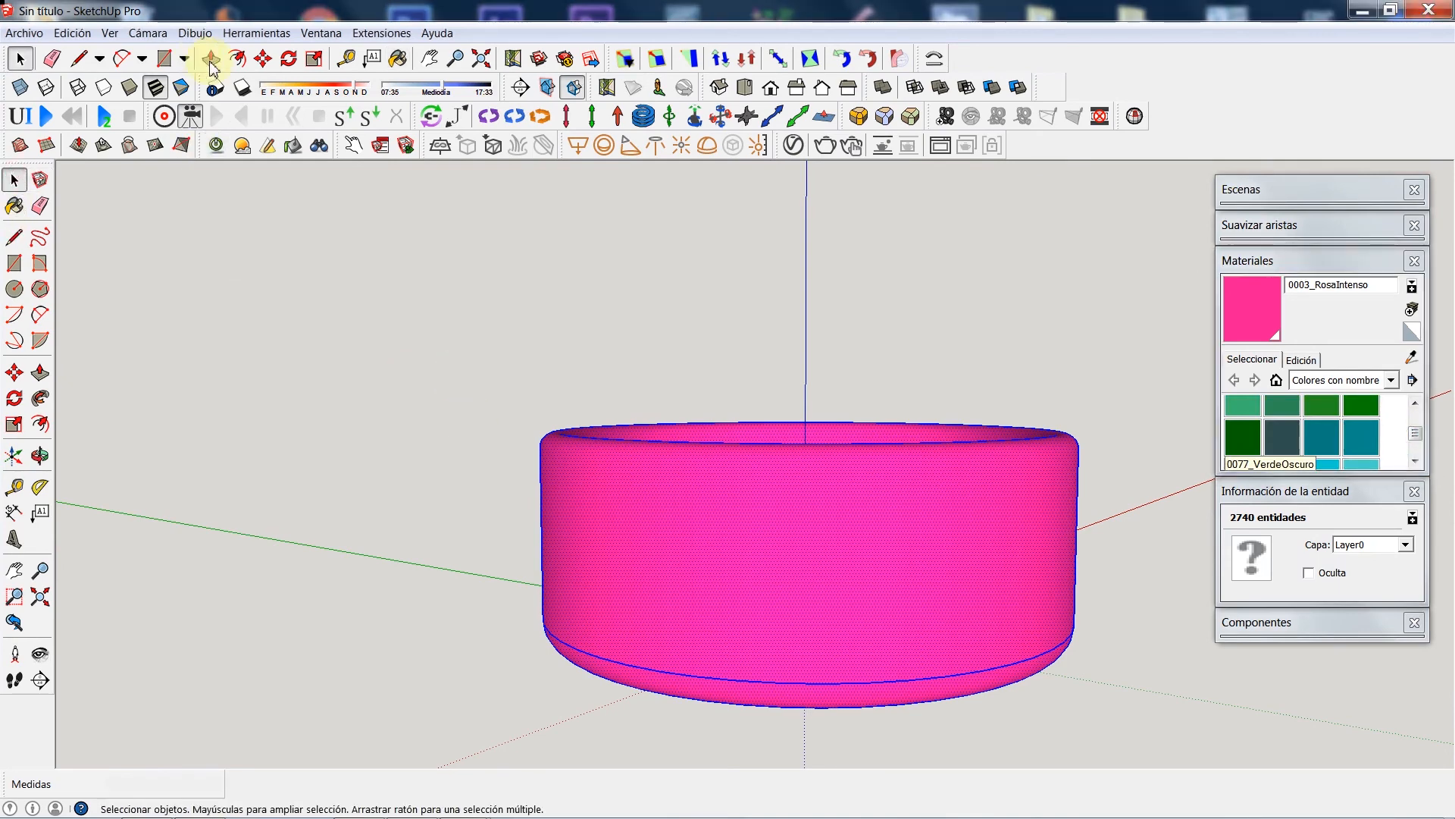
{"action": "left_click", "coordinate": [243, 88]}
{"action": "left_click", "coordinate": [39, 455]}
{"action": "left_click_drag", "start_coordinate": [421, 443], "coordinate": [698, 474]}
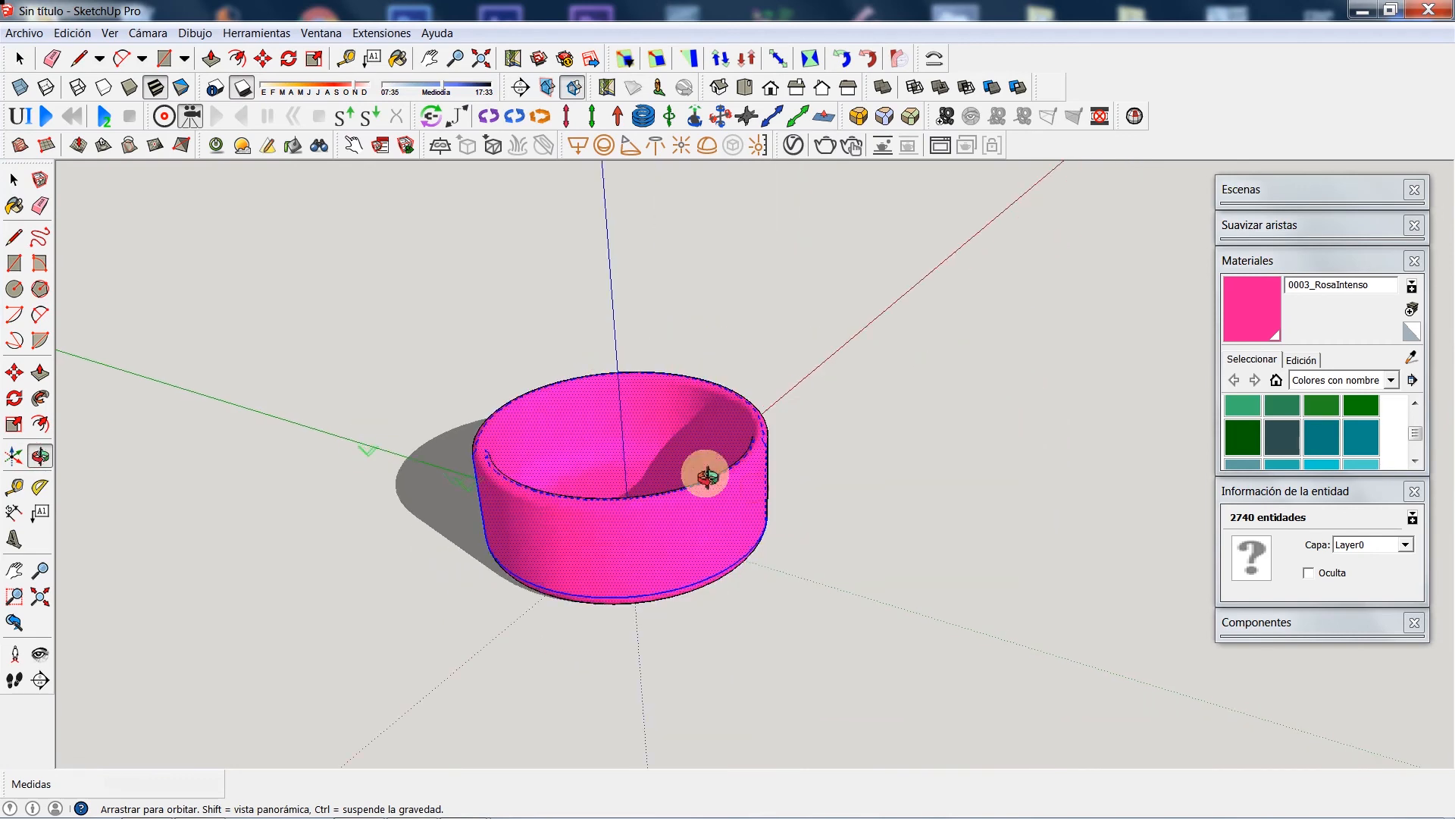
{"action": "left_click", "coordinate": [13, 182]}
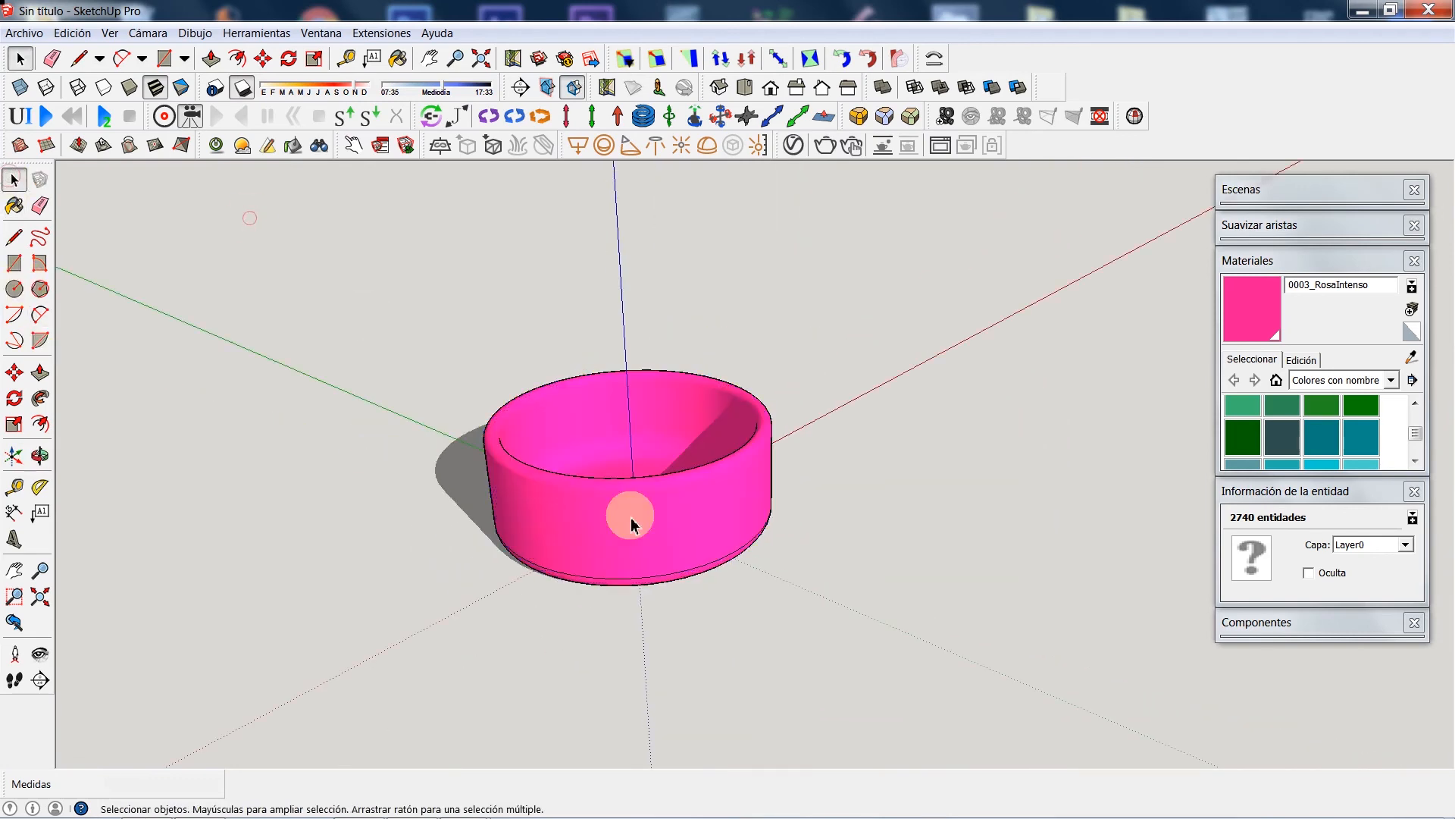
Step: Select all the connected geometry of the pink container and make it a group
{"action": "left_click", "coordinate": [627, 515]}
{"action": "triple_click", "coordinate": [610, 497]}
{"action": "right_click", "coordinate": [609, 502]}
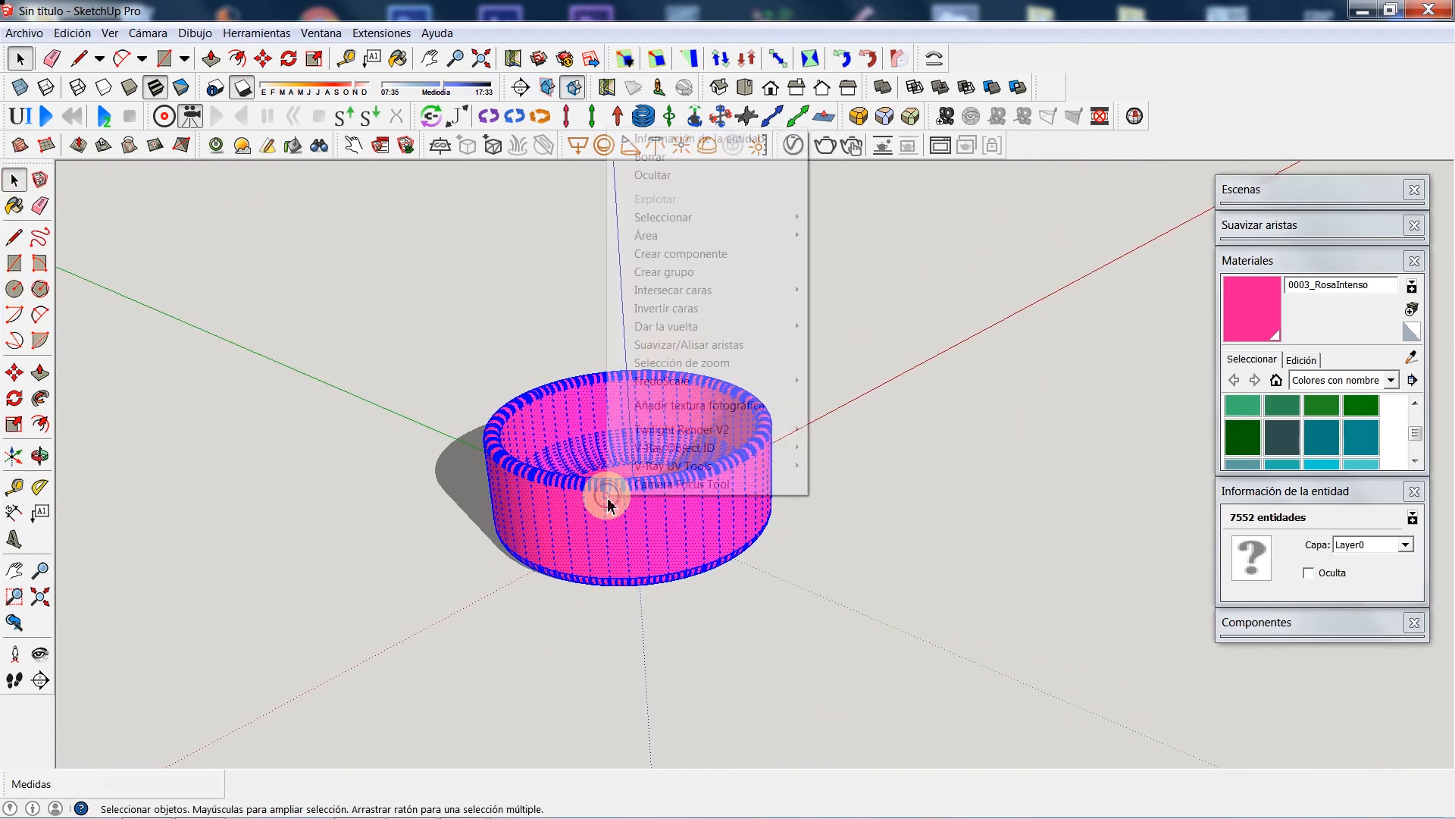
{"action": "left_click", "coordinate": [658, 271]}
Step: Copy the pink container group about 3281 mm along the green axis
{"action": "left_click", "coordinate": [14, 374]}
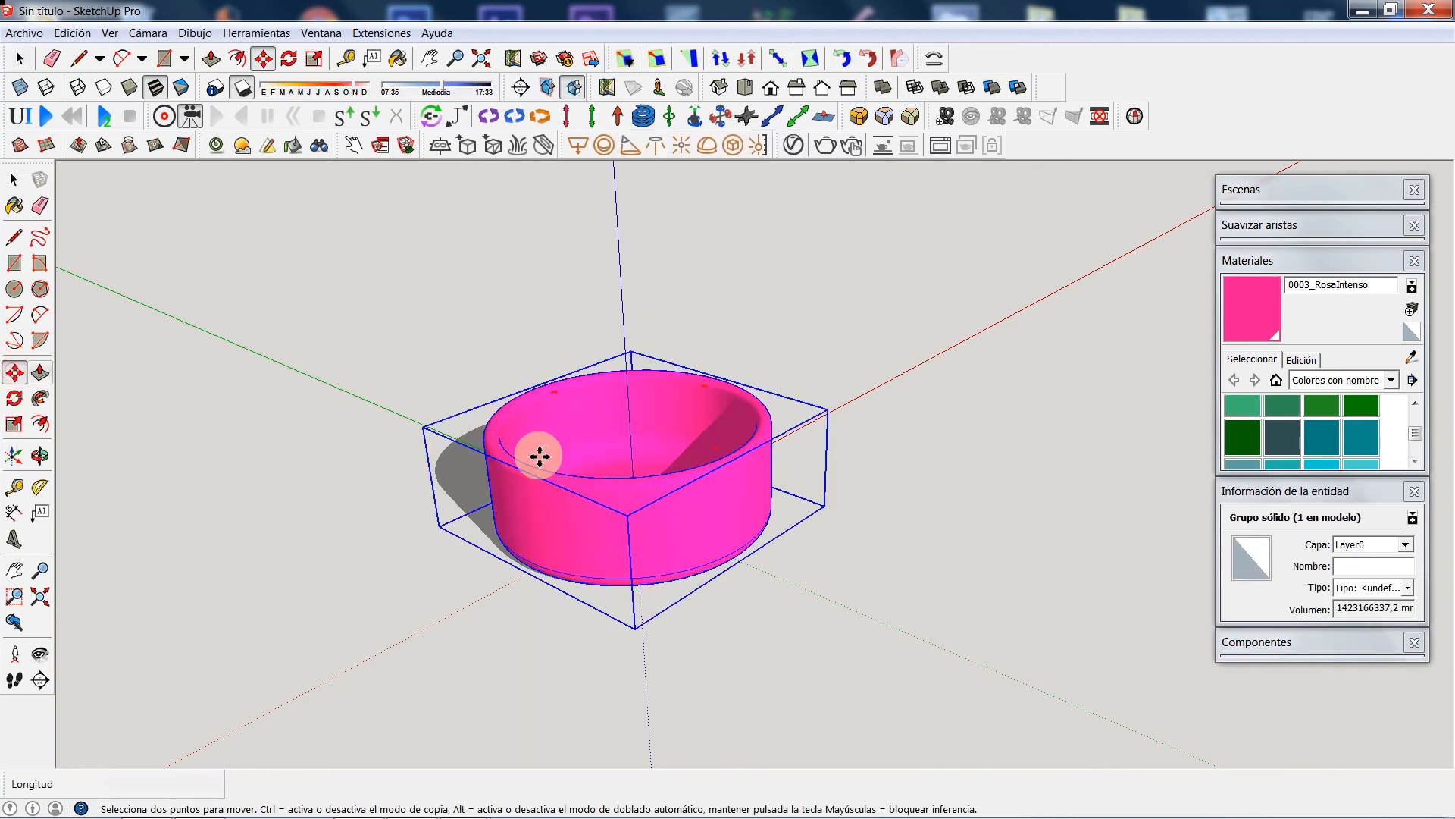
{"action": "left_click", "coordinate": [537, 457]}
{"action": "key", "text": "ctrl"}
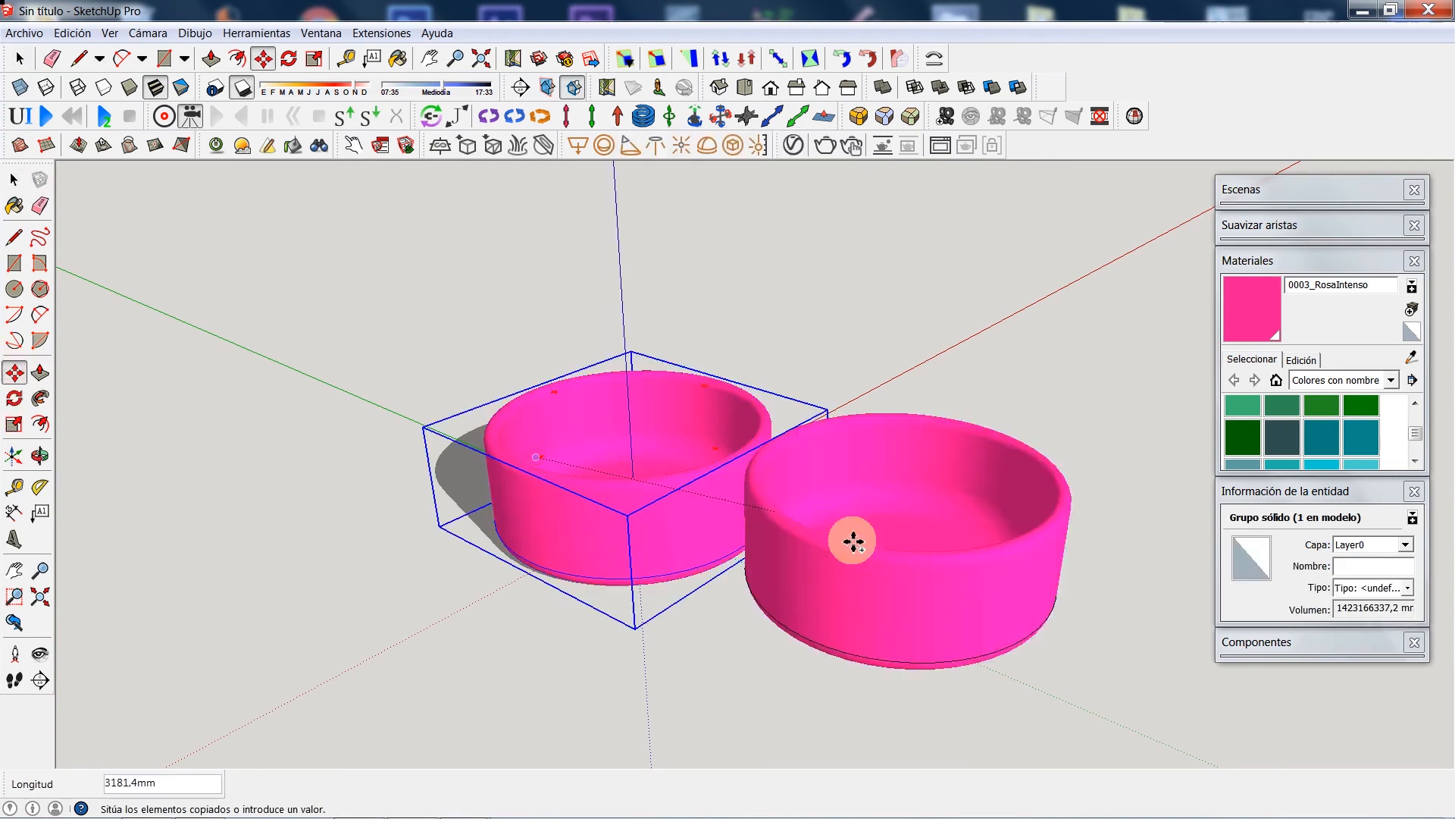
{"action": "left_click", "coordinate": [822, 576]}
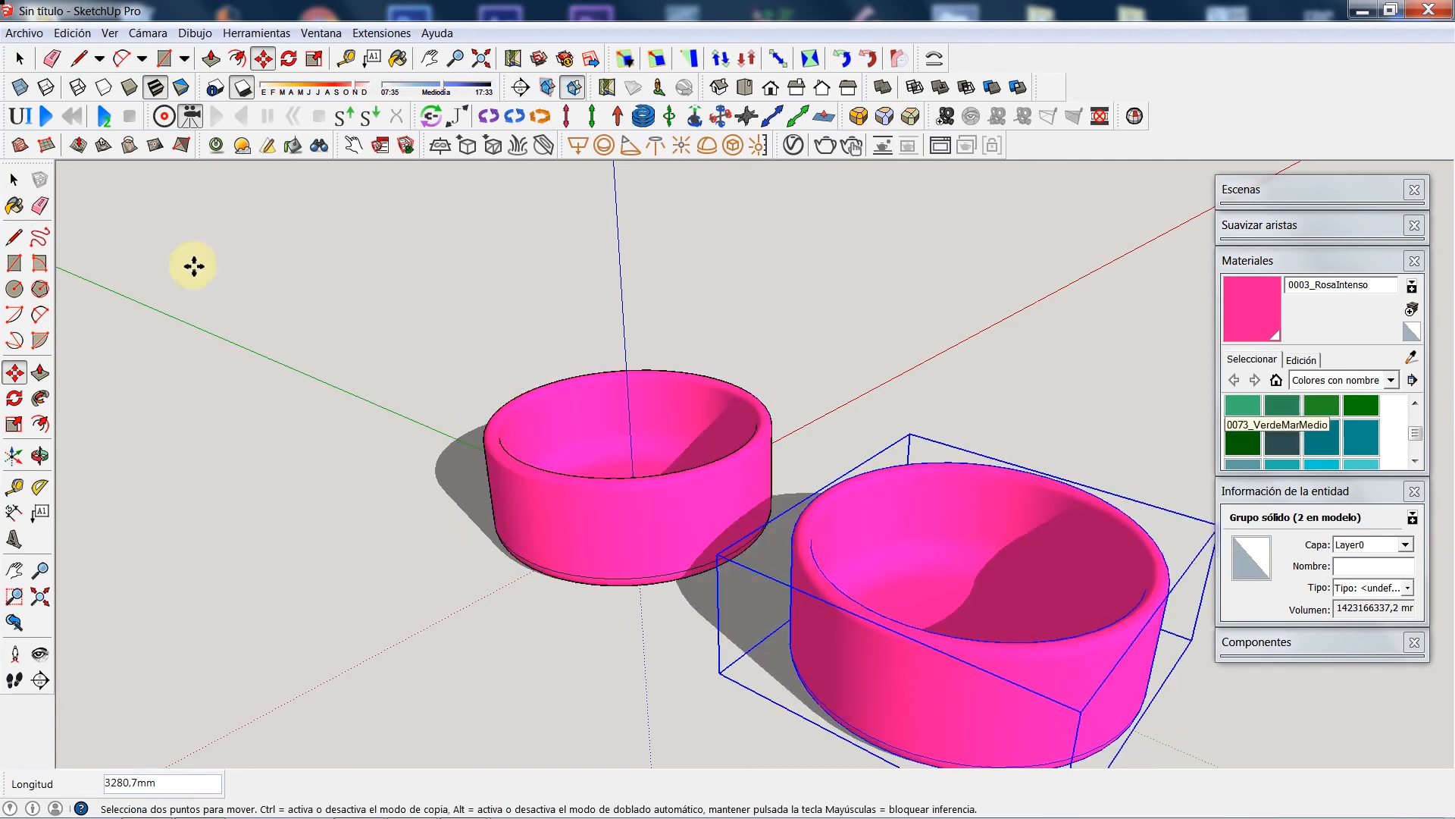
Step: Open the copied container group, paint all its geometry with 0080_CianOscuro and close the group
{"action": "left_click", "coordinate": [13, 180]}
{"action": "left_click", "coordinate": [900, 512]}
{"action": "double_click", "coordinate": [900, 513]}
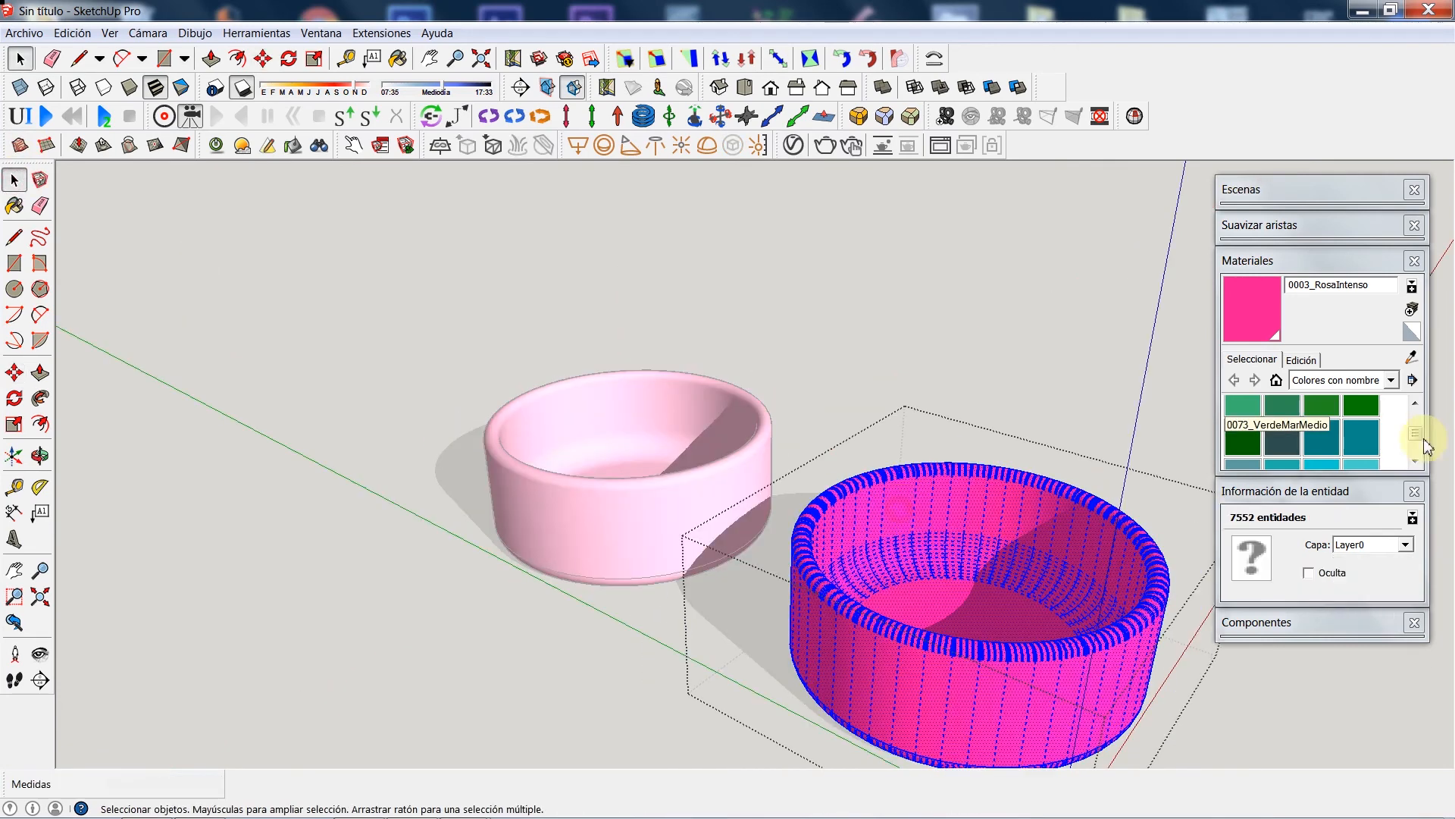
{"action": "left_click", "coordinate": [1361, 437]}
{"action": "left_click", "coordinate": [1040, 558]}
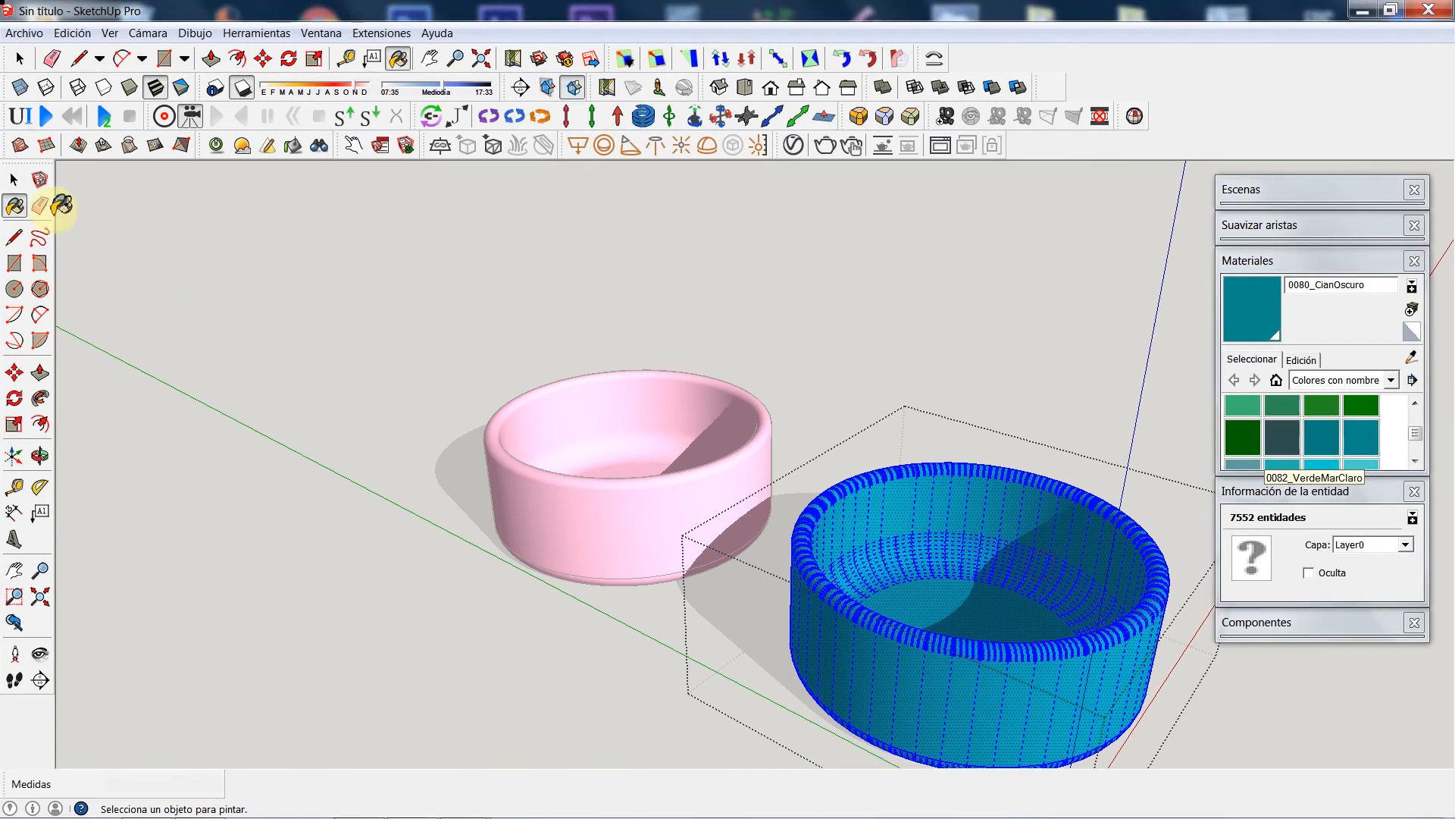
{"action": "left_click", "coordinate": [13, 180]}
{"action": "left_click", "coordinate": [492, 231]}
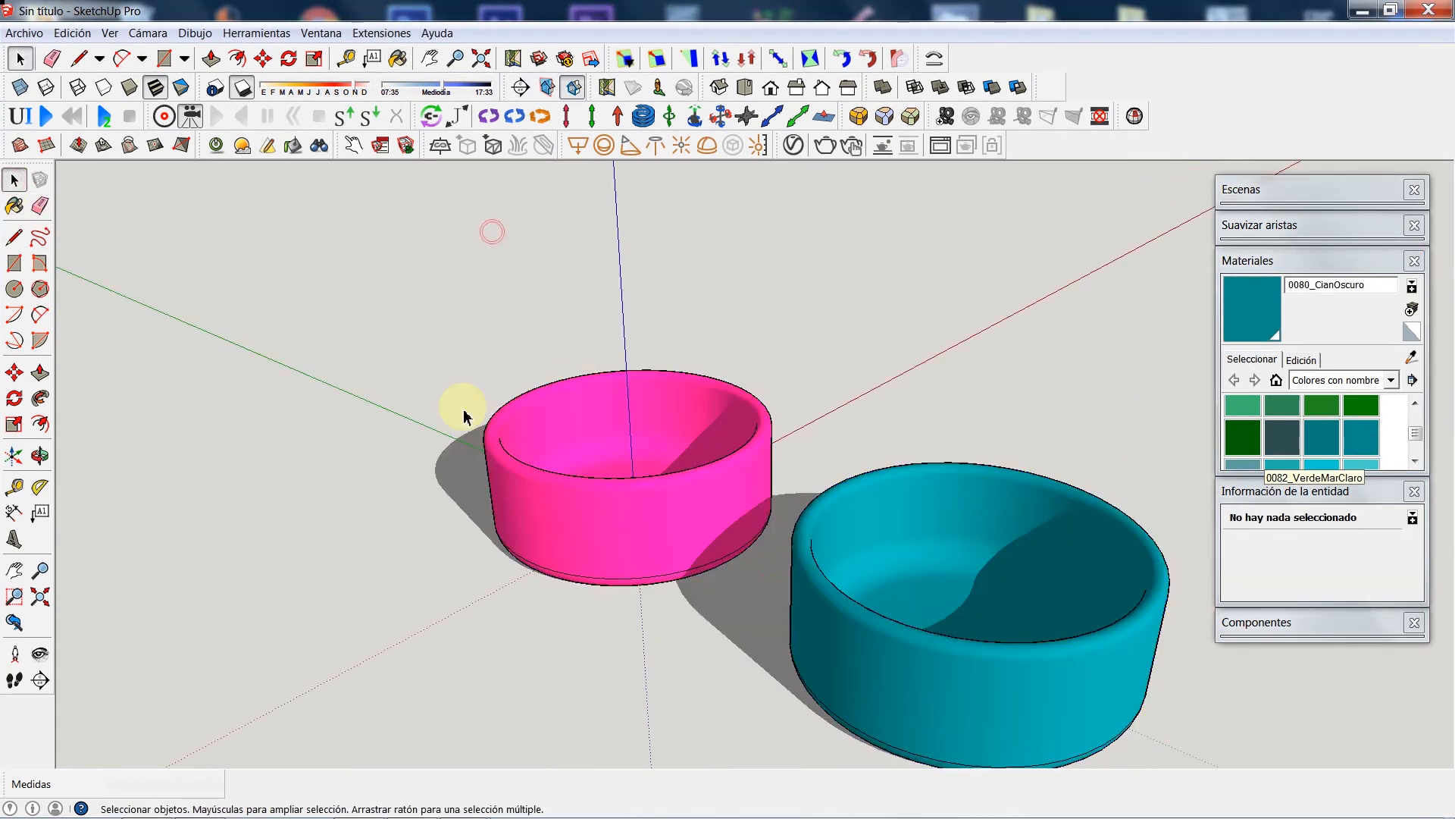
Step: Copy the pink and teal containers together about 3626 mm along the red axis
{"action": "scroll", "coordinate": [312, 392], "scroll_direction": "down", "scroll_amount": 2}
{"action": "mouse_move", "coordinate": [345, 333]}
{"action": "left_mouse_down"}
{"action": "mouse_move", "coordinate": [1175, 781]}
{"action": "mouse_move", "coordinate": [1136, 760]}
{"action": "left_mouse_up"}
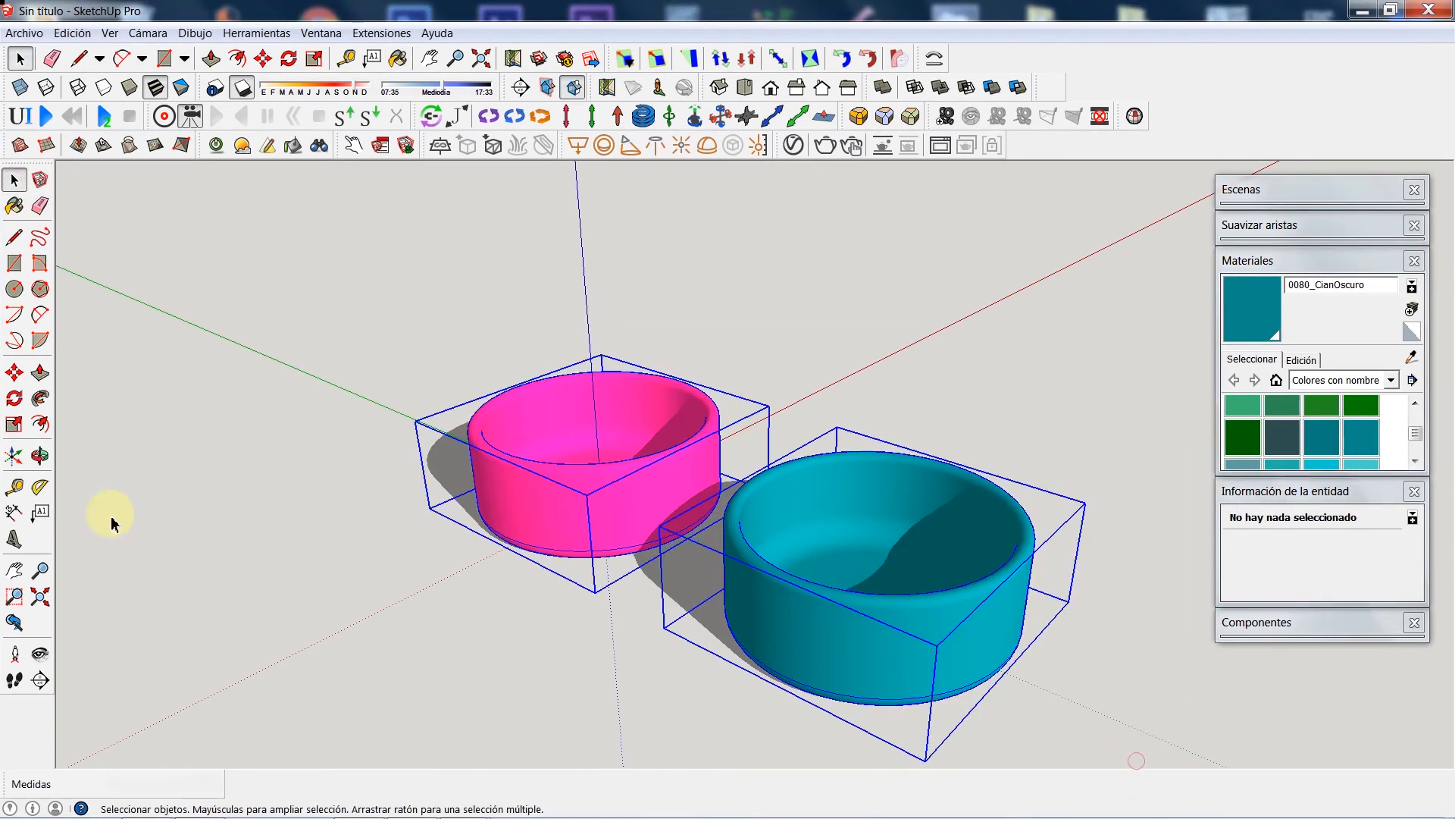
{"action": "left_click", "coordinate": [13, 372]}
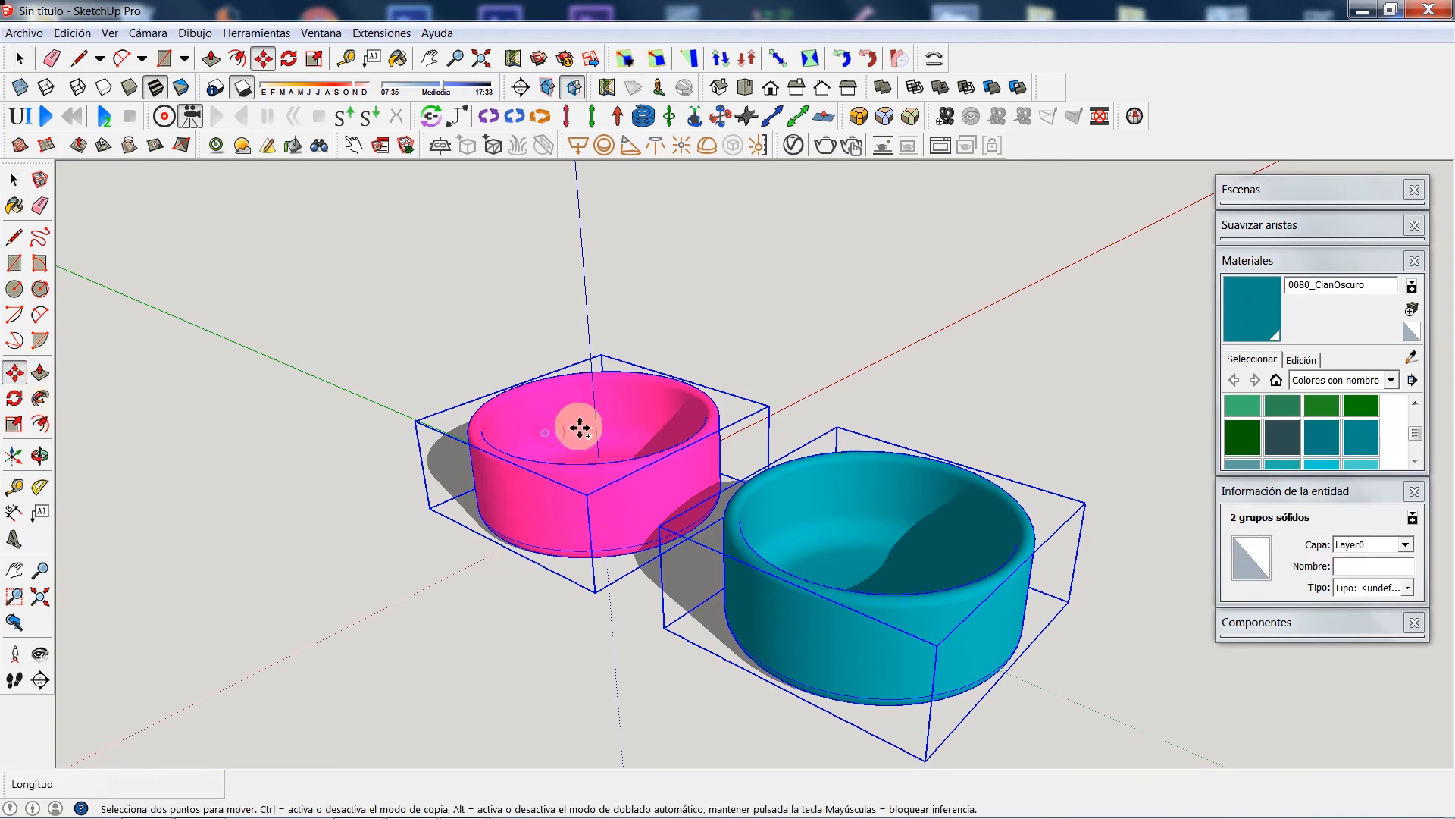
{"action": "left_click", "coordinate": [546, 433]}
{"action": "key", "text": "ctrl"}
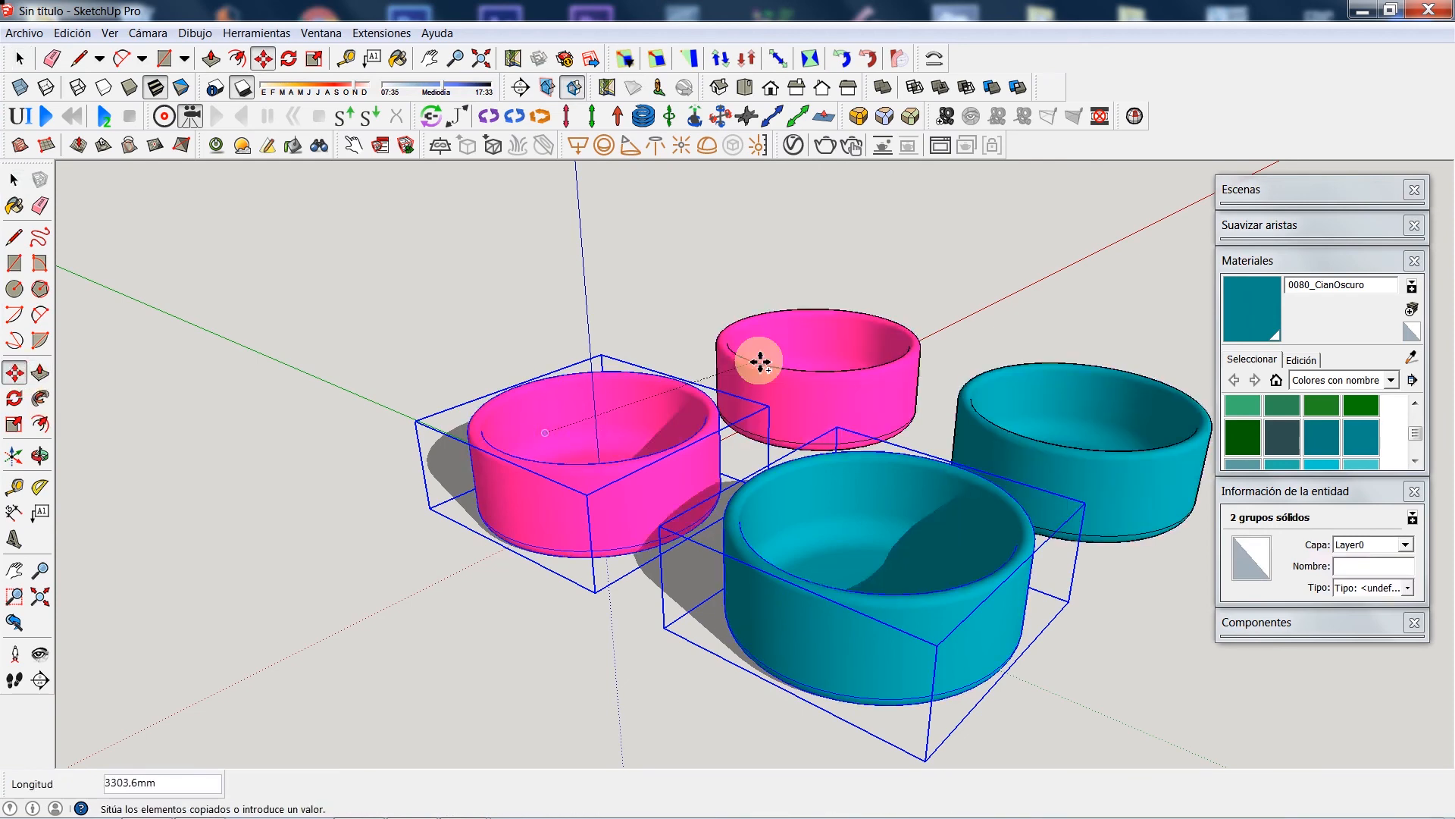
{"action": "left_click", "coordinate": [755, 349]}
Step: Open the copied pink container group and paint all its geometry with 0020_Rojo
{"action": "left_click", "coordinate": [14, 179]}
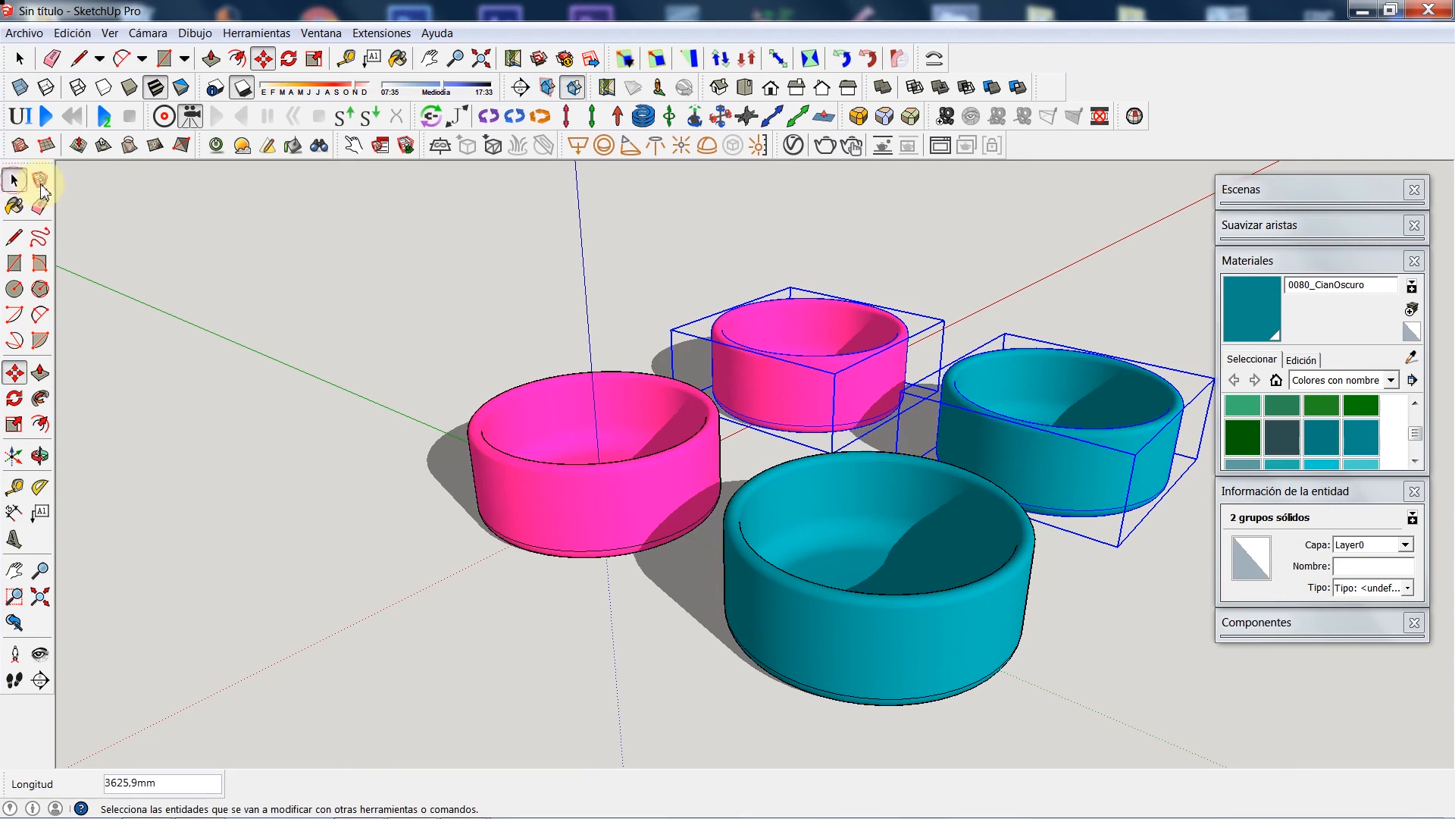
{"action": "triple_click", "coordinate": [817, 334]}
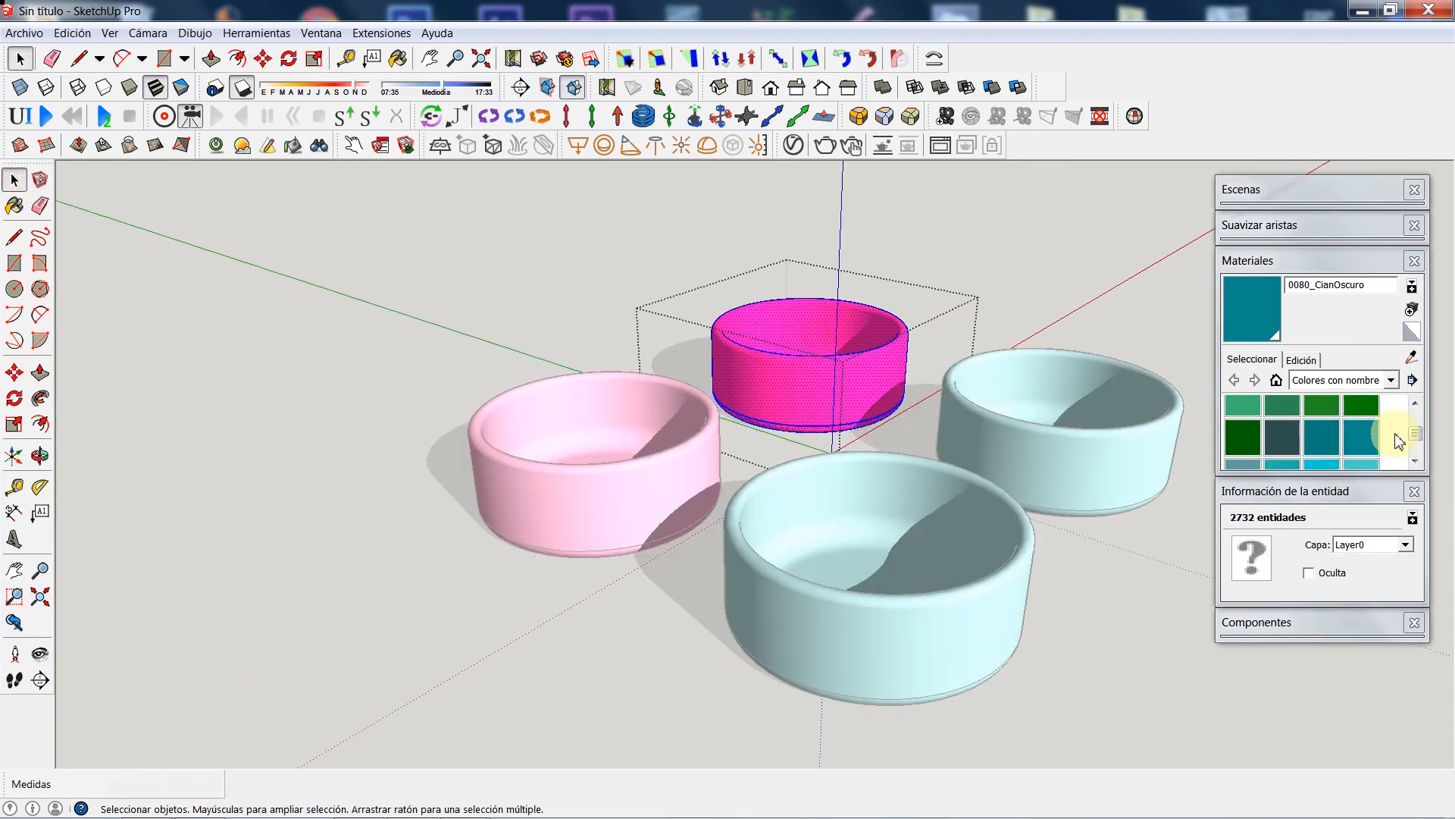
{"action": "left_click_drag", "start_coordinate": [1418, 436], "coordinate": [1428, 426]}
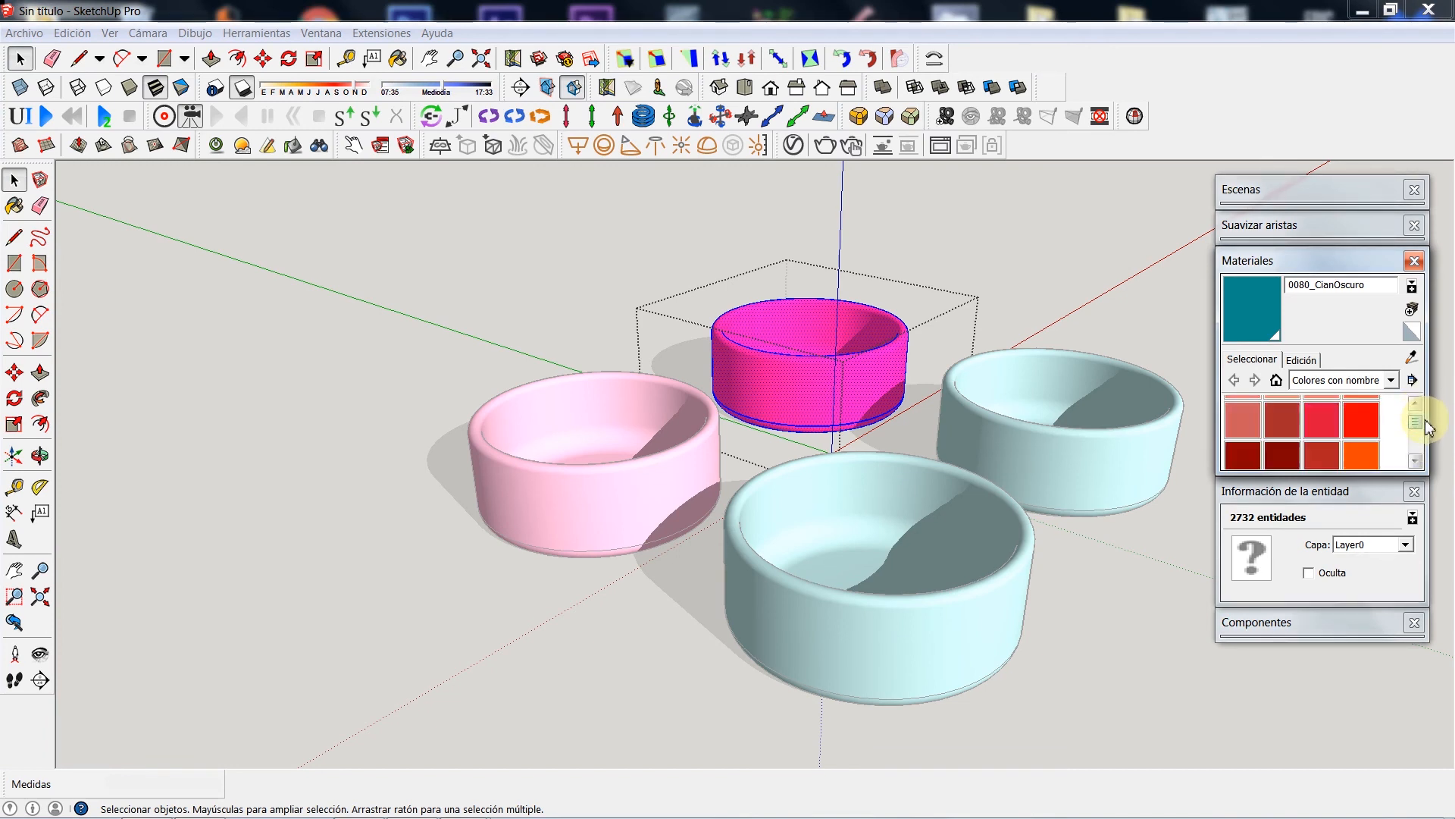
{"action": "left_click", "coordinate": [1365, 432]}
{"action": "left_click", "coordinate": [789, 387]}
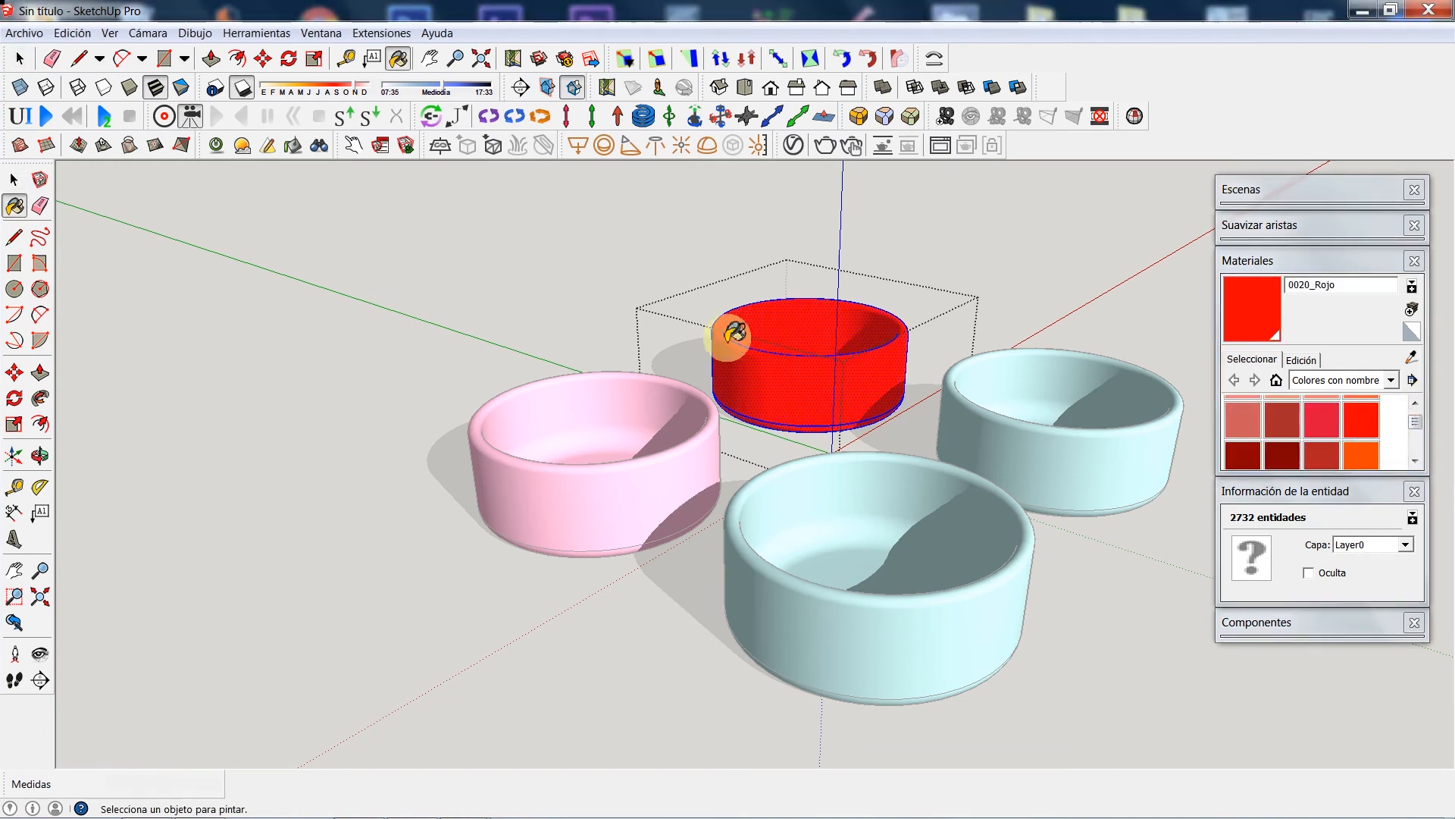
{"action": "left_click", "coordinate": [14, 180]}
Step: Open the copied teal container group, paint all its geometry with 0056_Amarillo and close the group
{"action": "left_click", "coordinate": [1005, 415]}
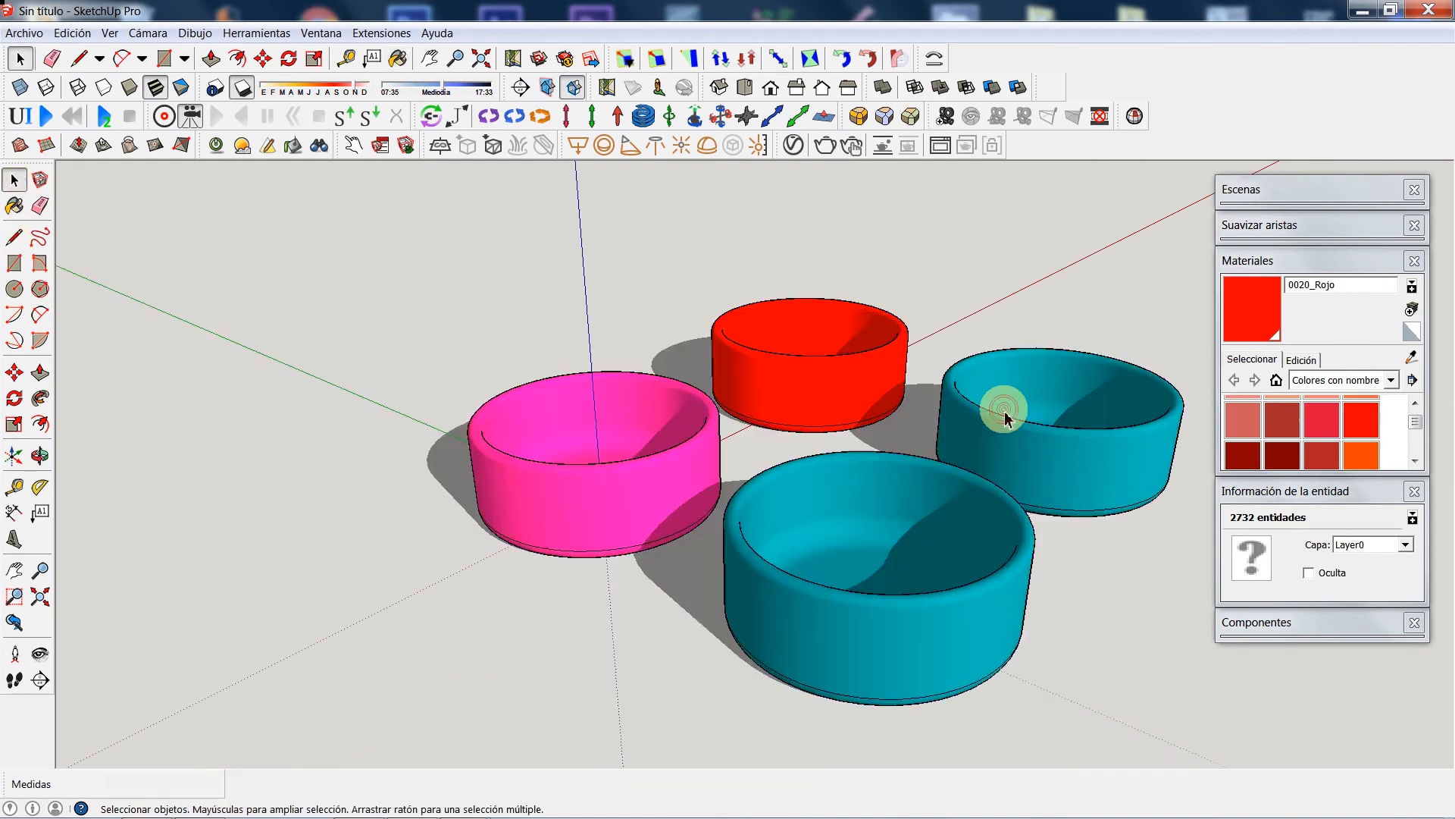
{"action": "double_click", "coordinate": [1005, 416]}
{"action": "left_click", "coordinate": [1005, 416]}
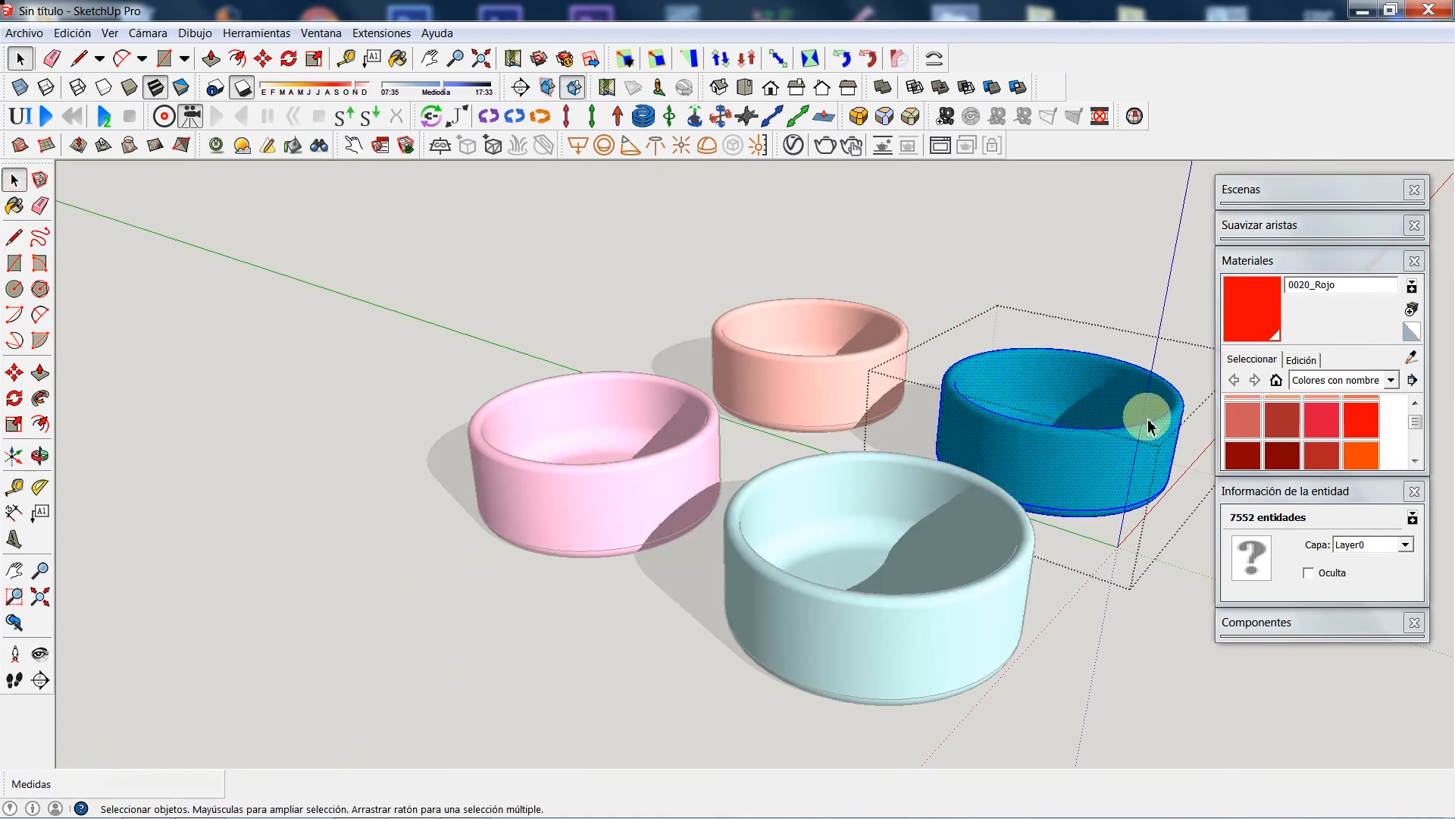
{"action": "scroll", "coordinate": [1416, 421], "scroll_direction": "down", "scroll_amount": 2}
{"action": "scroll", "coordinate": [1415, 429], "scroll_direction": "down", "scroll_amount": 3}
{"action": "left_click", "coordinate": [1369, 460]}
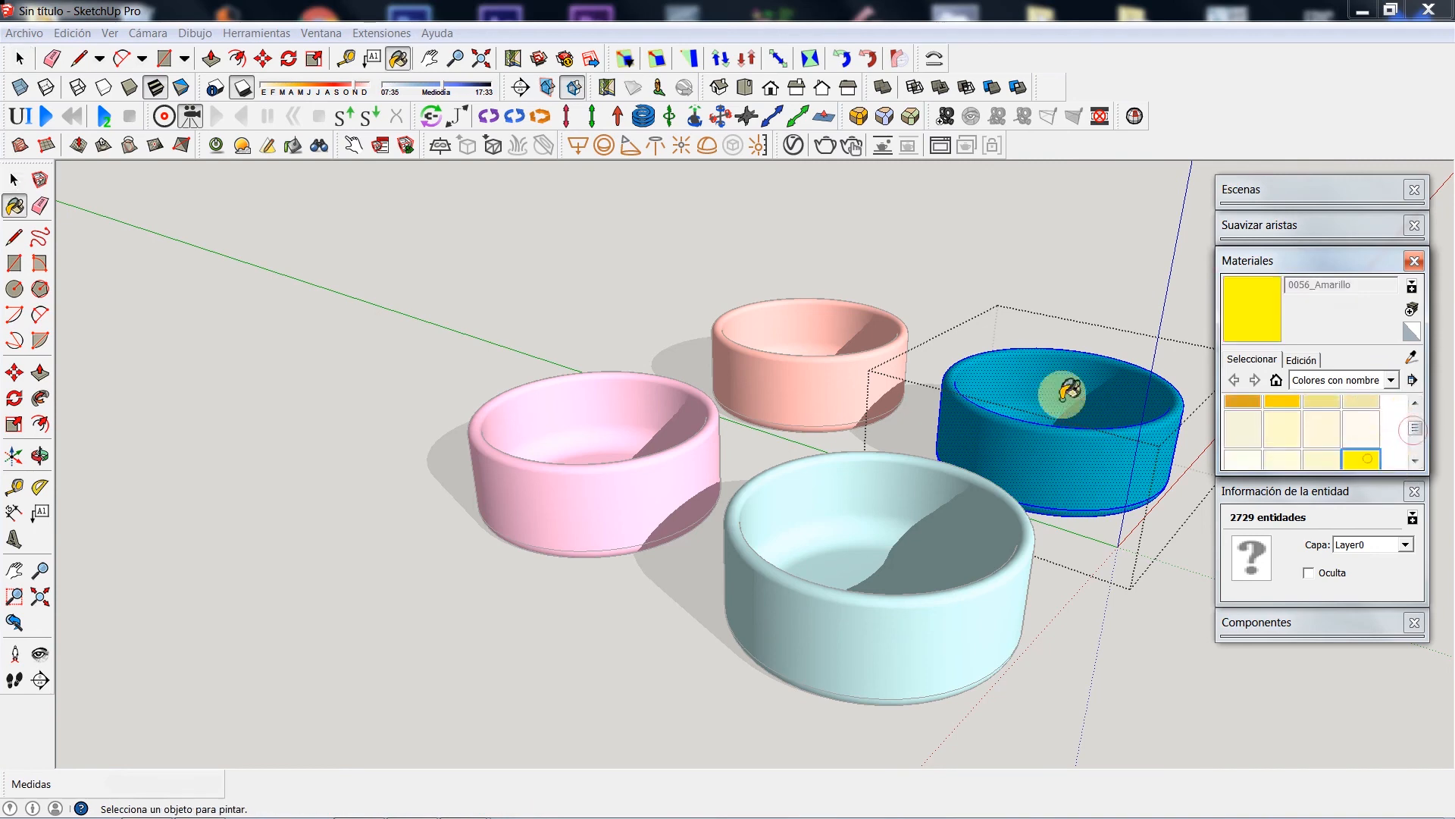
{"action": "left_click", "coordinate": [1062, 389]}
{"action": "left_click", "coordinate": [22, 180]}
{"action": "left_click", "coordinate": [250, 230]}
Step: Examine the four coloured containers and their shadows from several sides and heights
{"action": "scroll", "coordinate": [390, 376], "scroll_direction": "down", "scroll_amount": 2}
{"action": "scroll", "coordinate": [910, 500], "scroll_direction": "up", "scroll_amount": 5}
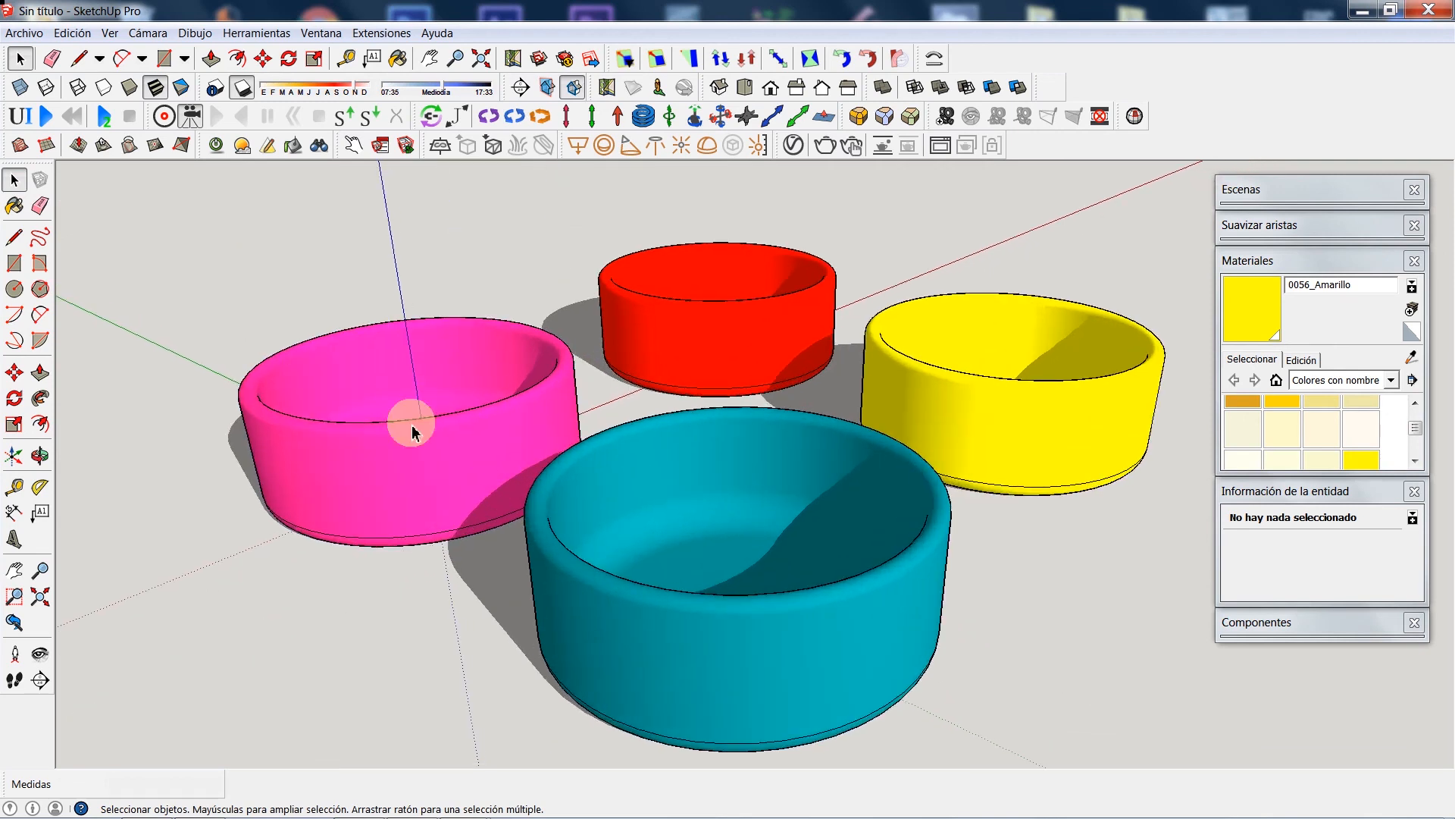
{"action": "left_click", "coordinate": [40, 455]}
{"action": "left_click_drag", "start_coordinate": [674, 485], "coordinate": [438, 638]}
{"action": "left_click_drag", "start_coordinate": [766, 552], "coordinate": [578, 520]}
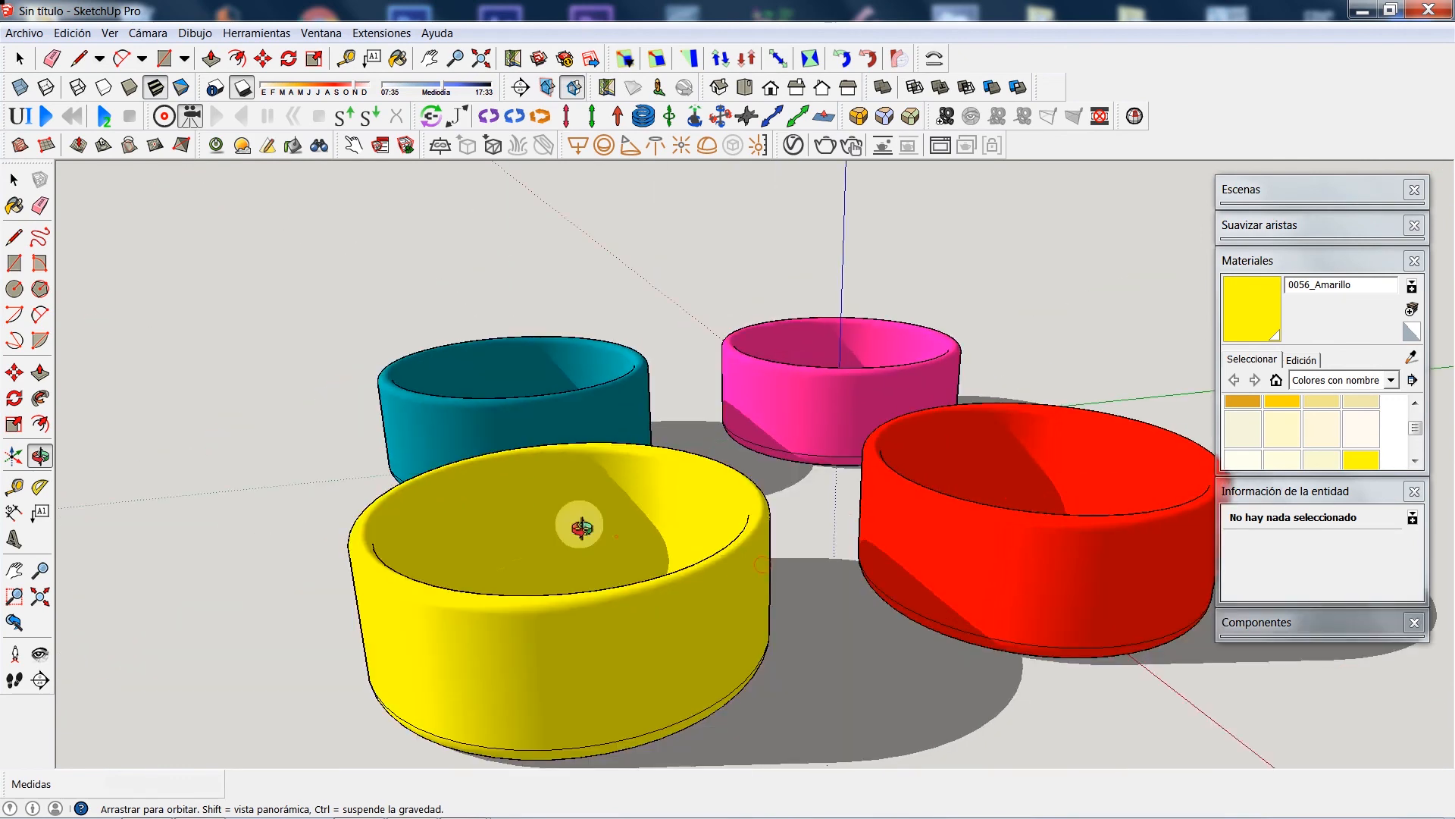
{"action": "left_click_drag", "start_coordinate": [839, 589], "coordinate": [506, 515]}
{"action": "mouse_move", "coordinate": [648, 567]}
{"action": "left_mouse_down"}
{"action": "mouse_move", "coordinate": [477, 594]}
{"action": "mouse_move", "coordinate": [895, 604]}
{"action": "mouse_move", "coordinate": [651, 574]}
{"action": "left_mouse_up"}
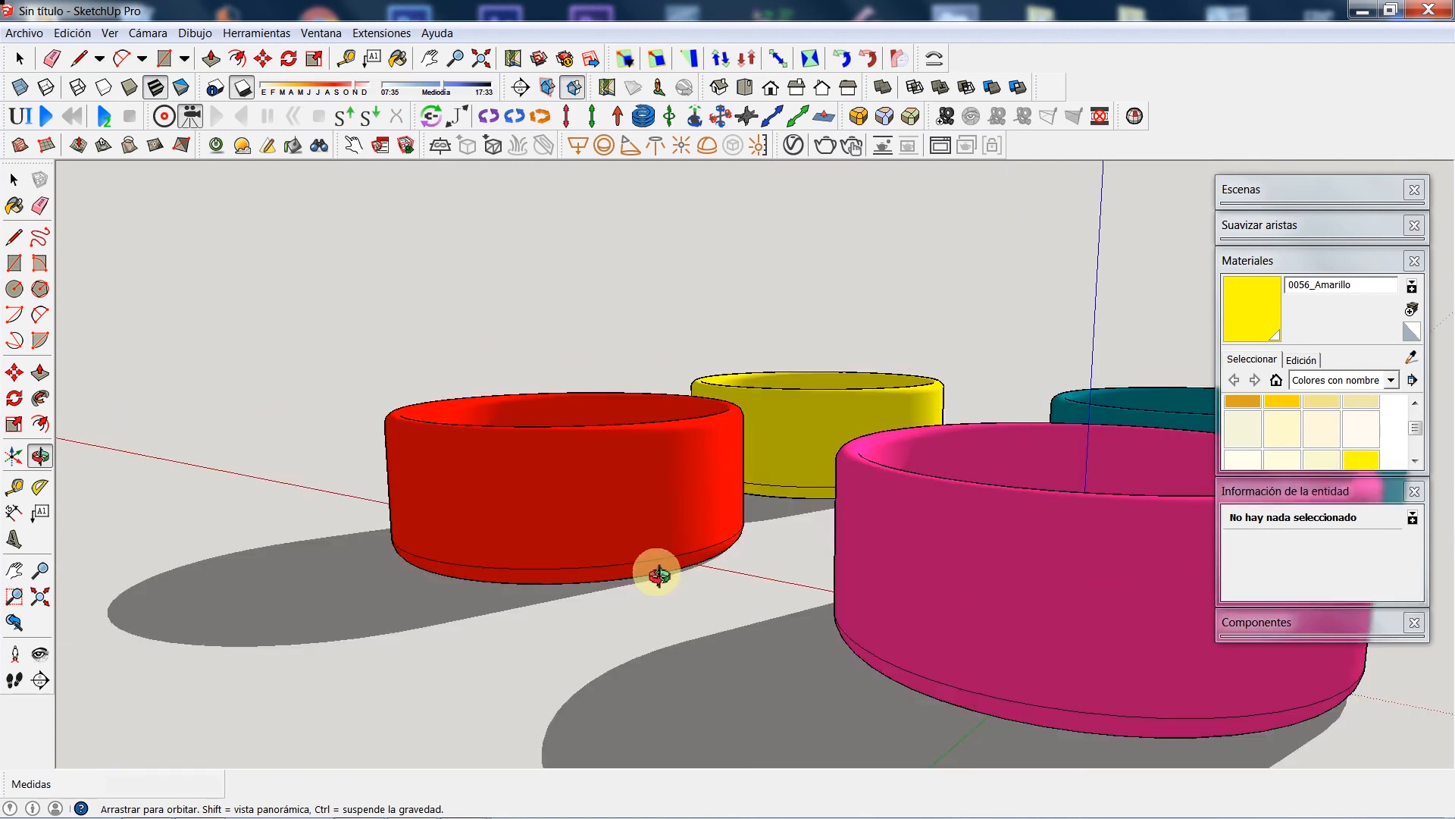
{"action": "left_click_drag", "start_coordinate": [808, 516], "coordinate": [530, 604]}
{"action": "left_click", "coordinate": [14, 179]}
{"action": "left_click", "coordinate": [805, 523]}
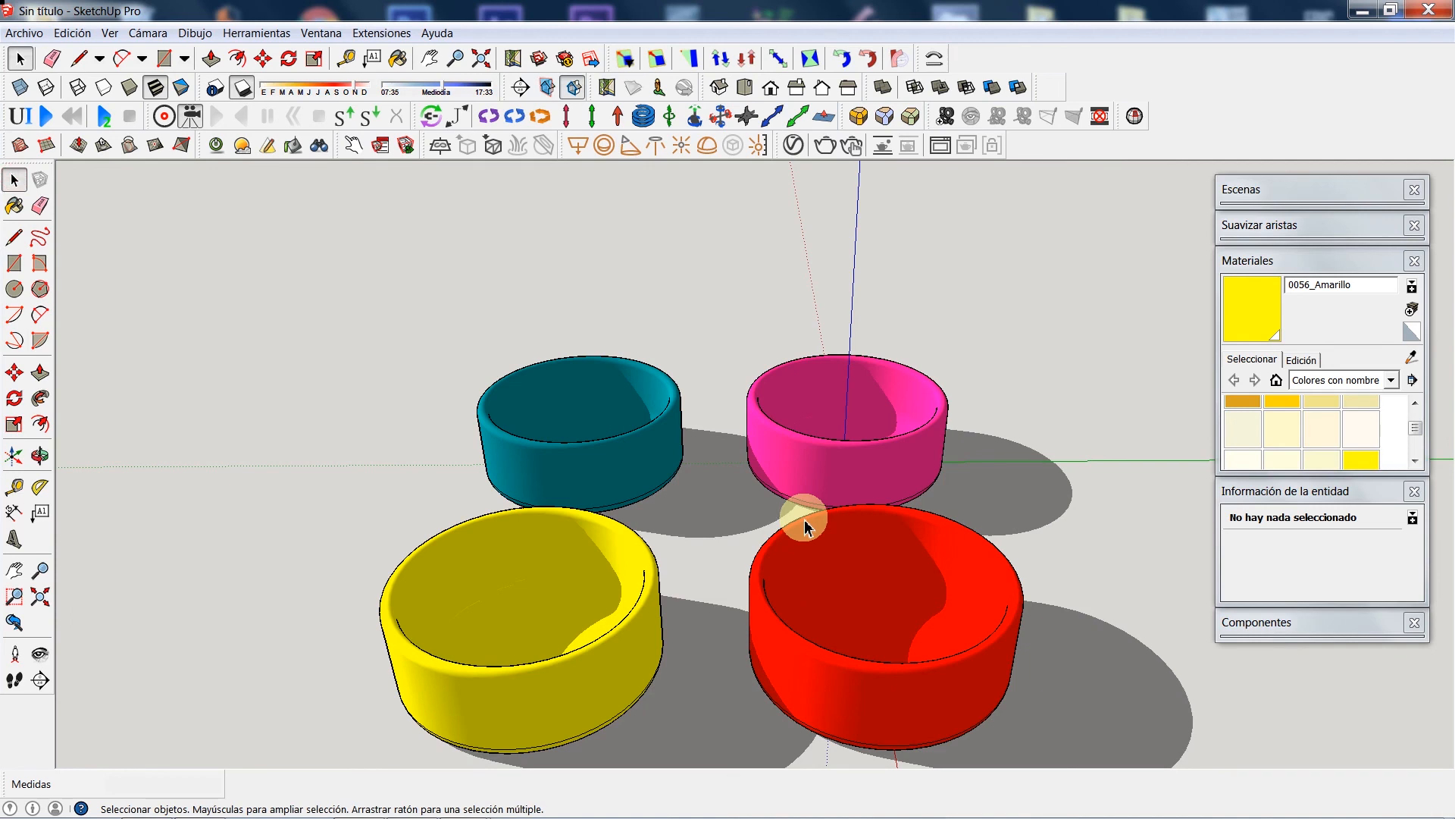